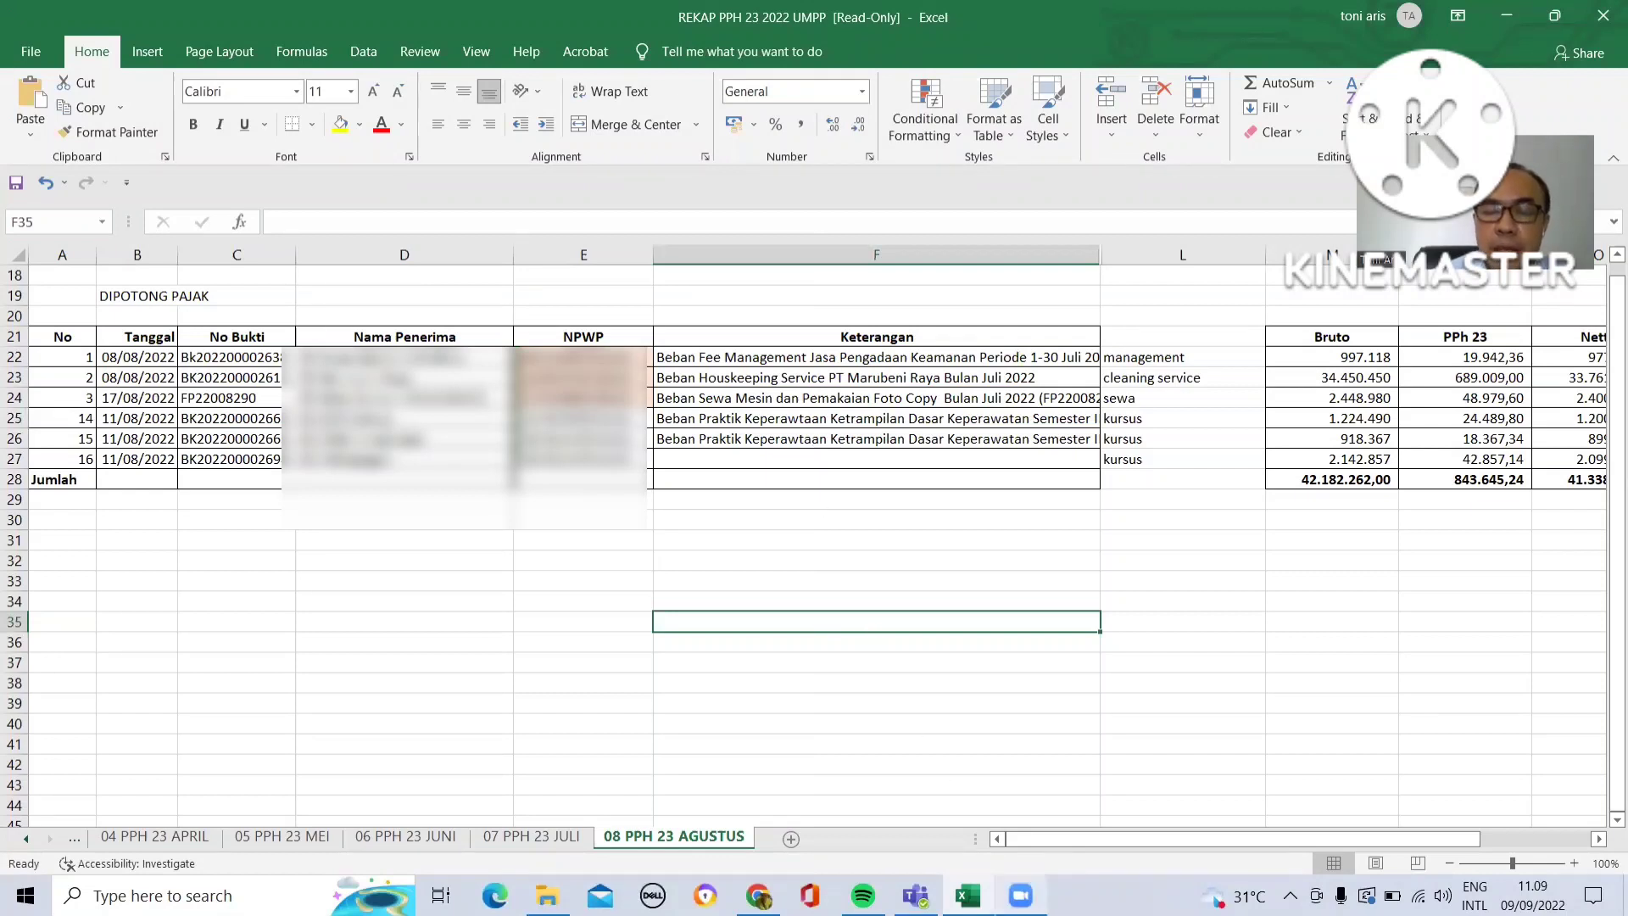
- Switch to the browser with the tax portal and open the Lapor section
mouse_move(757, 895)
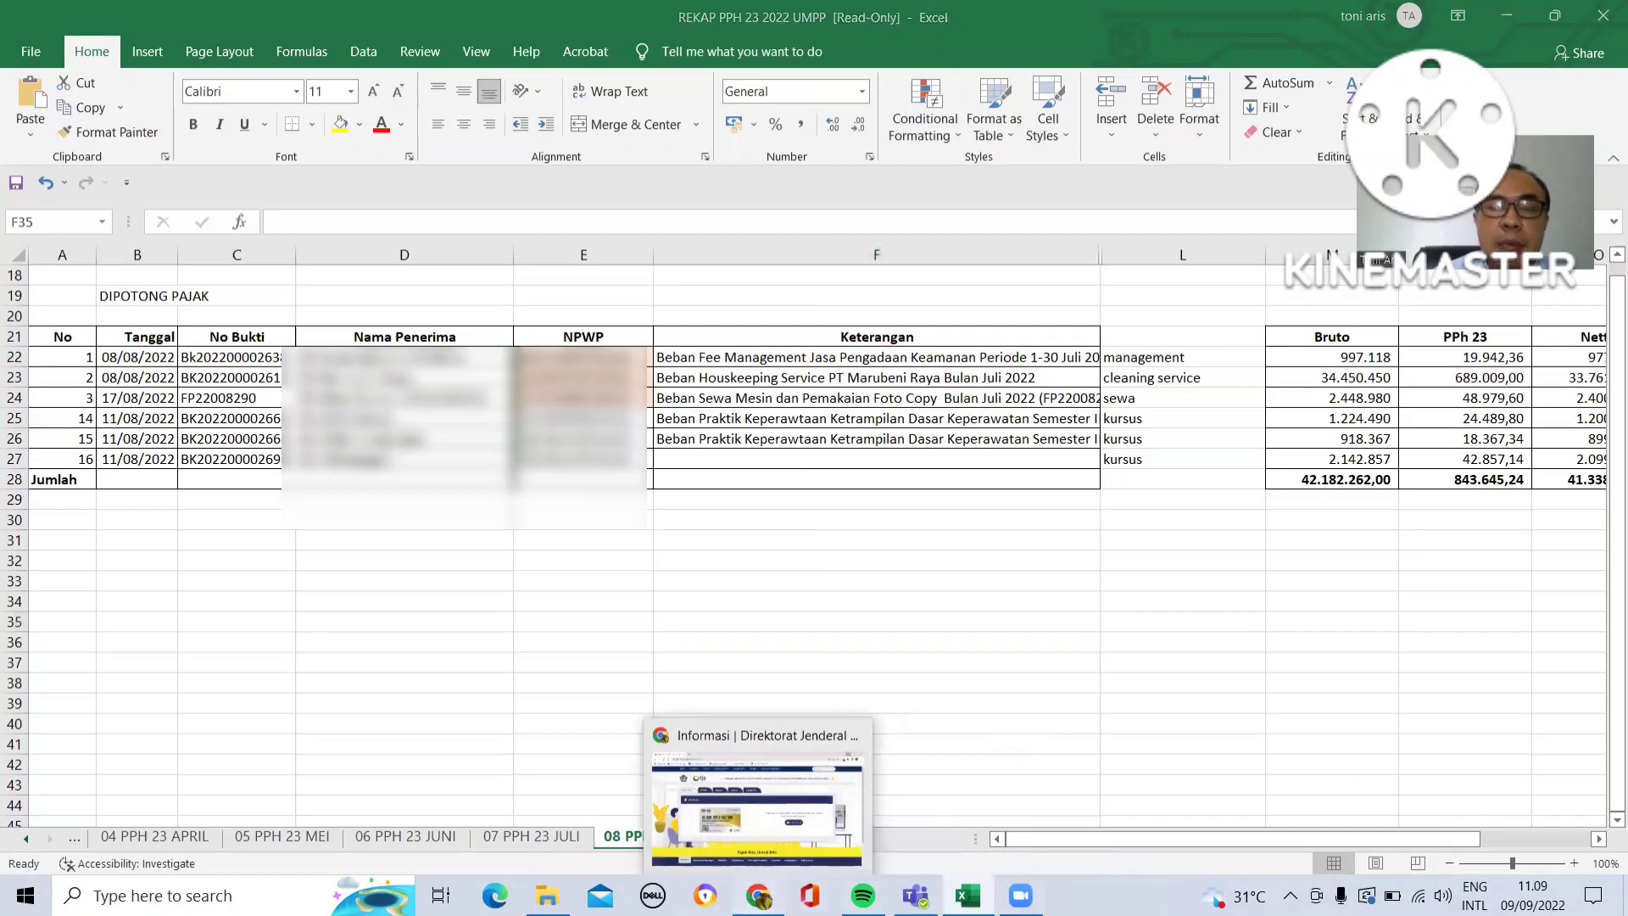
left_click(757, 810)
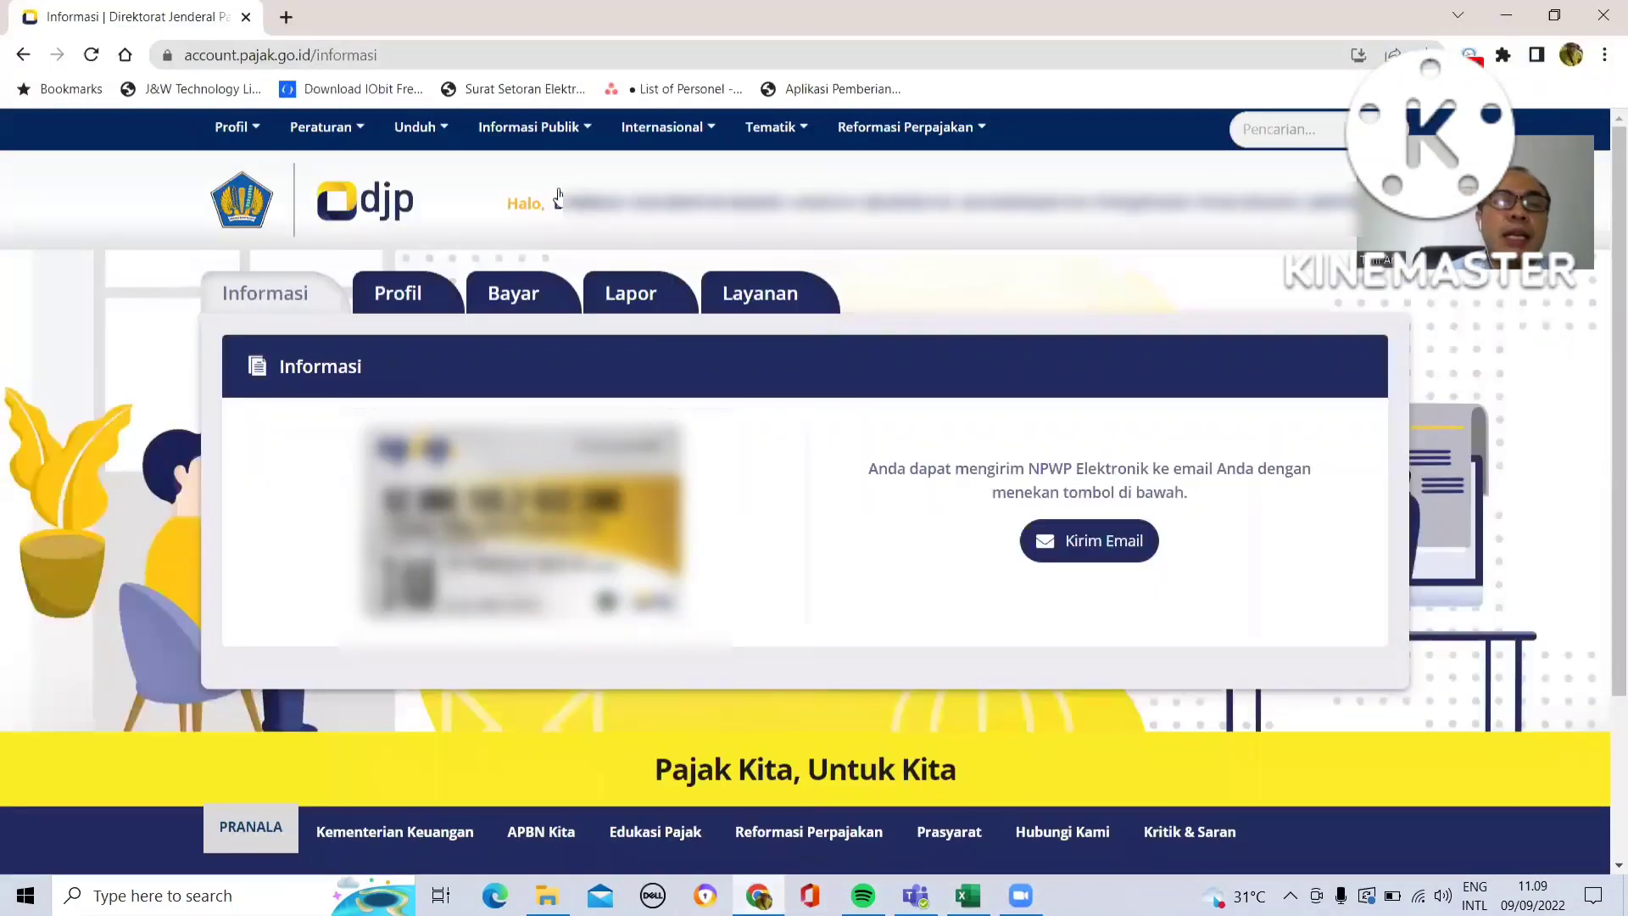
left_click(638, 303)
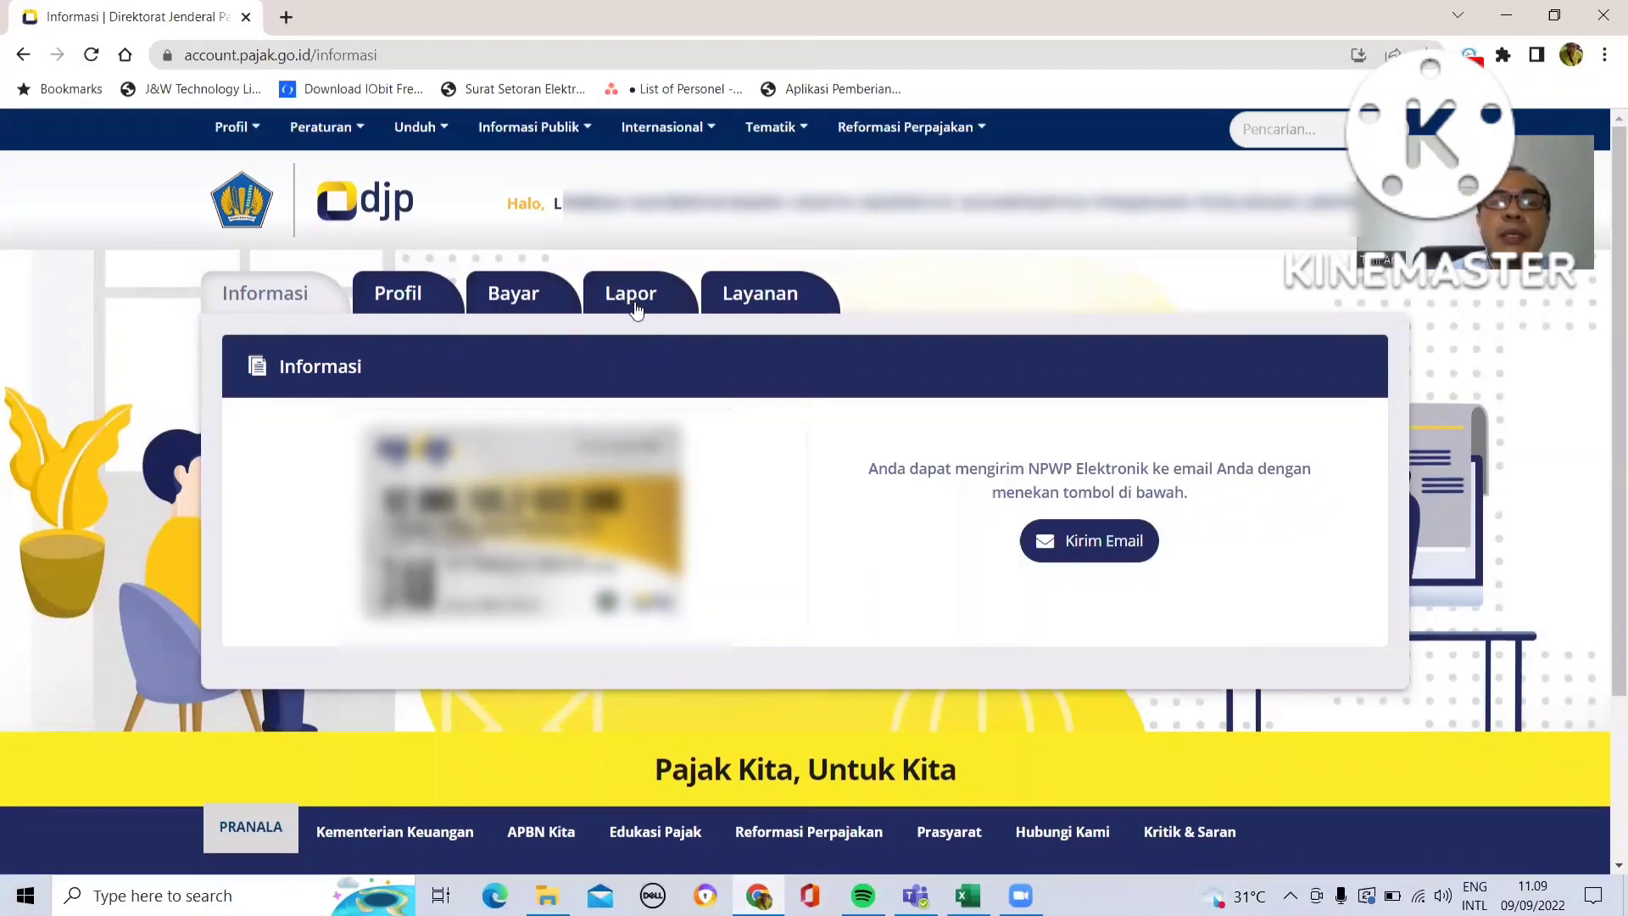
left_click(630, 296)
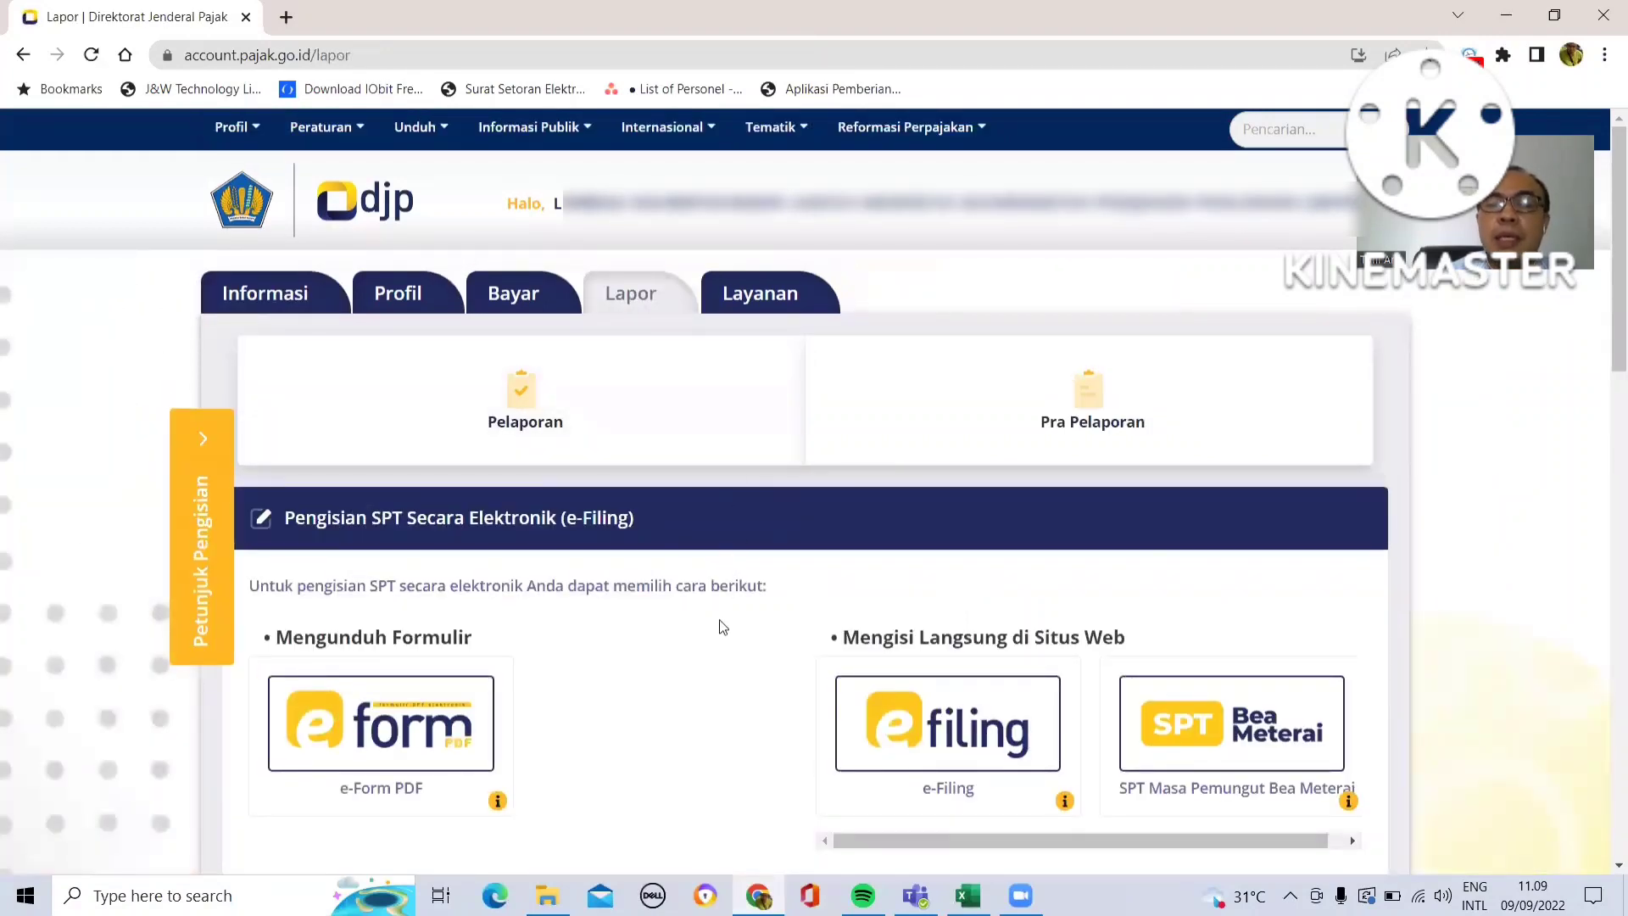
- Open Pra Pelaporan and launch the e-Bupot Unifikasi application
left_click(1092, 410)
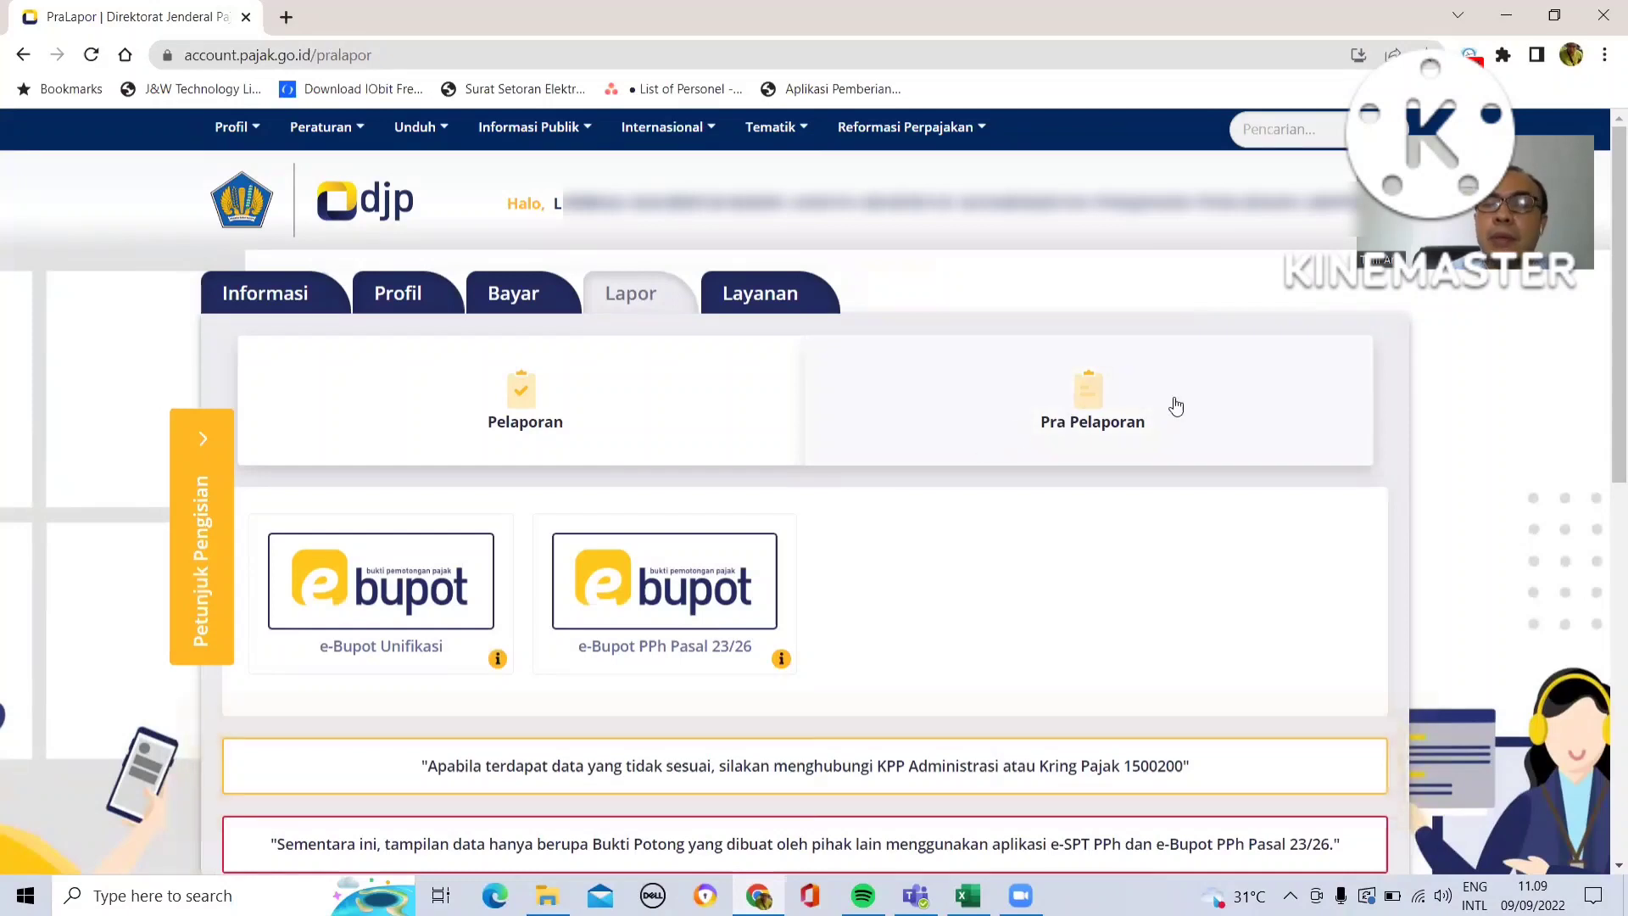
left_click(1089, 407)
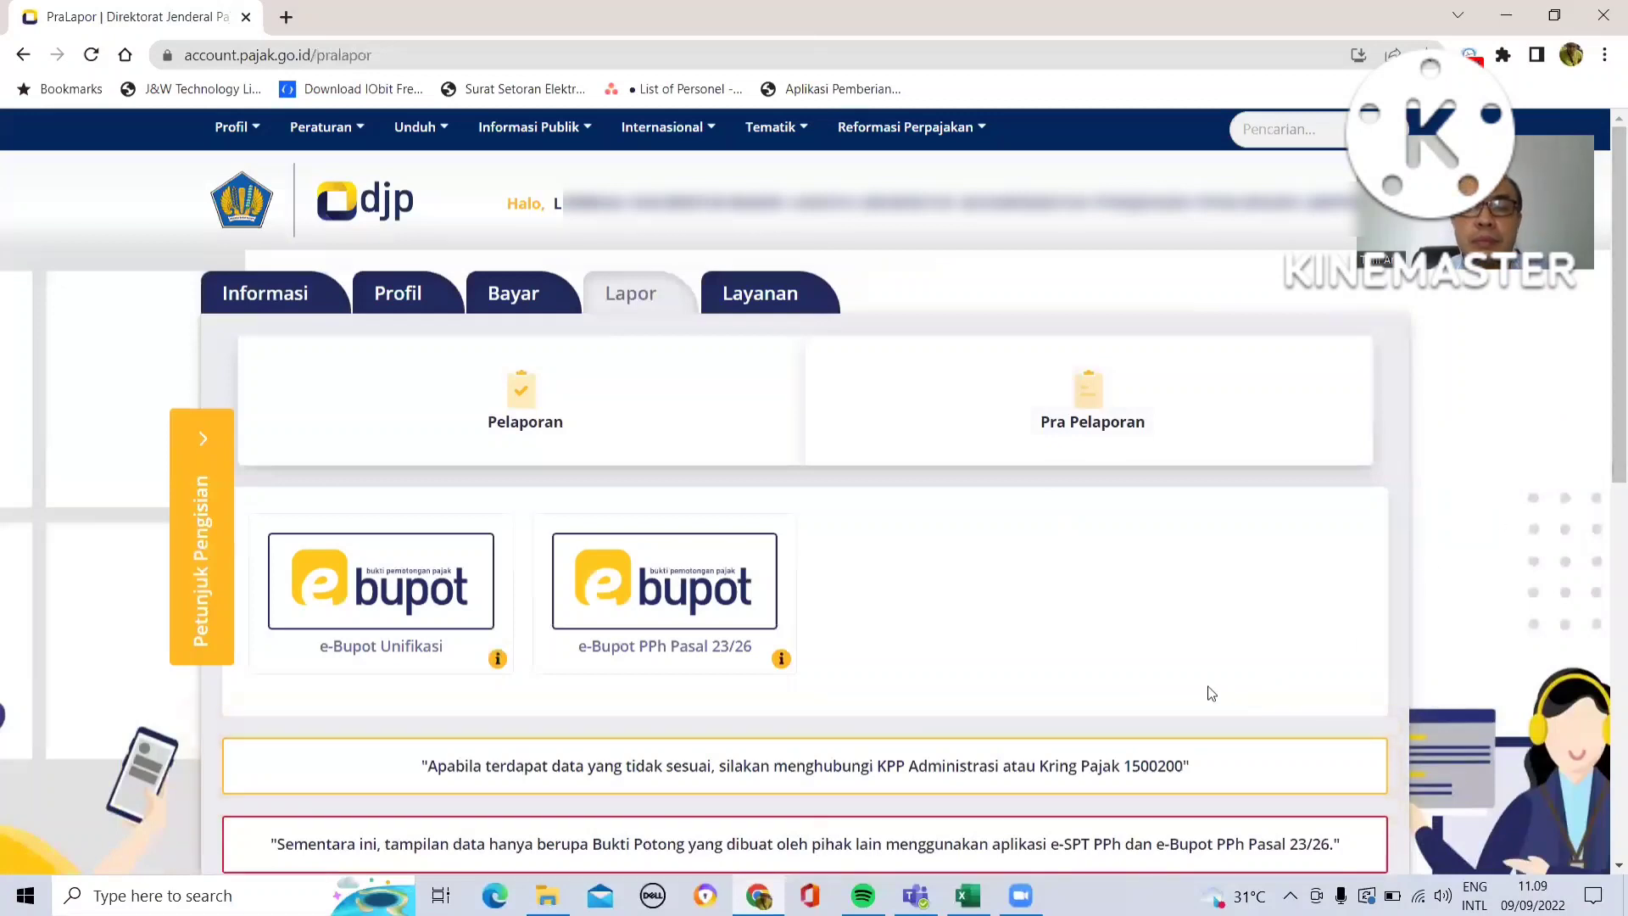
left_click_drag(1063, 764, 1170, 492)
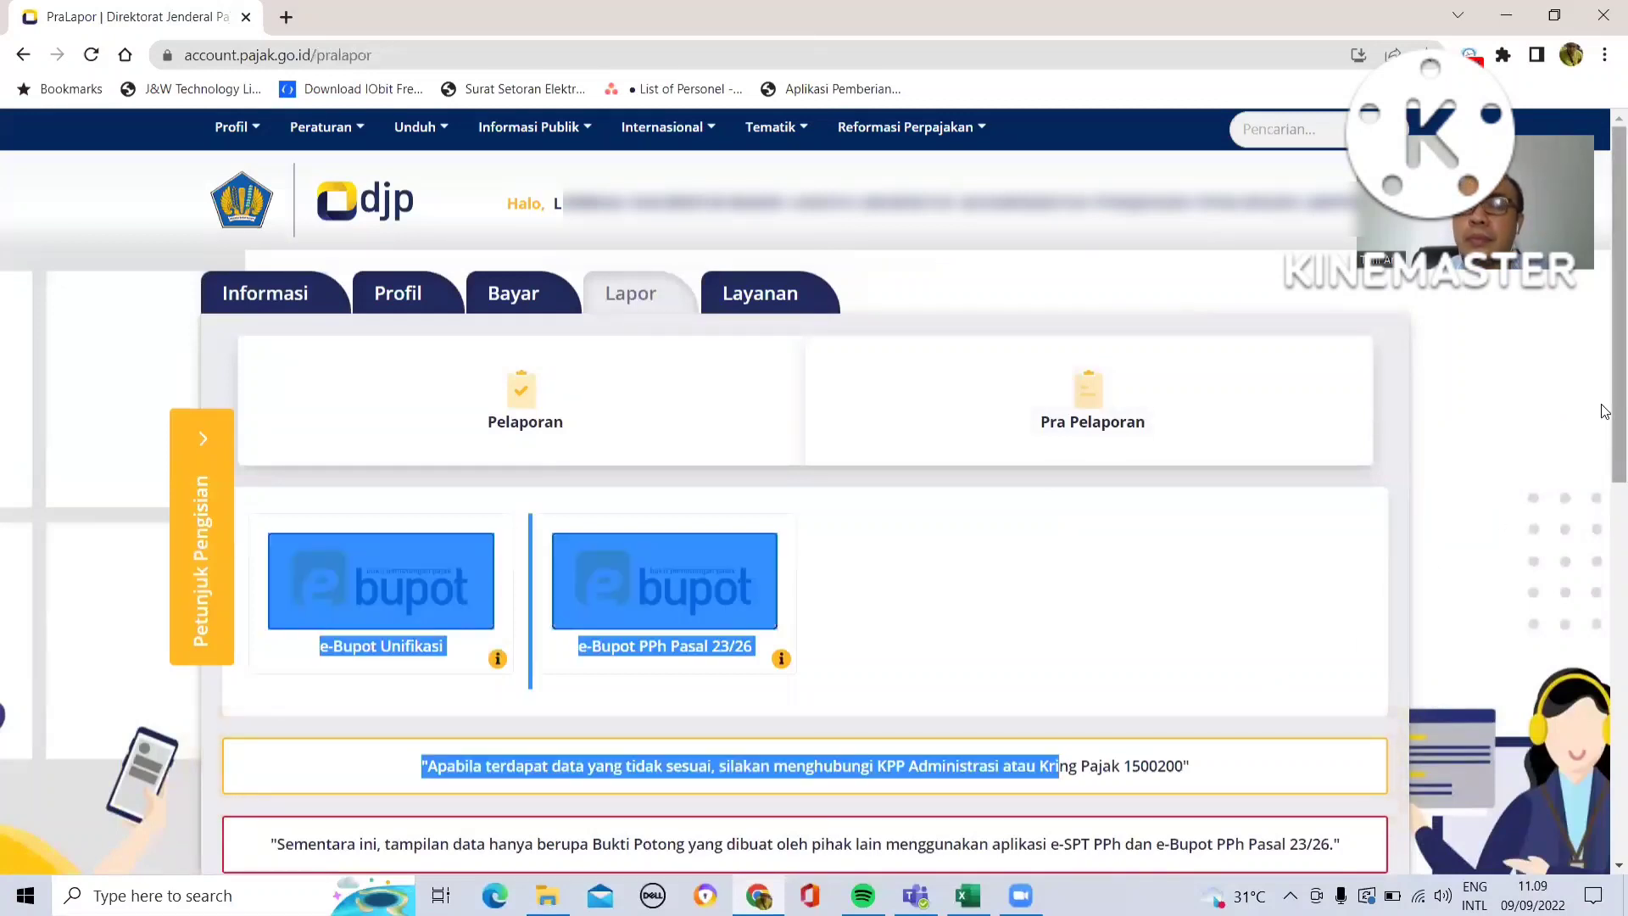
left_click(1046, 611)
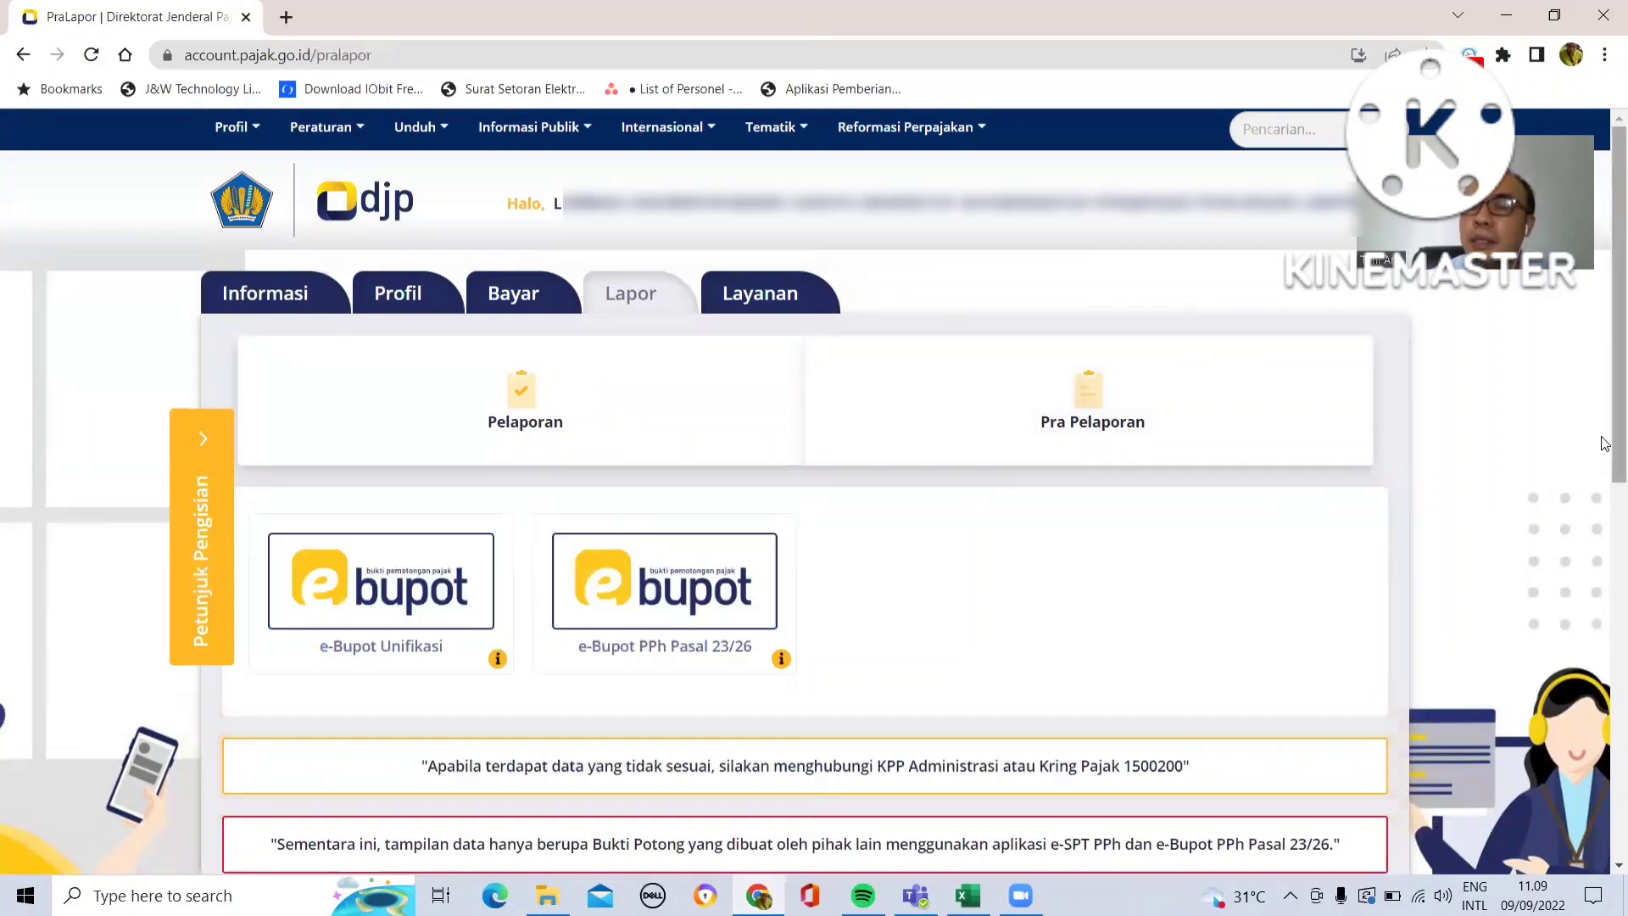
left_click_drag(1614, 441, 1601, 504)
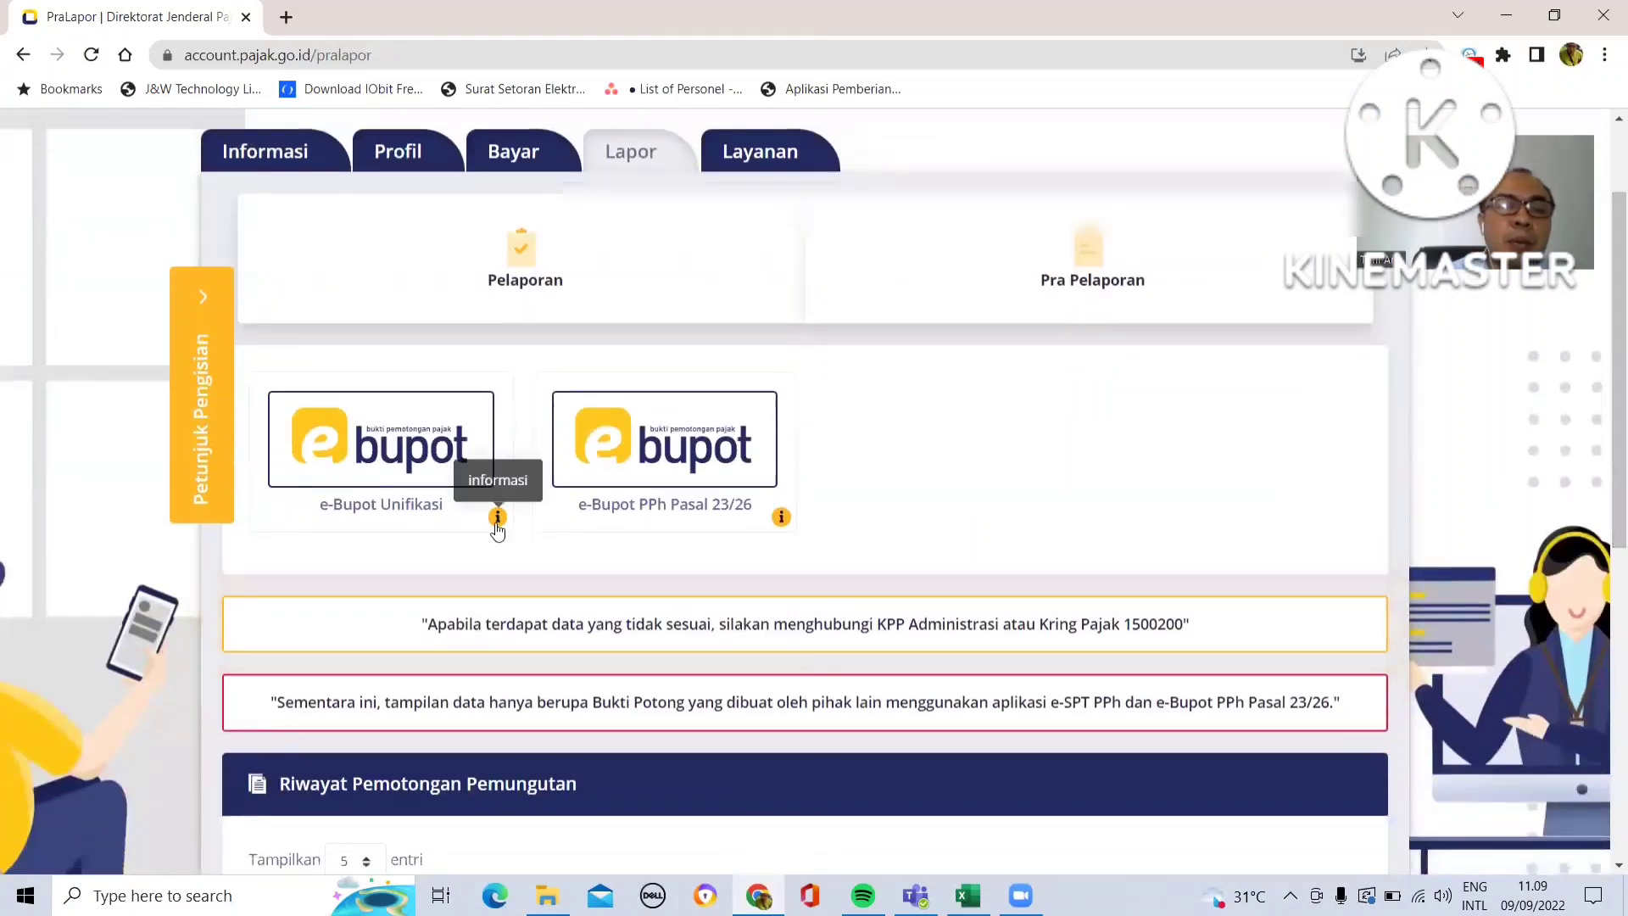
left_click(378, 467)
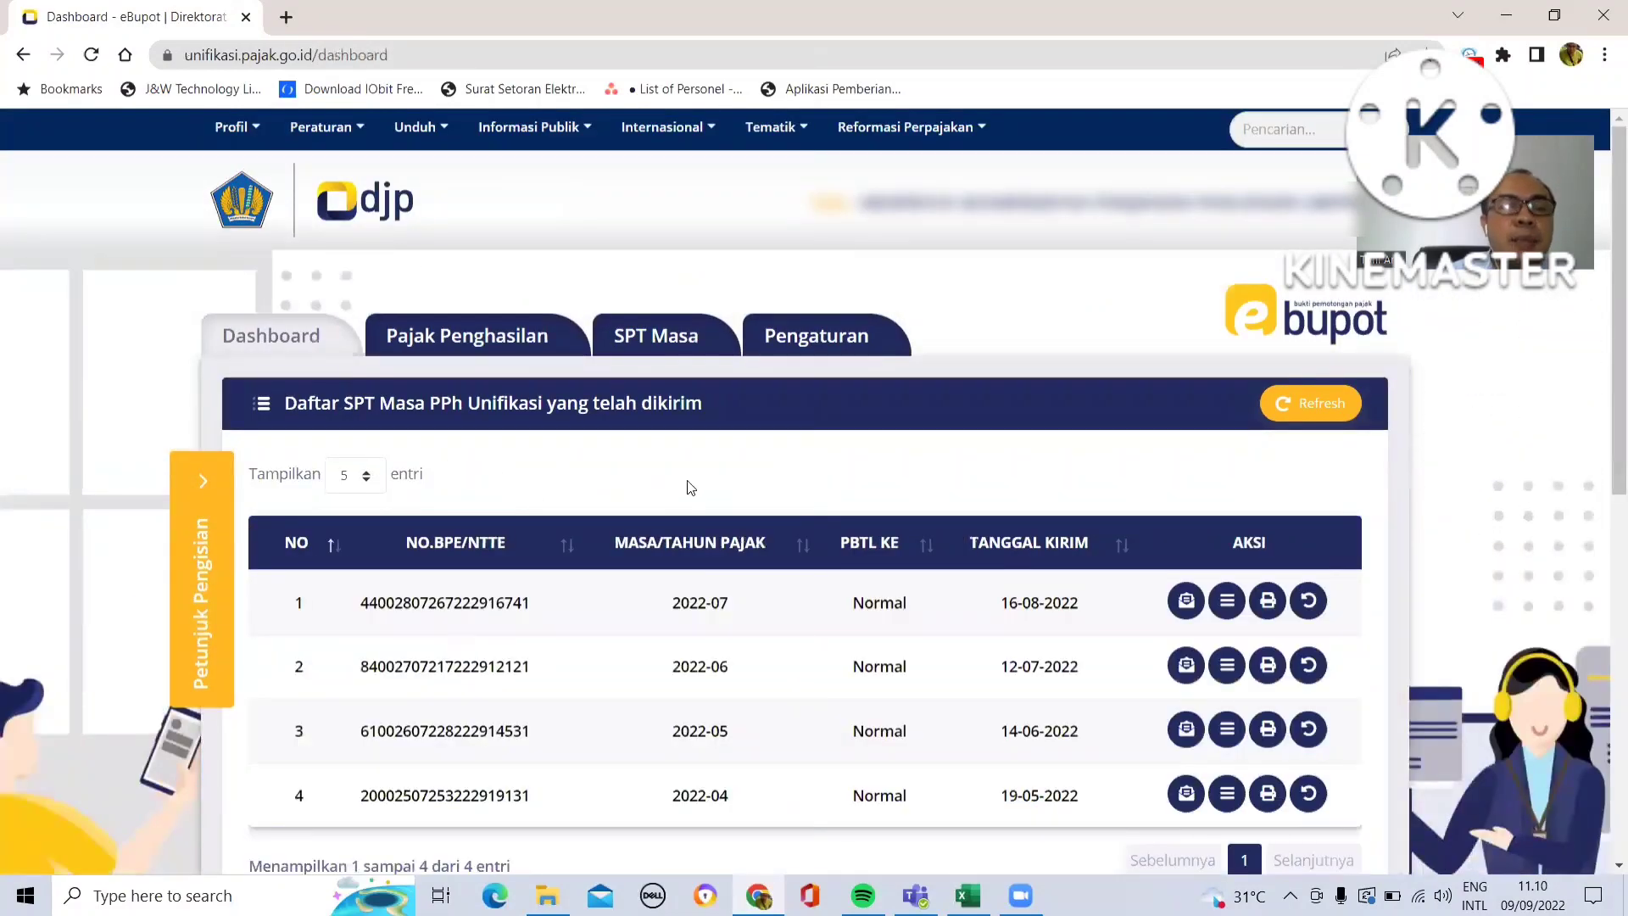
- Open the filling guidance panel and go to the Pajak Penghasilan tab for self-deposited PPh
left_click(201, 479)
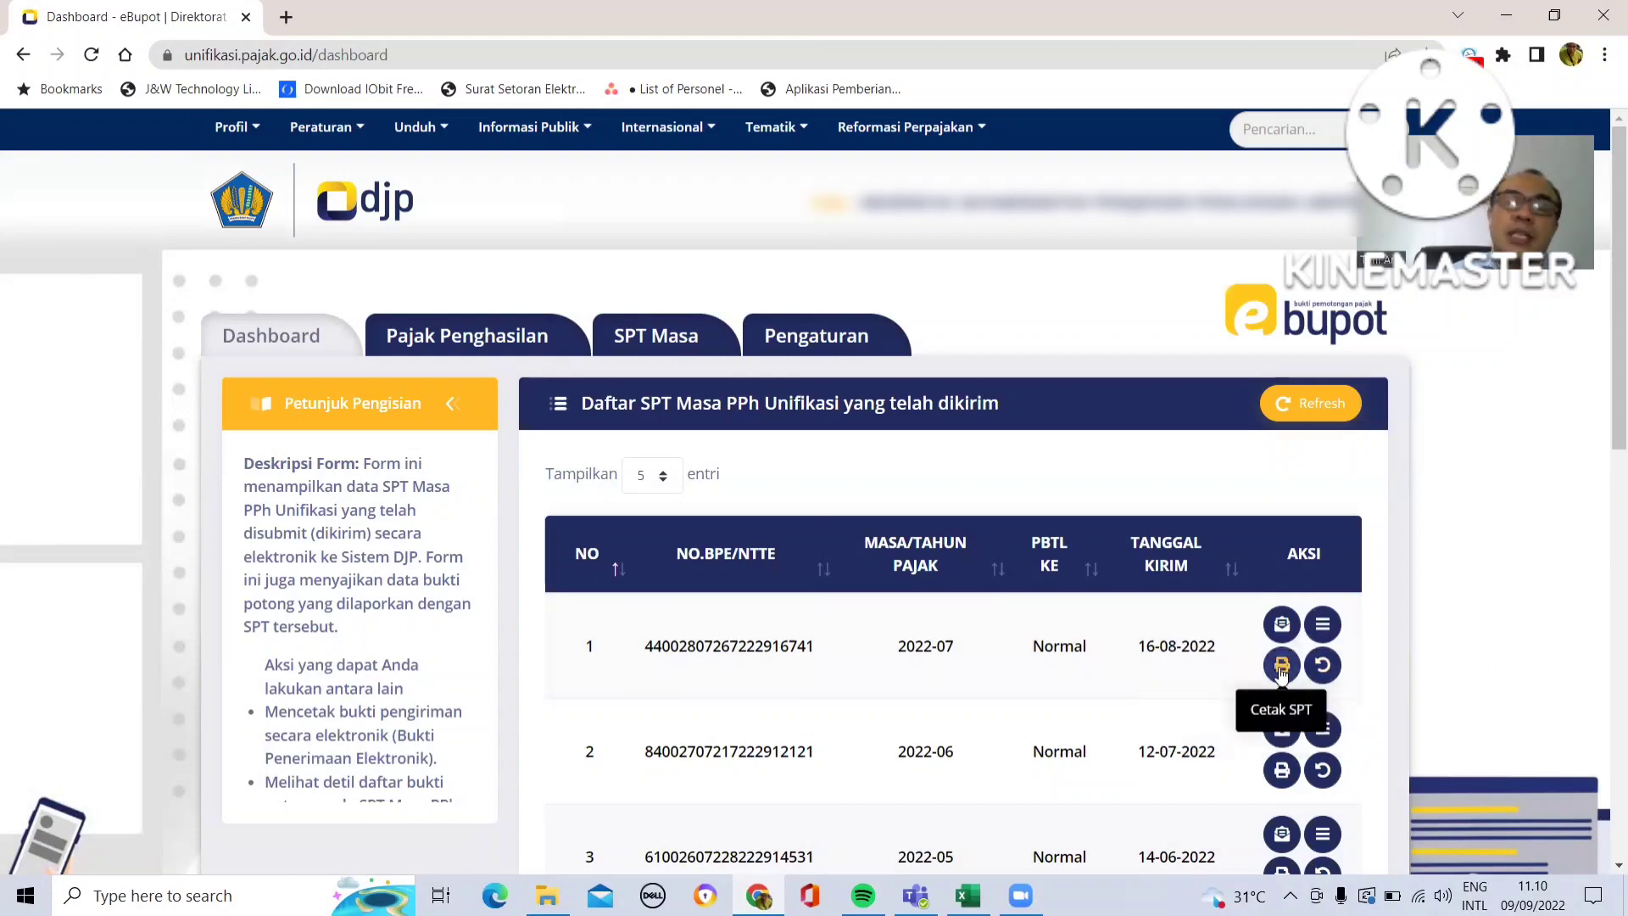
left_click(478, 354)
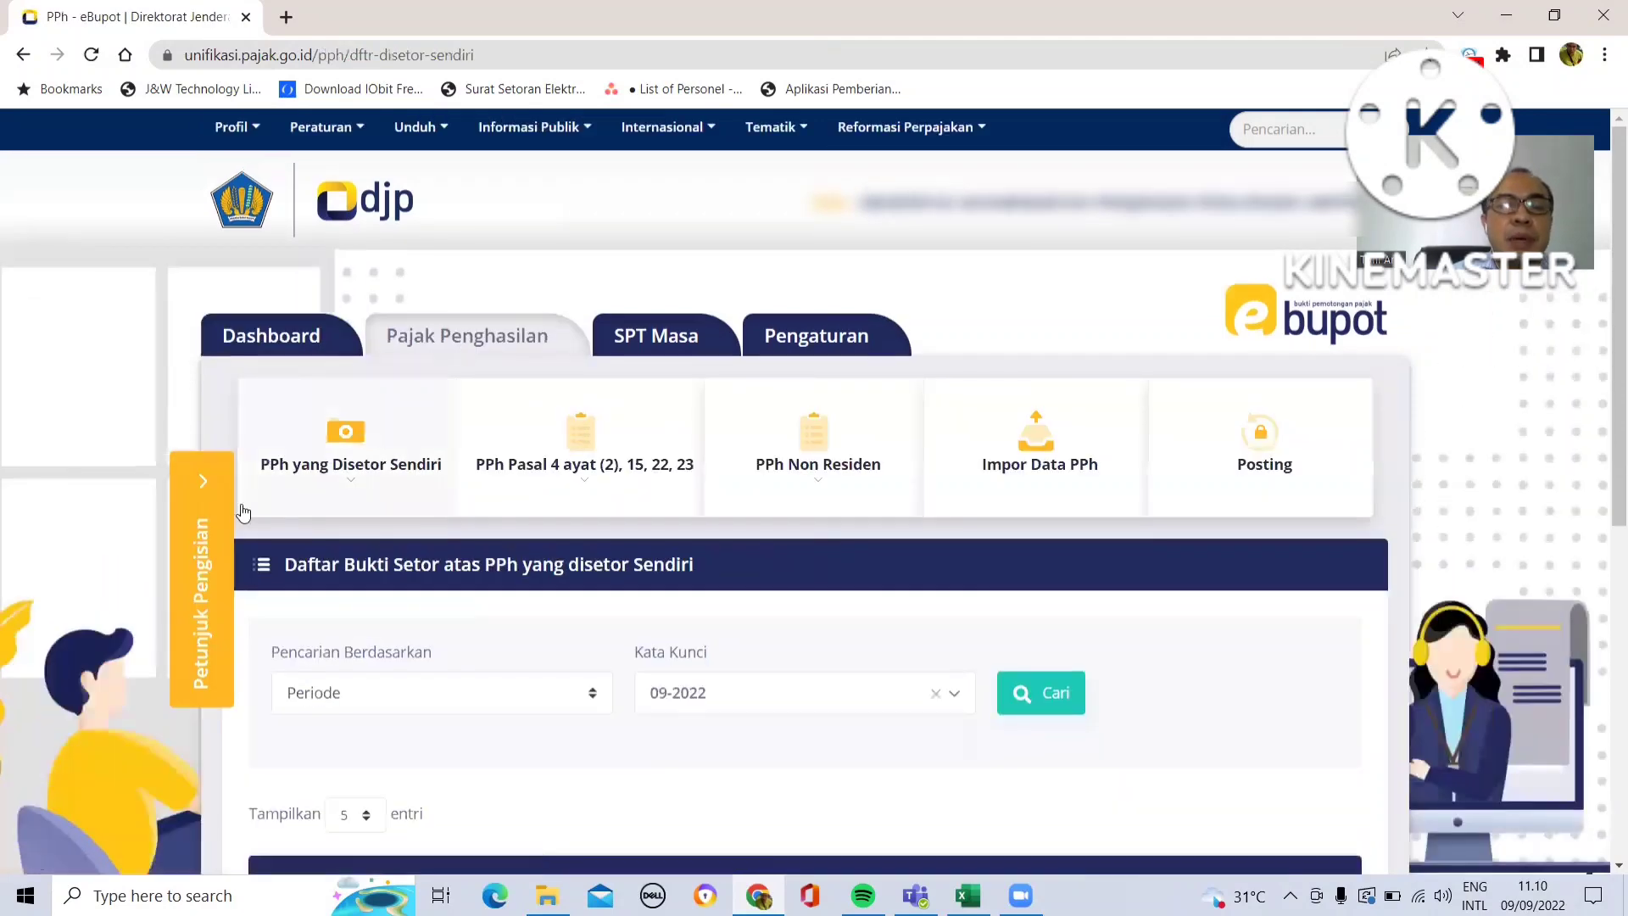
left_click(203, 484)
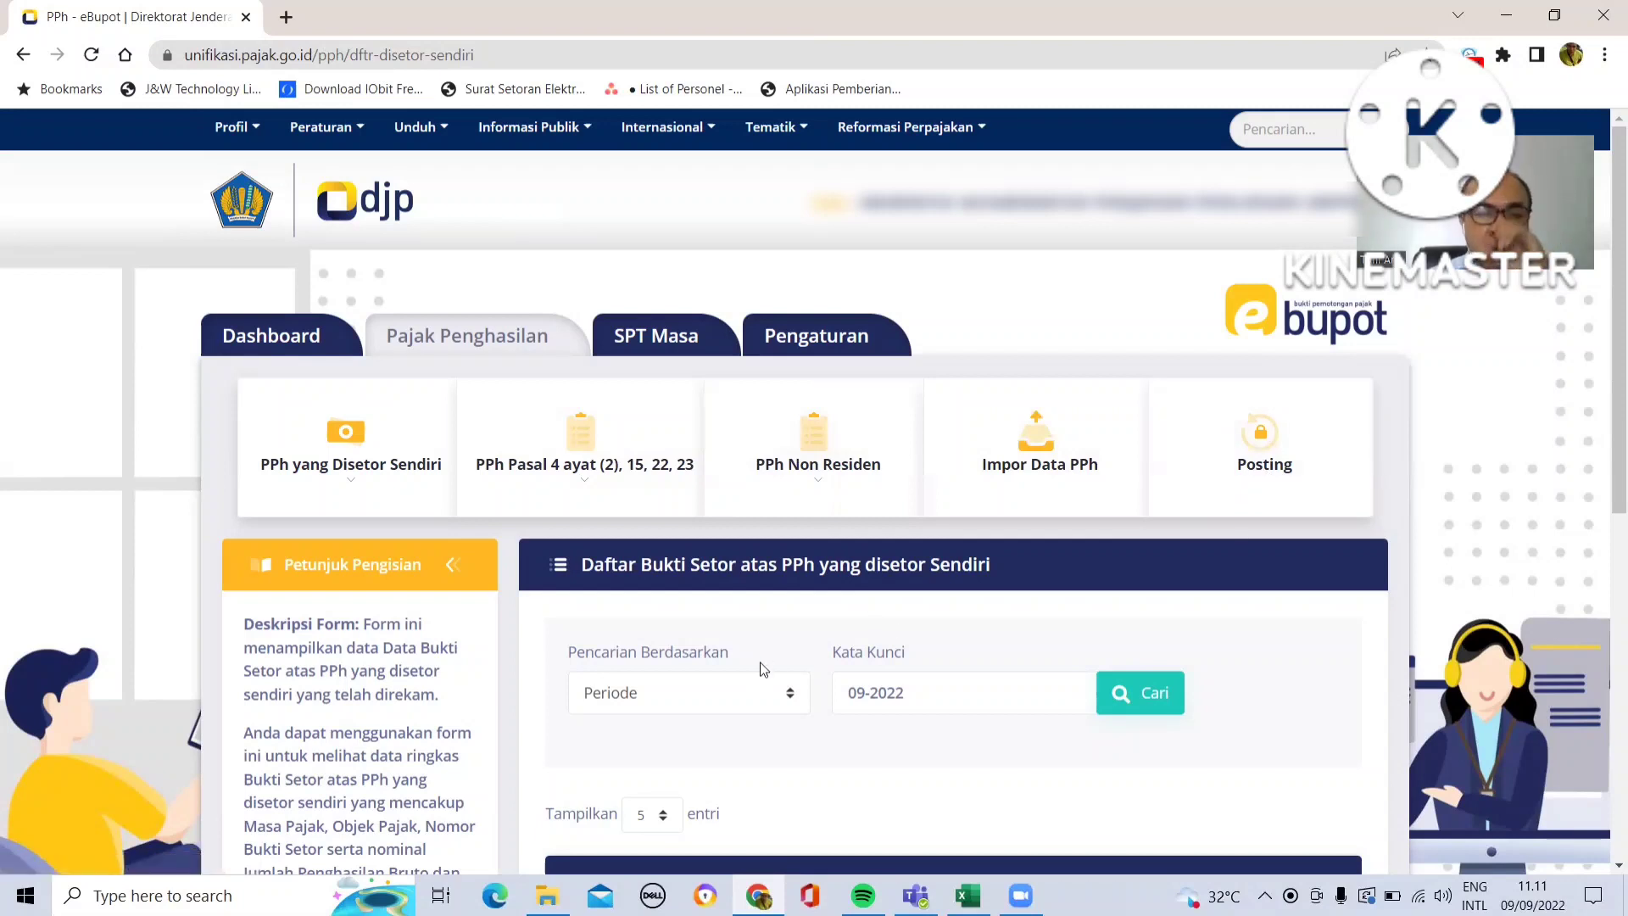
- Search the self-deposited PPh list by period 09-2022
left_click(790, 697)
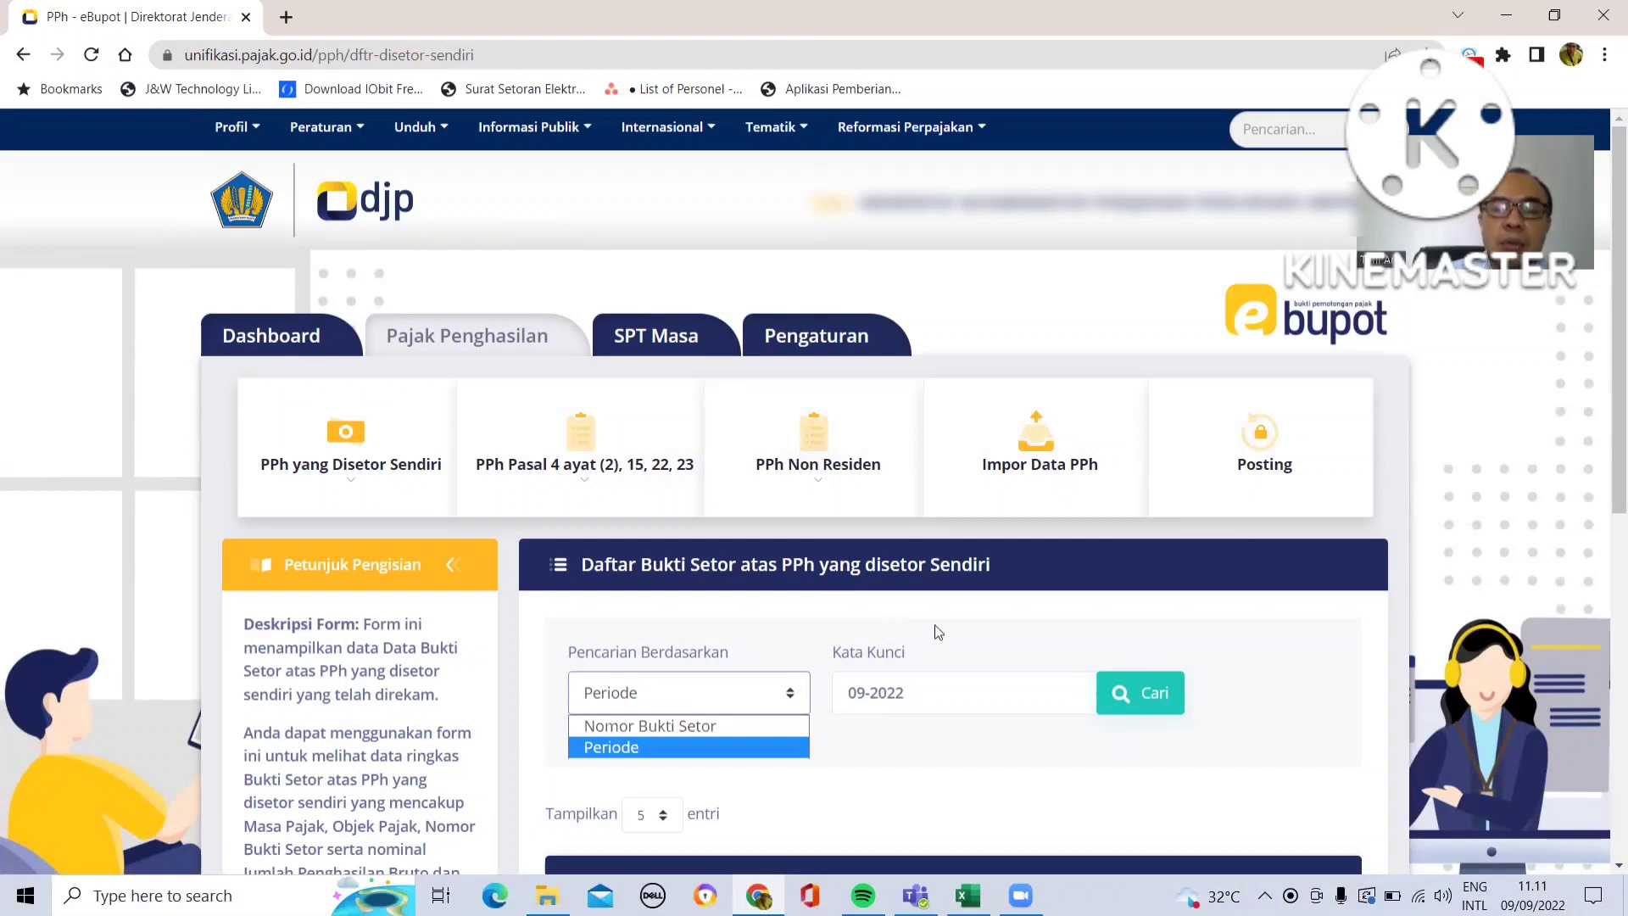
left_click(1028, 744)
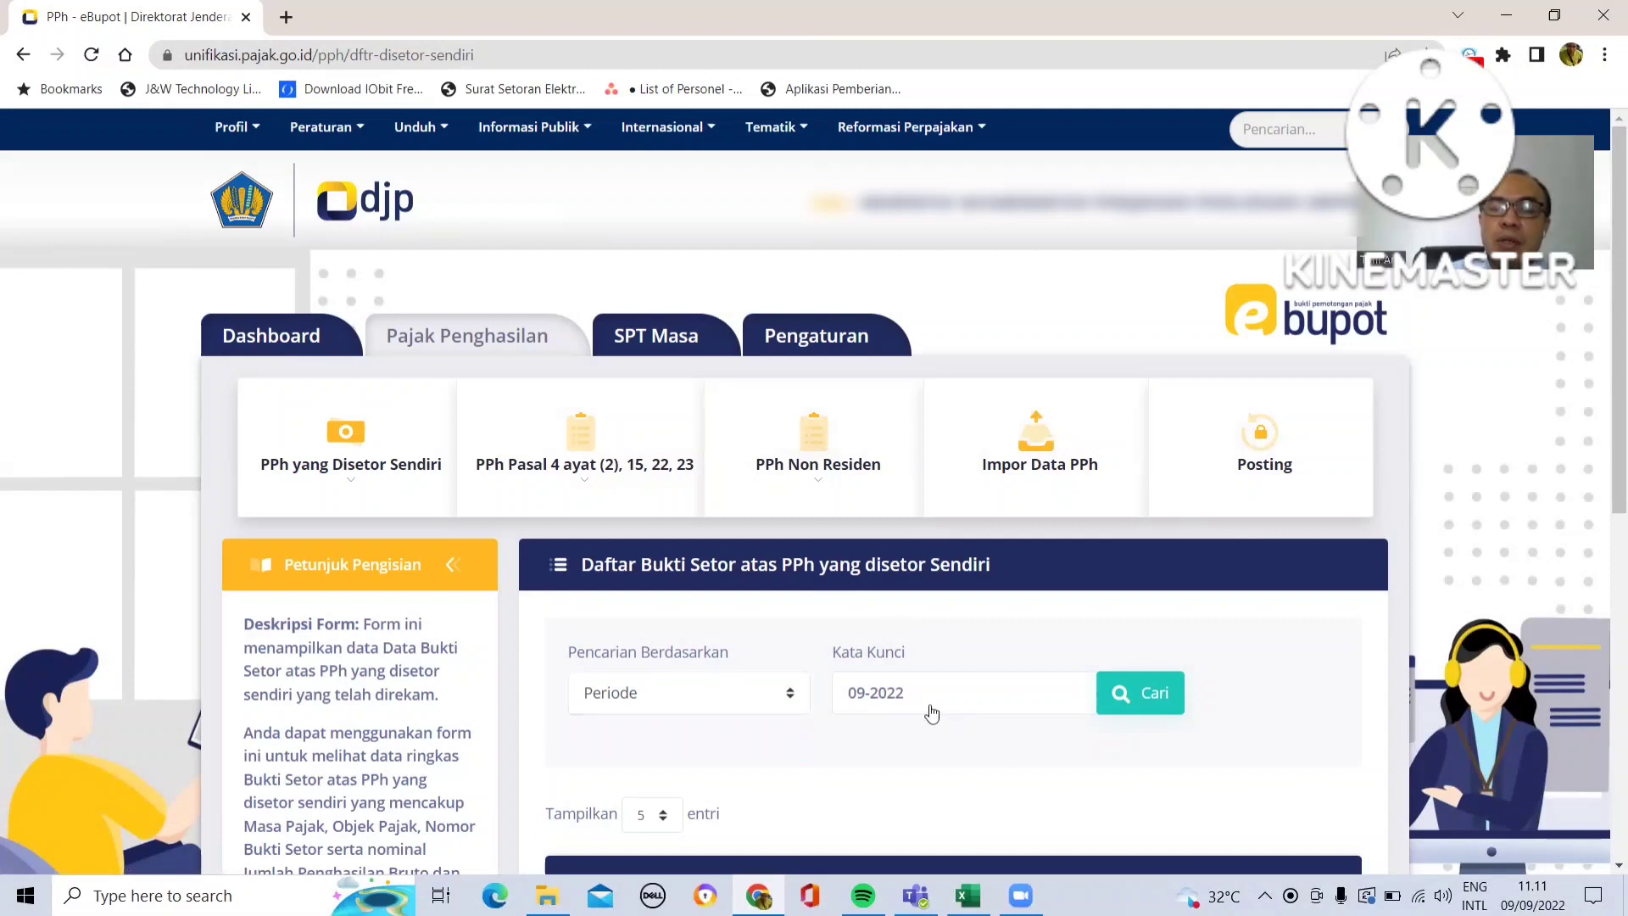
left_click(1124, 697)
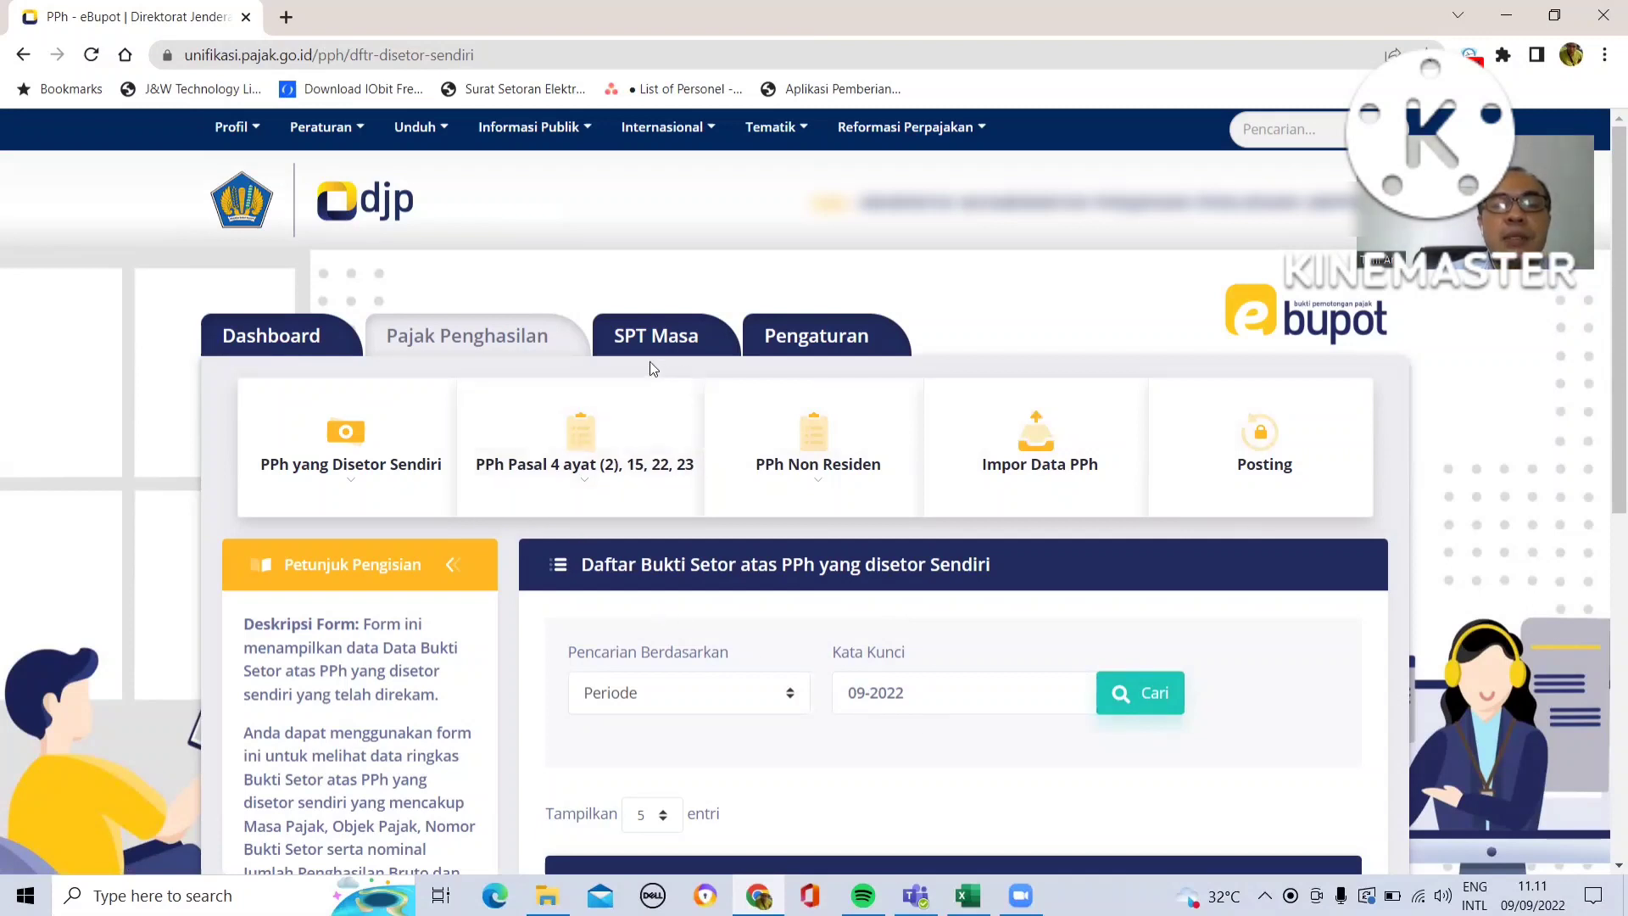
- Open the recording form for withholding slips under PPh Pasal 4 ayat (2), 15, 22, 23
left_click(598, 465)
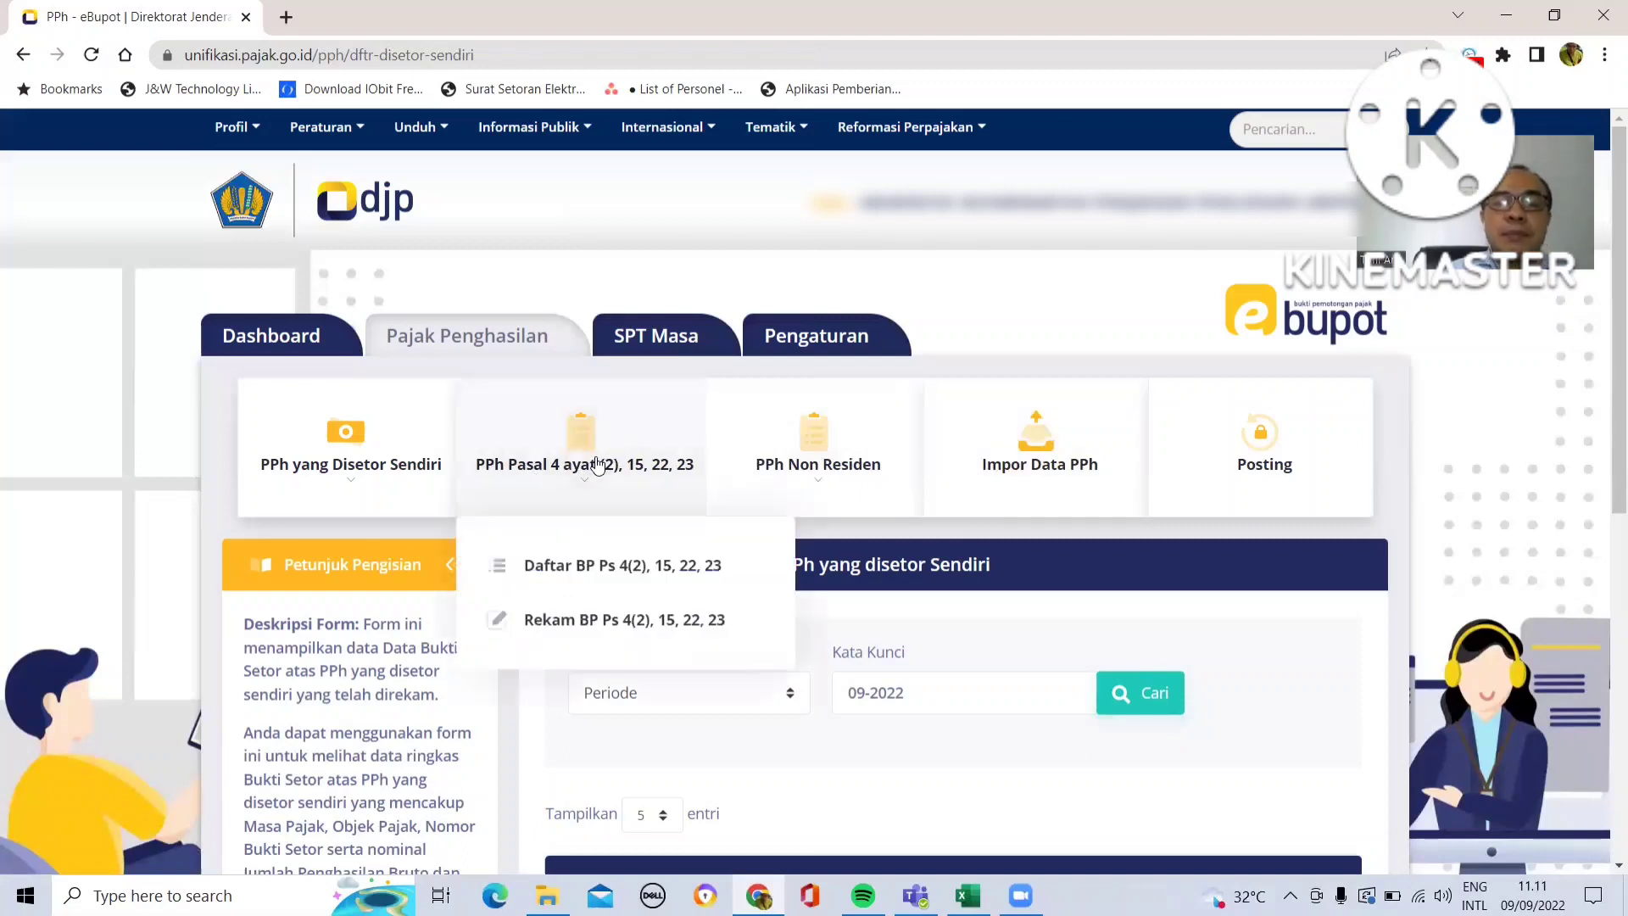
left_click(602, 621)
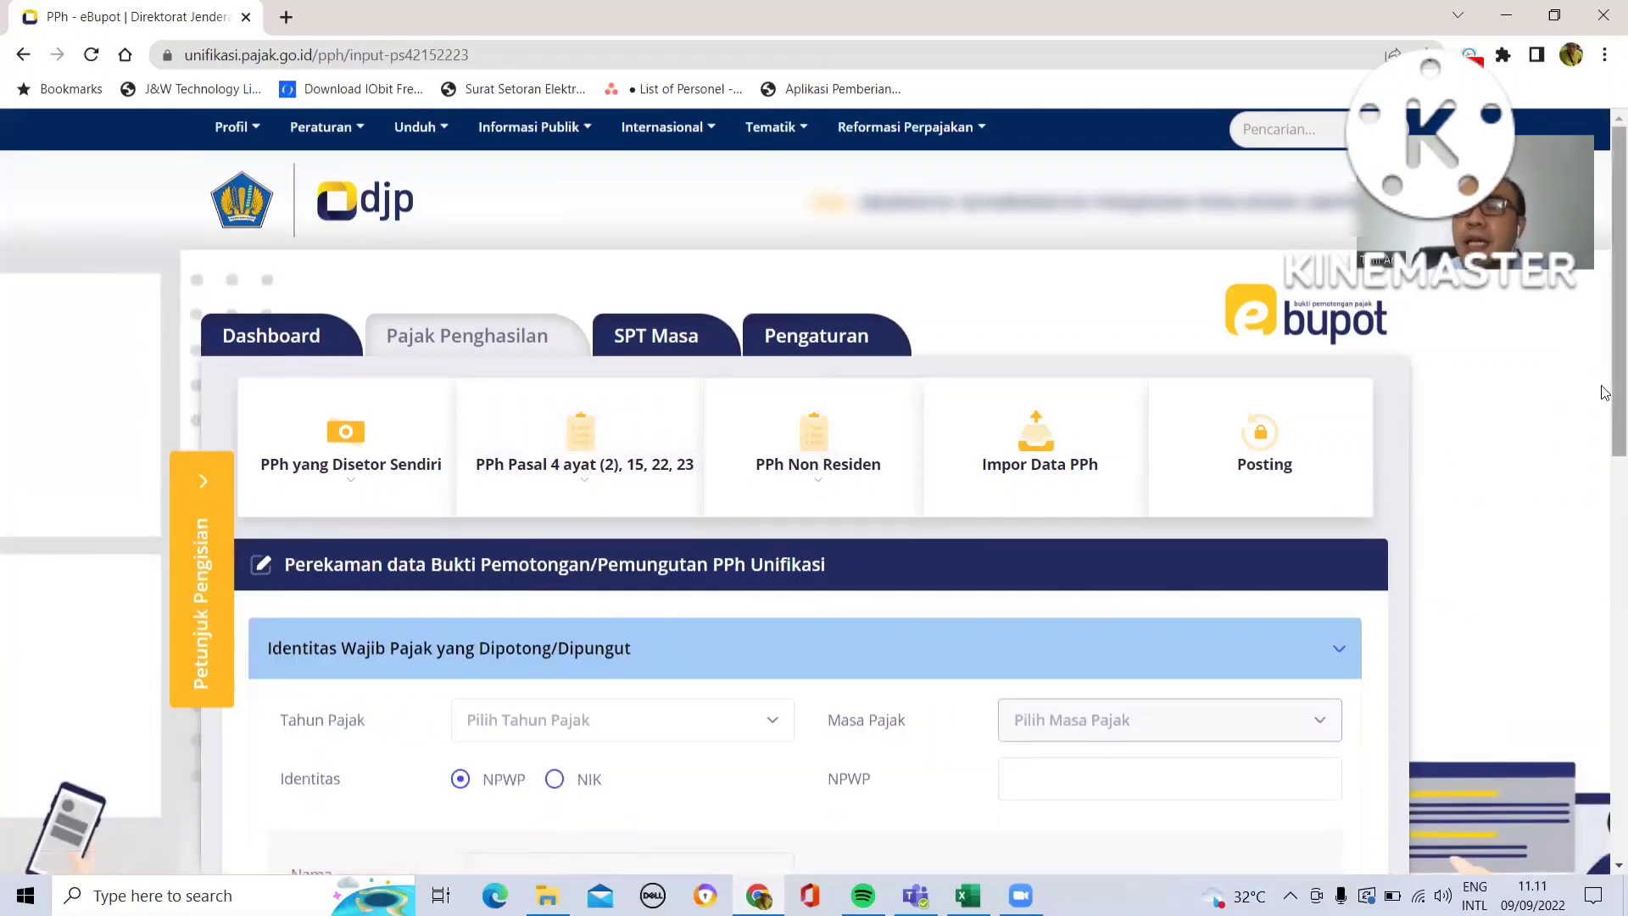
left_click_drag(1603, 392, 1604, 466)
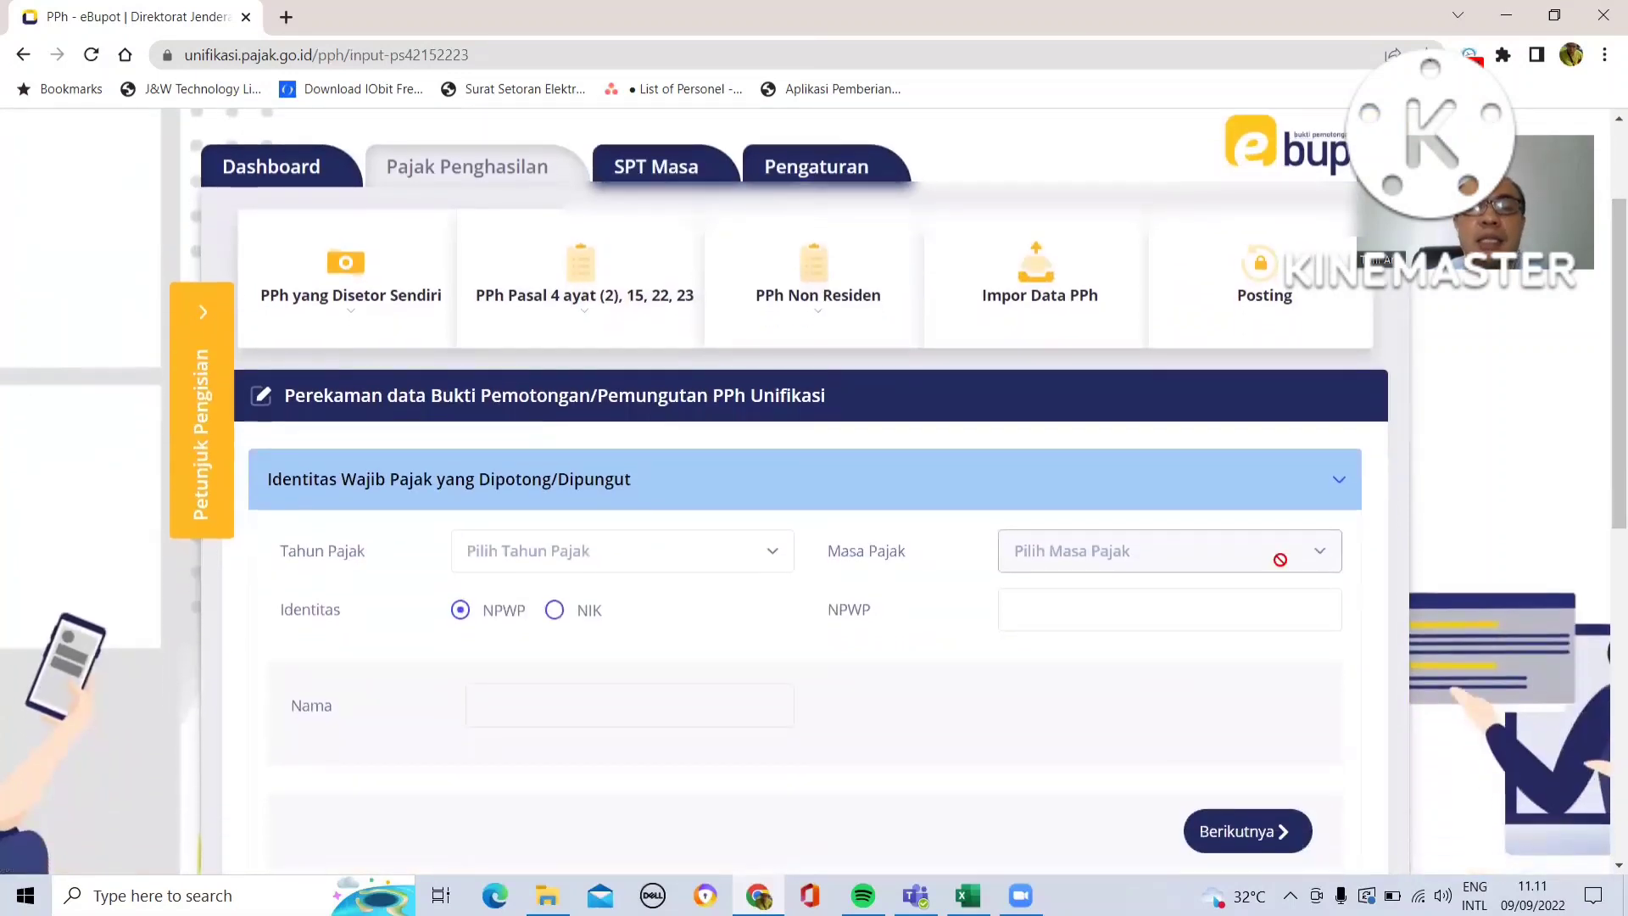
- Set the tax year to 2022 and the tax period to Agustus
left_click(771, 557)
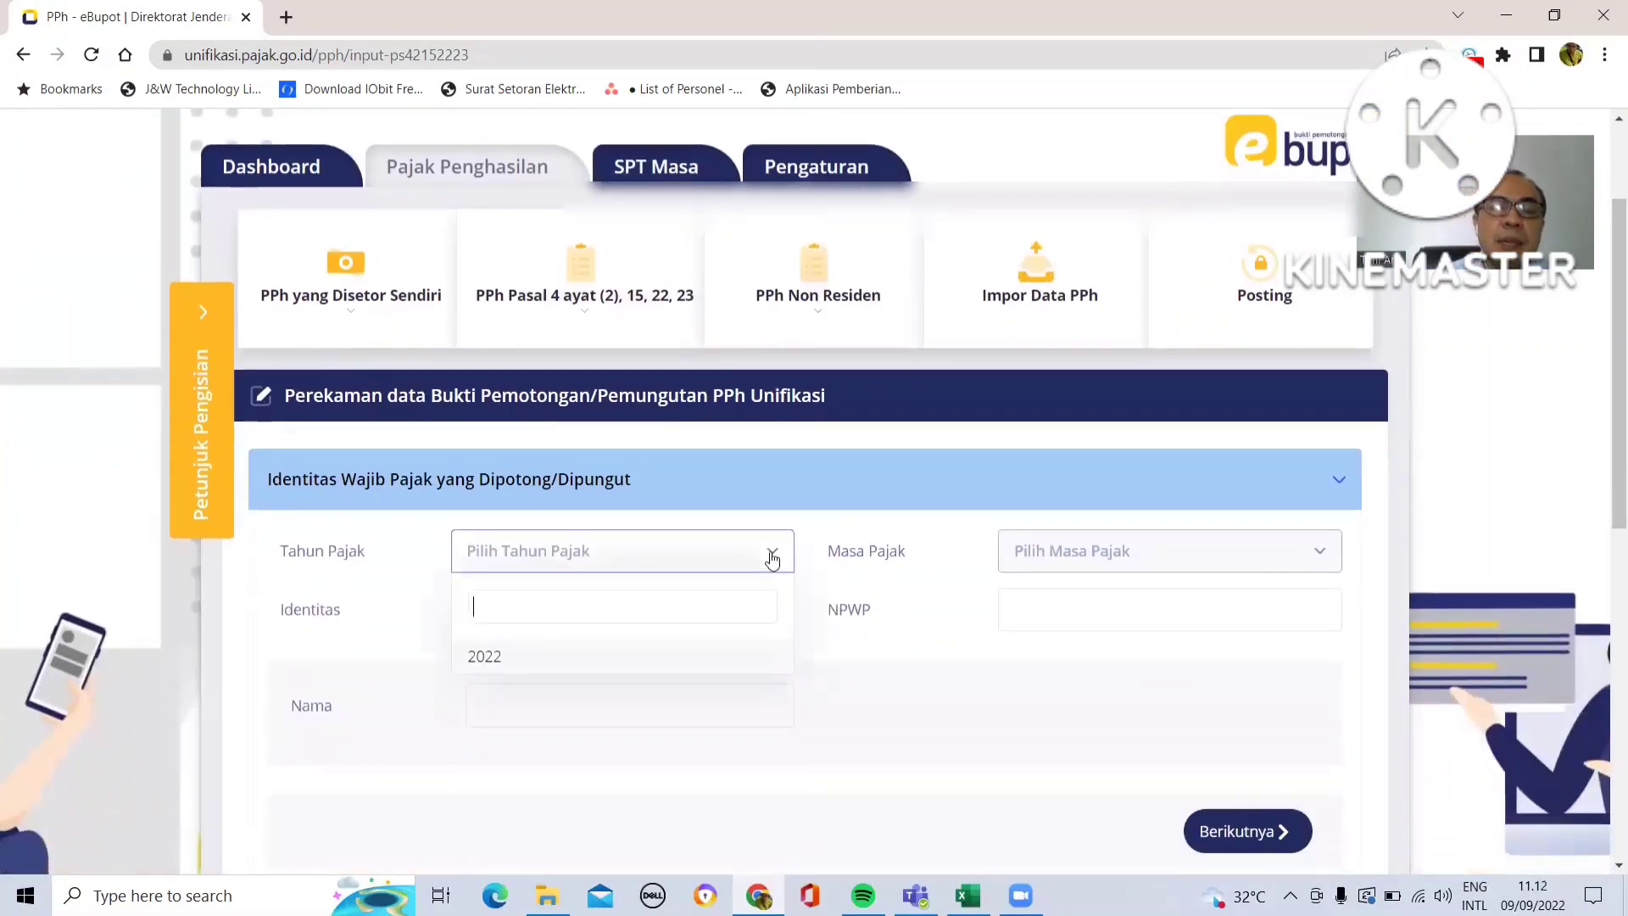
left_click(686, 660)
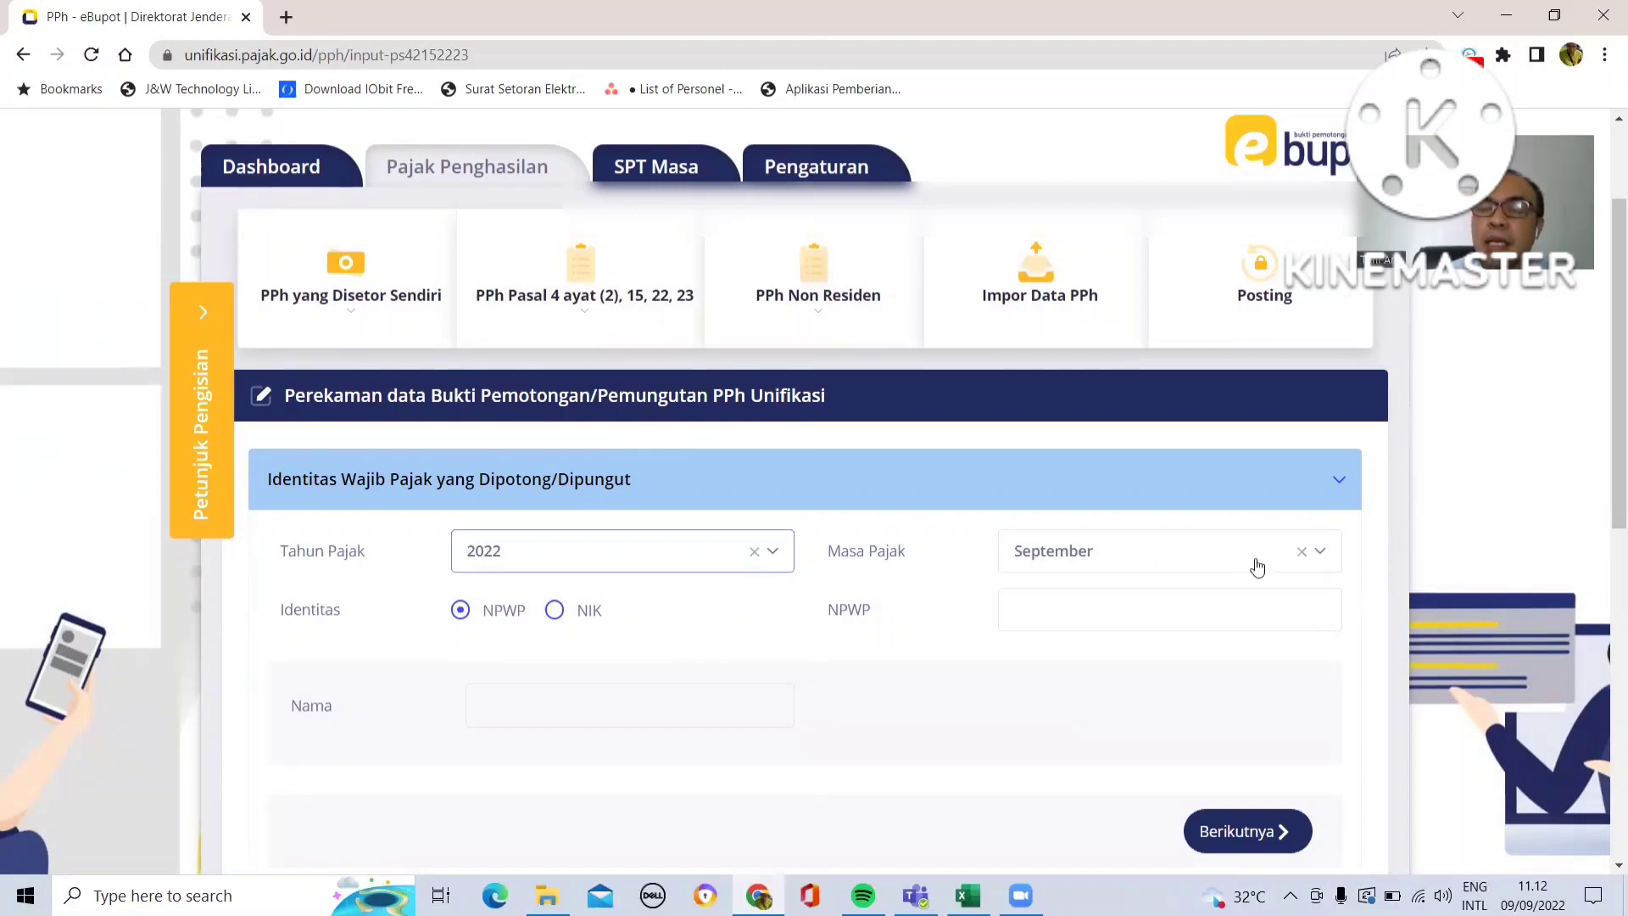
left_click(1321, 560)
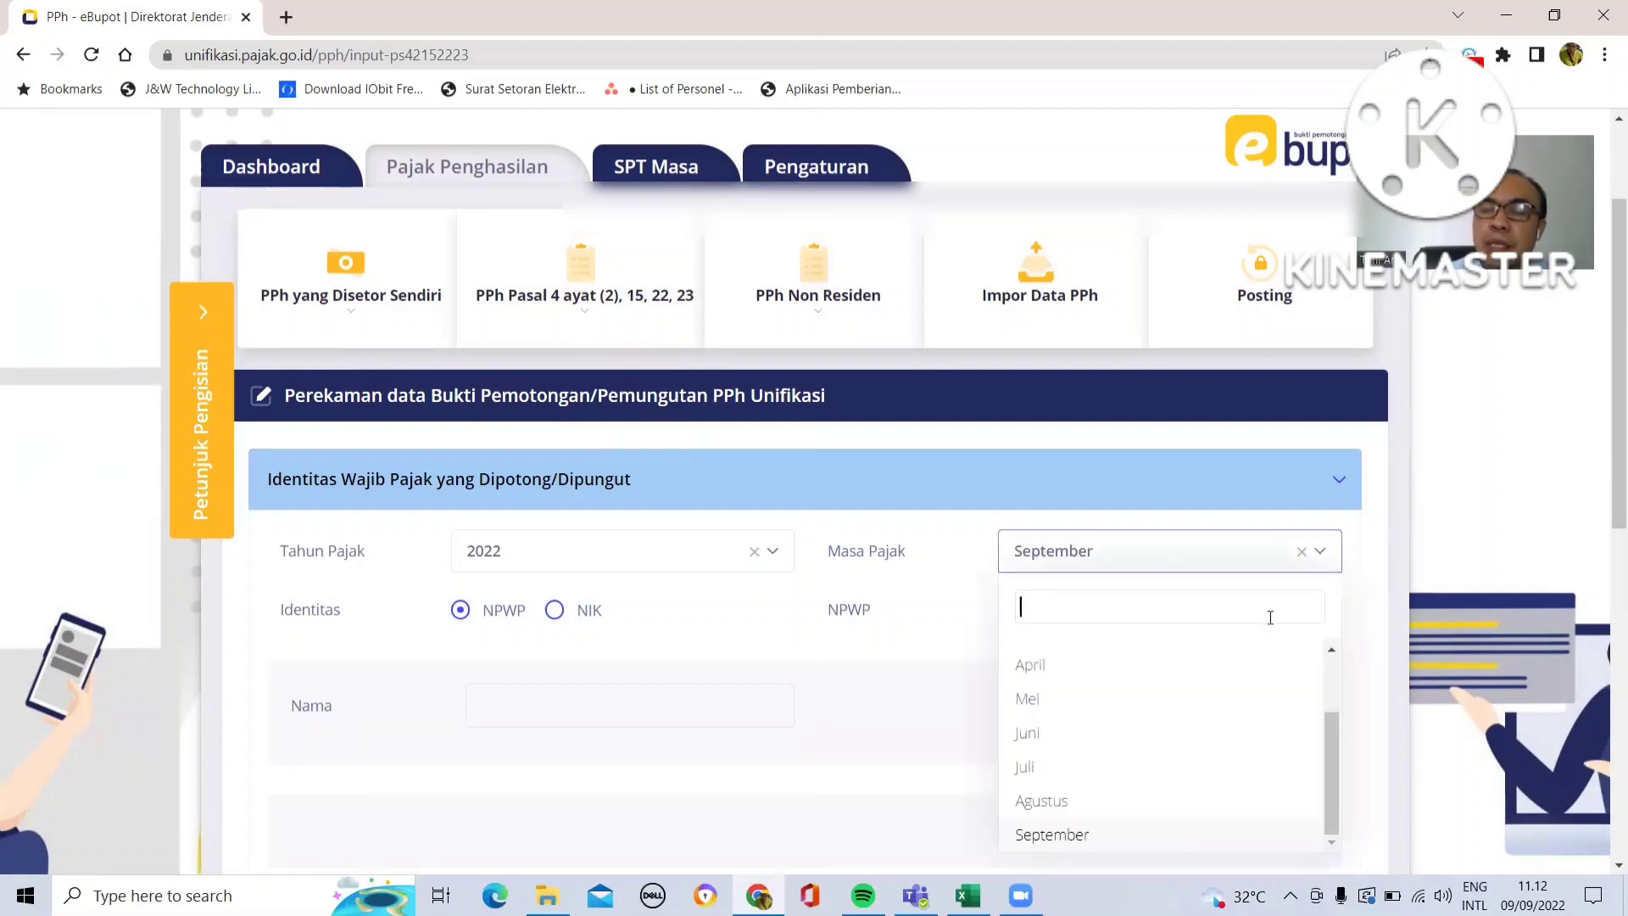
left_click(1175, 804)
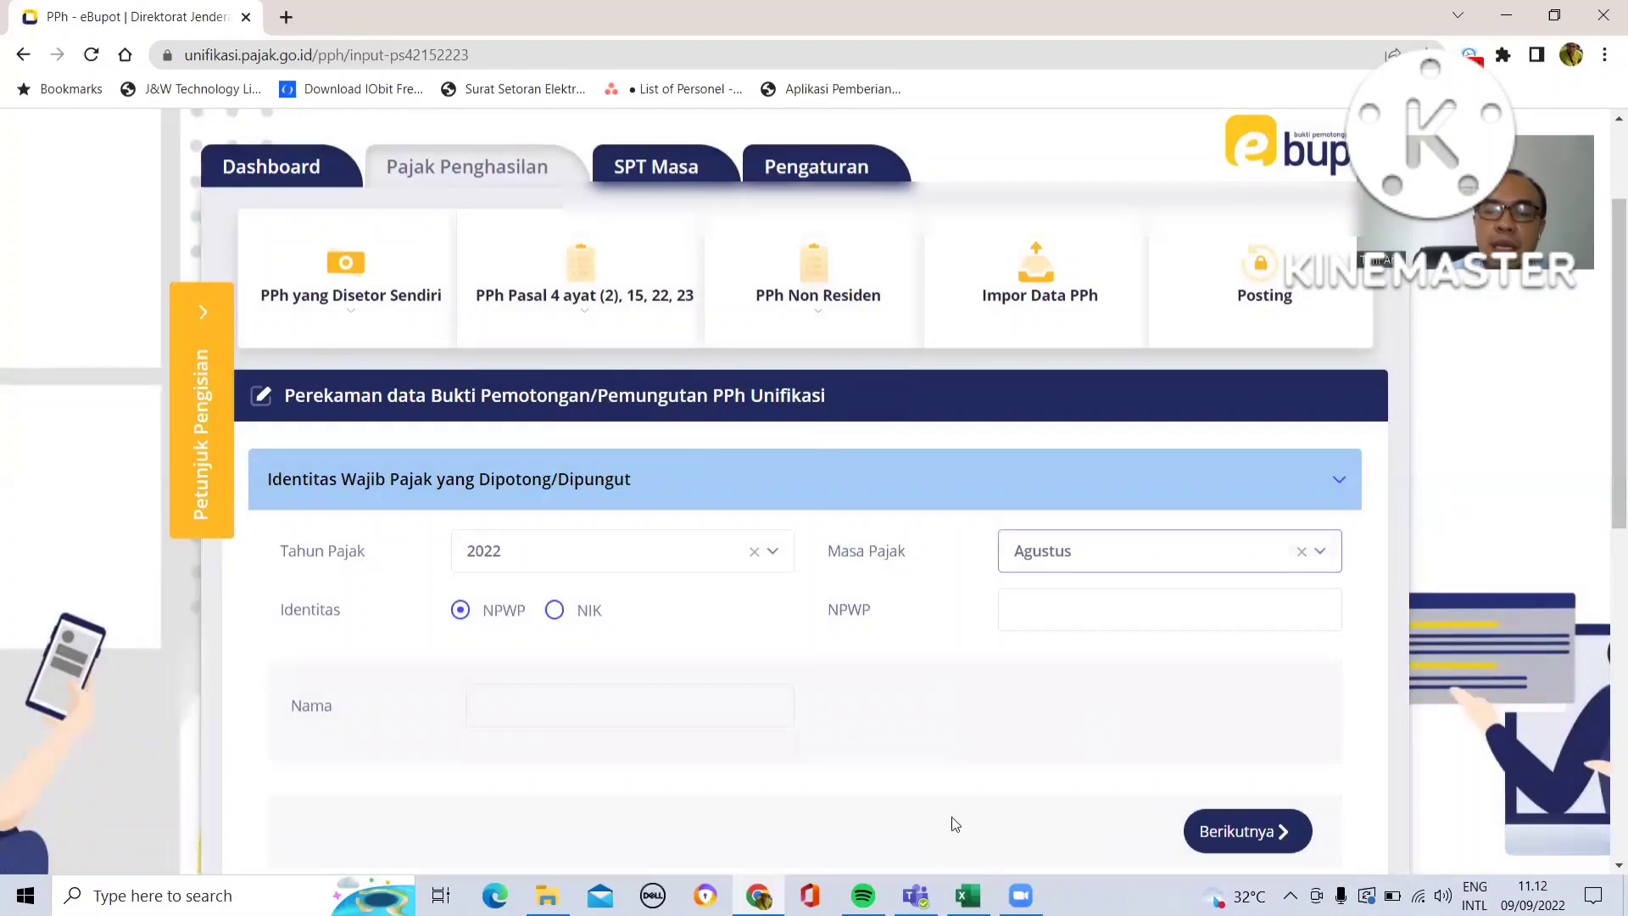
- Switch to the spreadsheet and copy the NPWP of the cleaning service recipient in cell E23
mouse_move(967, 896)
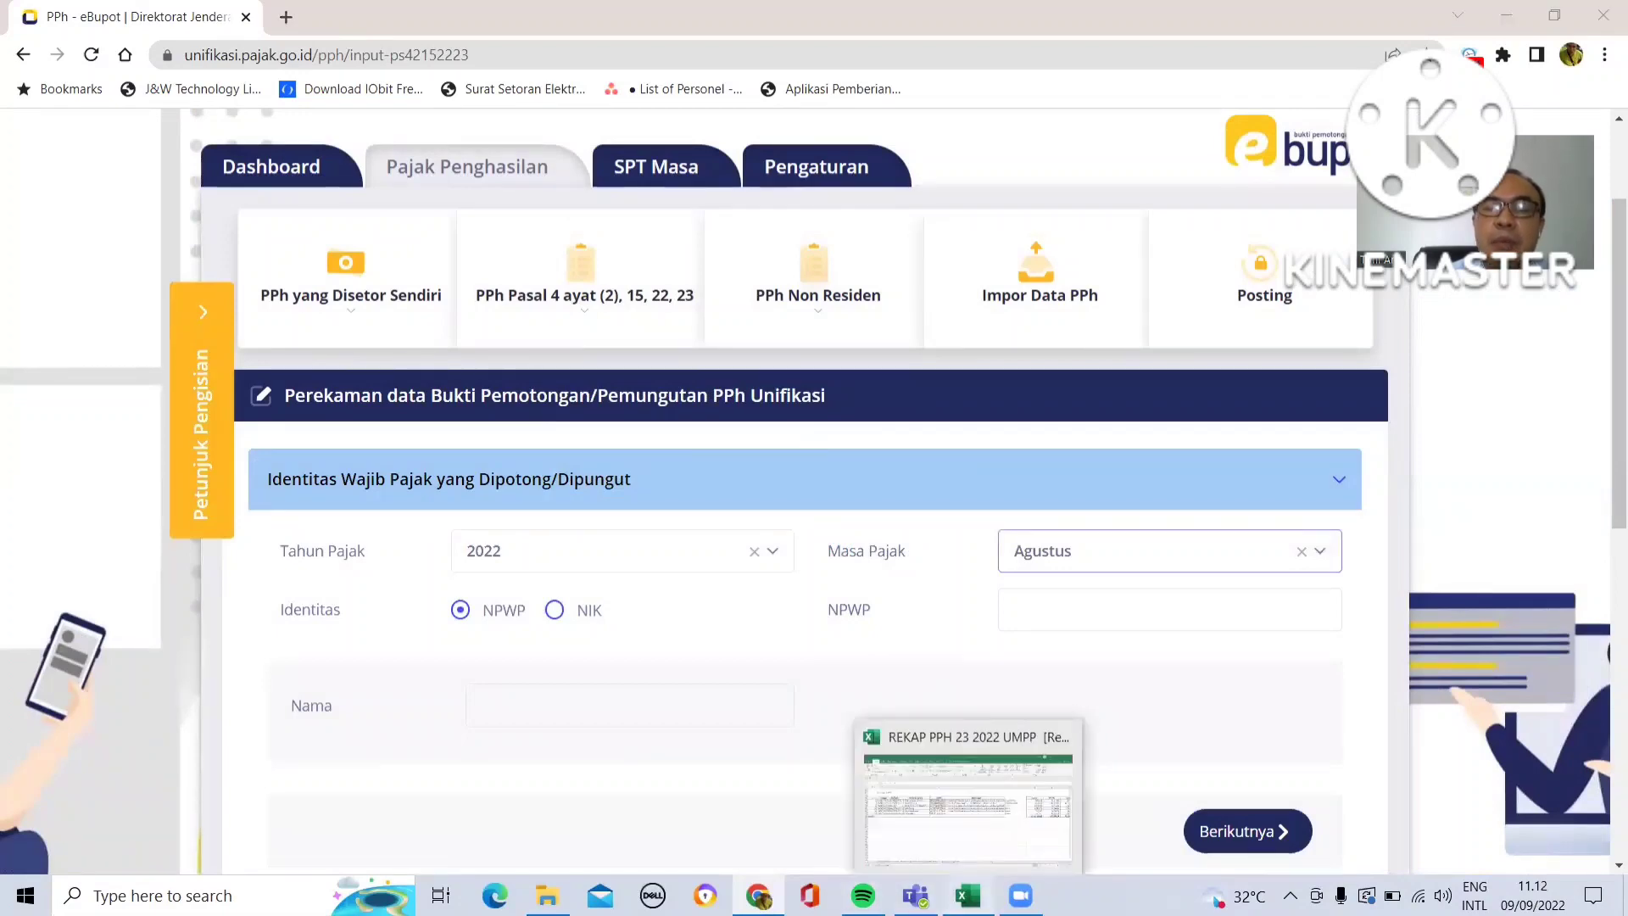
left_click(967, 805)
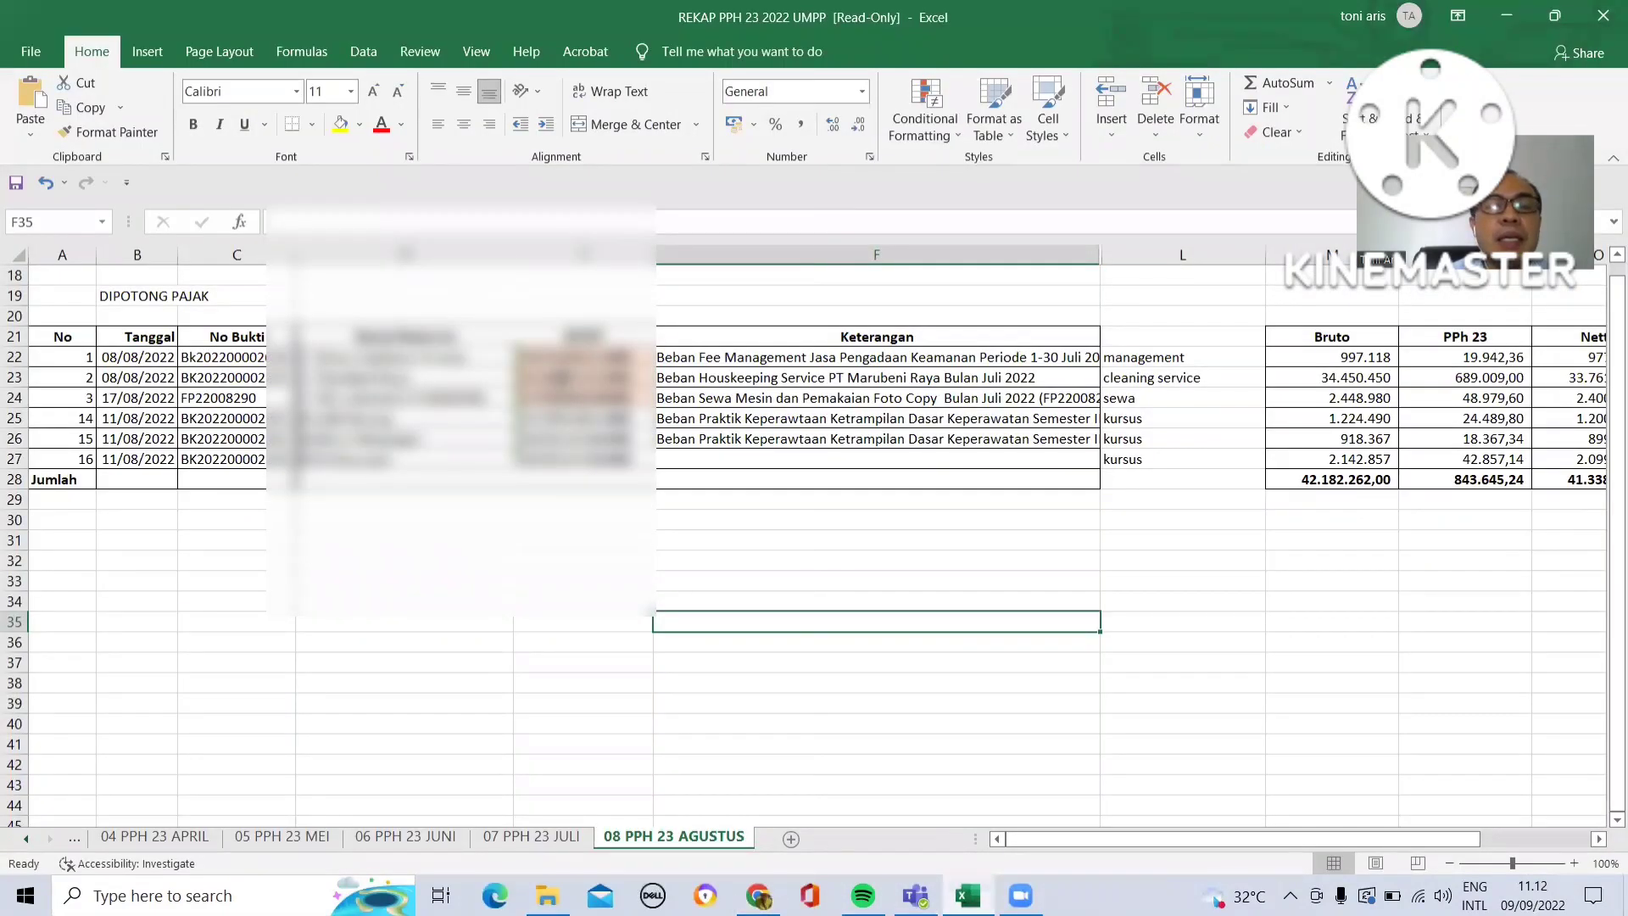
left_click(561, 379)
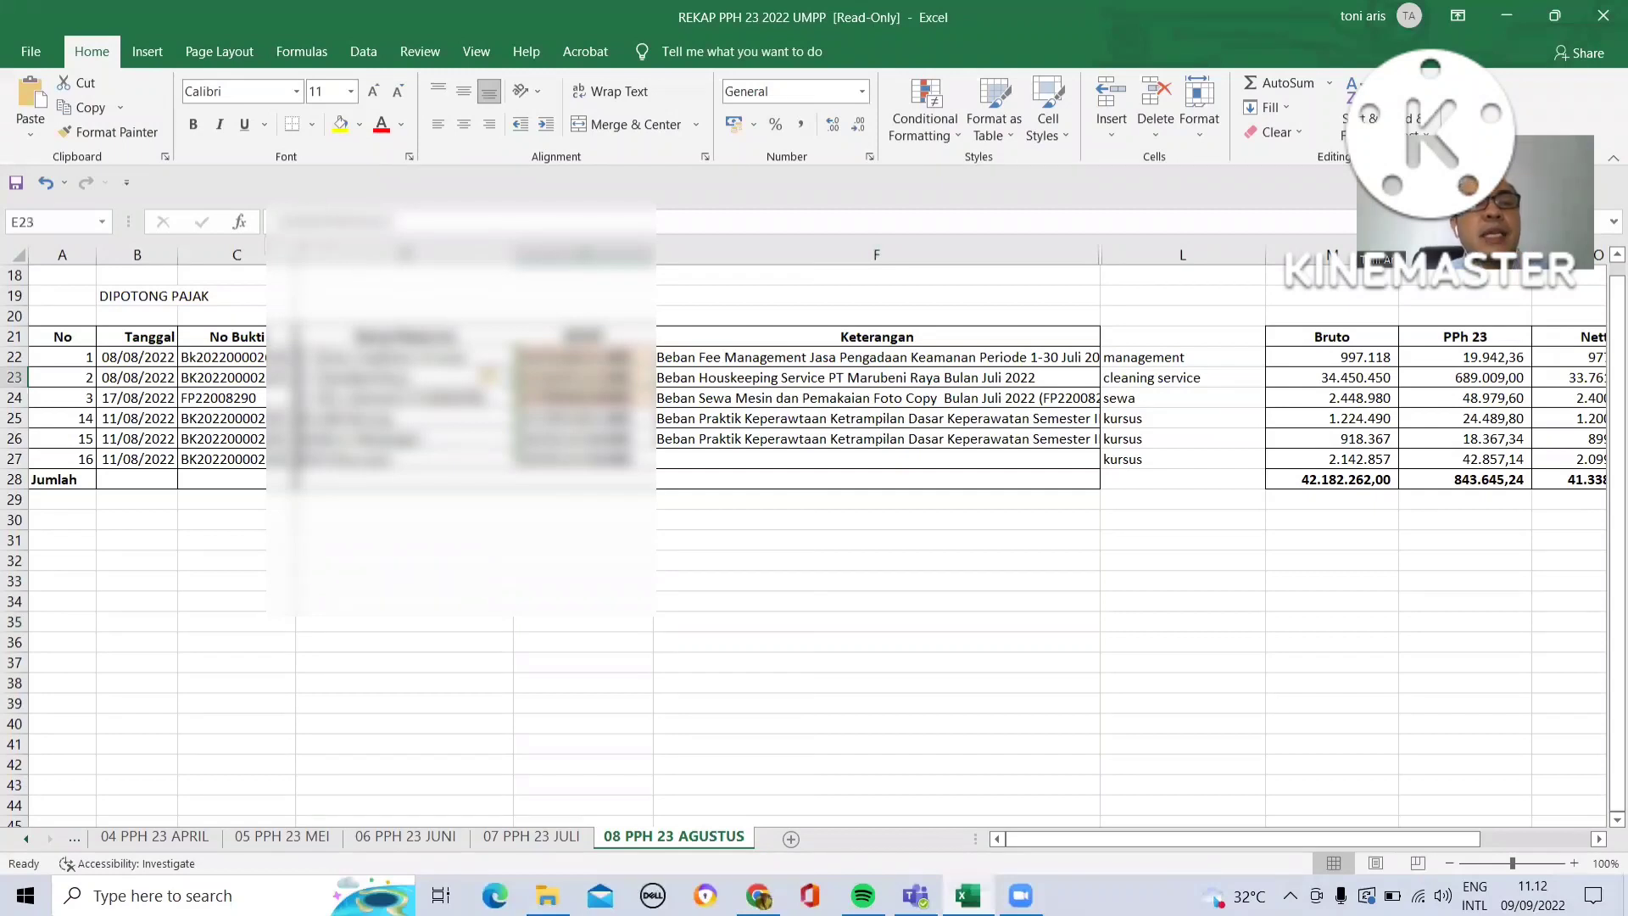
double_click(577, 378)
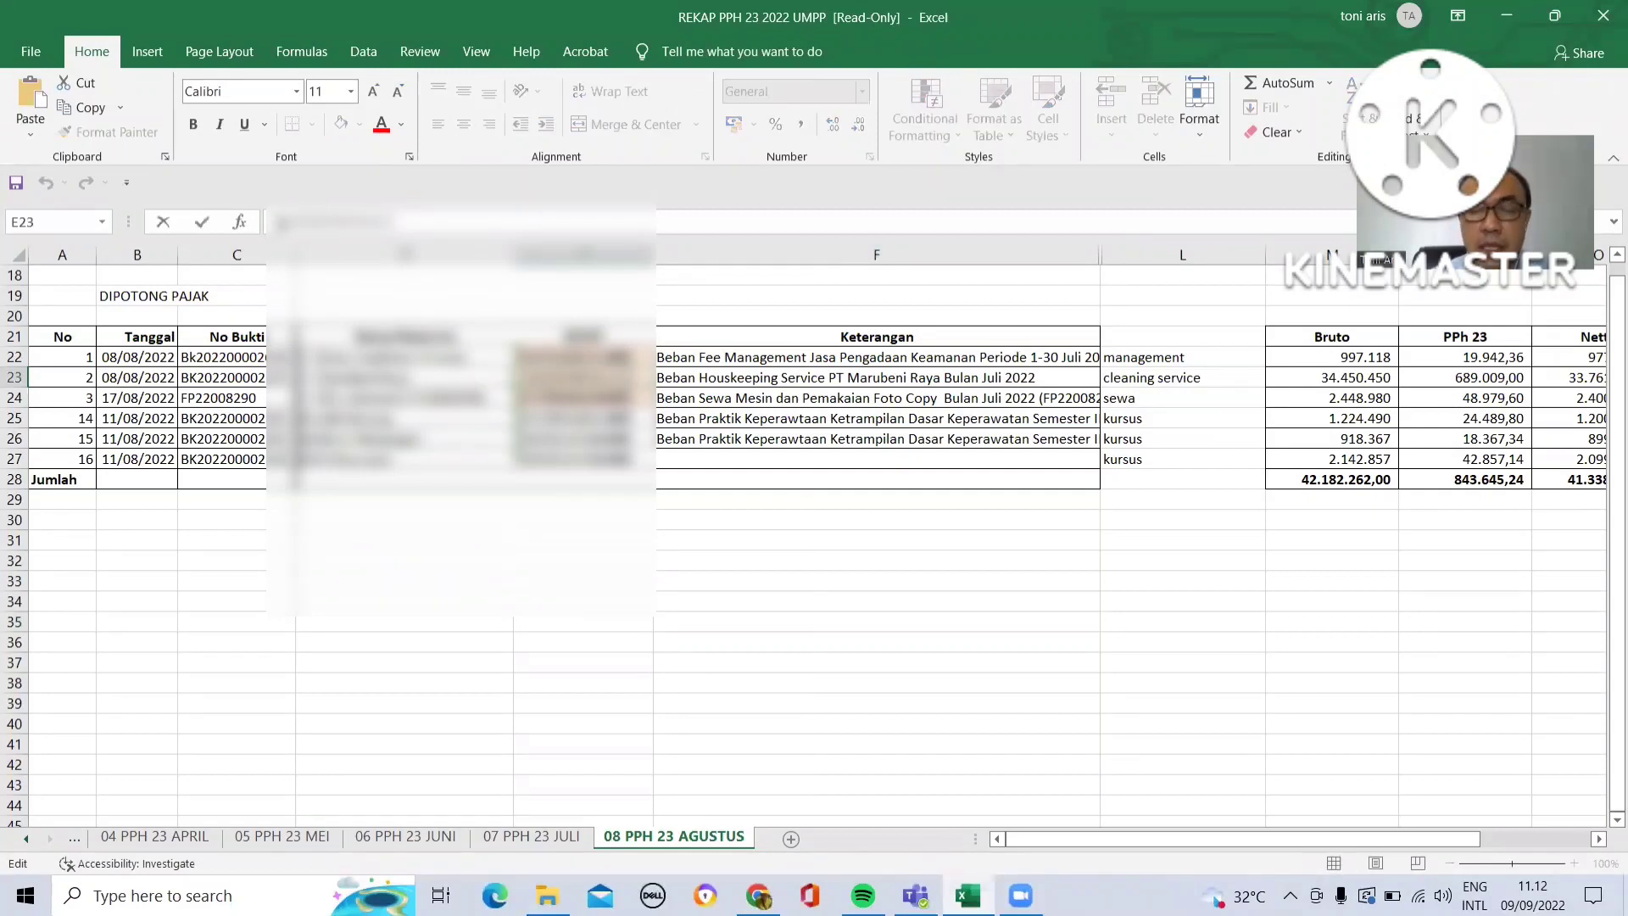
double_click(282, 223)
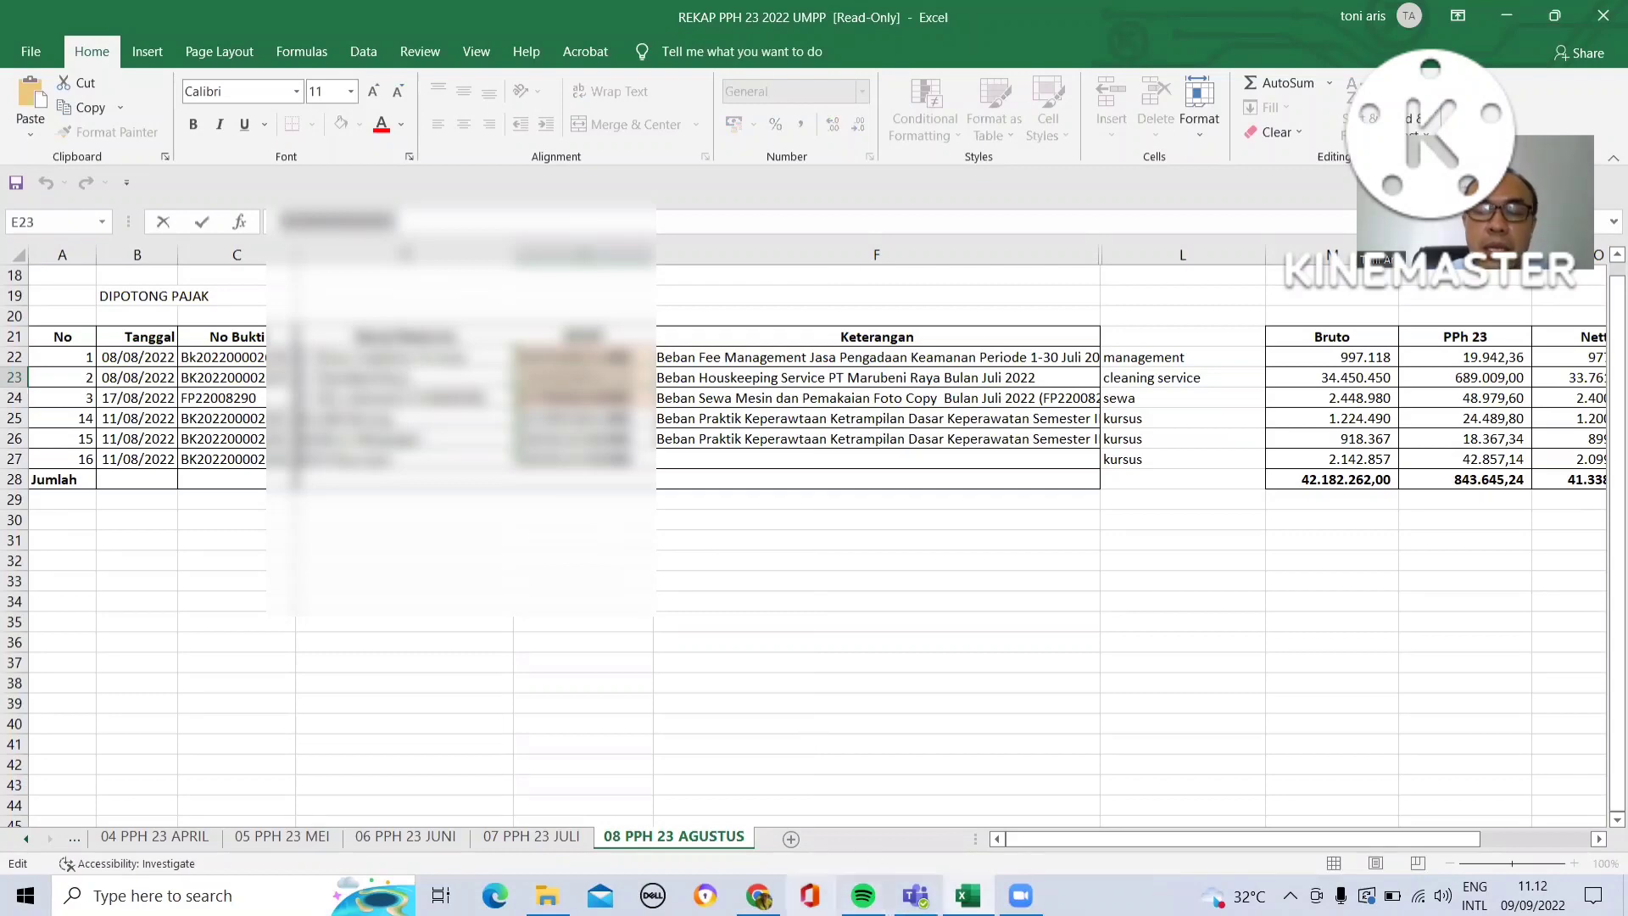
- Return to the browser form and paste the copied NPWP into the NPWP field
left_click(758, 895)
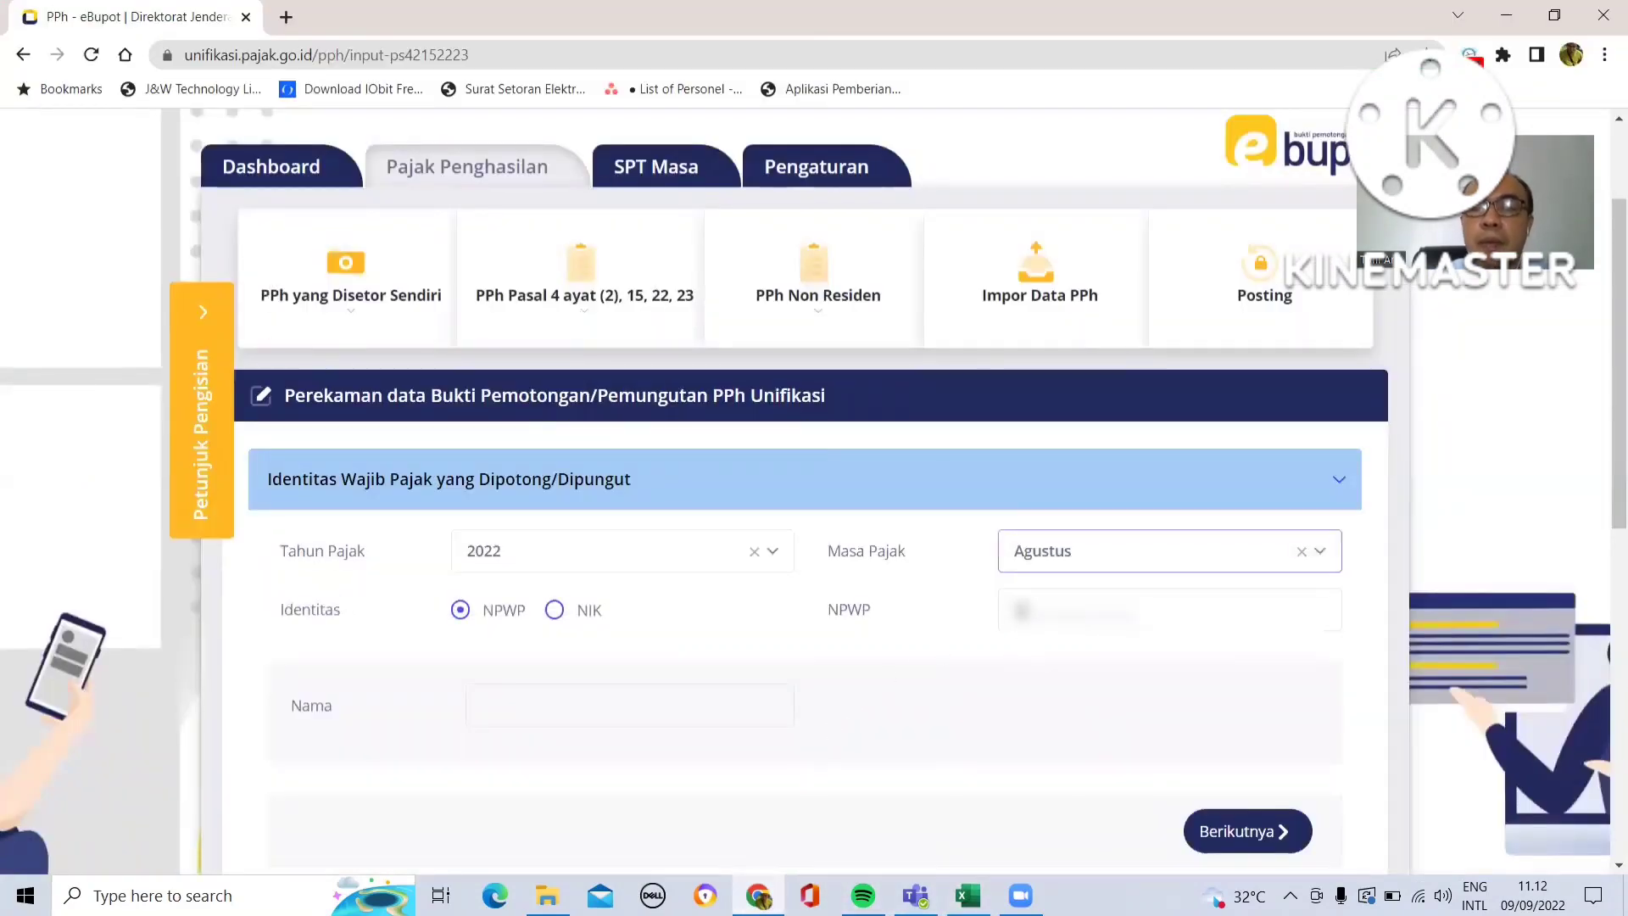
left_click(1015, 607)
key("ctrl+v")
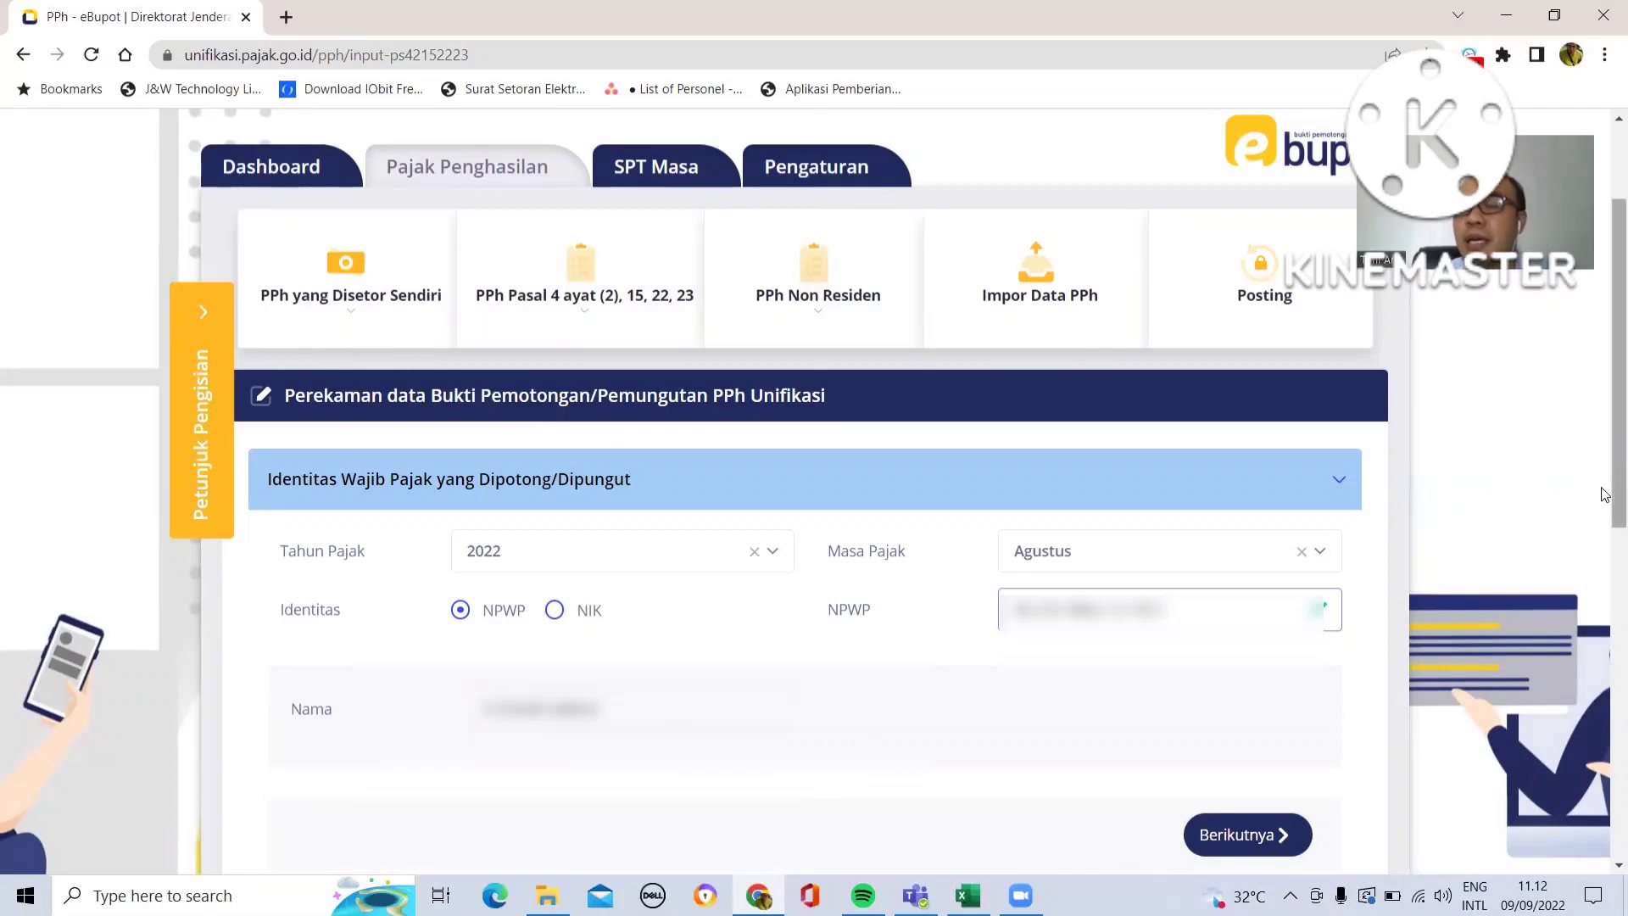
- Continue to the Pajak Penghasilan yang Dipotong/Dipungut section
left_click_drag(1605, 495, 1605, 648)
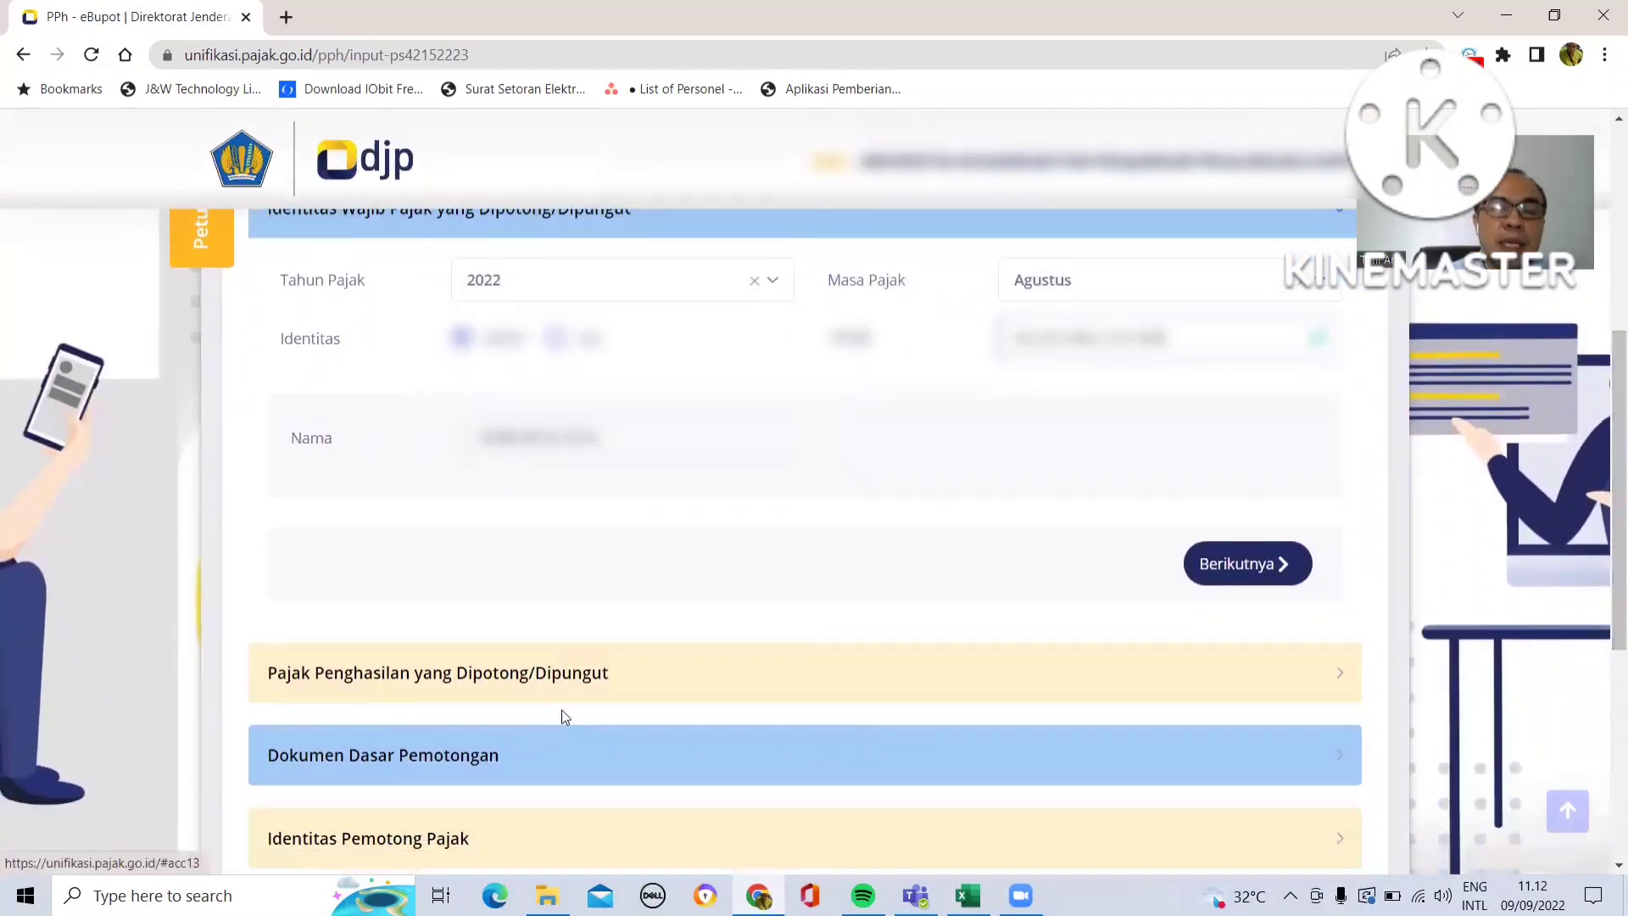
left_click(1226, 571)
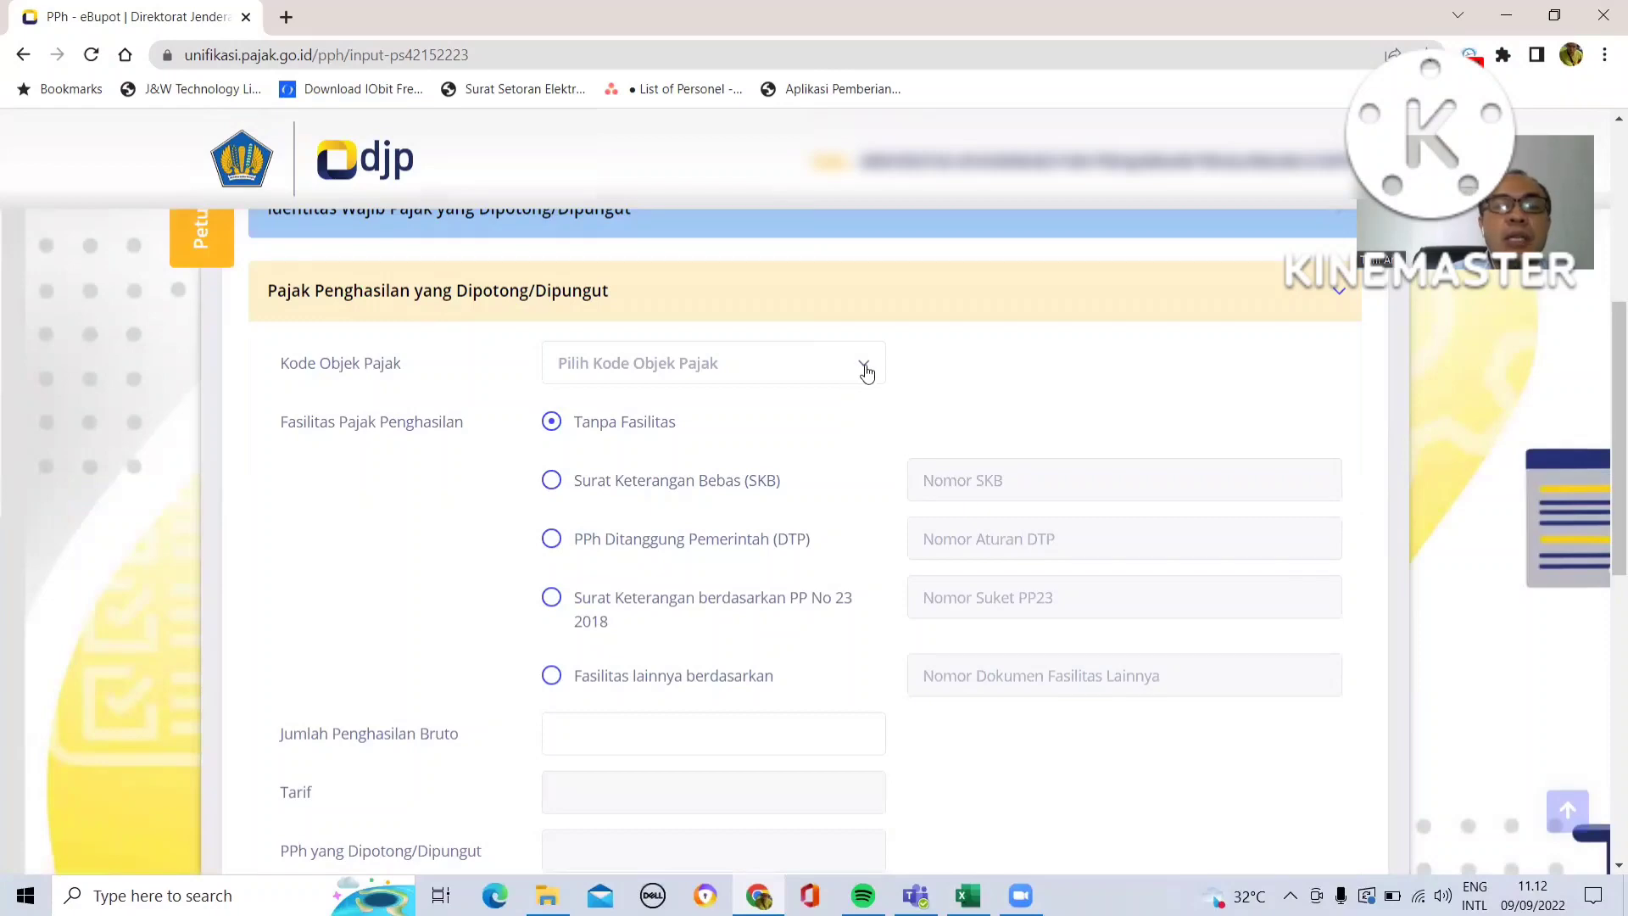
- Set the tax object code to 24-104-36 Jasa Kebersihan Atau Cleaning Service by searching "cle"
left_click(865, 366)
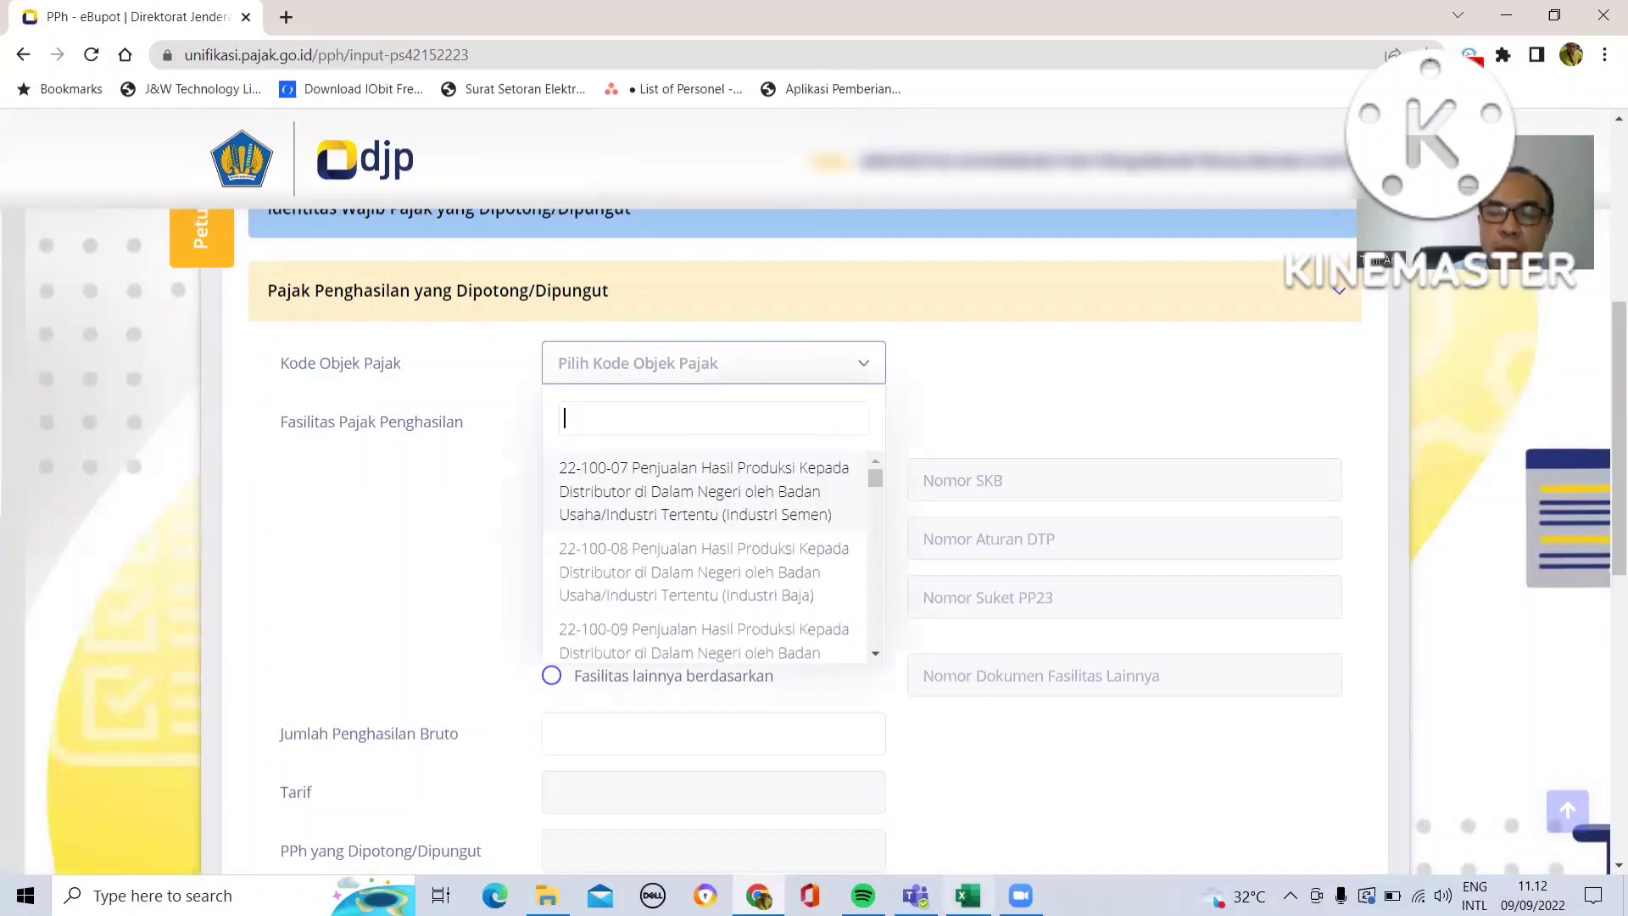
left_click(967, 895)
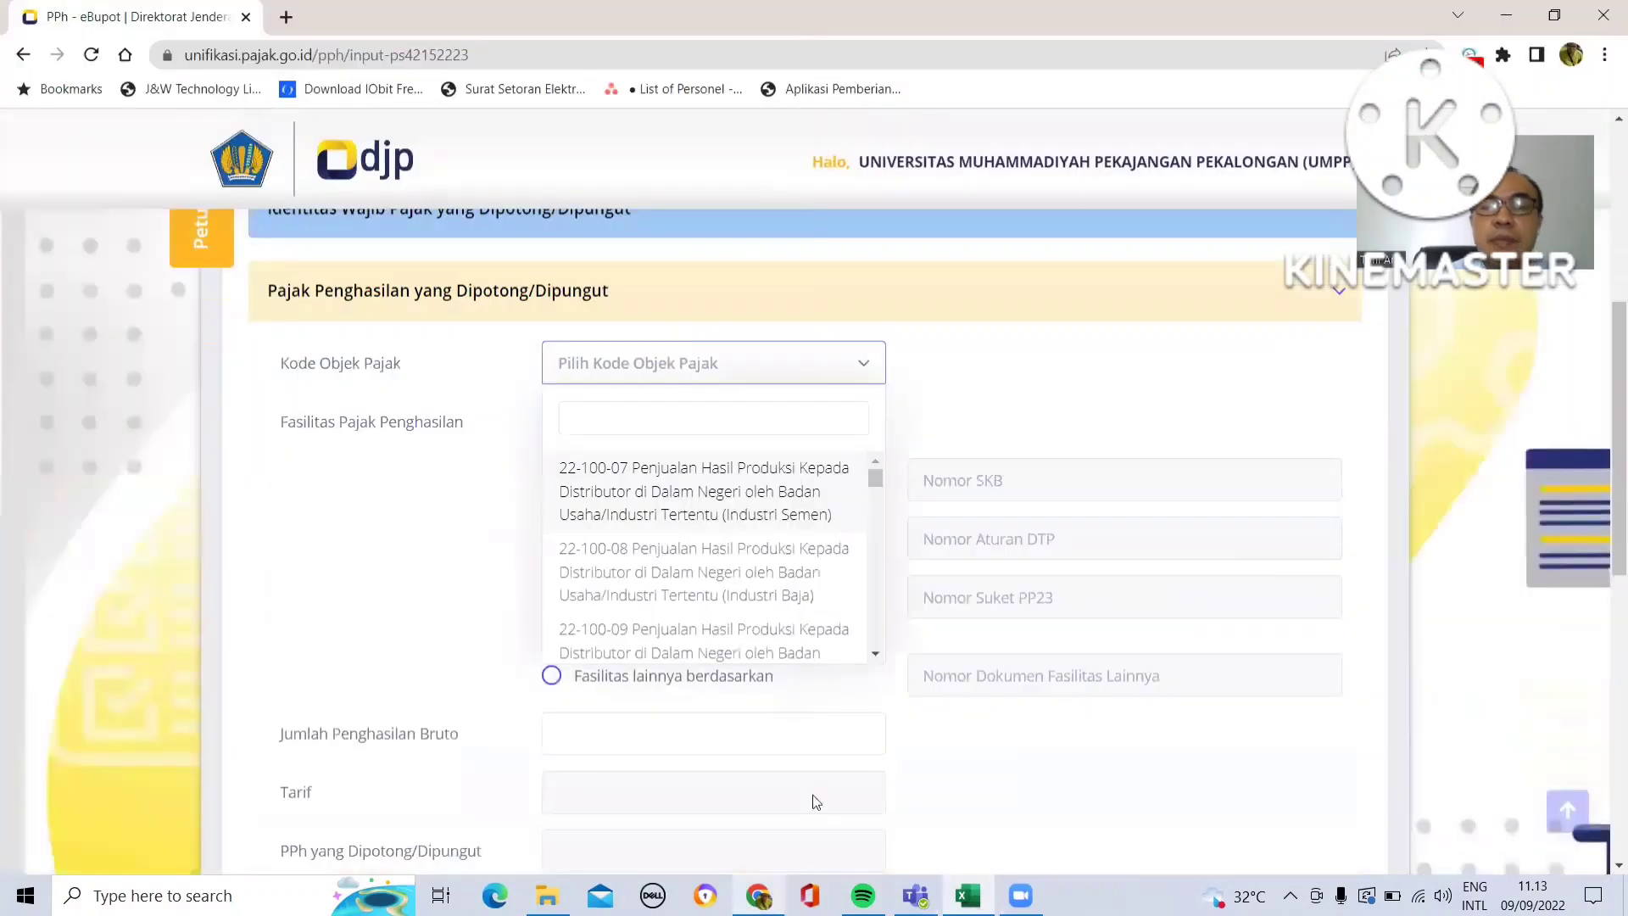
left_click(814, 795)
type("cle")
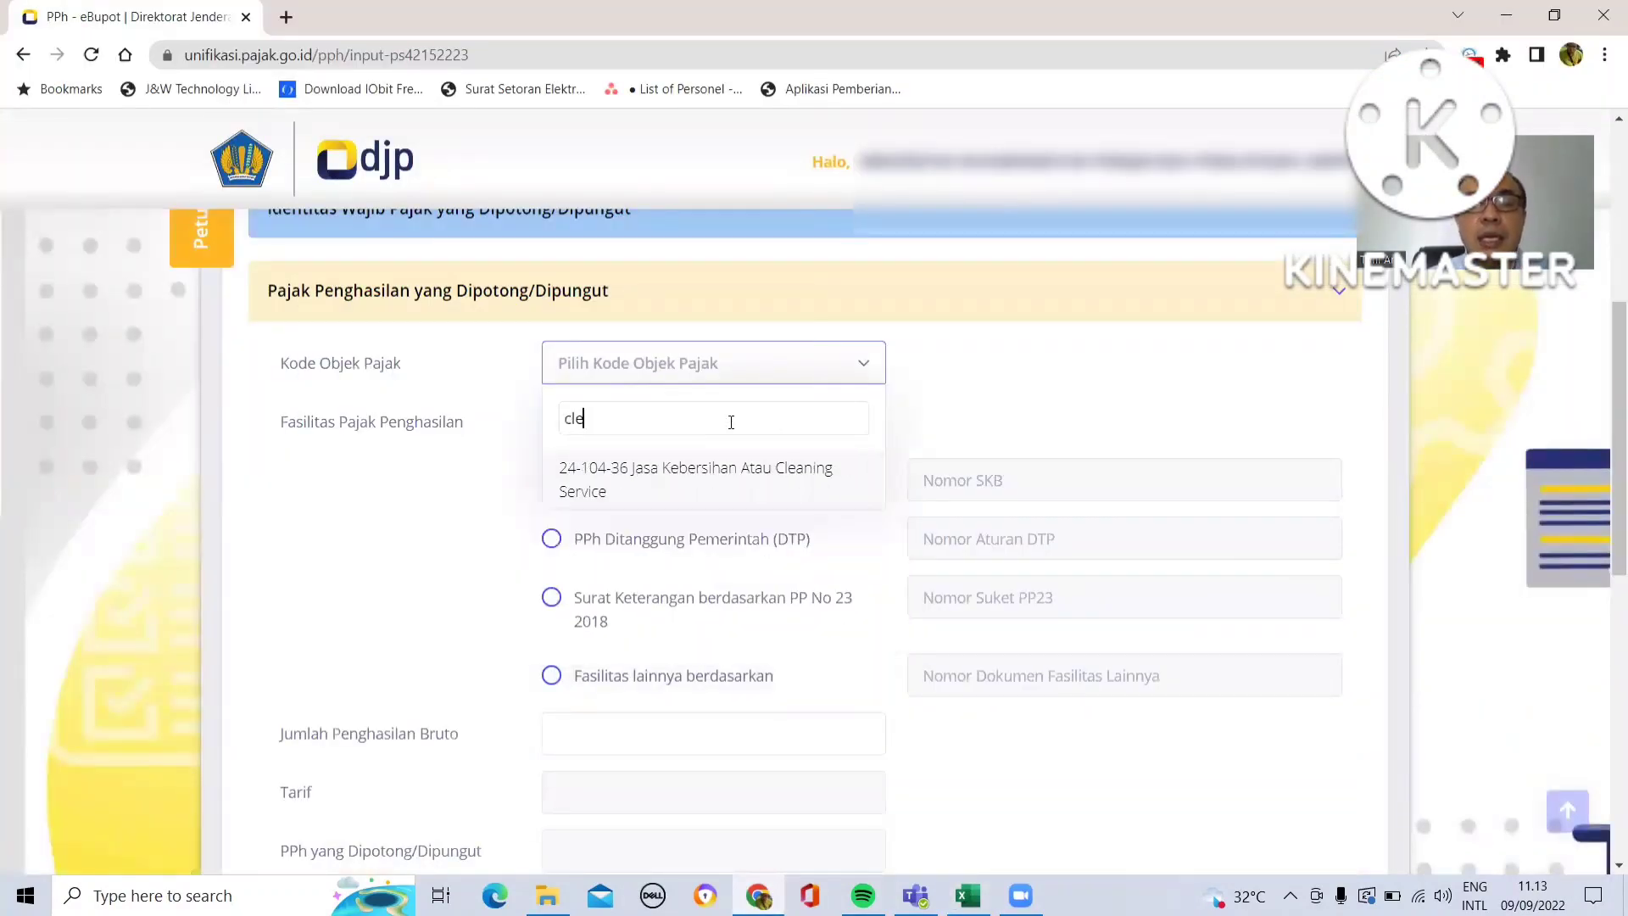
left_click(731, 480)
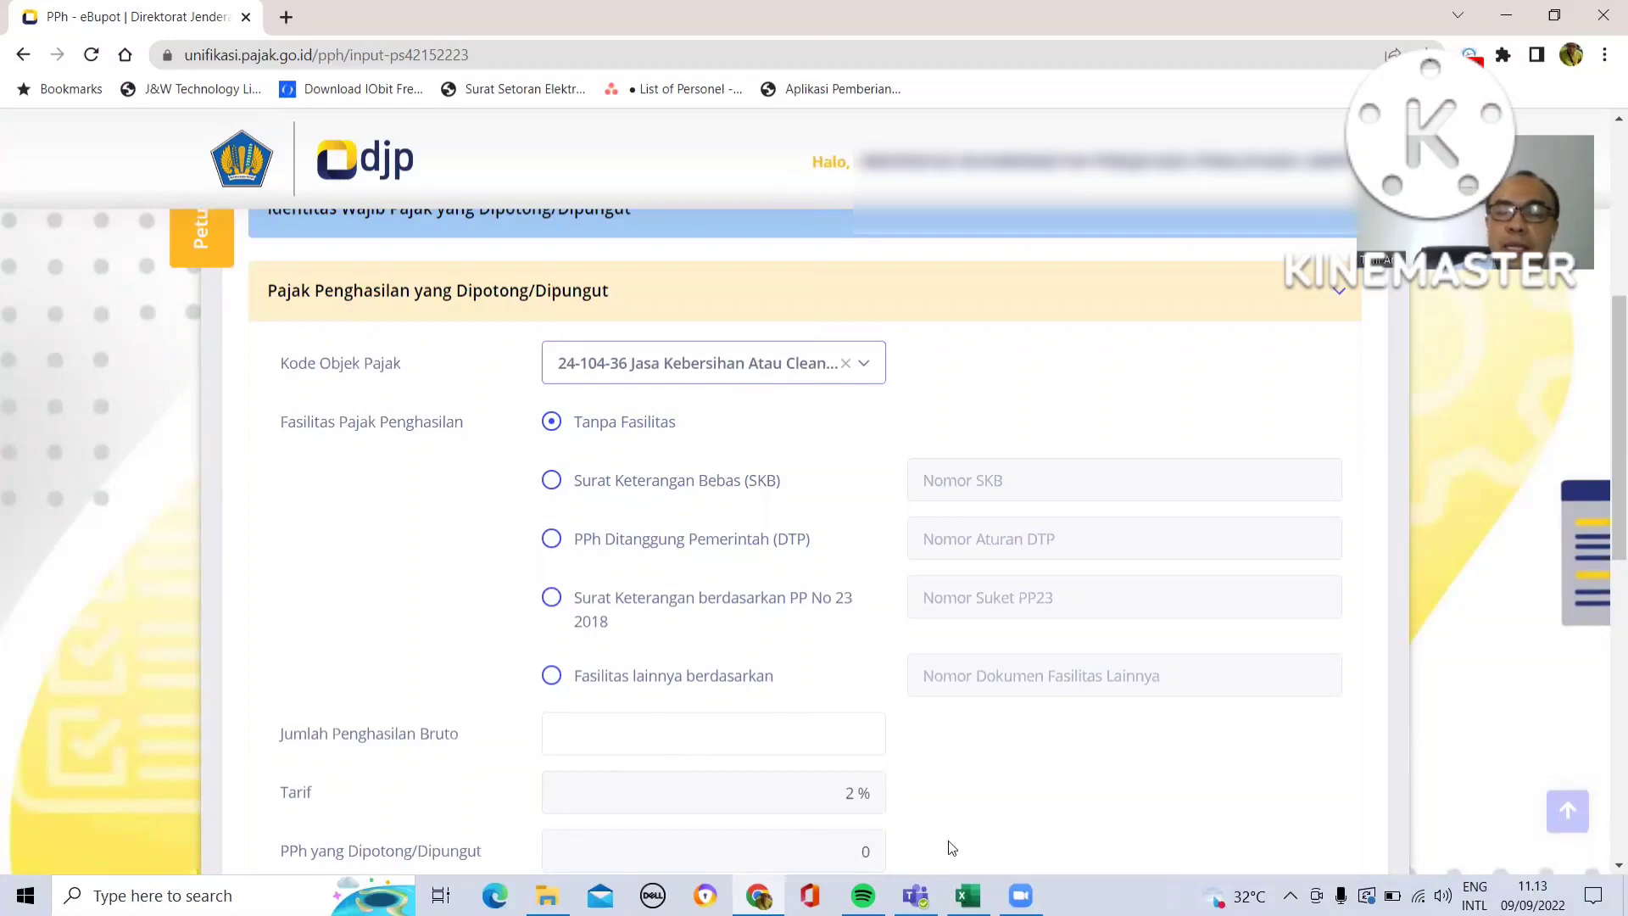
- Switch to the spreadsheet and copy the gross amount of the cleaning service row from cell M23
left_click(967, 896)
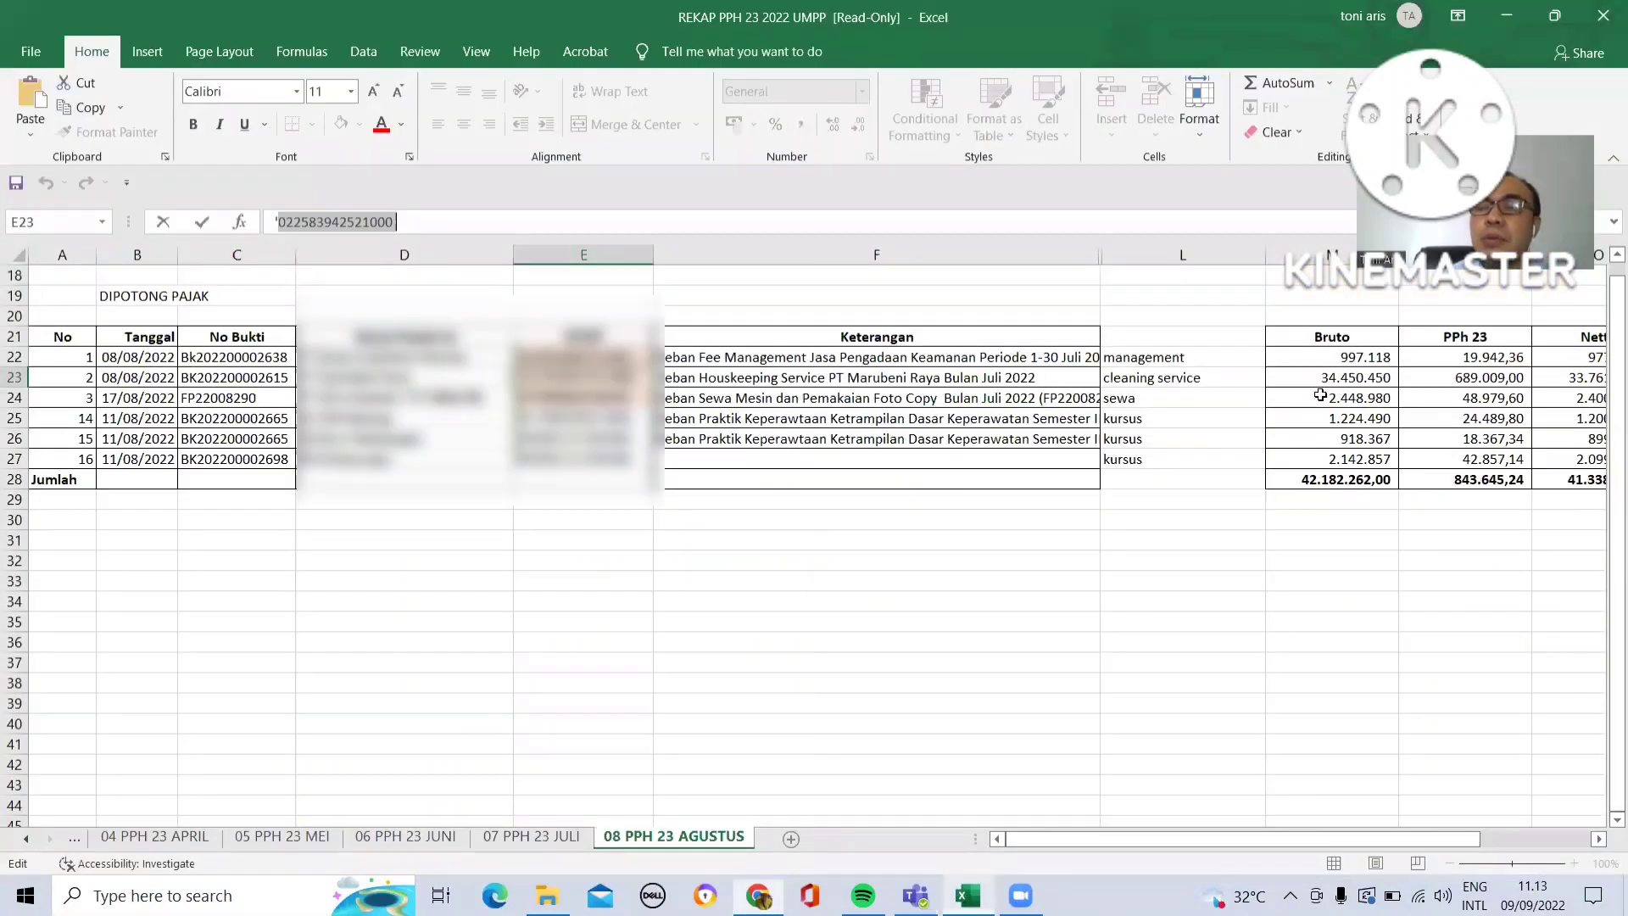
left_click(1320, 379)
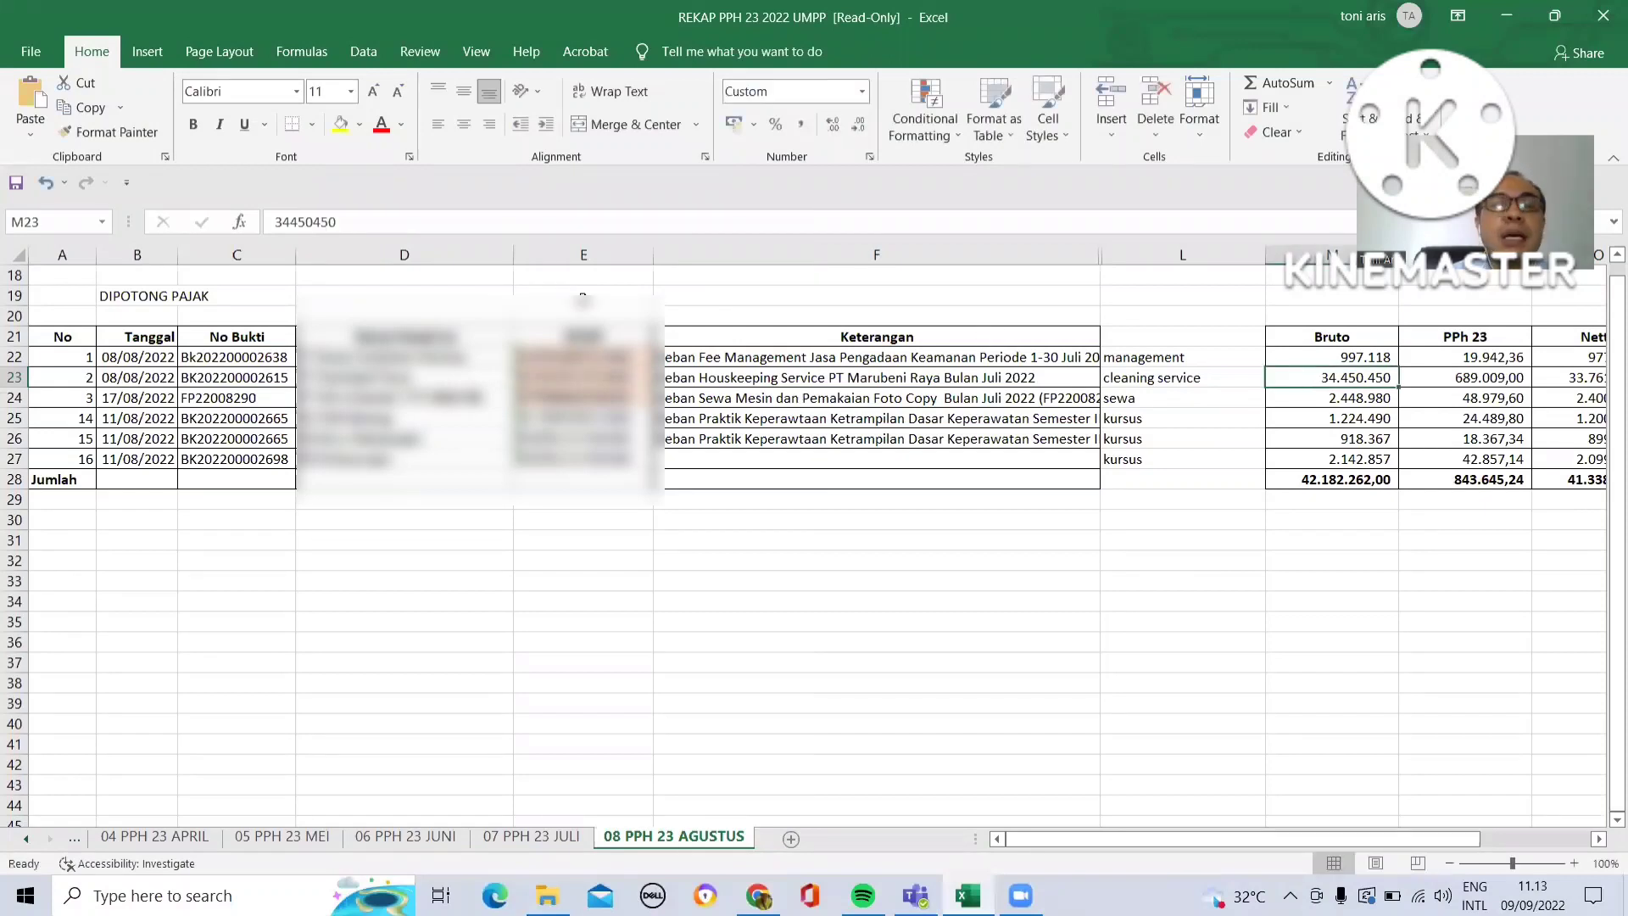
double_click(277, 223)
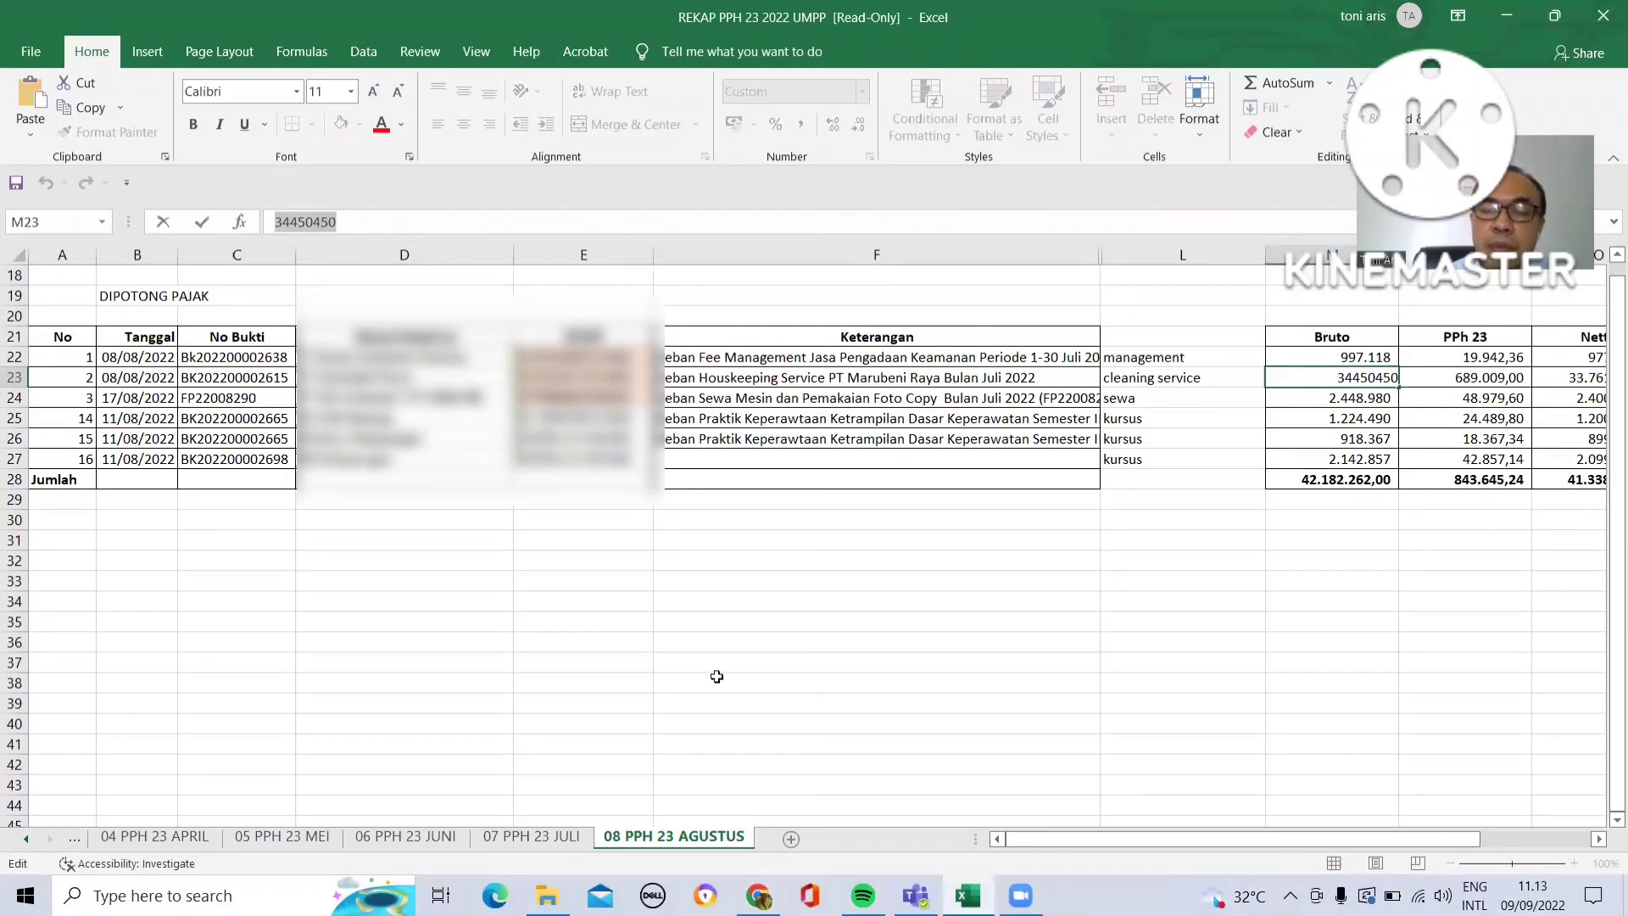
left_click(1021, 896)
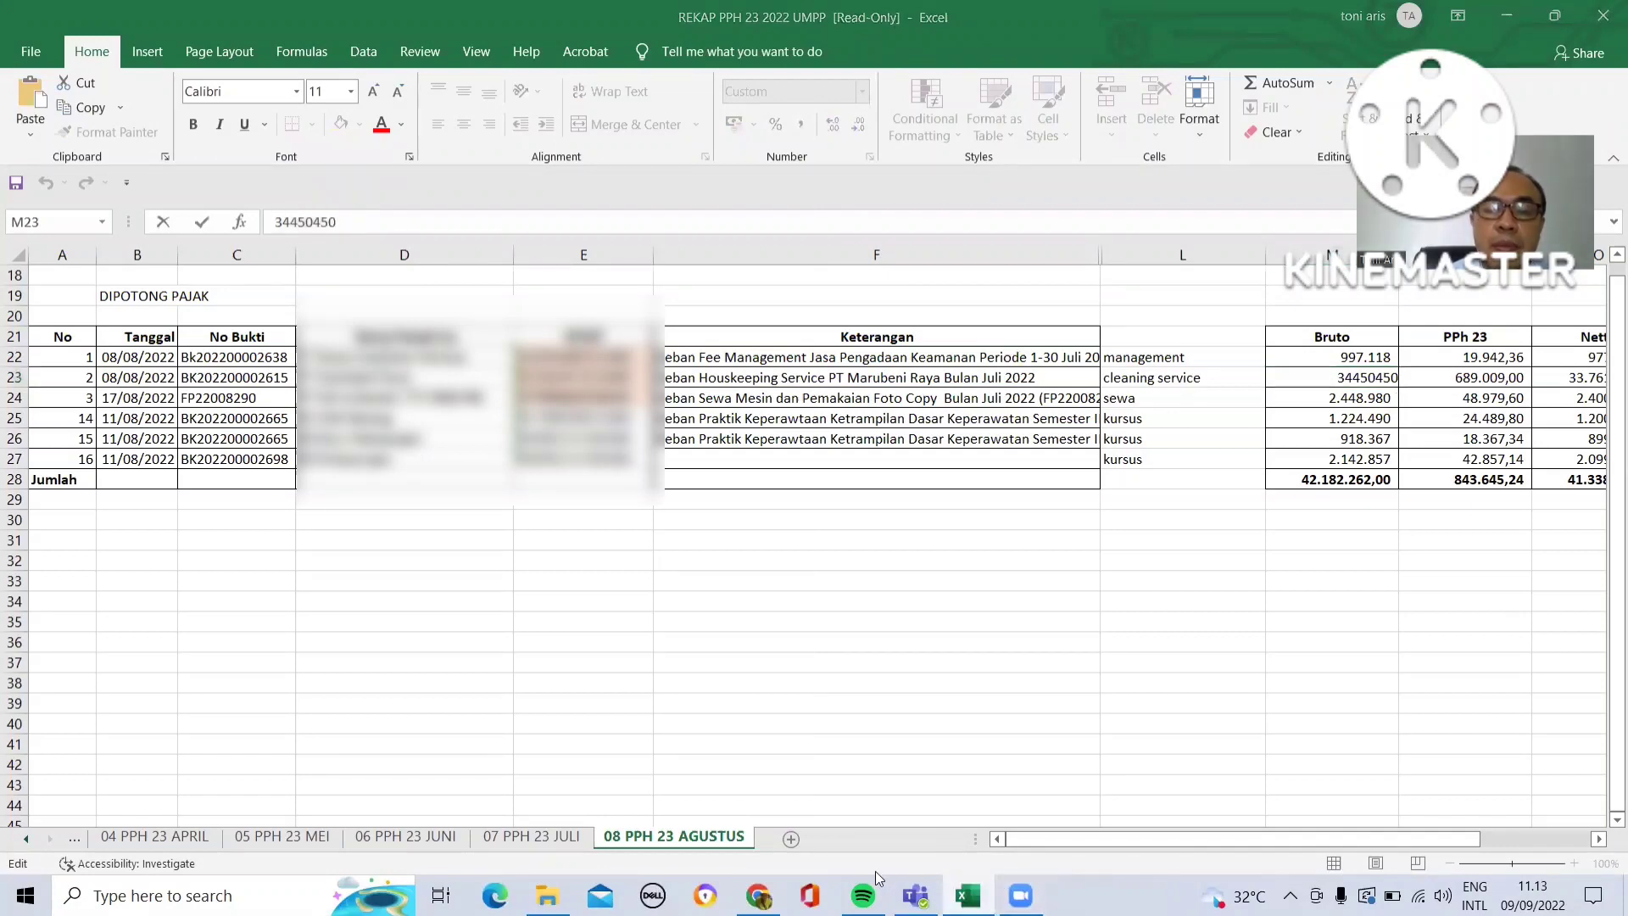
left_click(758, 895)
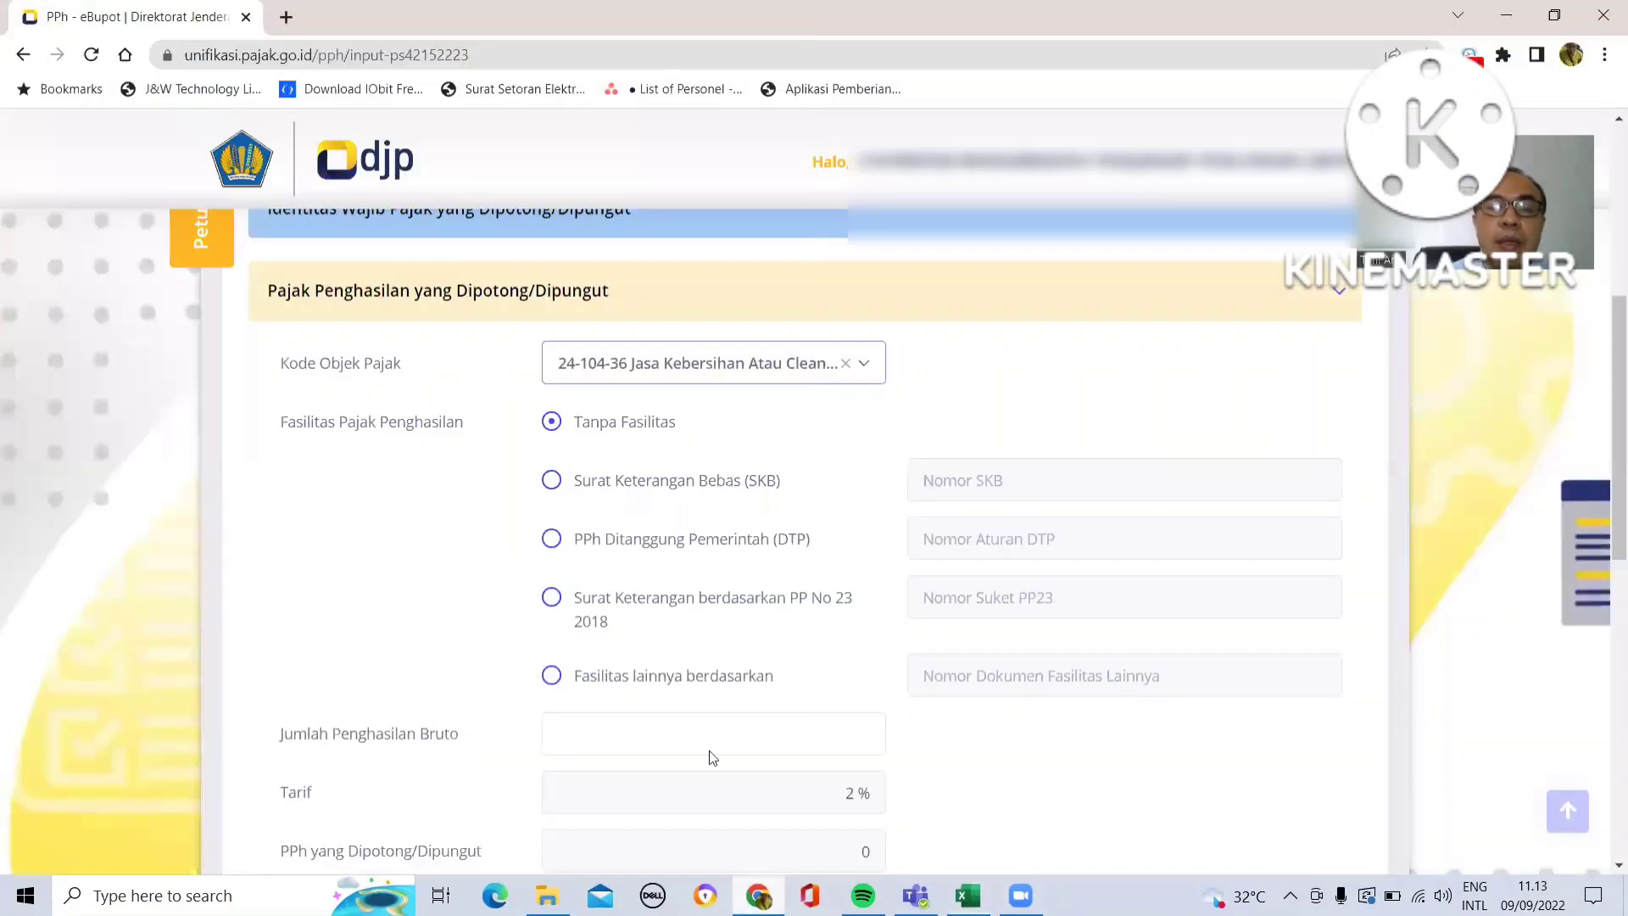
- Paste the gross income 34.450.450 into Jumlah Penghasilan Bruto and continue to the next section
left_click(620, 734)
type("34.450.450")
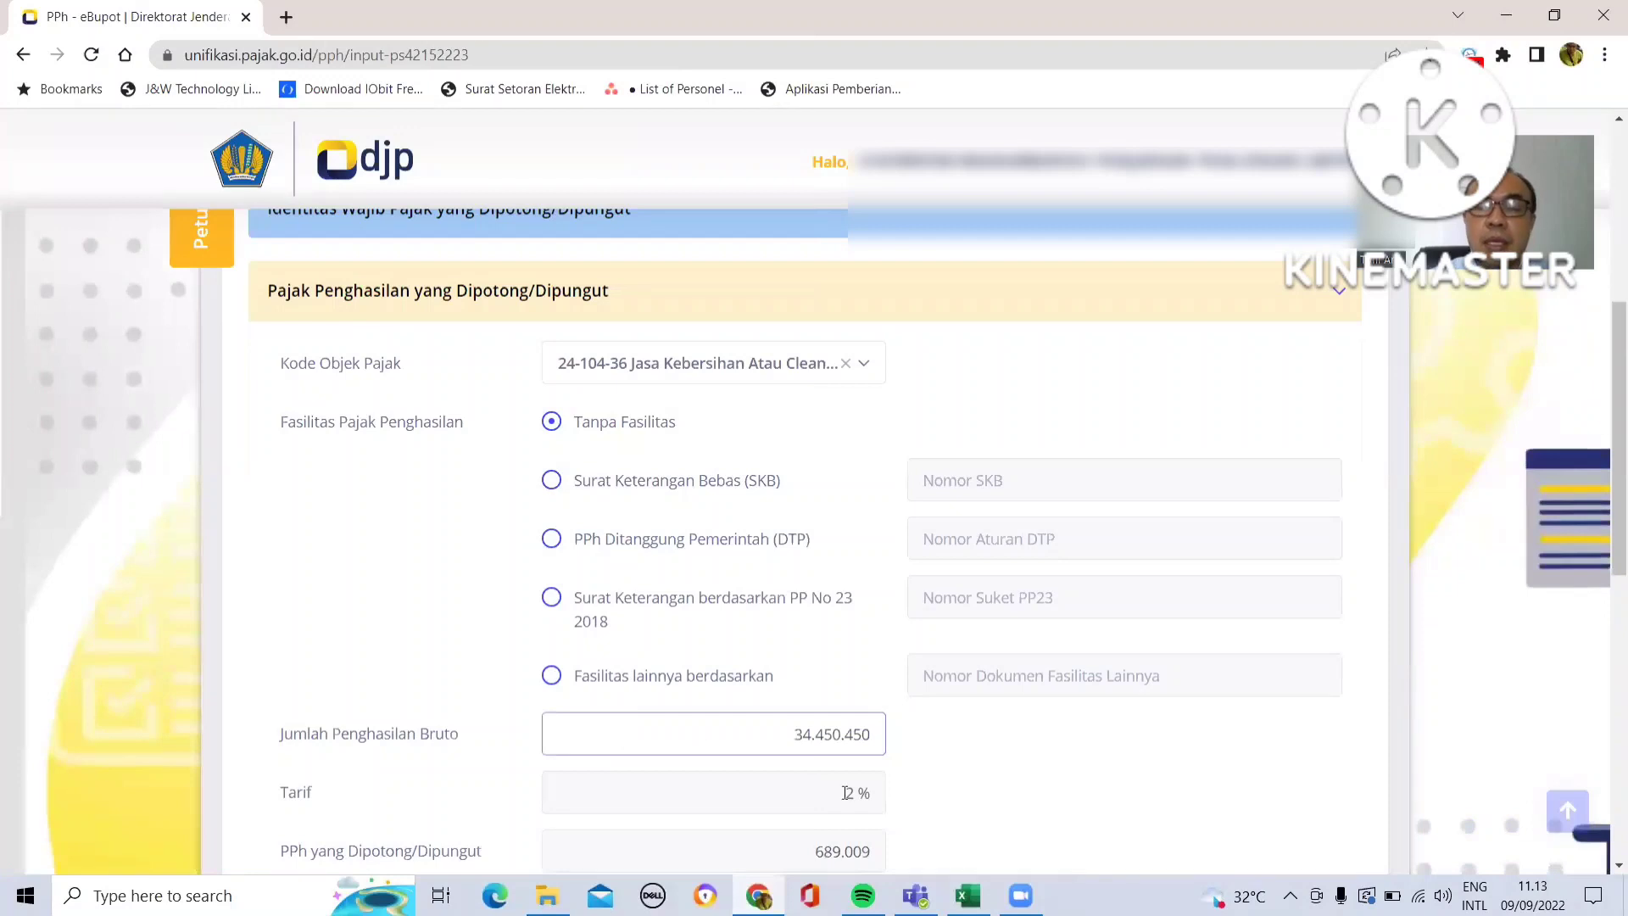
left_click(1011, 812)
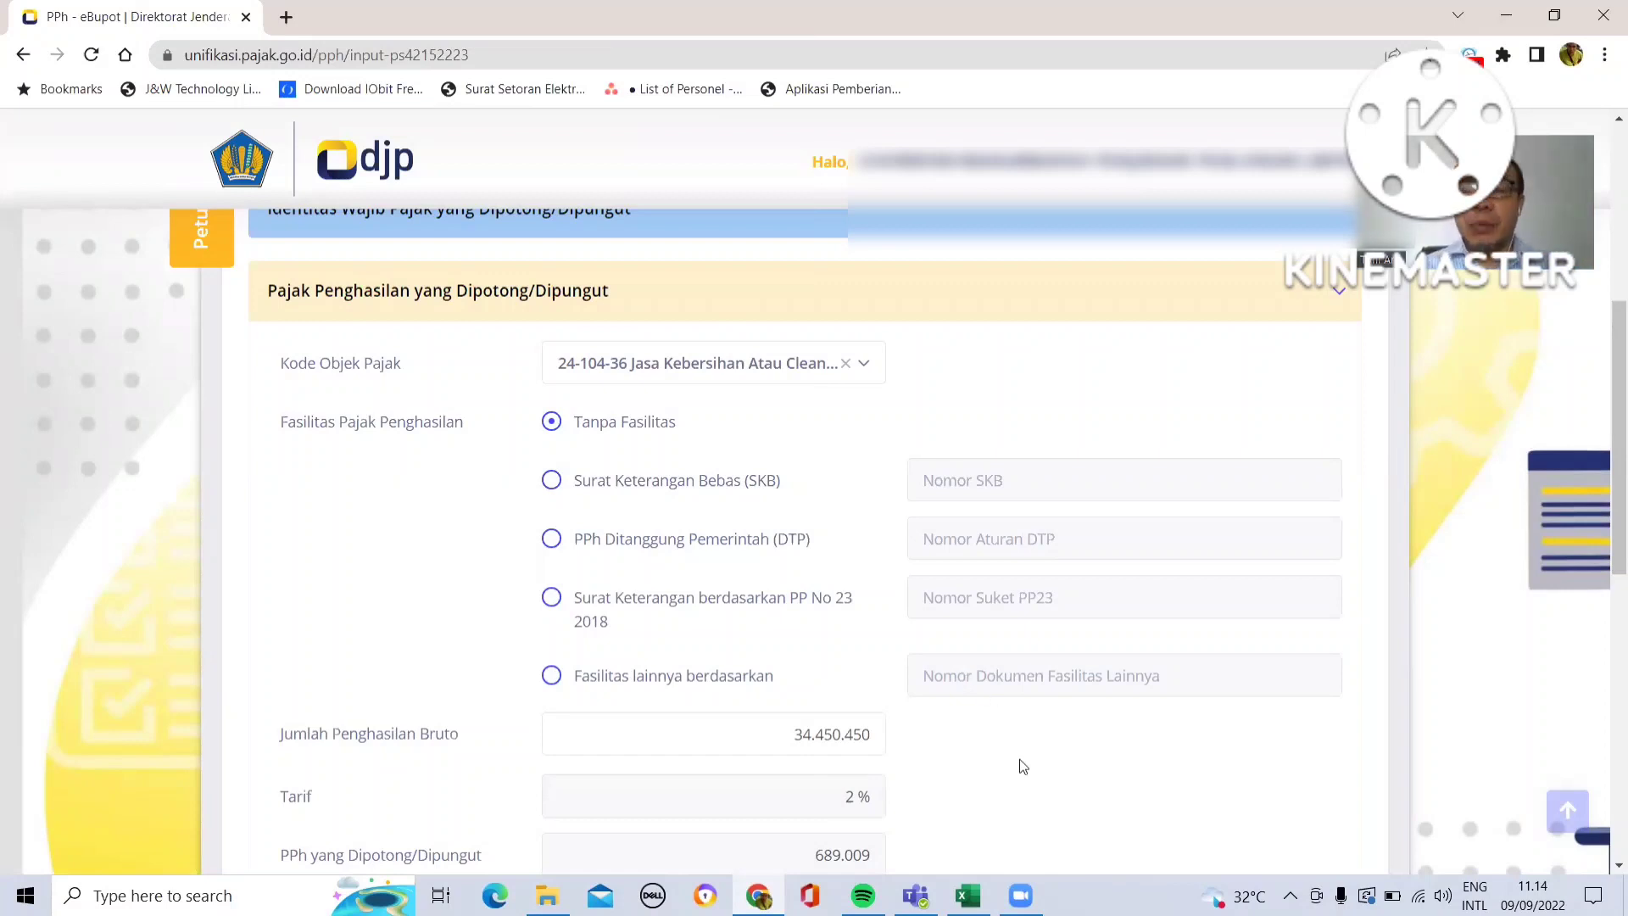
scroll(1024, 766, "down", 2)
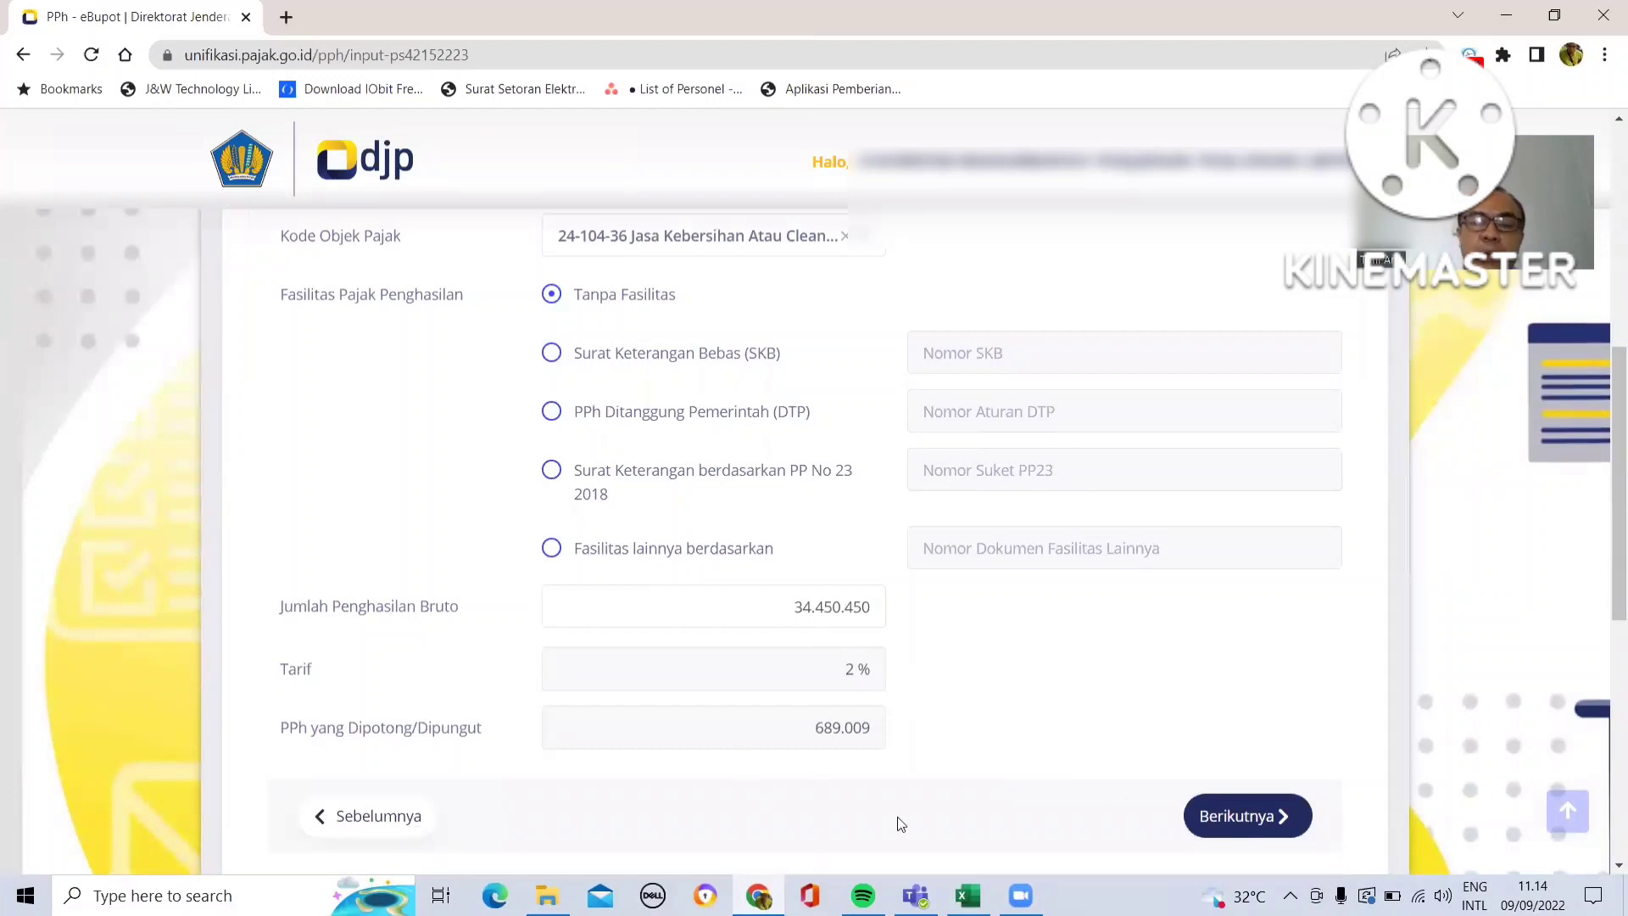
left_click(1225, 816)
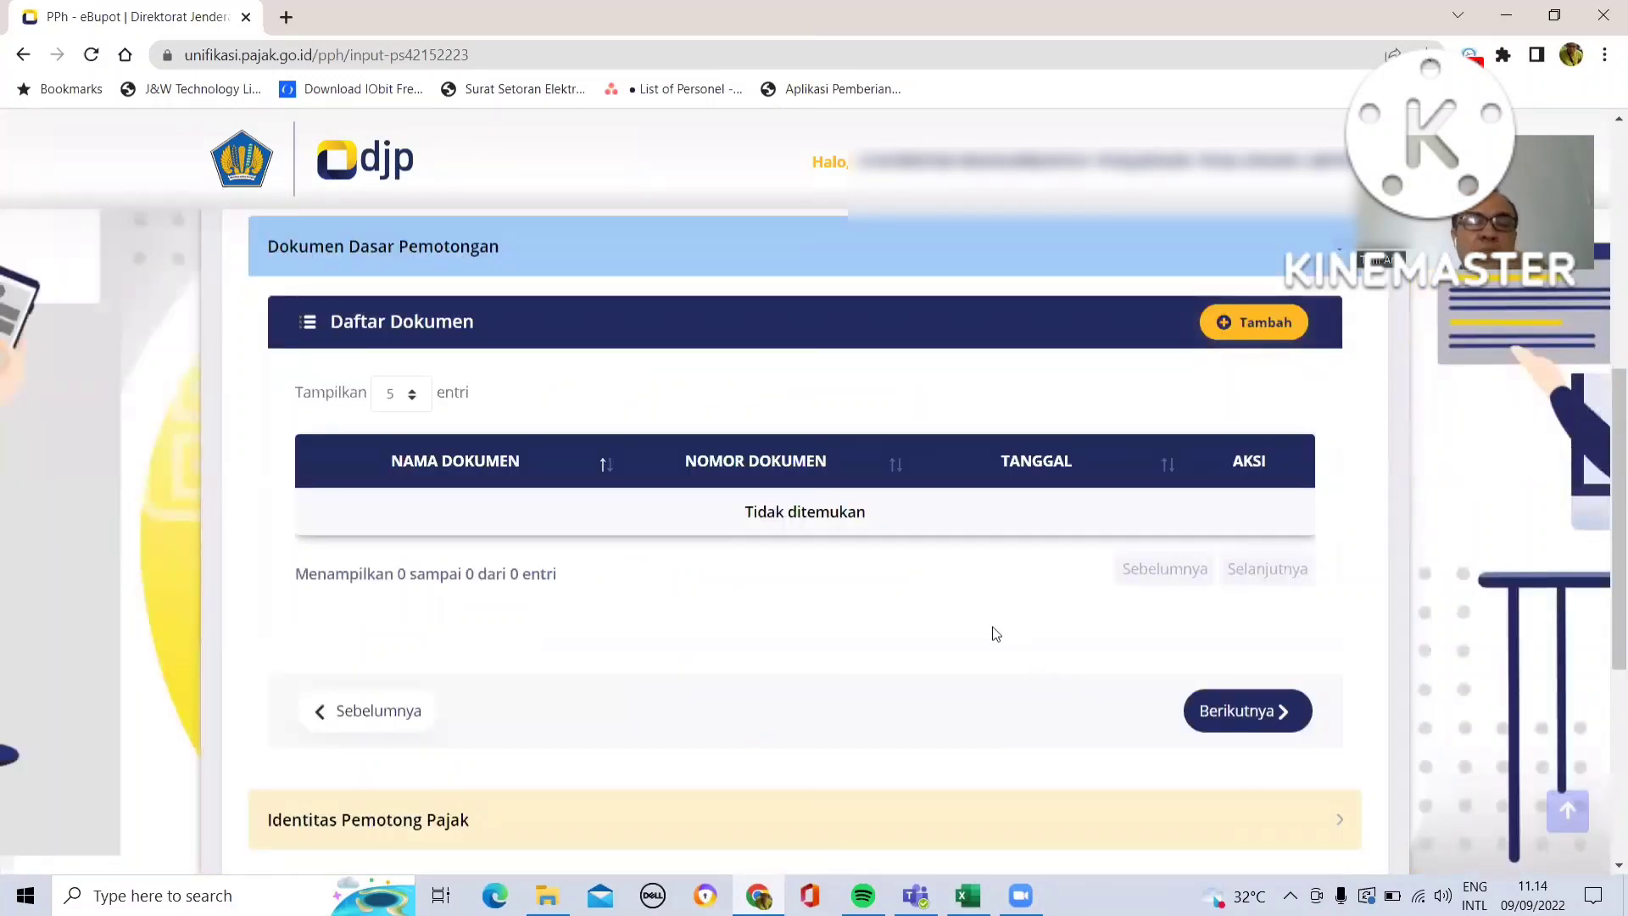
- Add a new basis document and set its document name to Invoice
left_click(1236, 327)
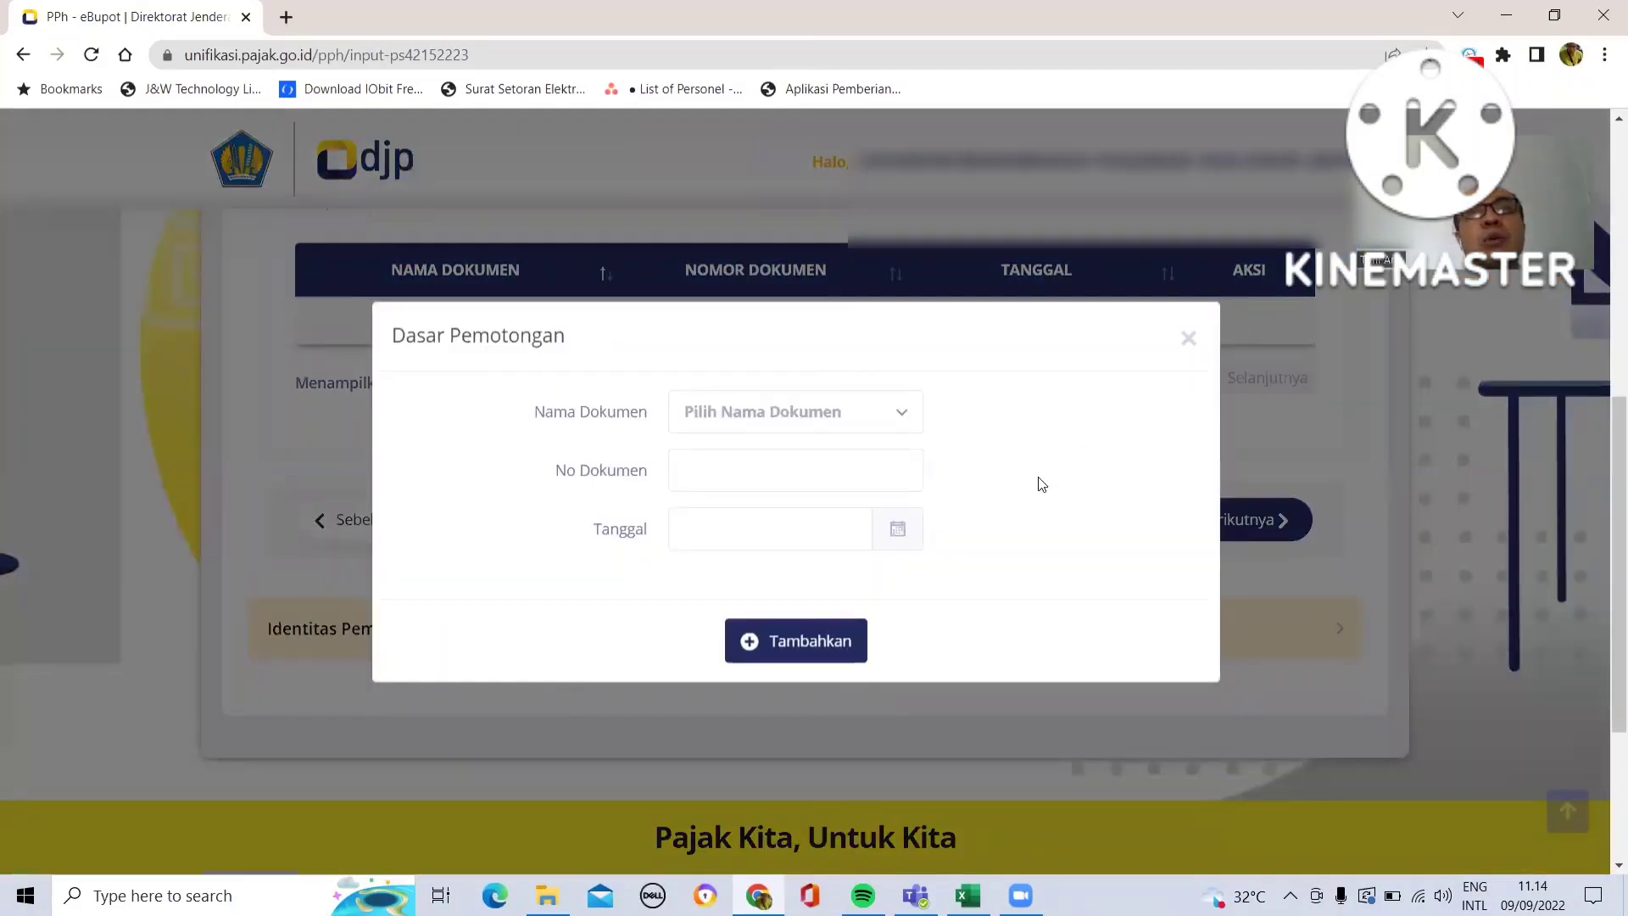
left_click(903, 424)
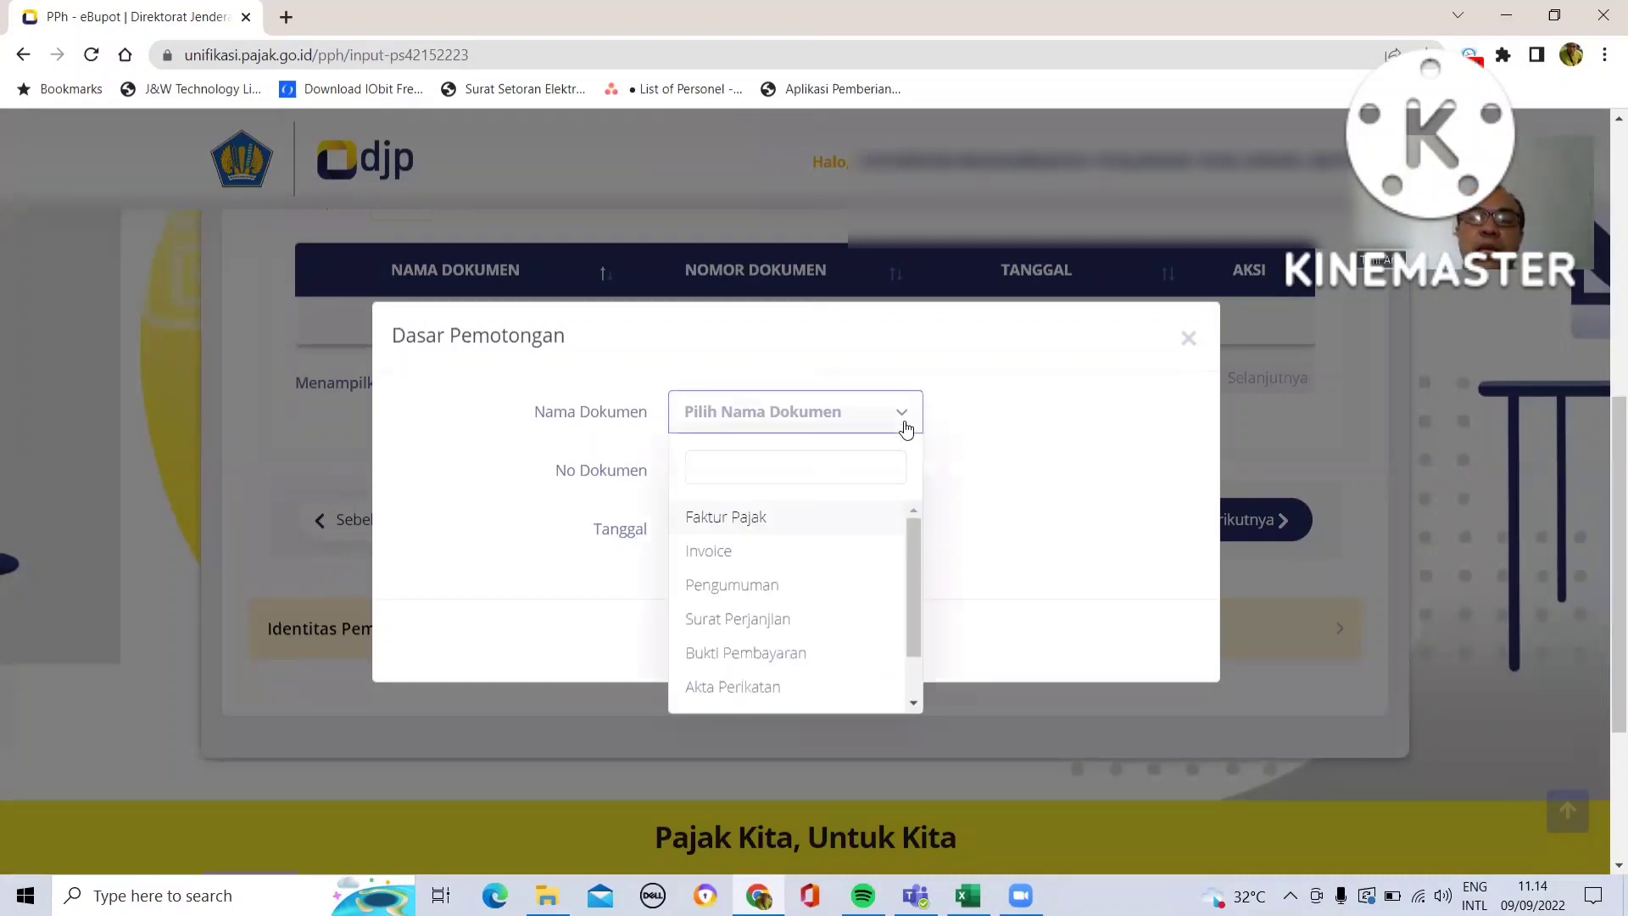
left_click(823, 565)
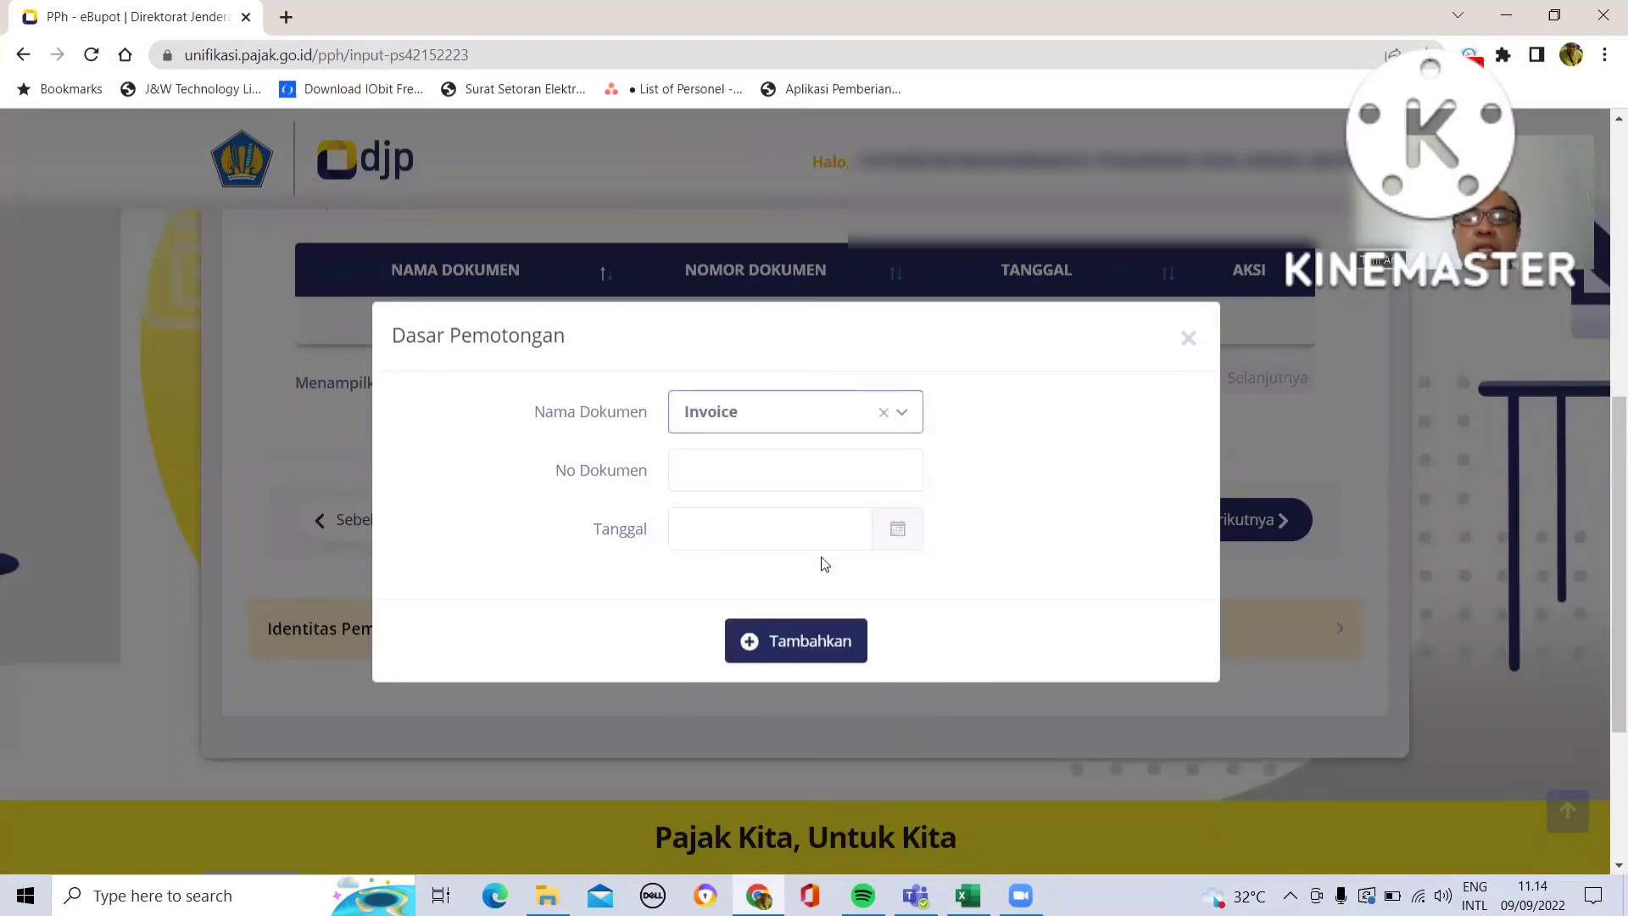
- Switch to the spreadsheet and copy the proof number from cell C23
left_click(969, 893)
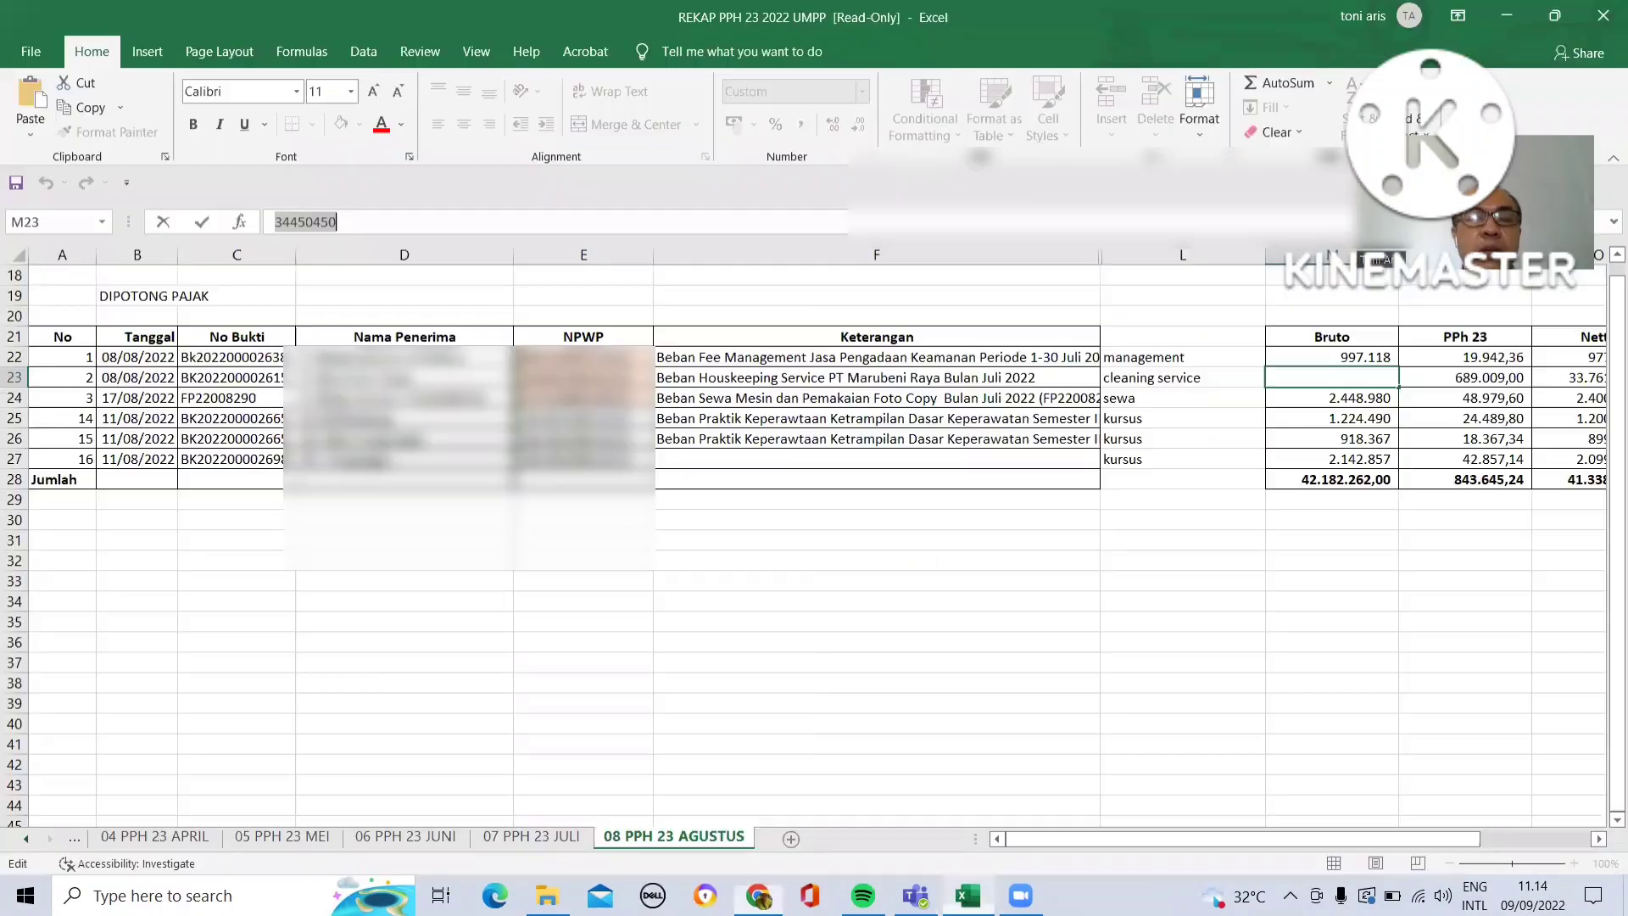
left_click(271, 371)
double_click(275, 222)
key("ctrl+c")
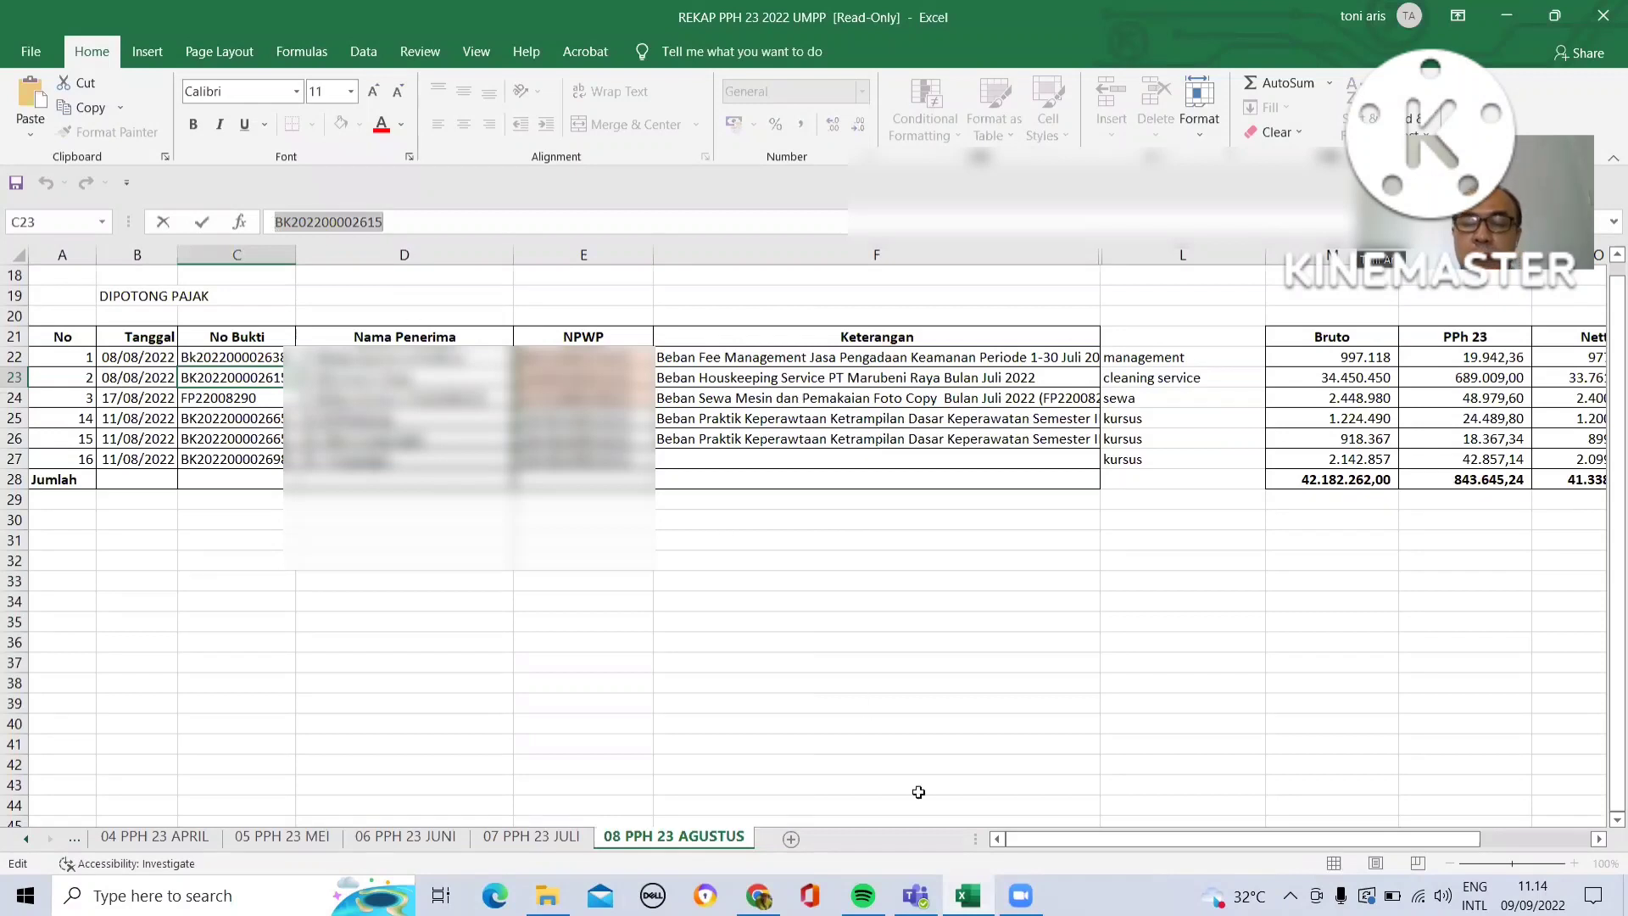
left_click(758, 896)
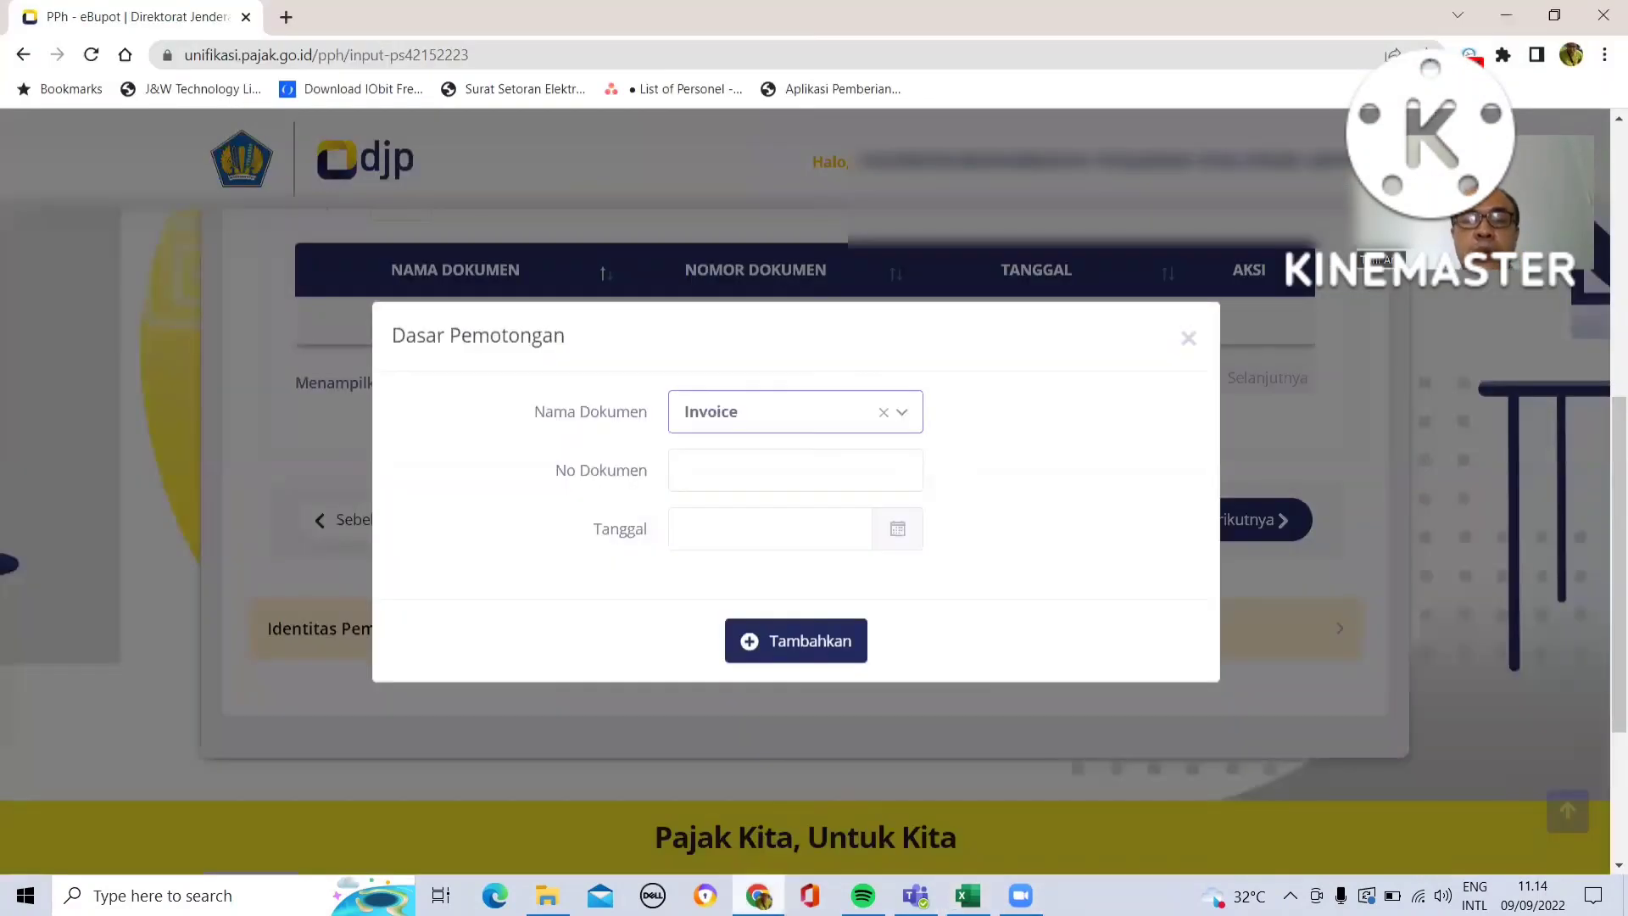
left_click(693, 468)
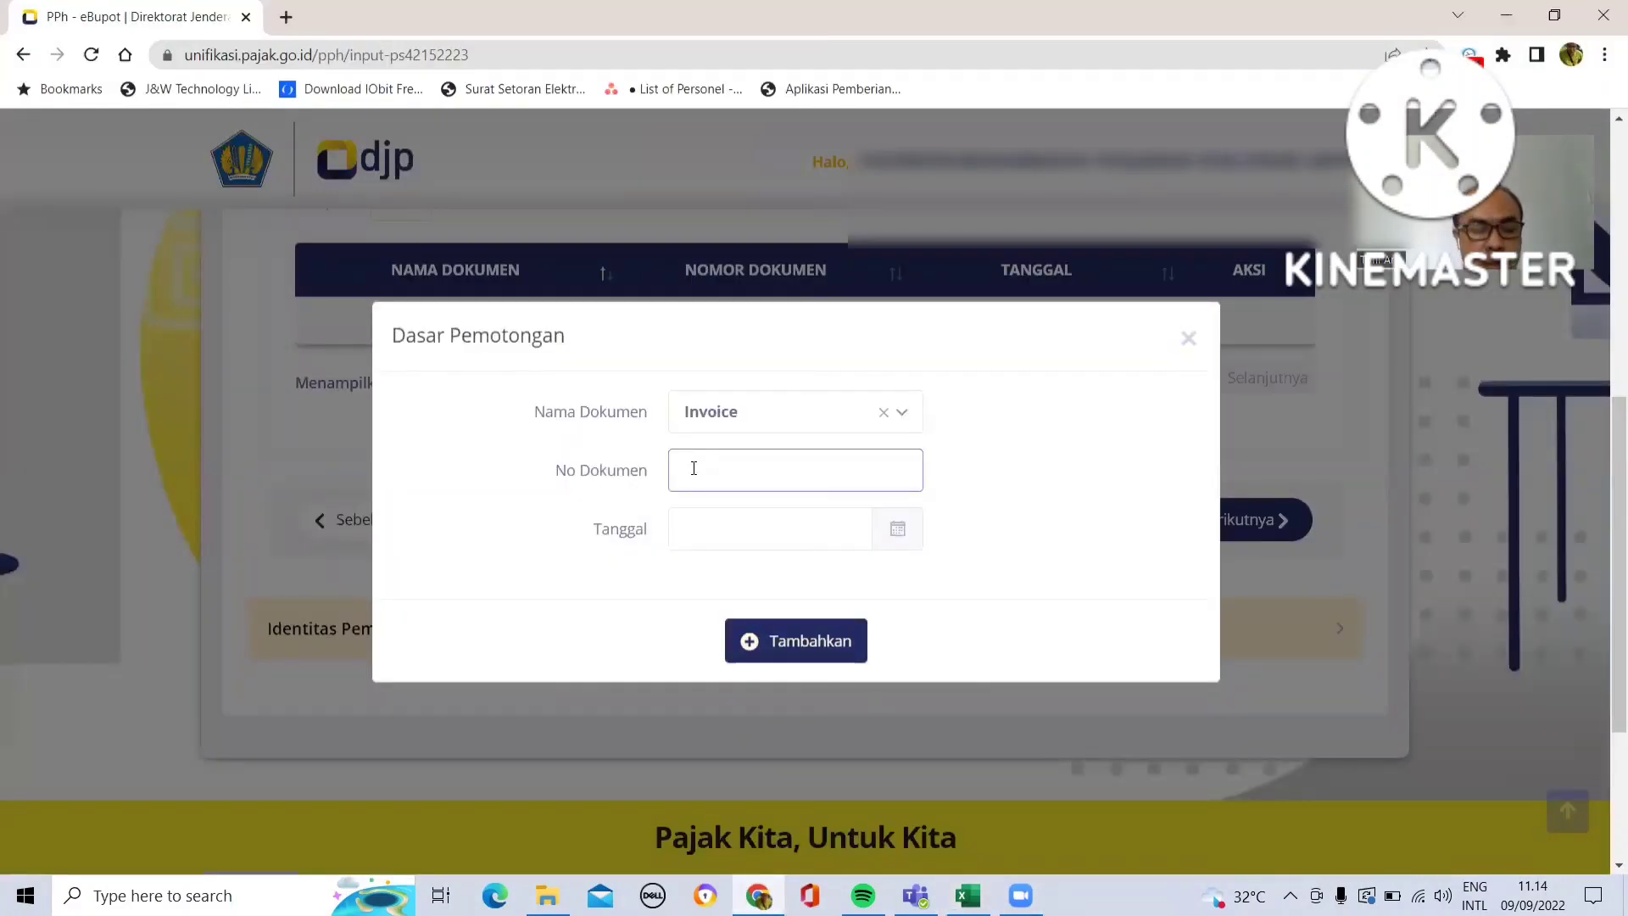
key("ctrl+v")
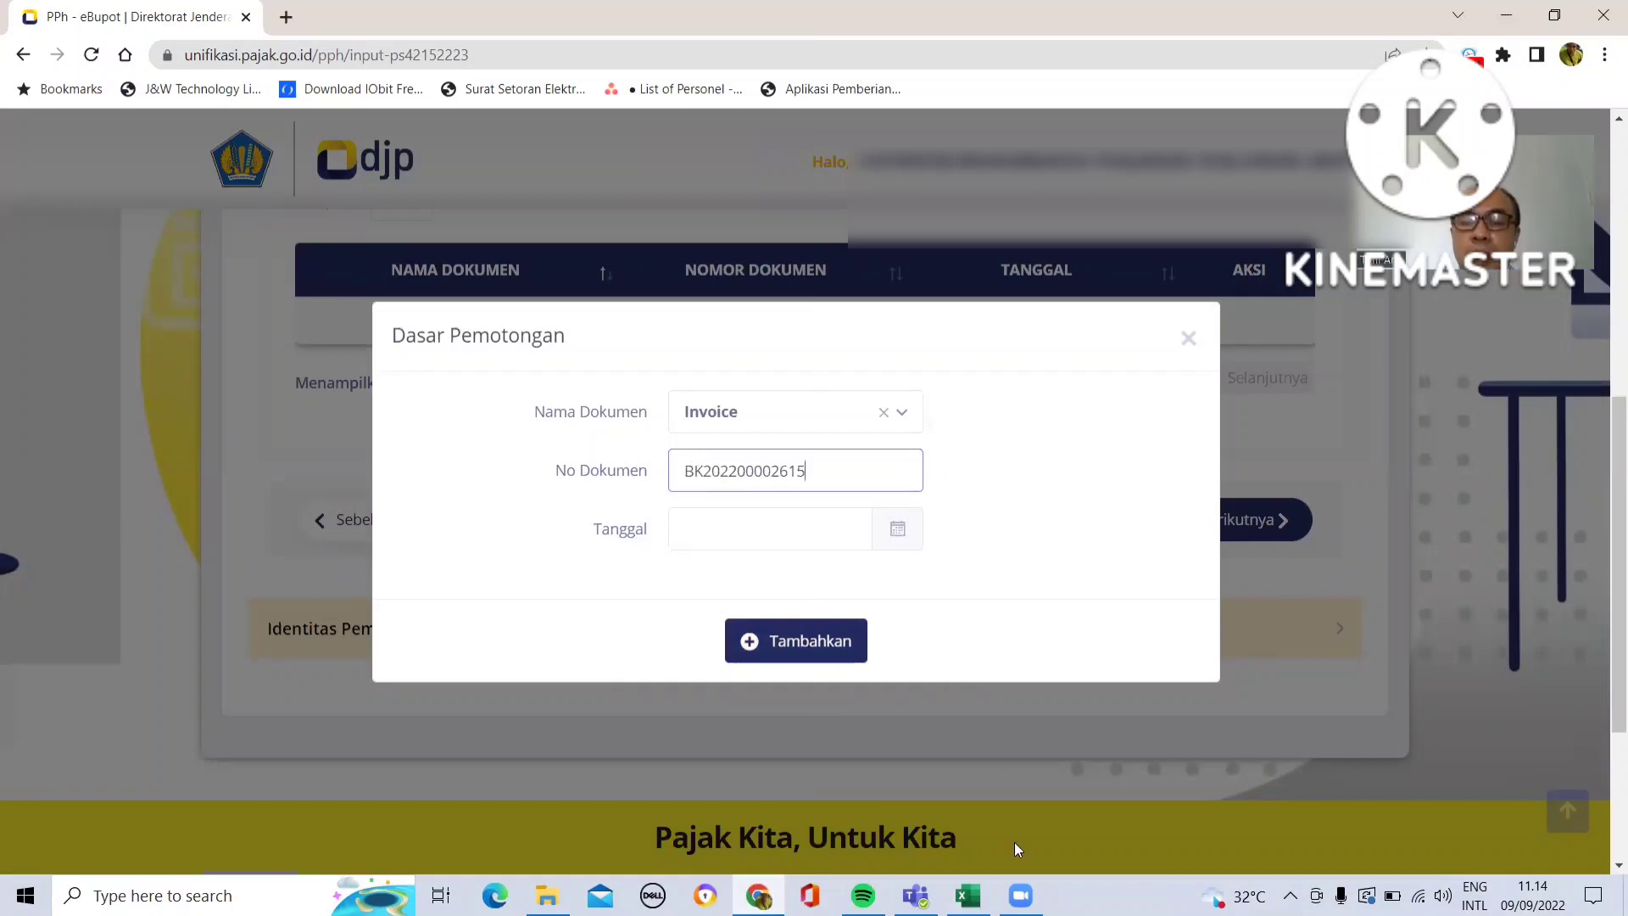
left_click(967, 896)
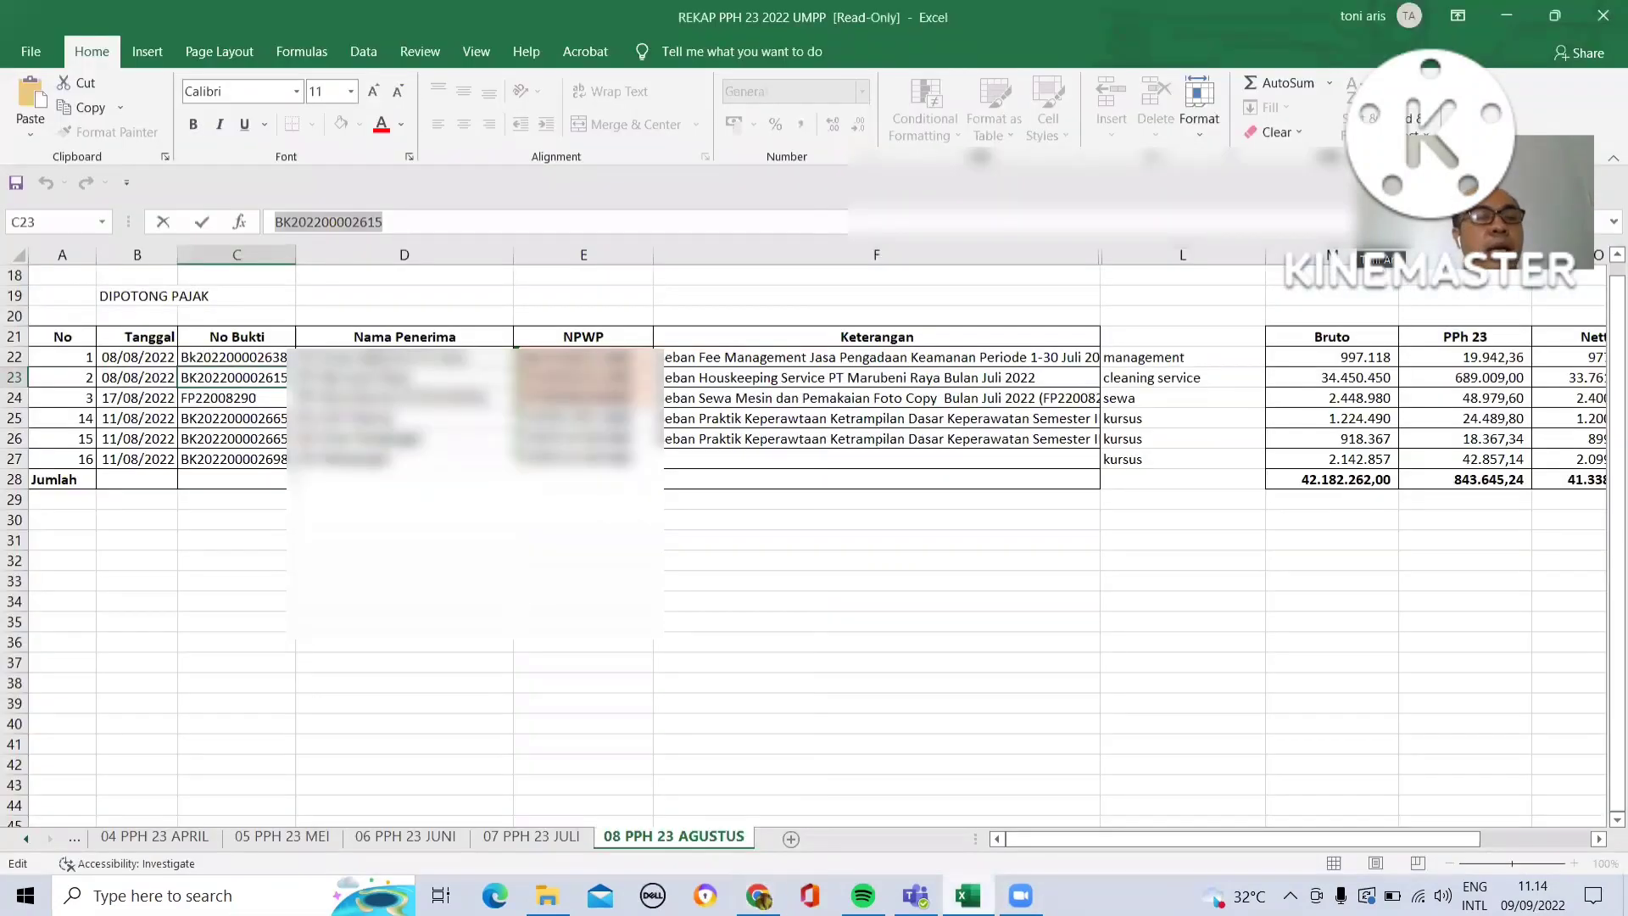
left_click(758, 895)
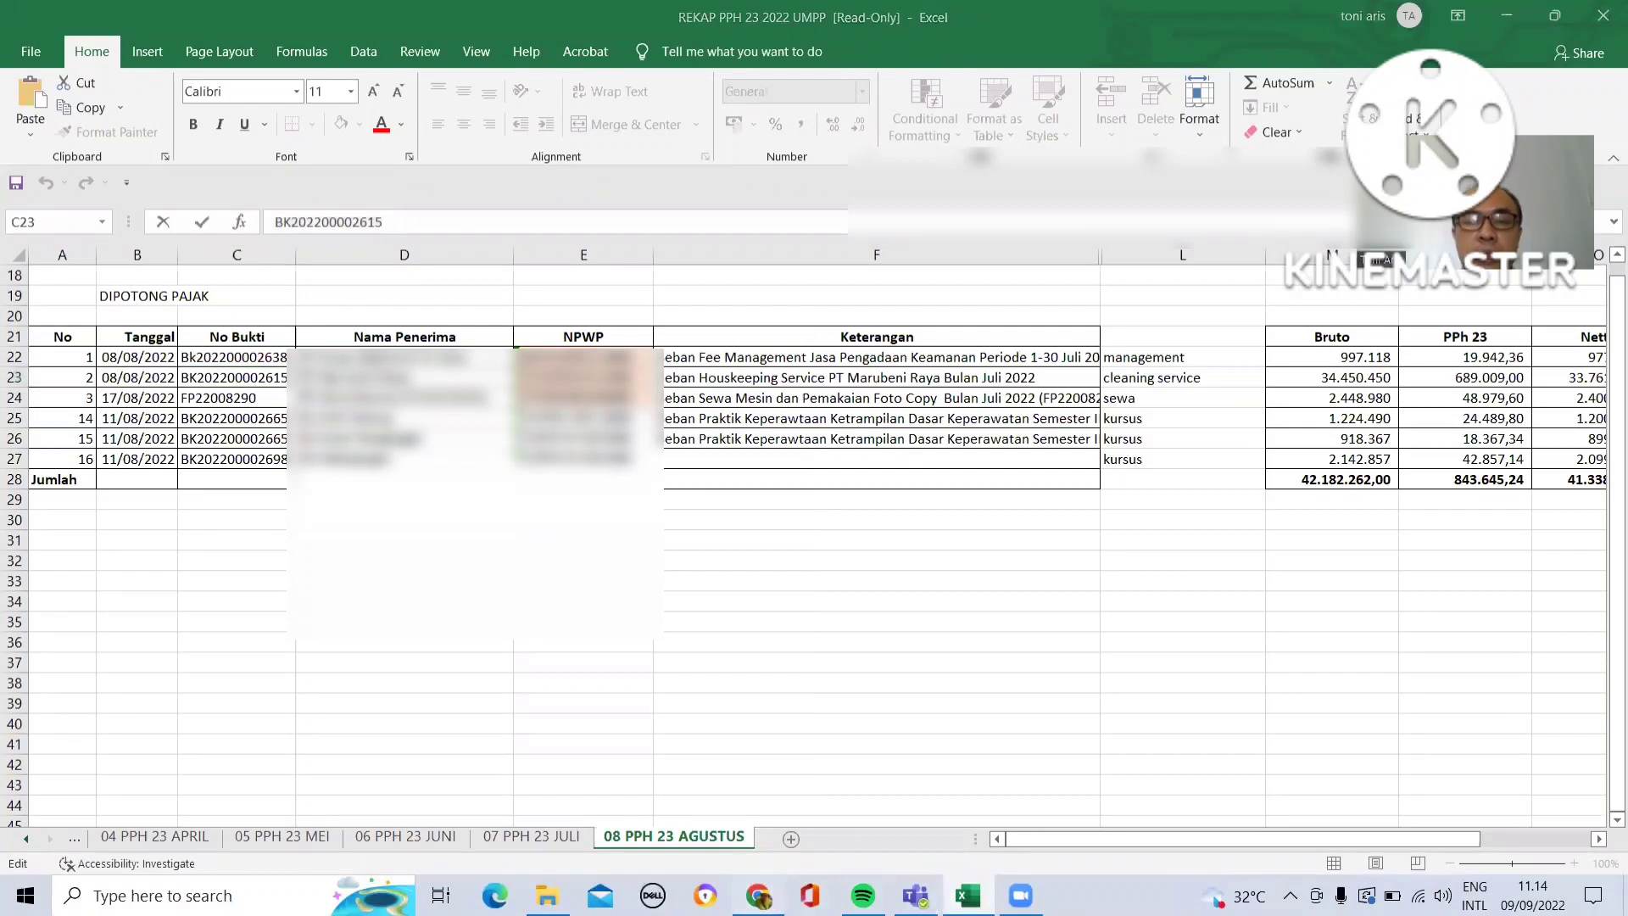
- Set the document date to 8 August 2022 and add the document to the list
left_click(722, 538)
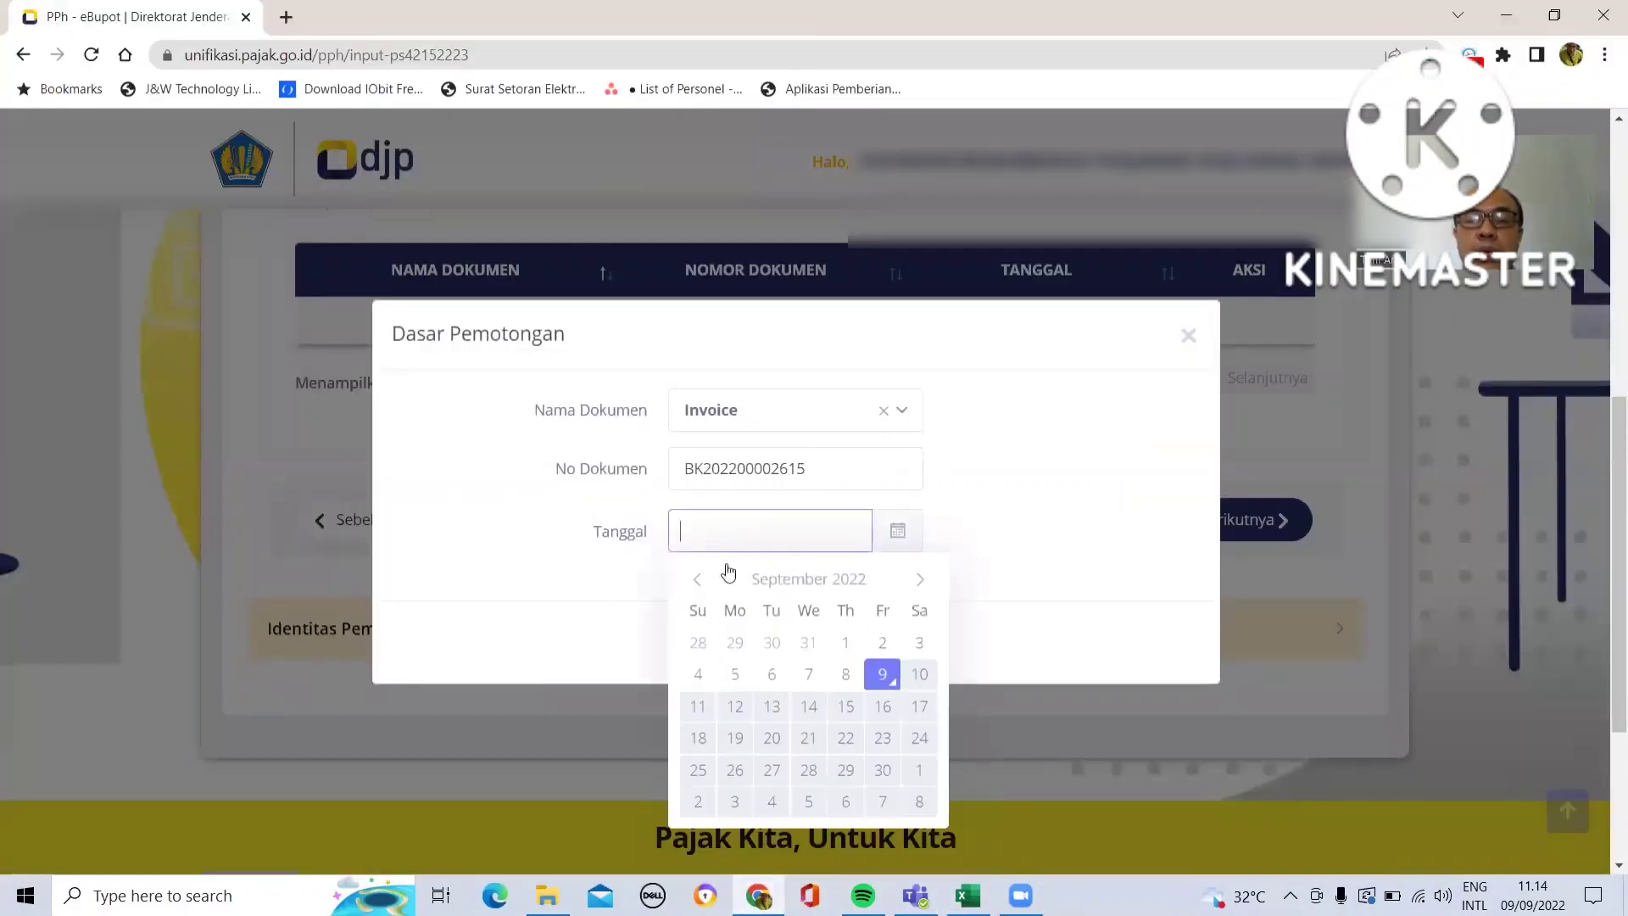
left_click(696, 579)
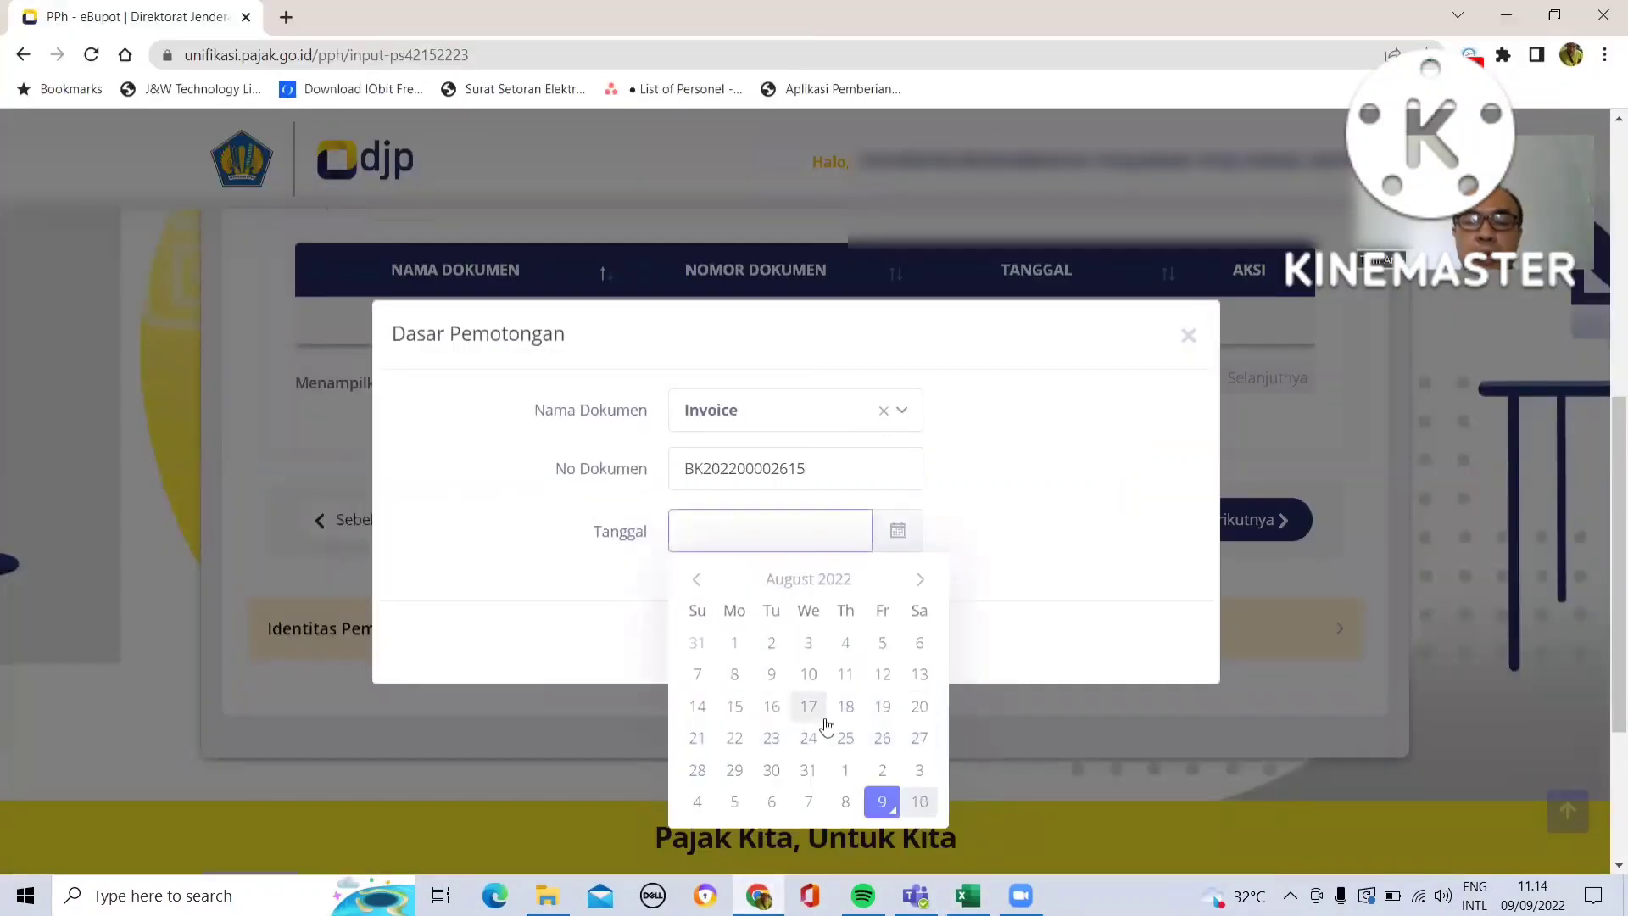
left_click(745, 683)
left_click(817, 646)
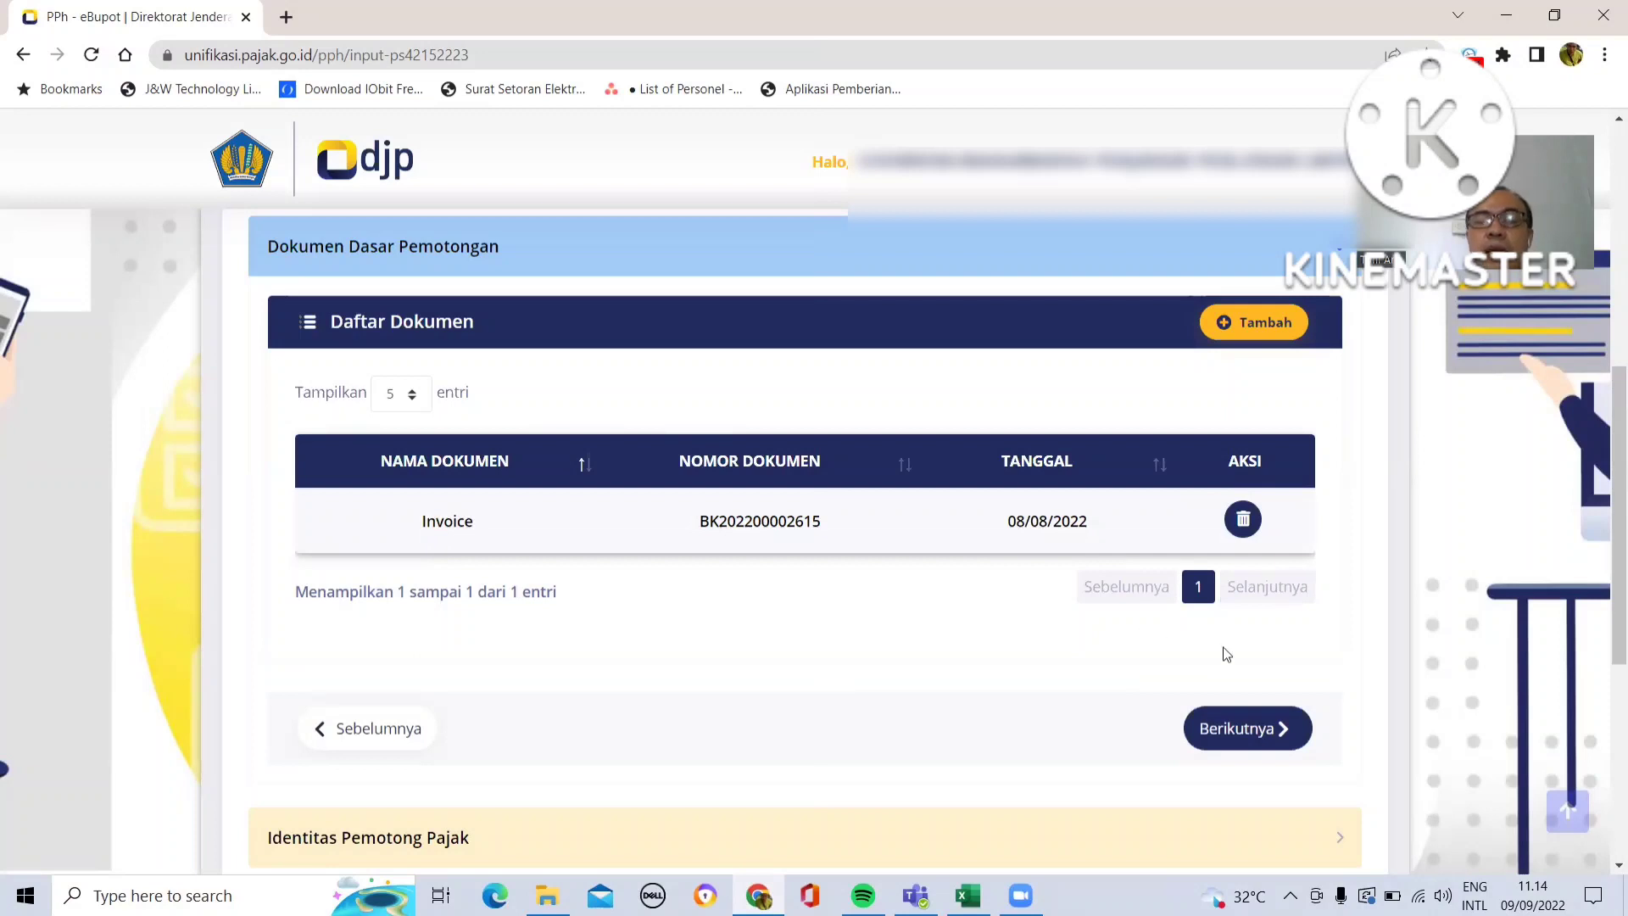
- Continue to the withholder identity section, sign as Pengurus, and choose the signing official
left_click(1230, 739)
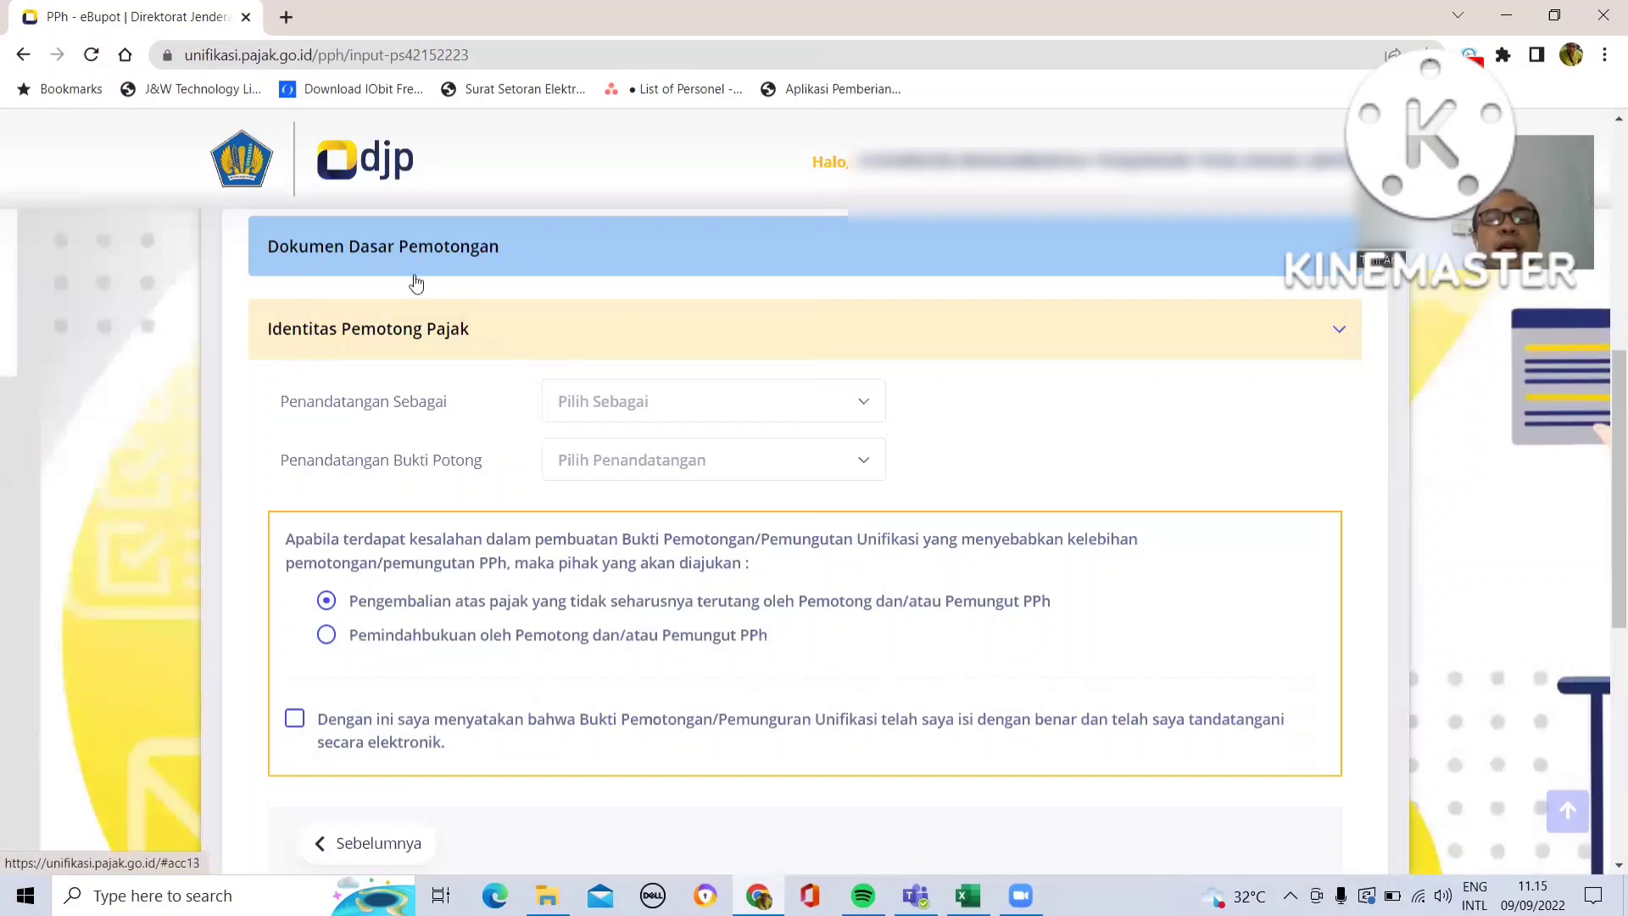
left_click(864, 403)
left_click(804, 507)
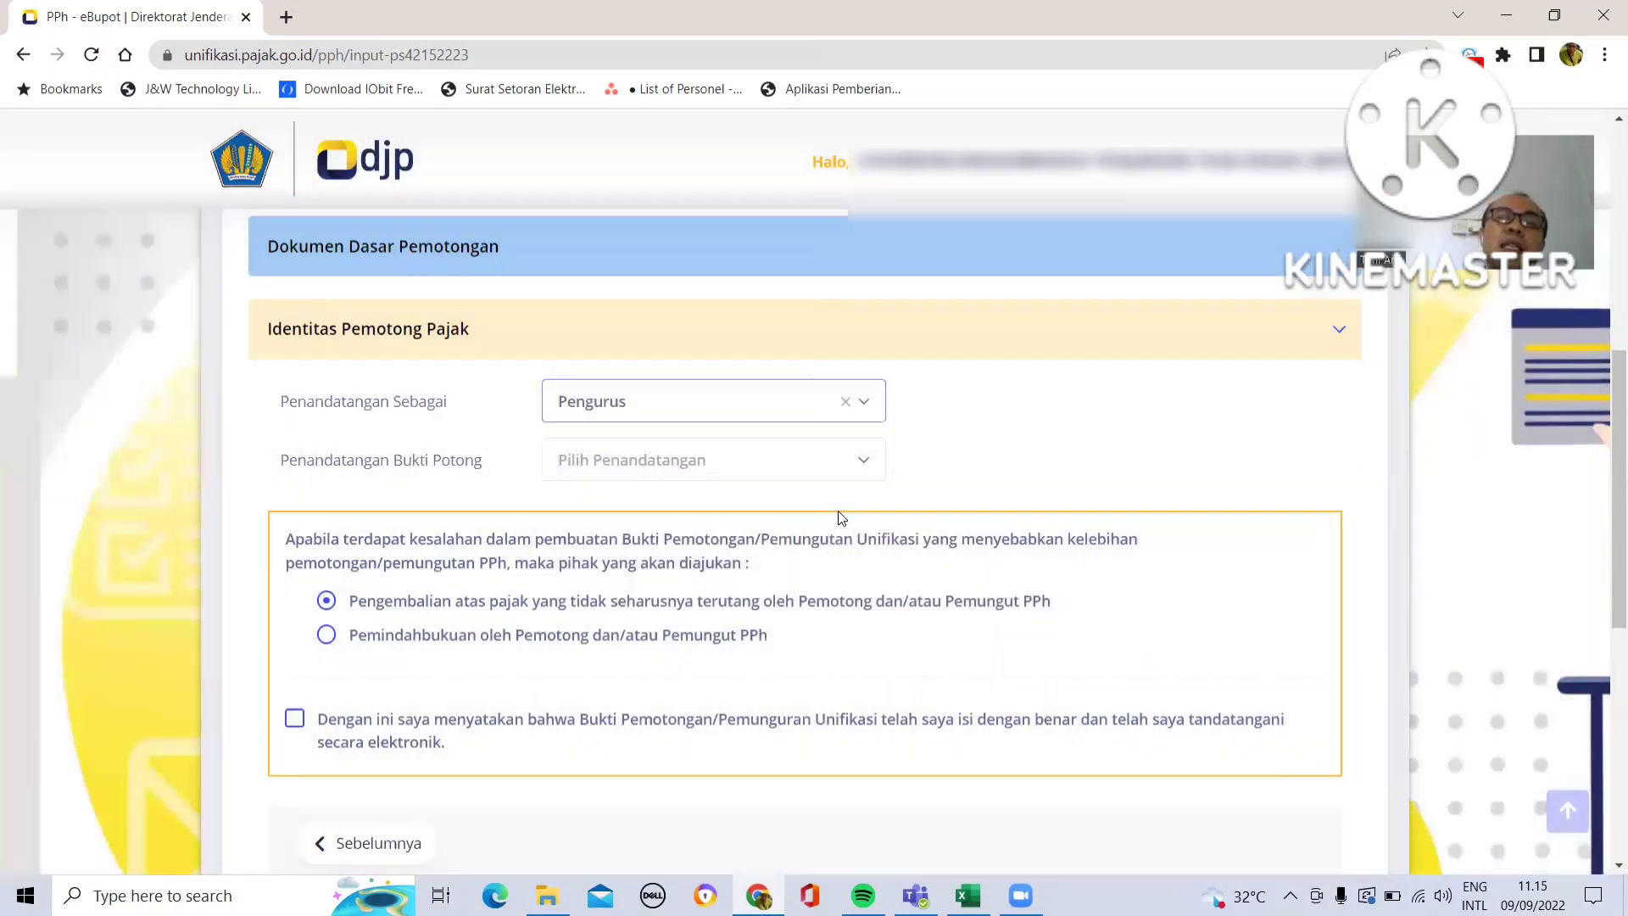
left_click(858, 467)
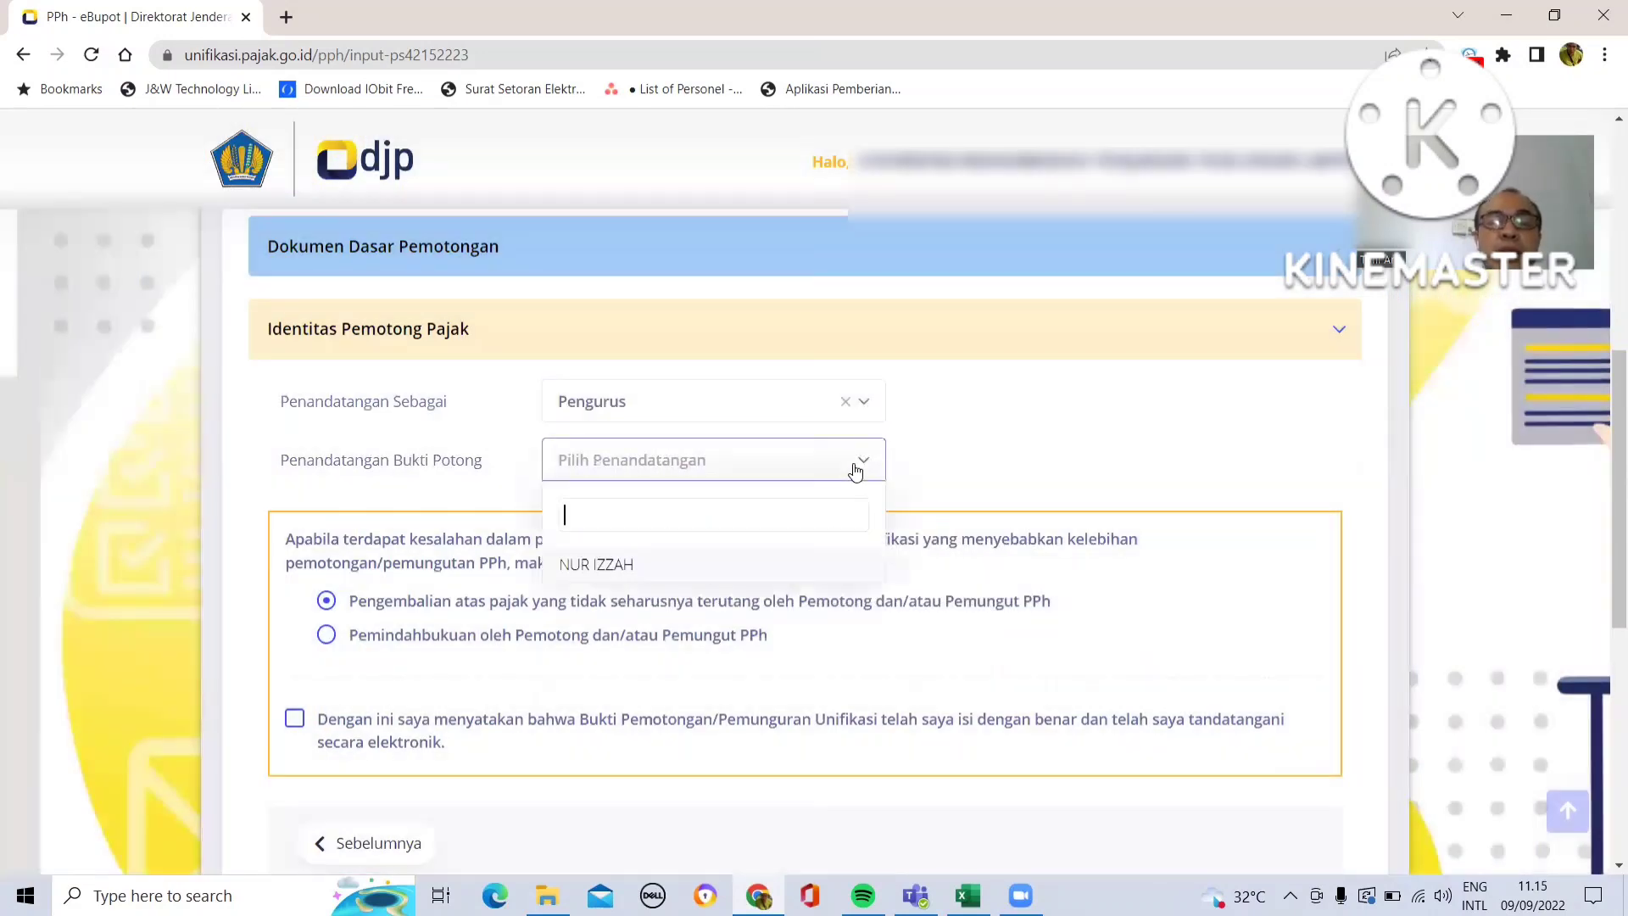
left_click(783, 563)
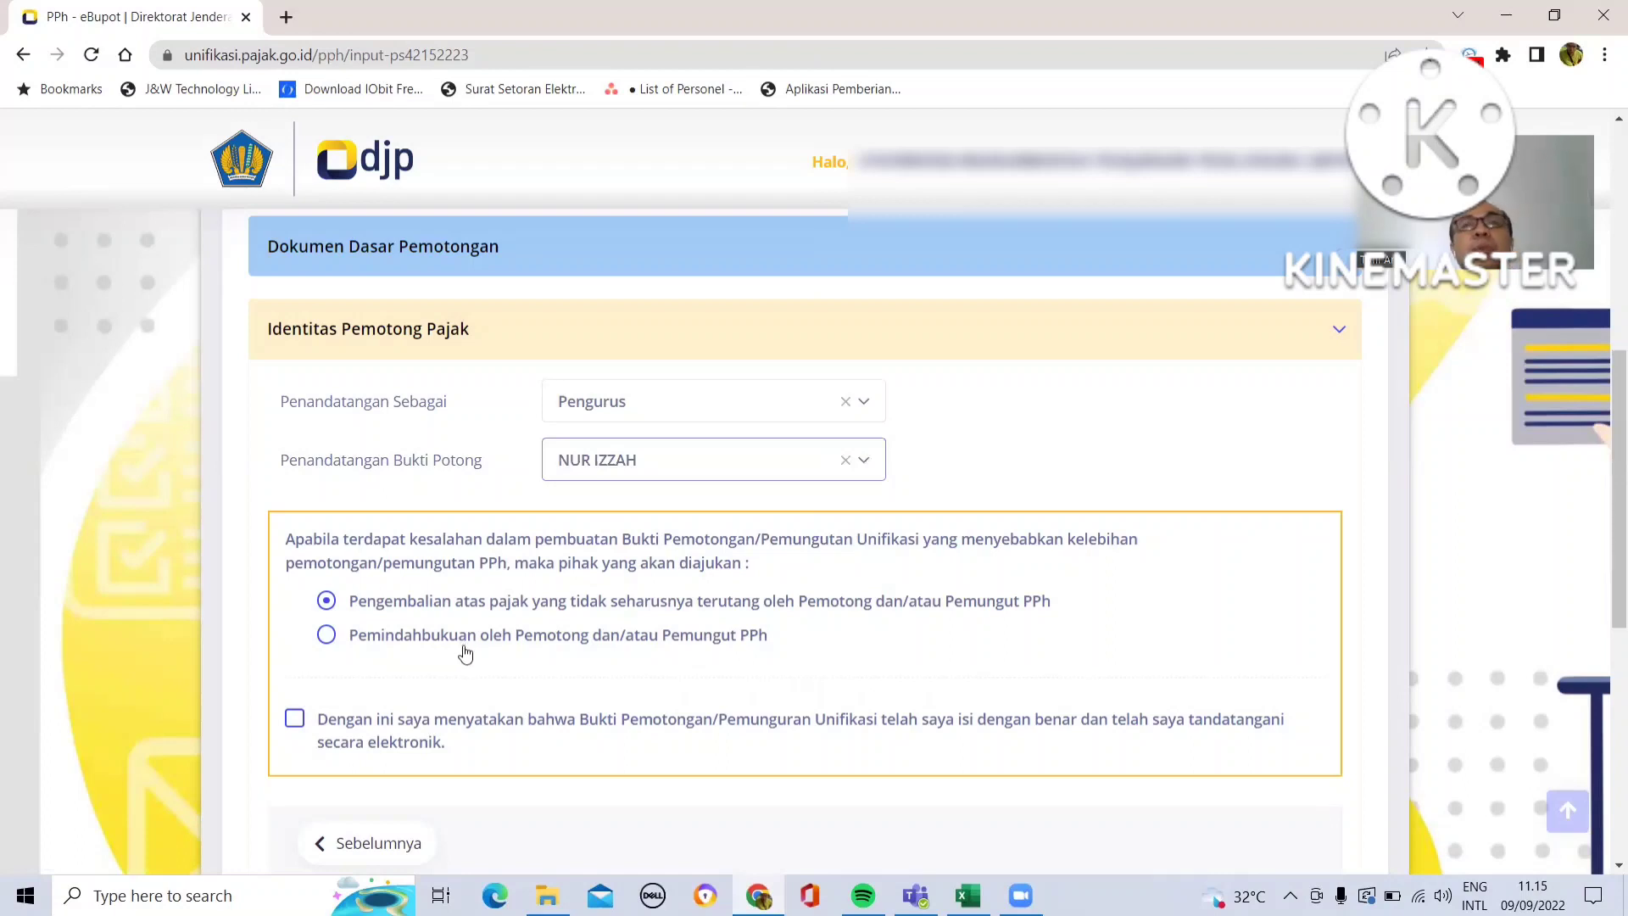
- Choose Pemindahbukuan oleh Pemotong dan/atau Pemungut PPh for overpayments and tick the declaration checkbox
left_click(328, 637)
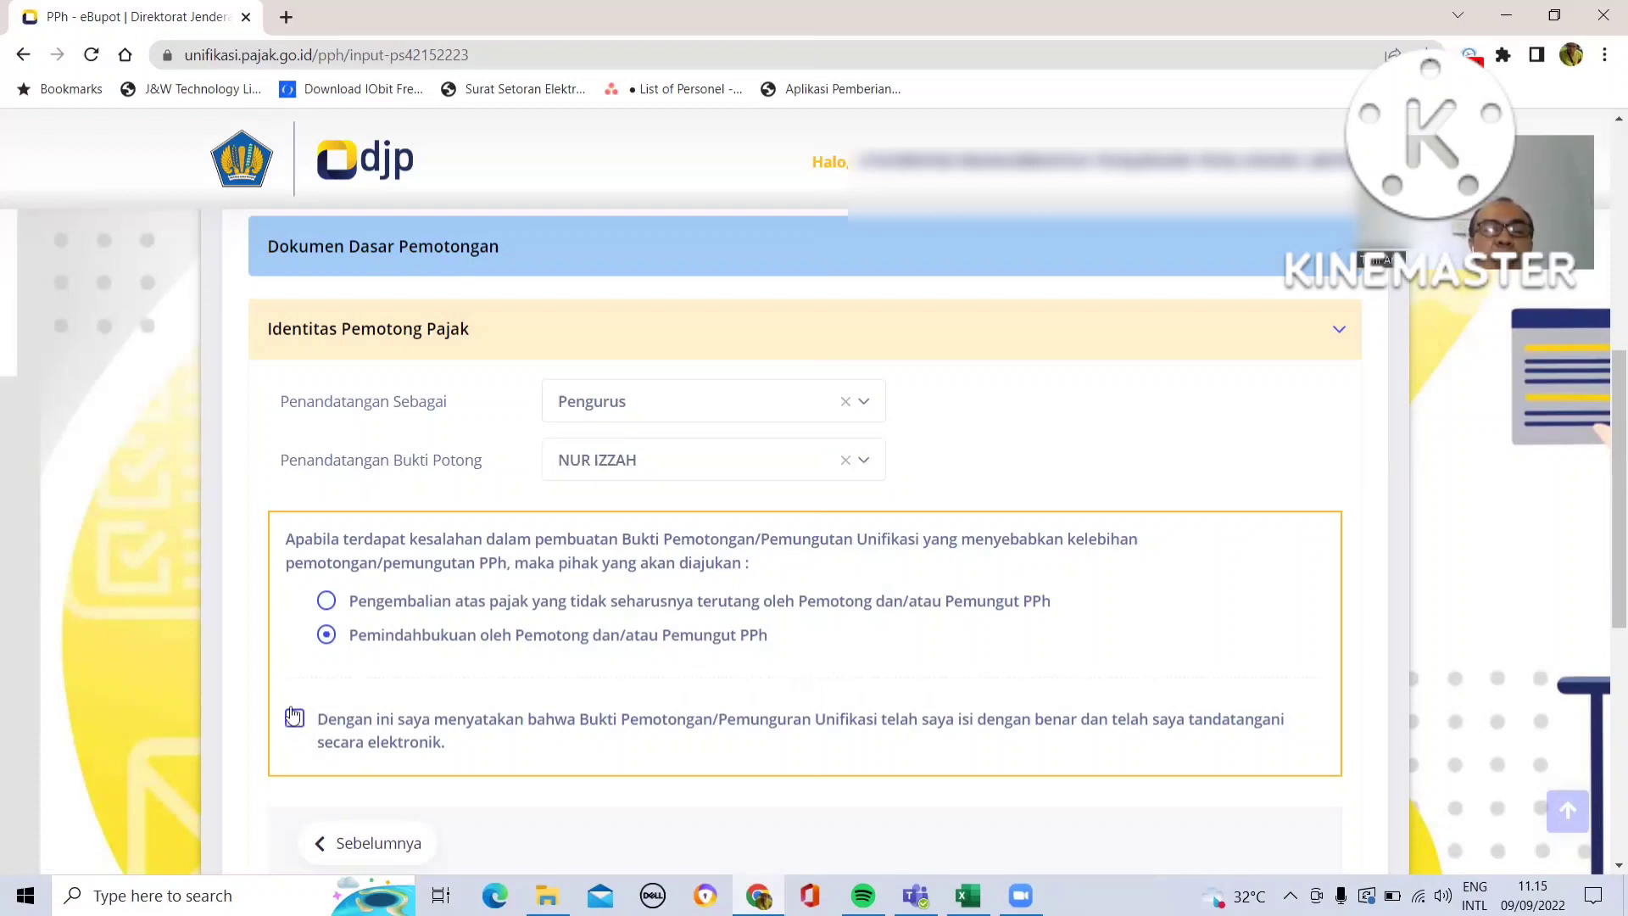
left_click(293, 718)
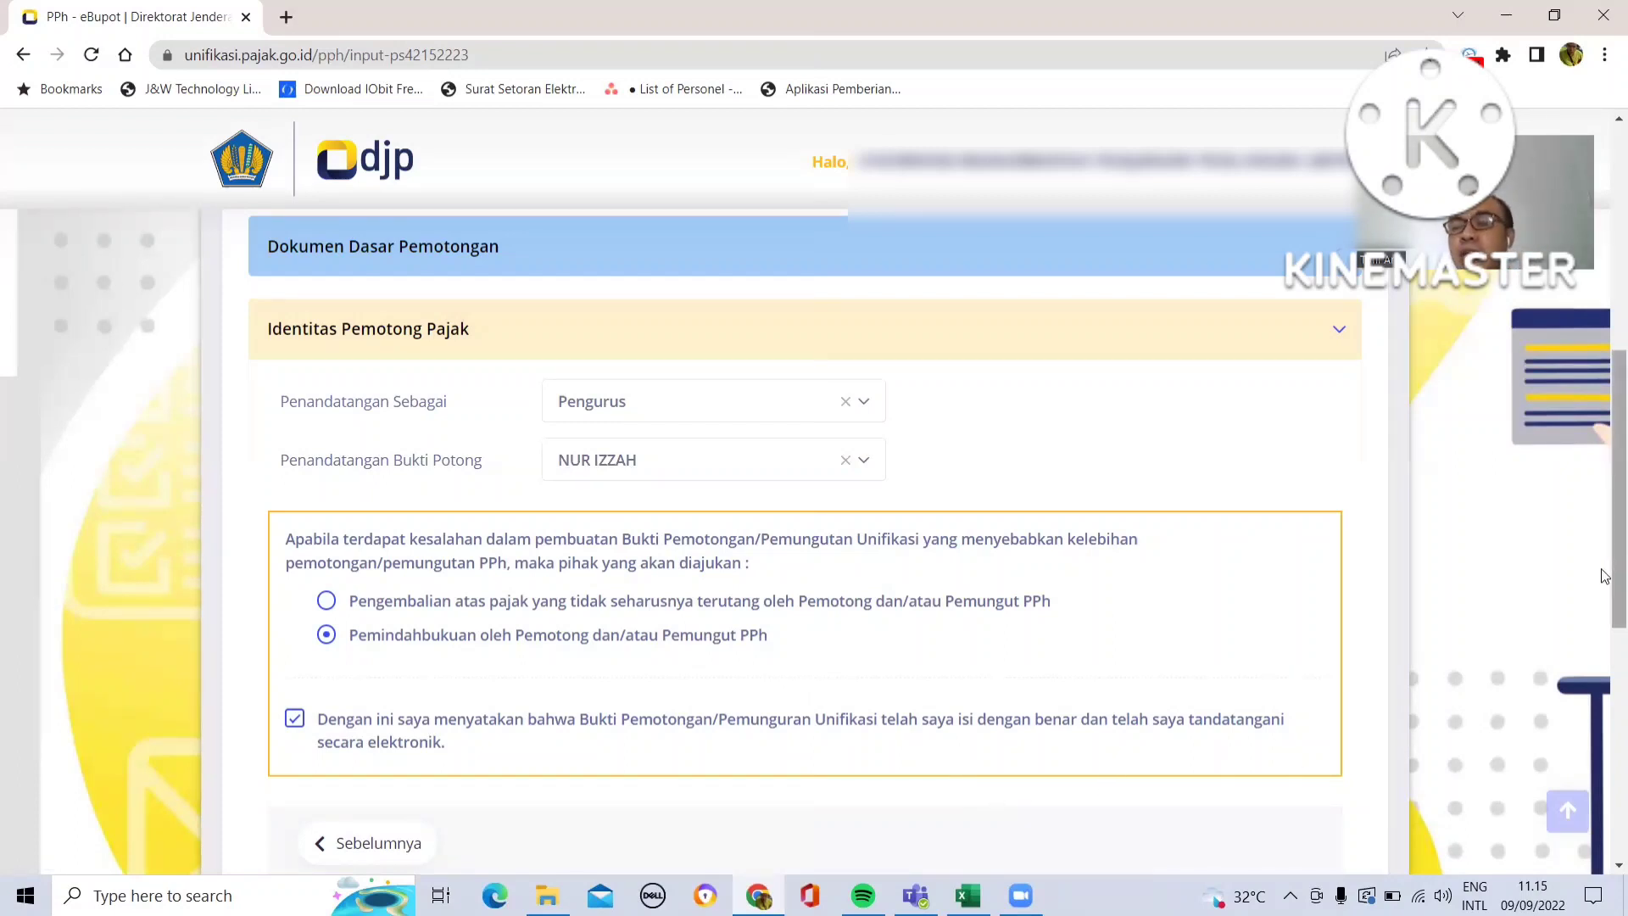
- Save the withholding slip and choose to record another one
scroll(1604, 597, "down", 1)
scroll(1604, 598, "down", 3)
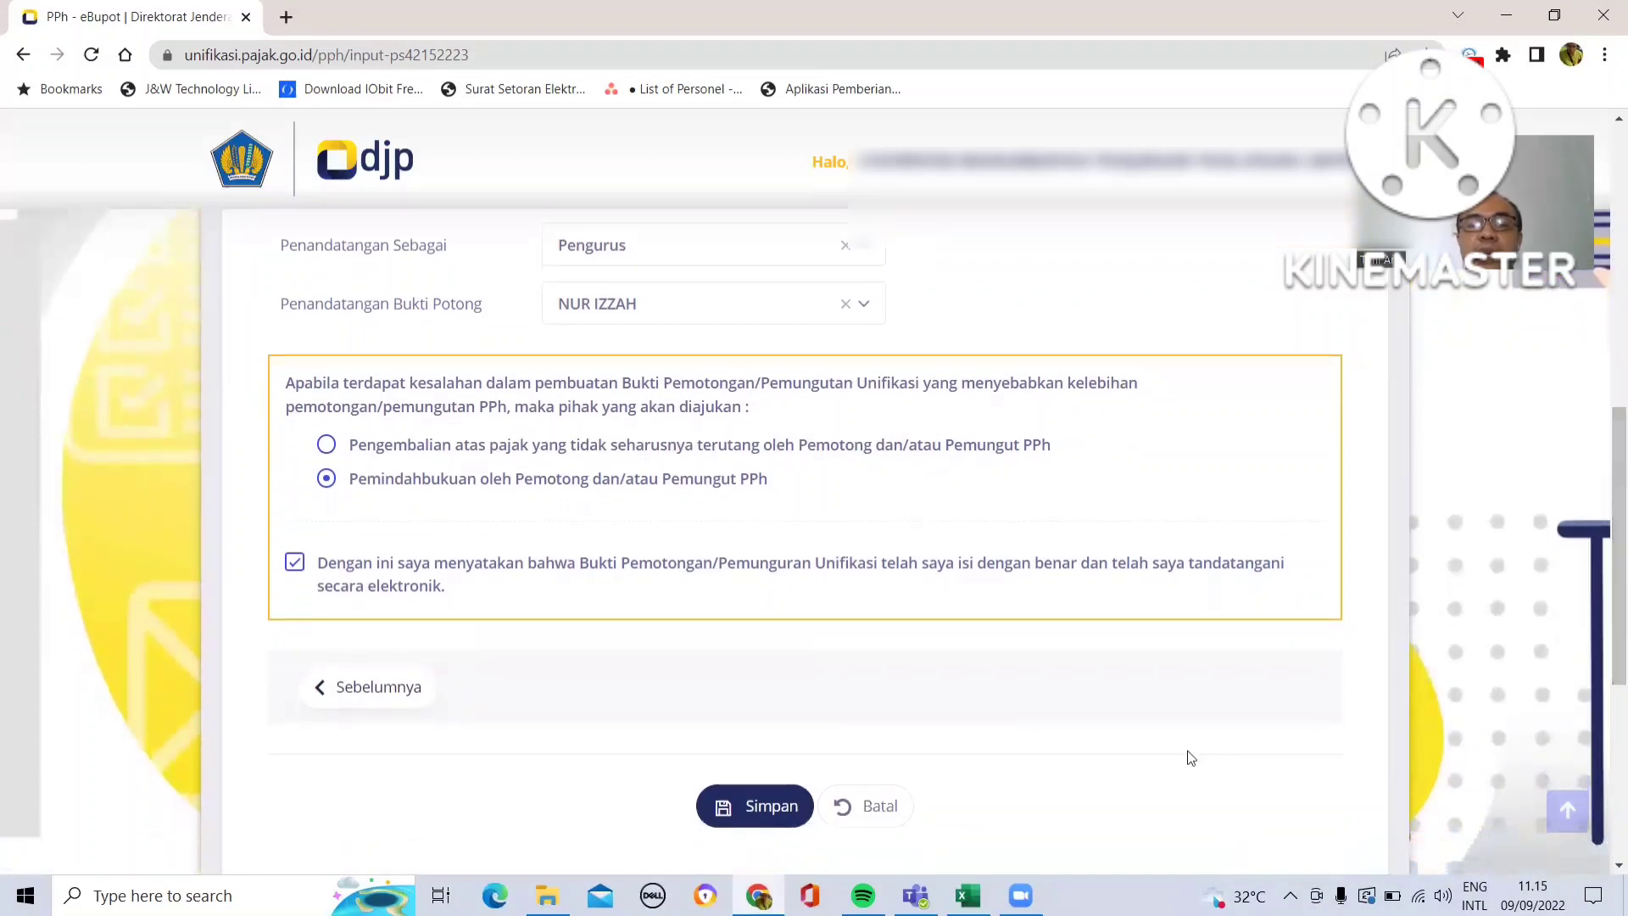
left_click(767, 806)
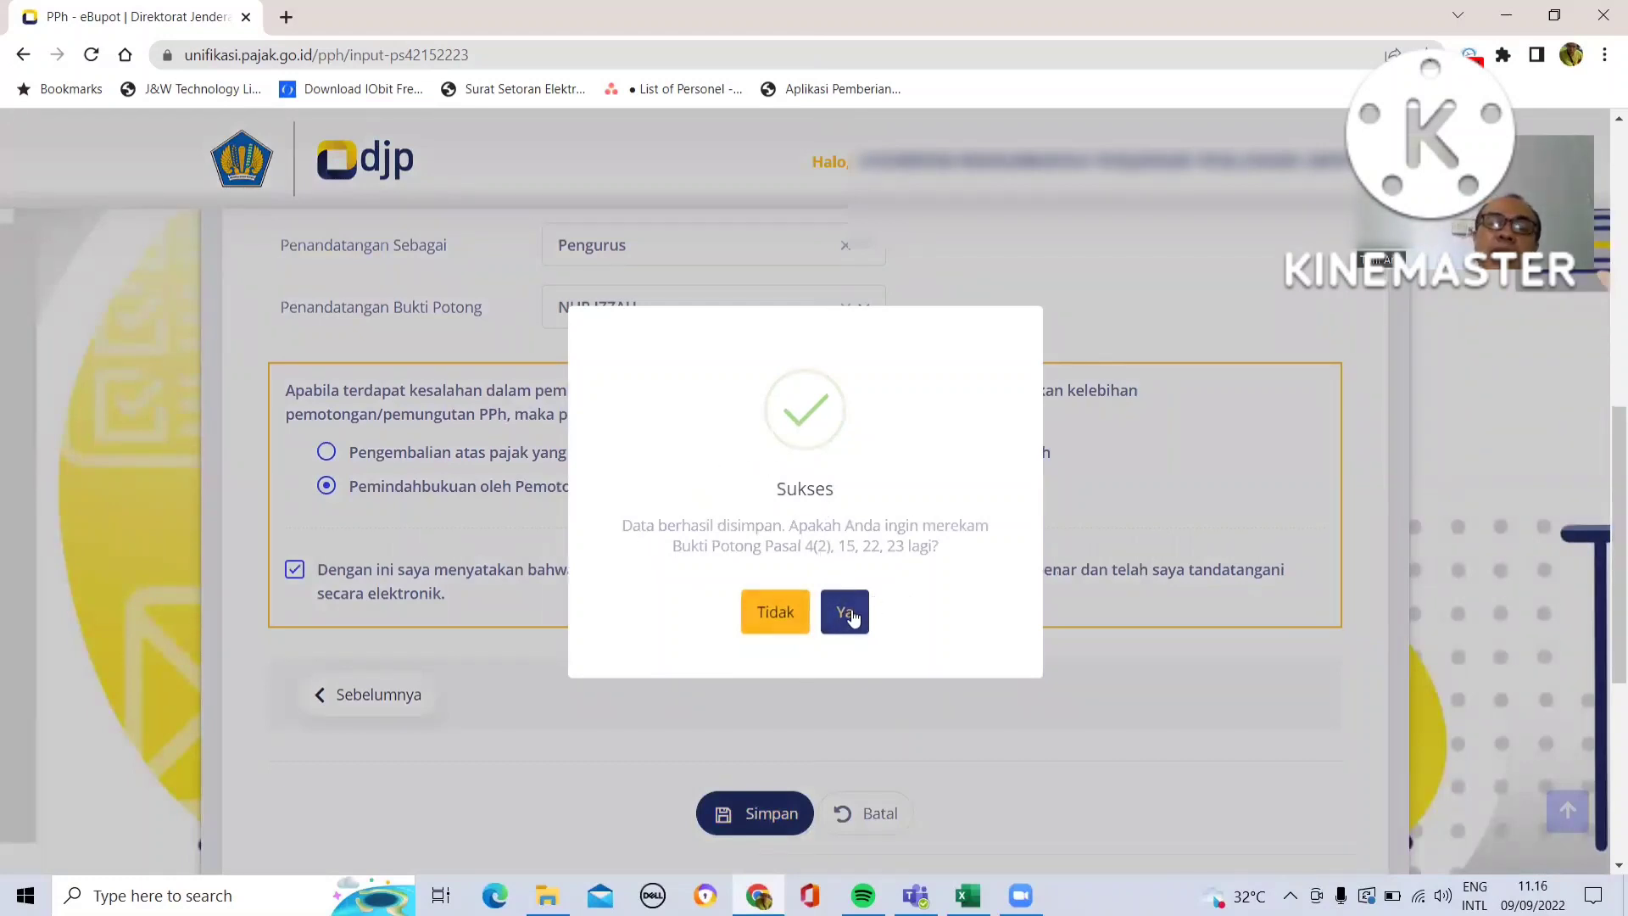
left_click(851, 612)
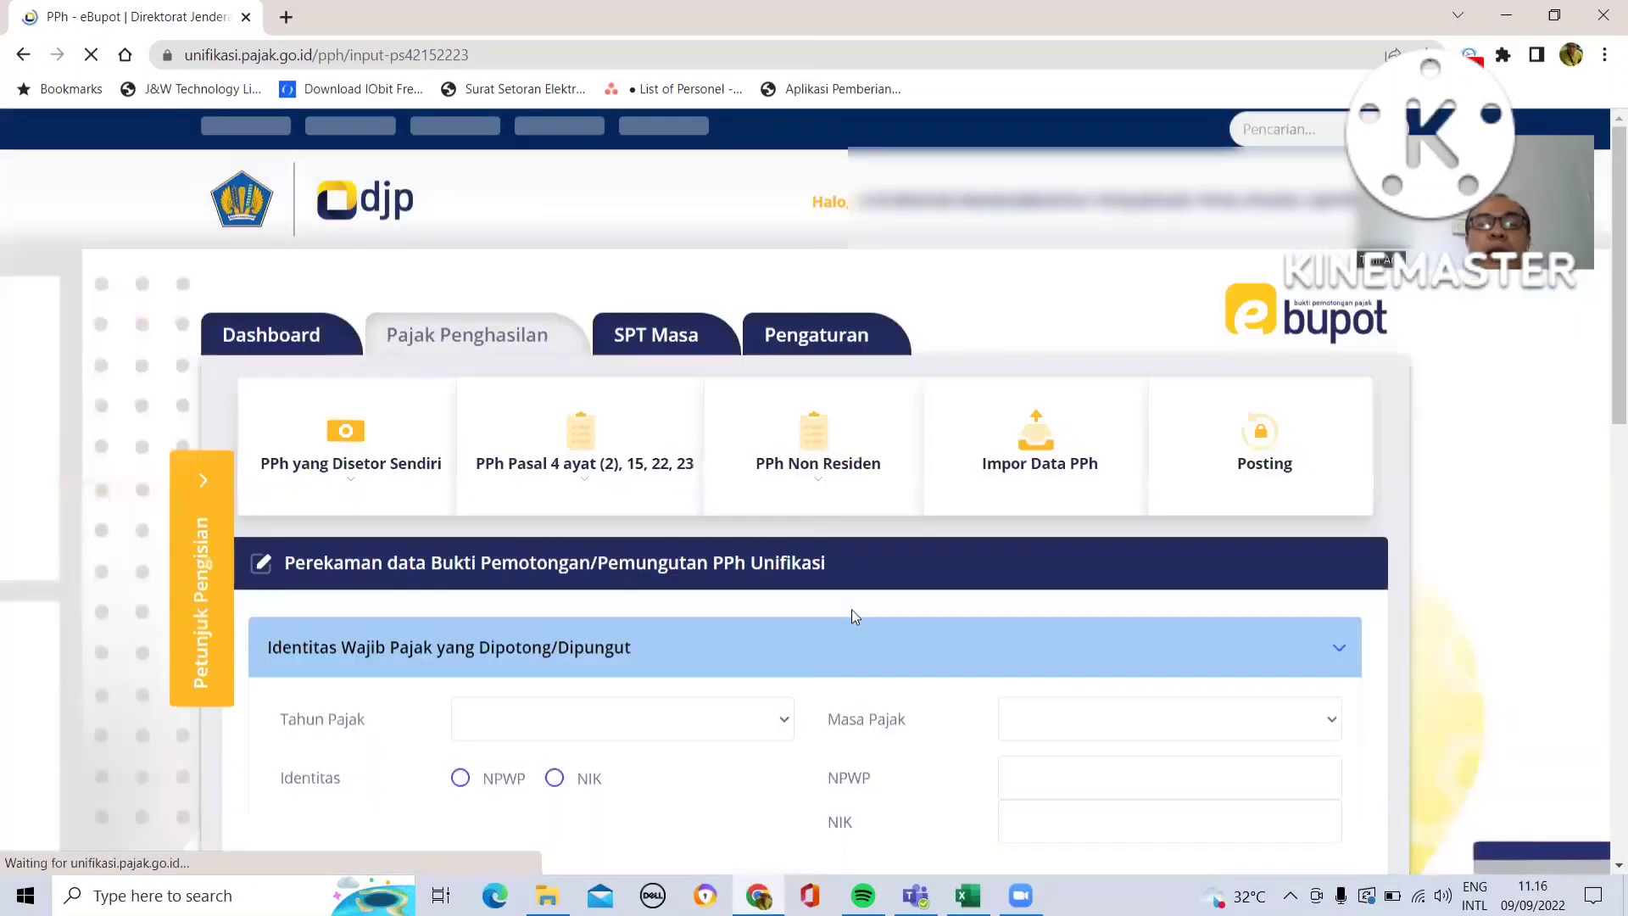
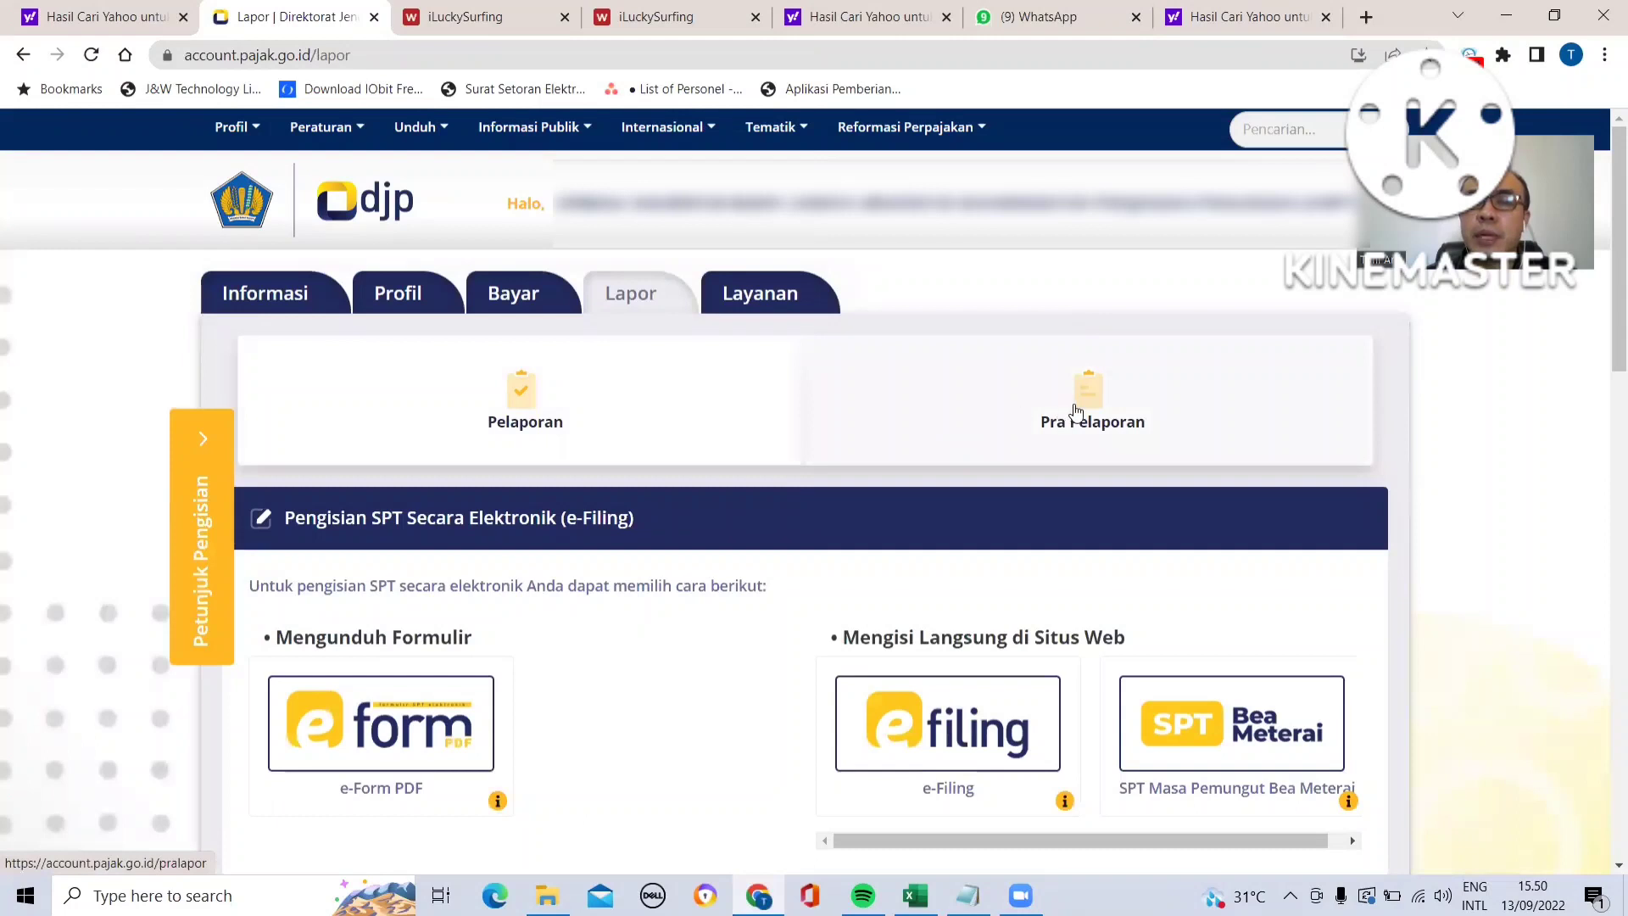
- Open e-Bupot Unifikasi from the pre-reporting (Pra Pelaporan) section
left_click(1085, 409)
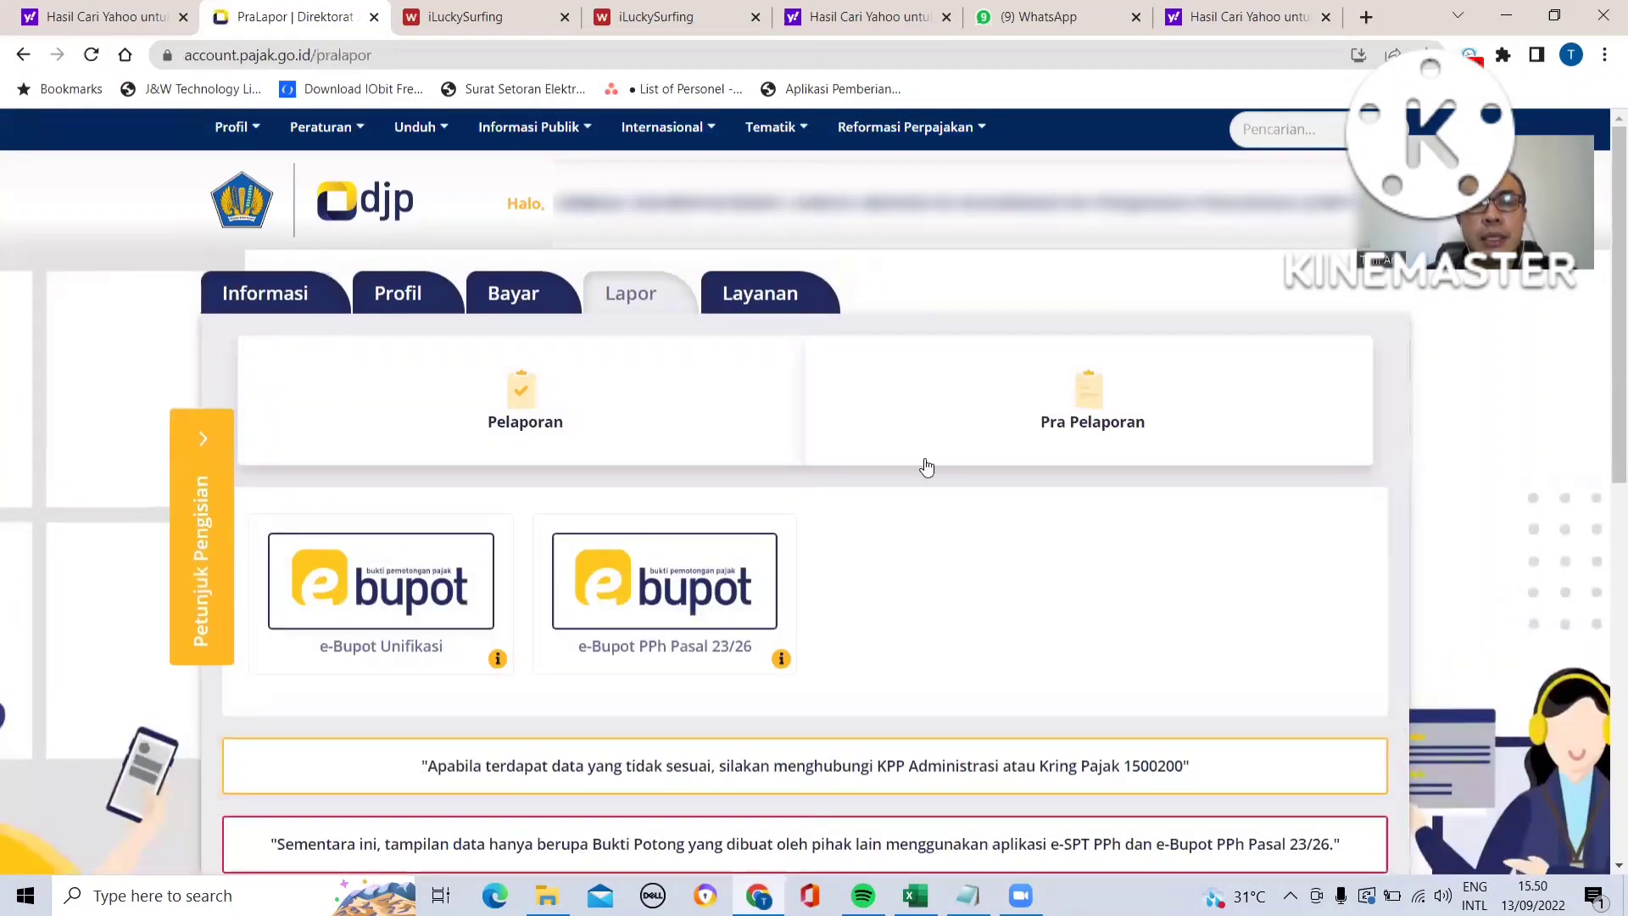
left_click(360, 591)
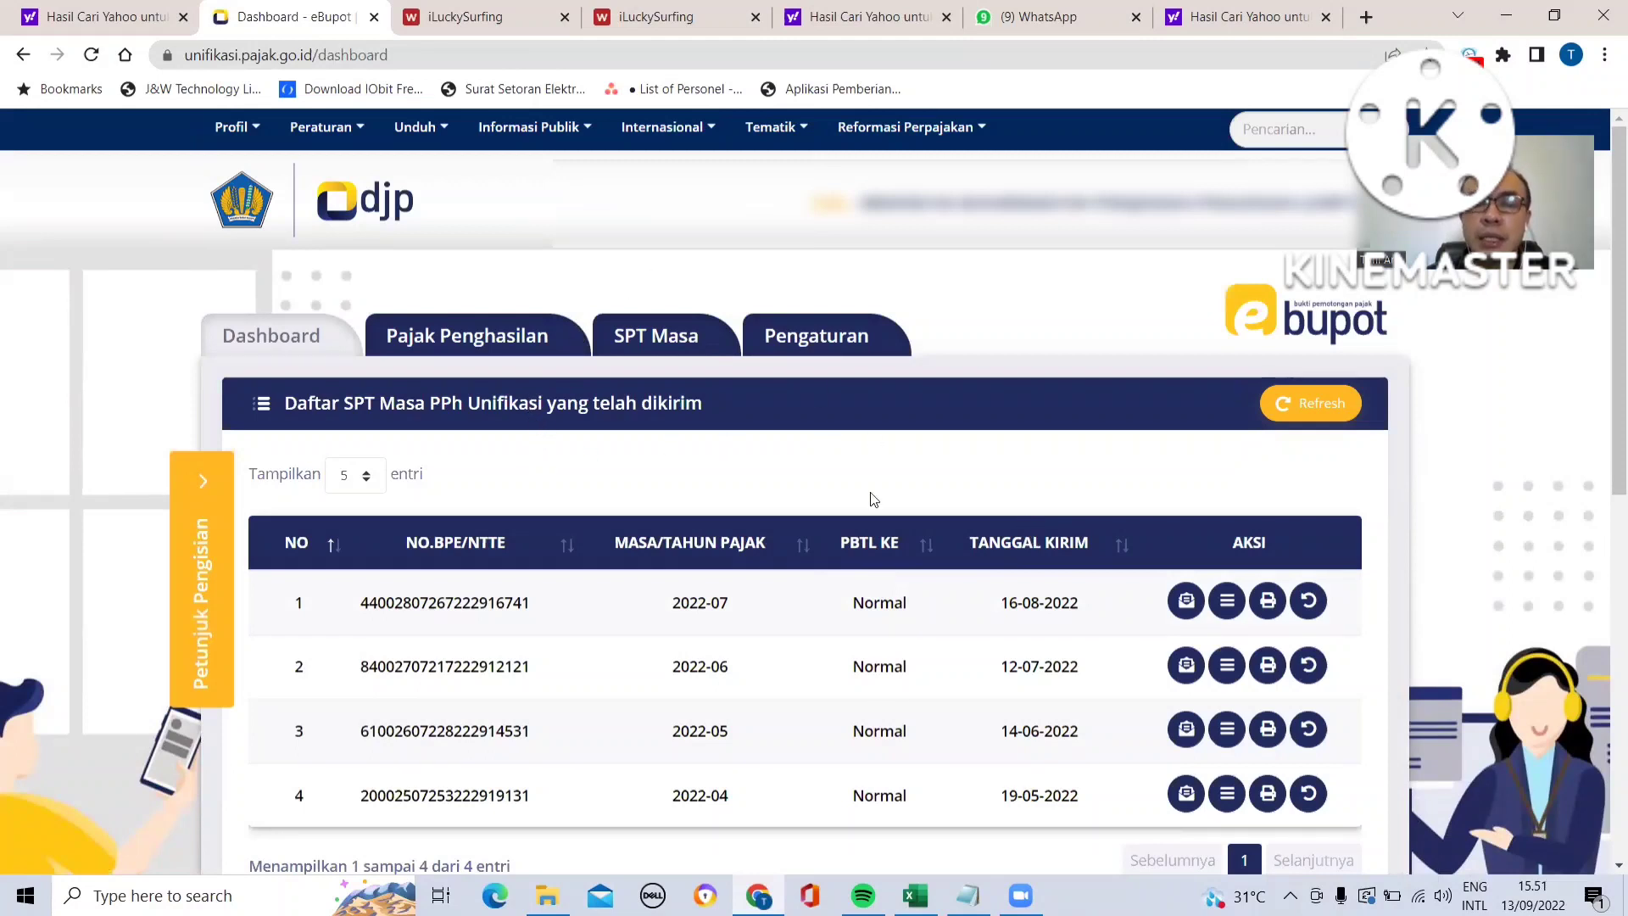
- Review the August rows of the PPh 23 recap workbook: dates, slip numbers, recipients and income categories
left_click(915, 895)
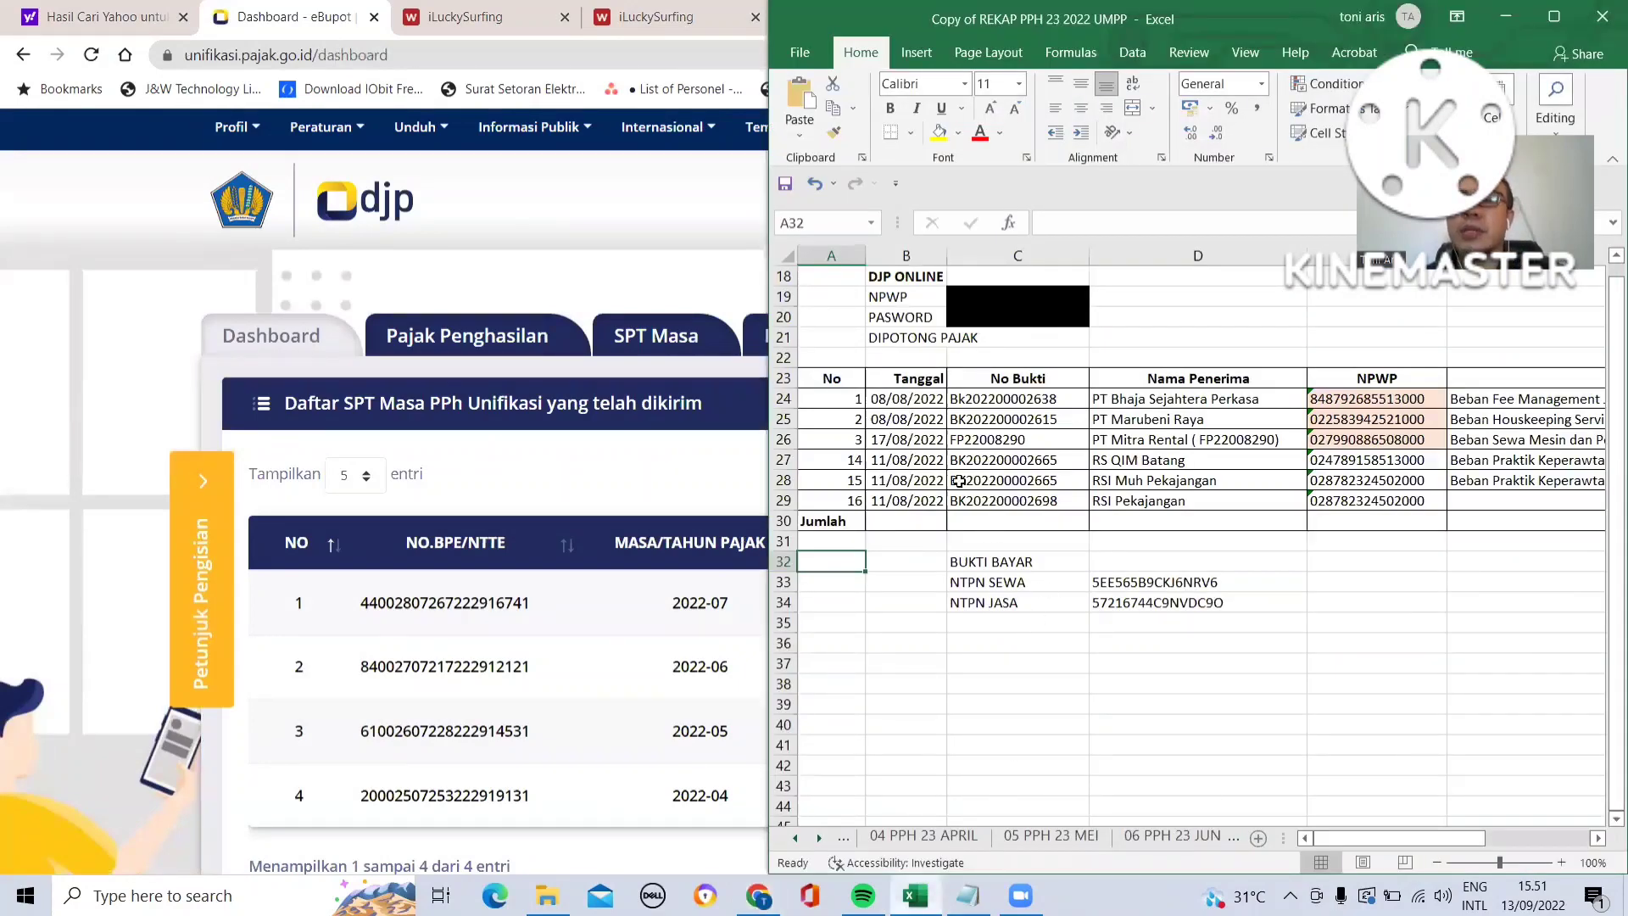
left_click(893, 437)
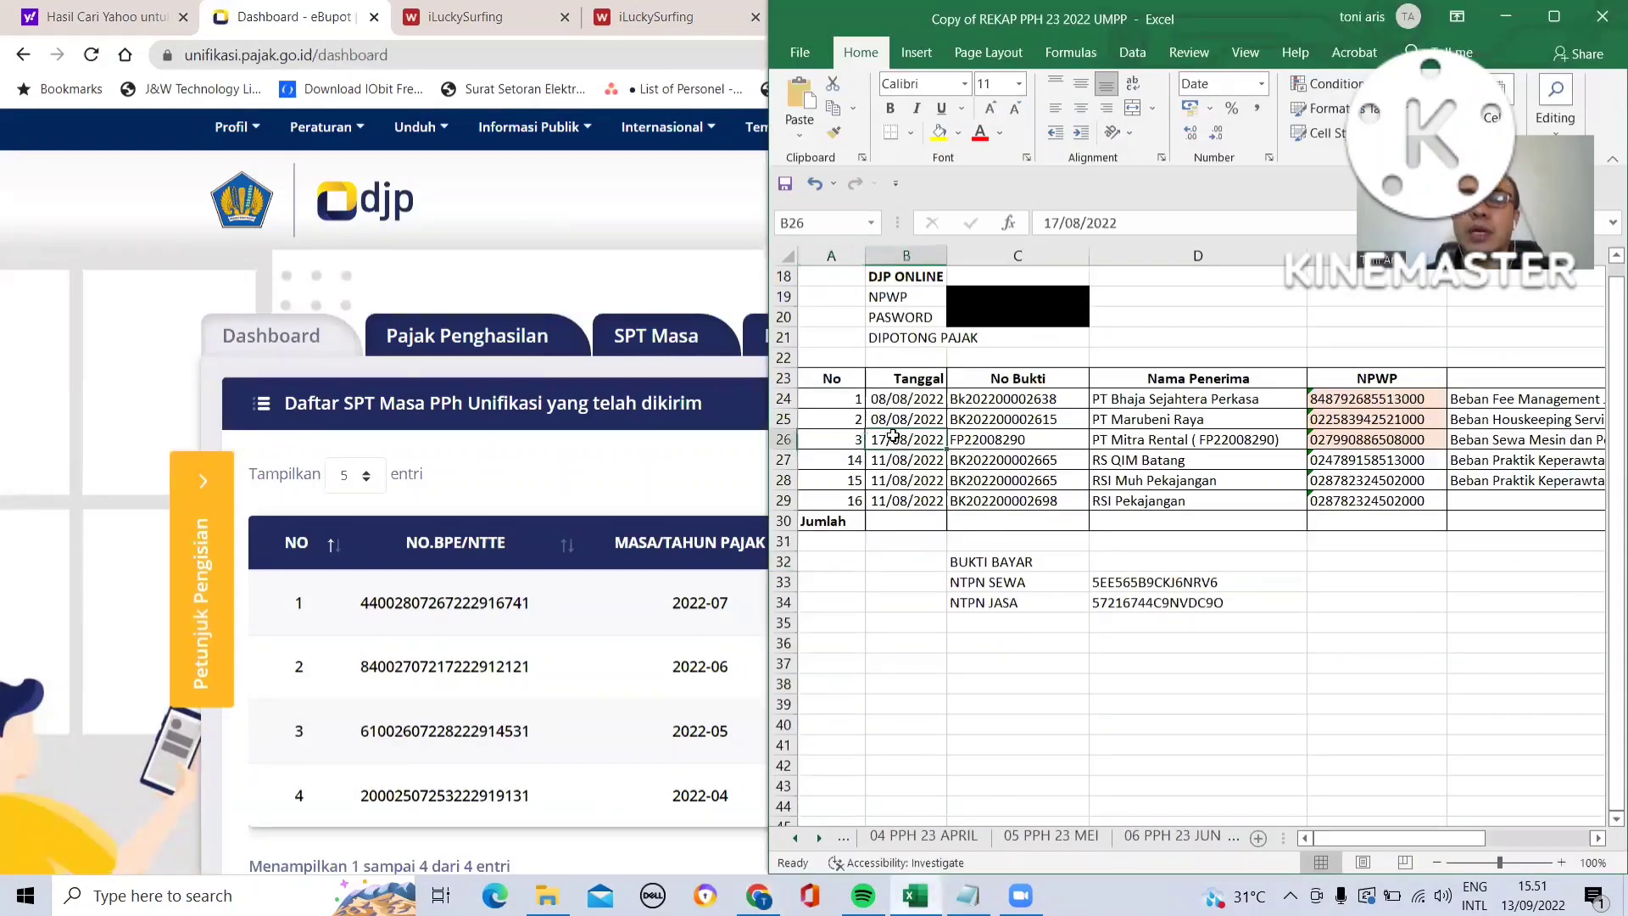
left_click(874, 396)
key("Down")
key("Down")
key("Down")
key("Down")
key("Down")
key("Right")
key("Right")
key("Right")
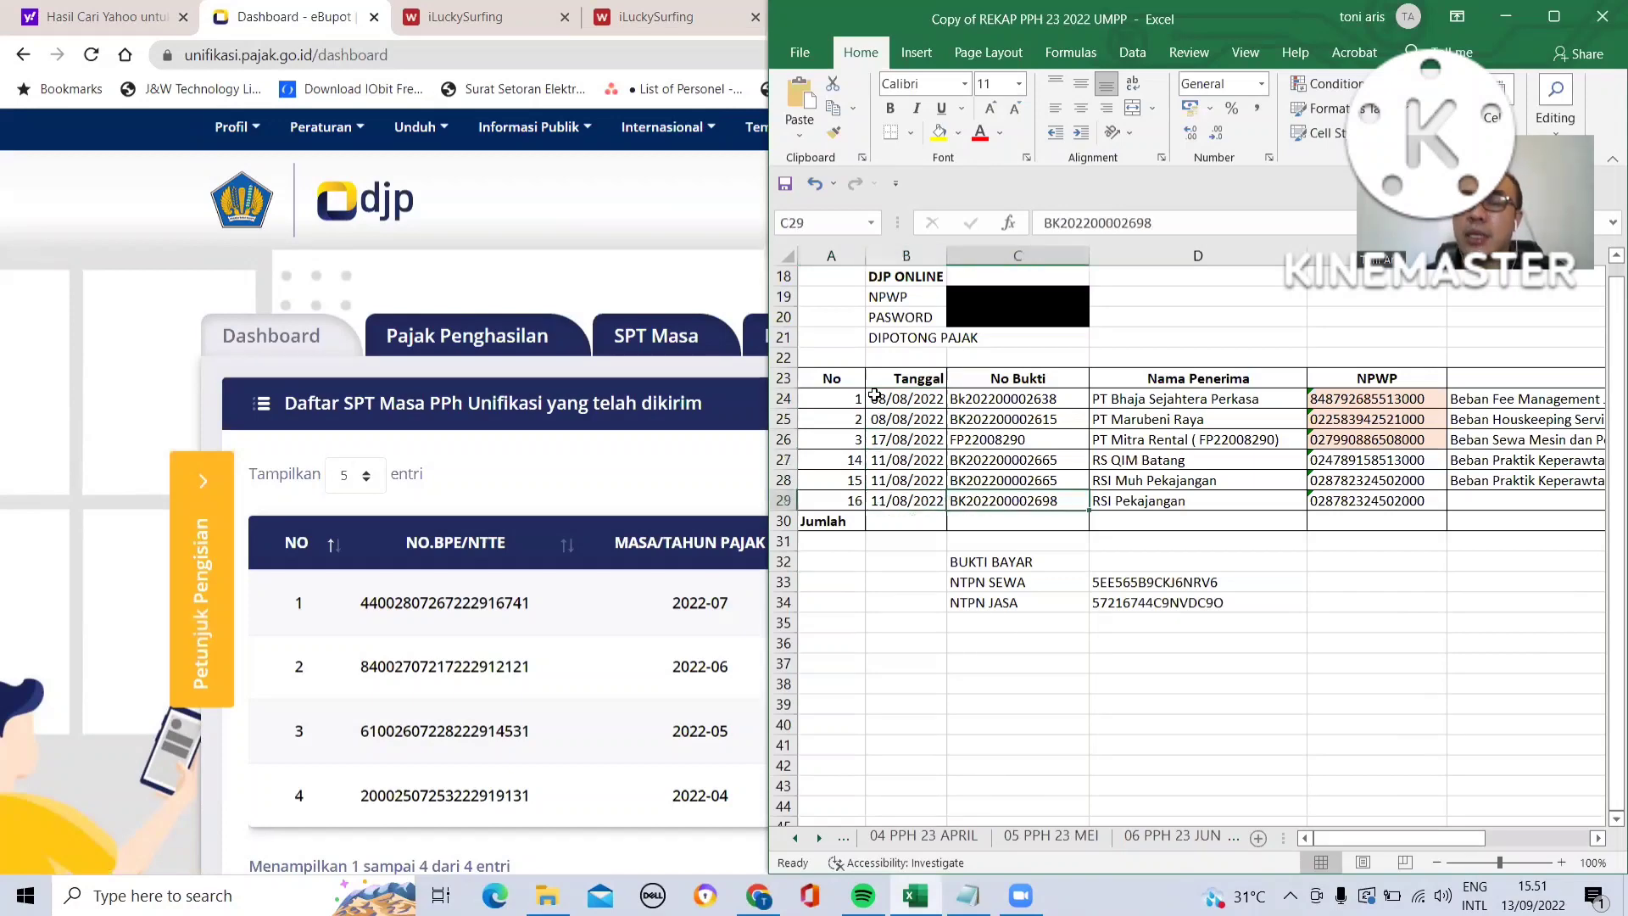
key("Right")
key("Right")
key("Right")
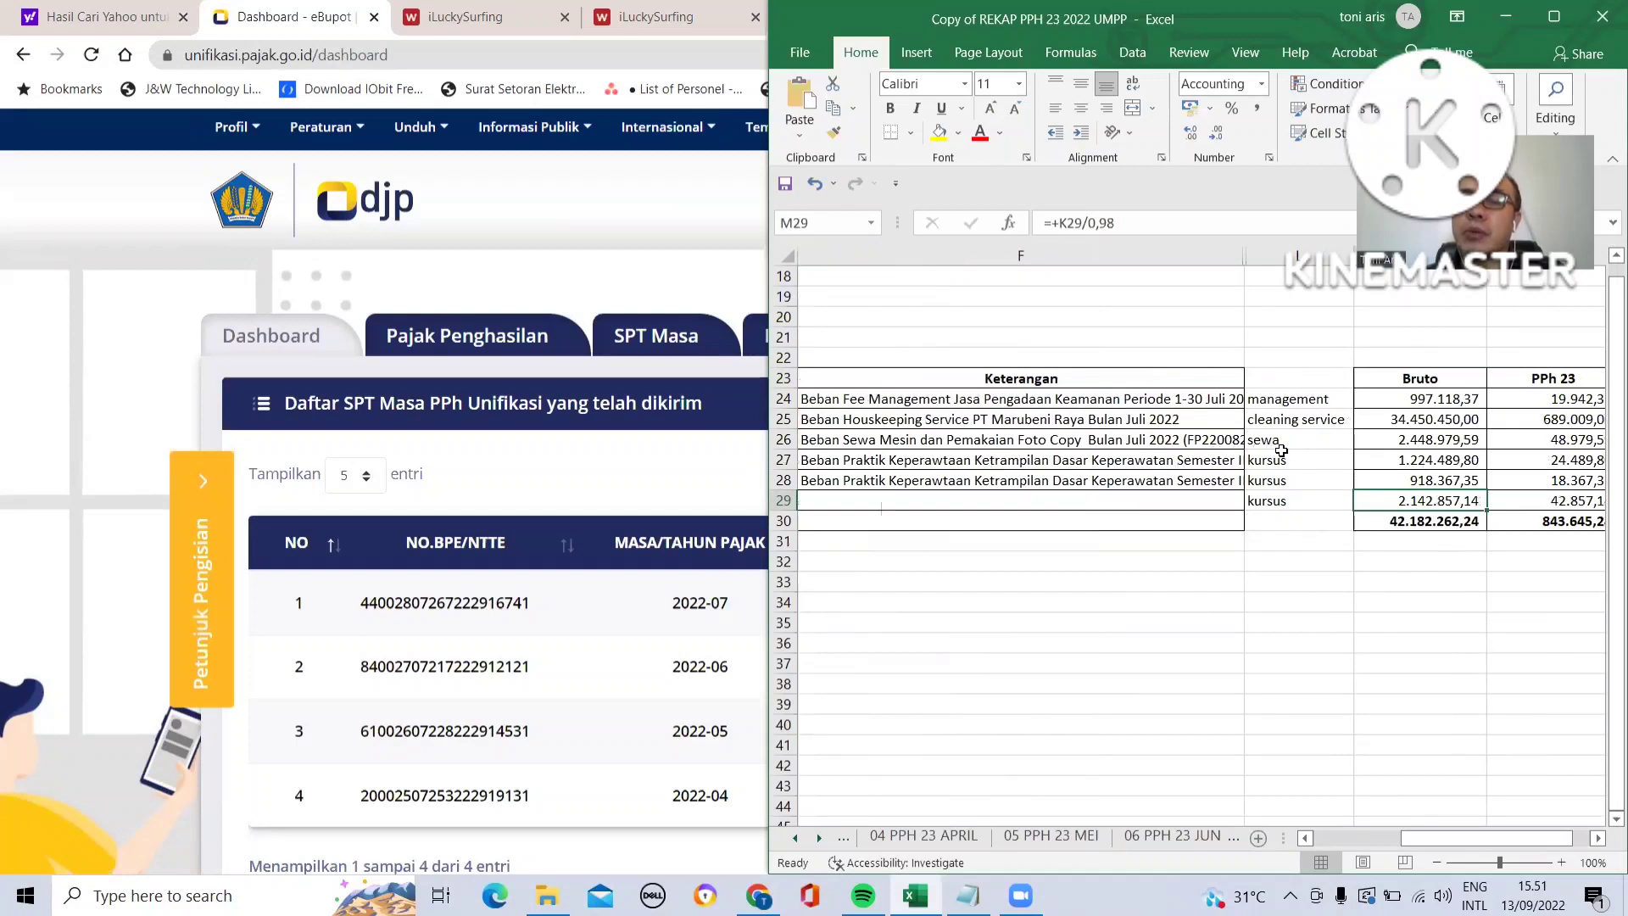
left_click(1282, 398)
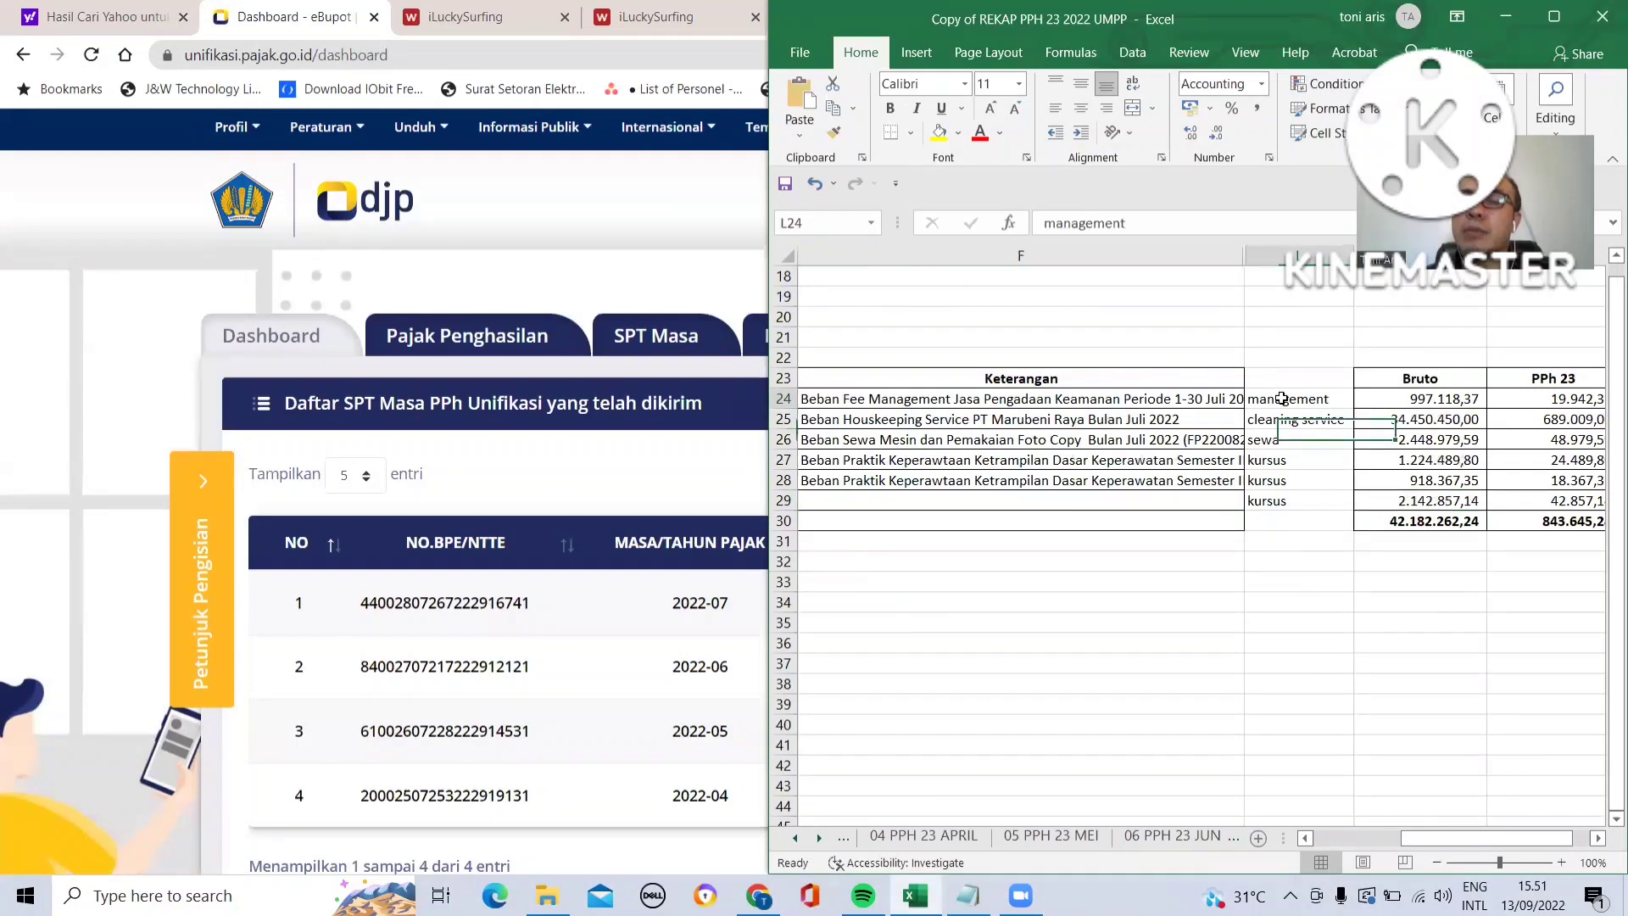
left_click(1271, 419)
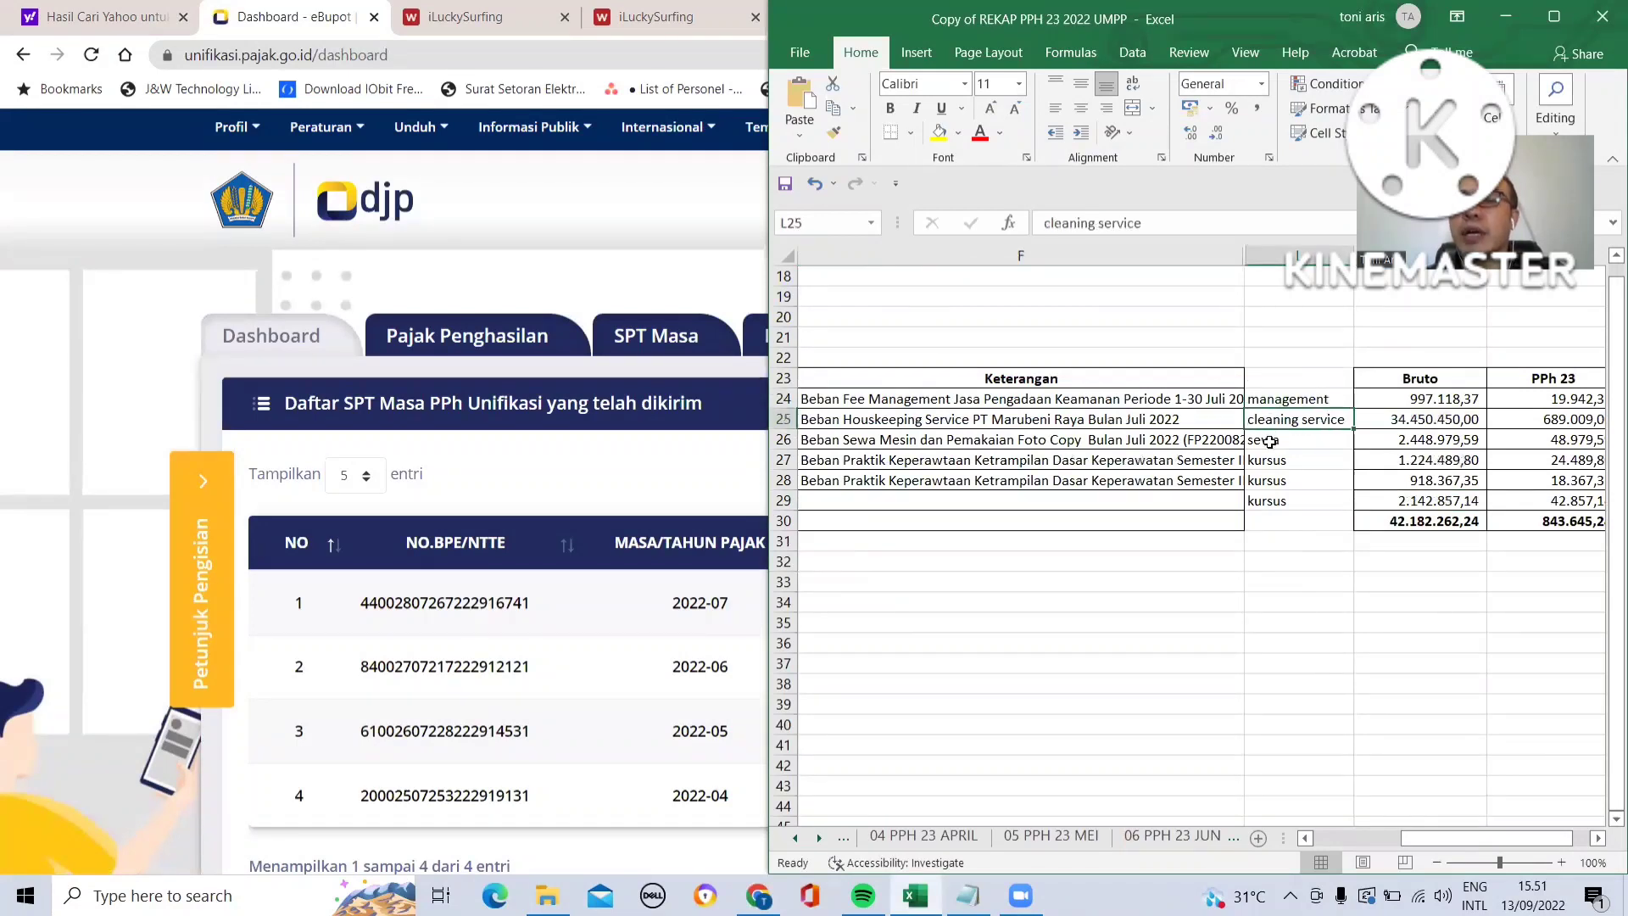
left_click(1267, 439)
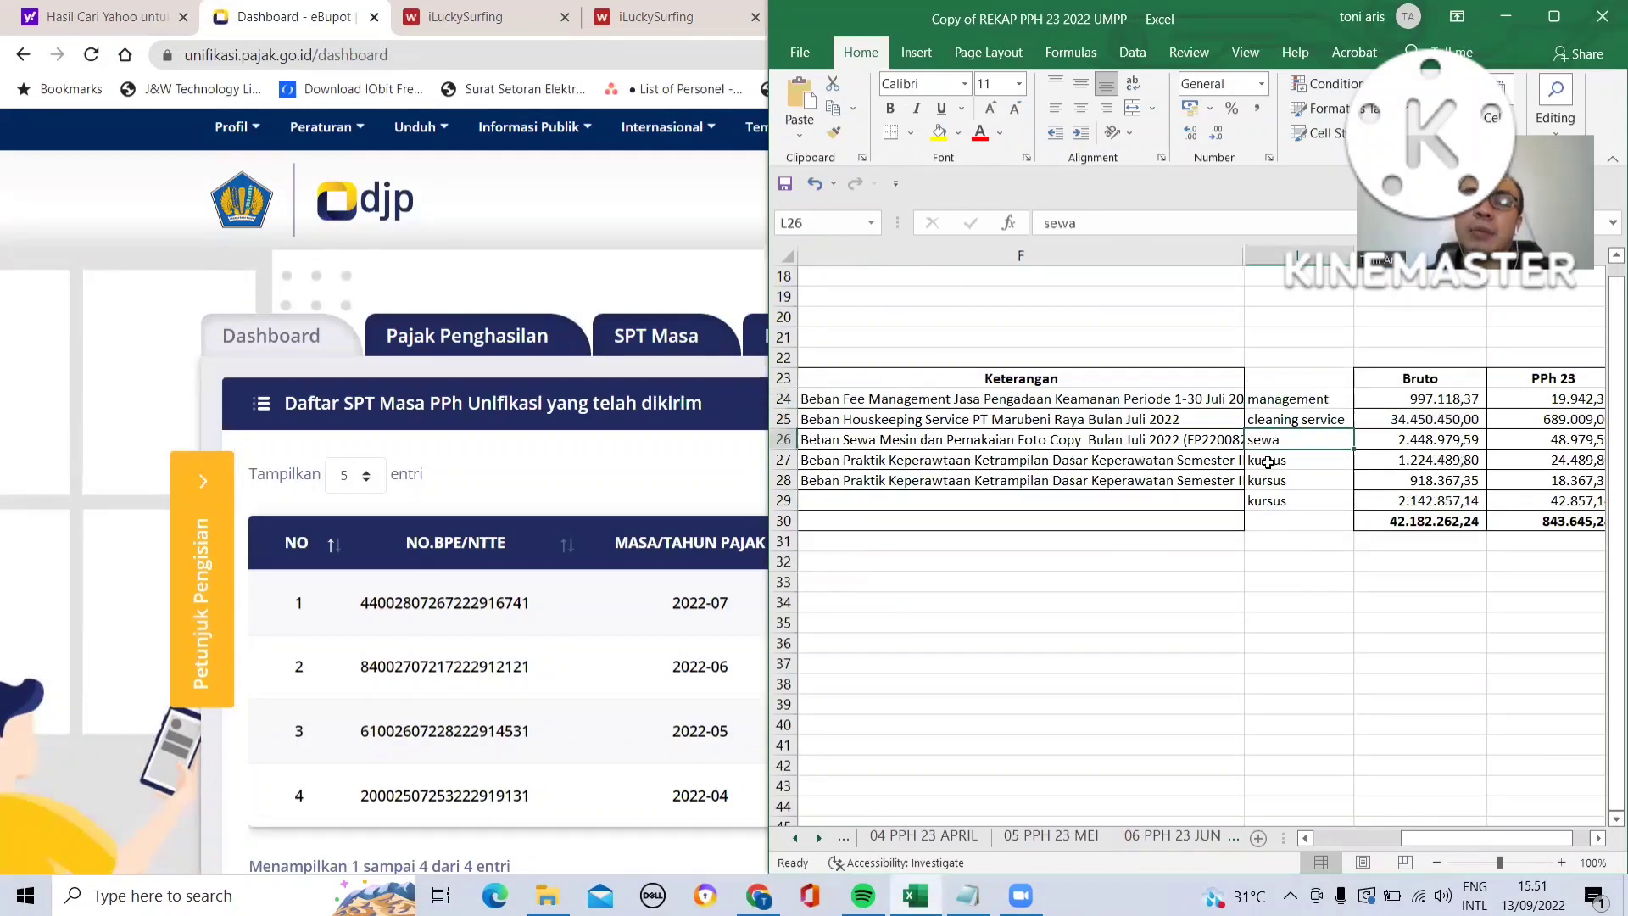
left_click(1268, 462)
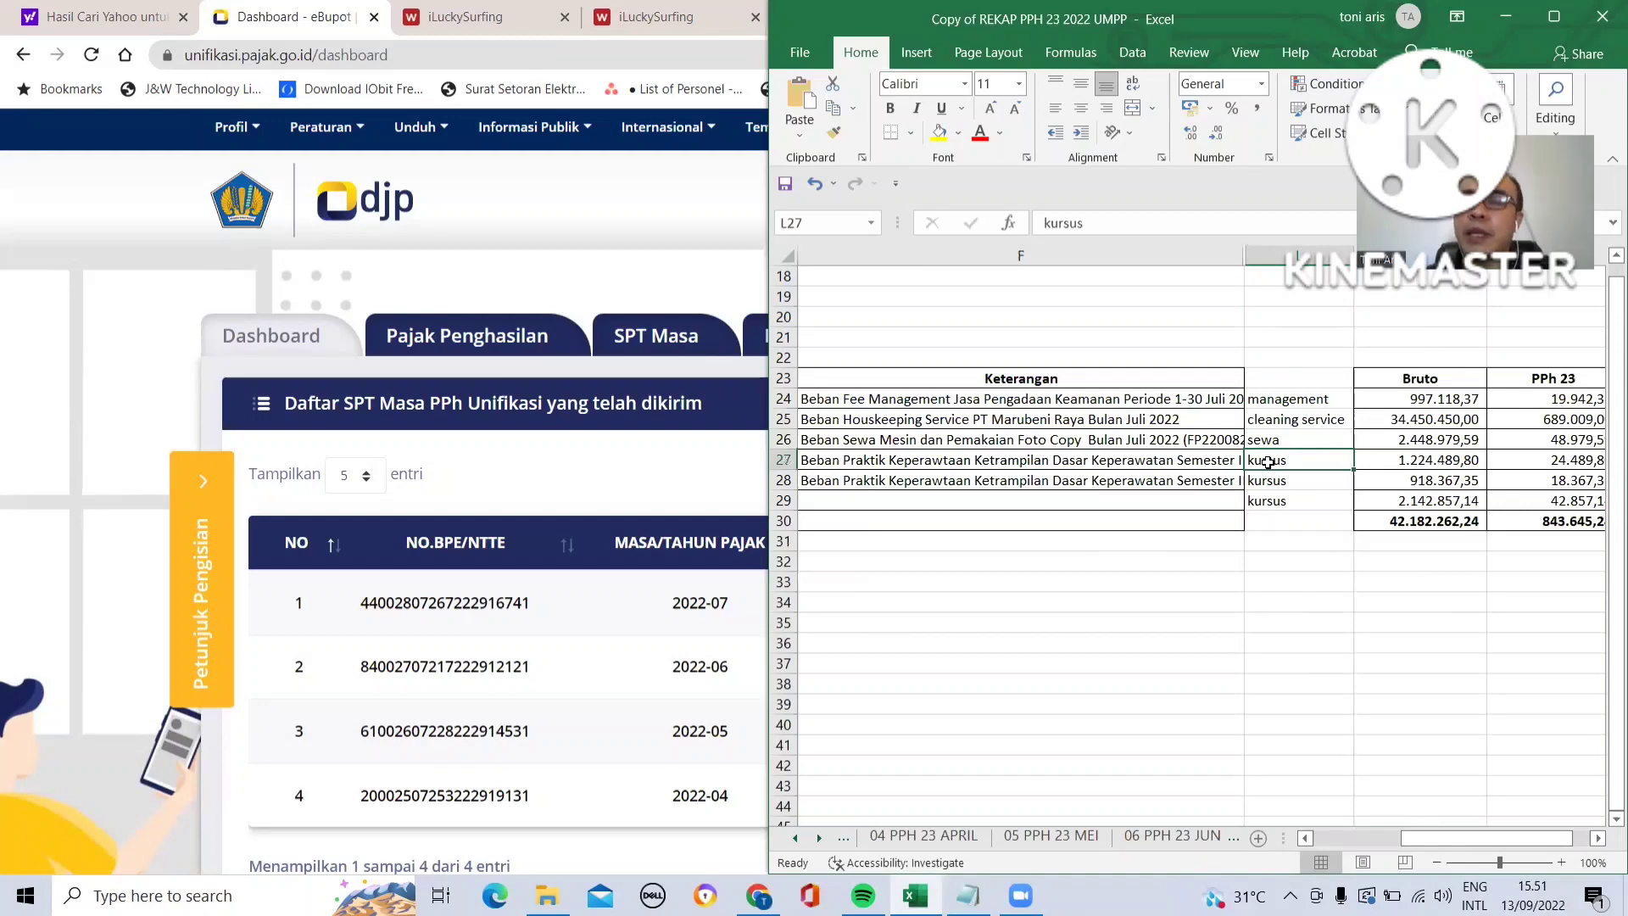
- List the Pasal 4 ayat (2), 15, 22, 23 withholding slips for period 08-2022 and page through them
left_click(694, 484)
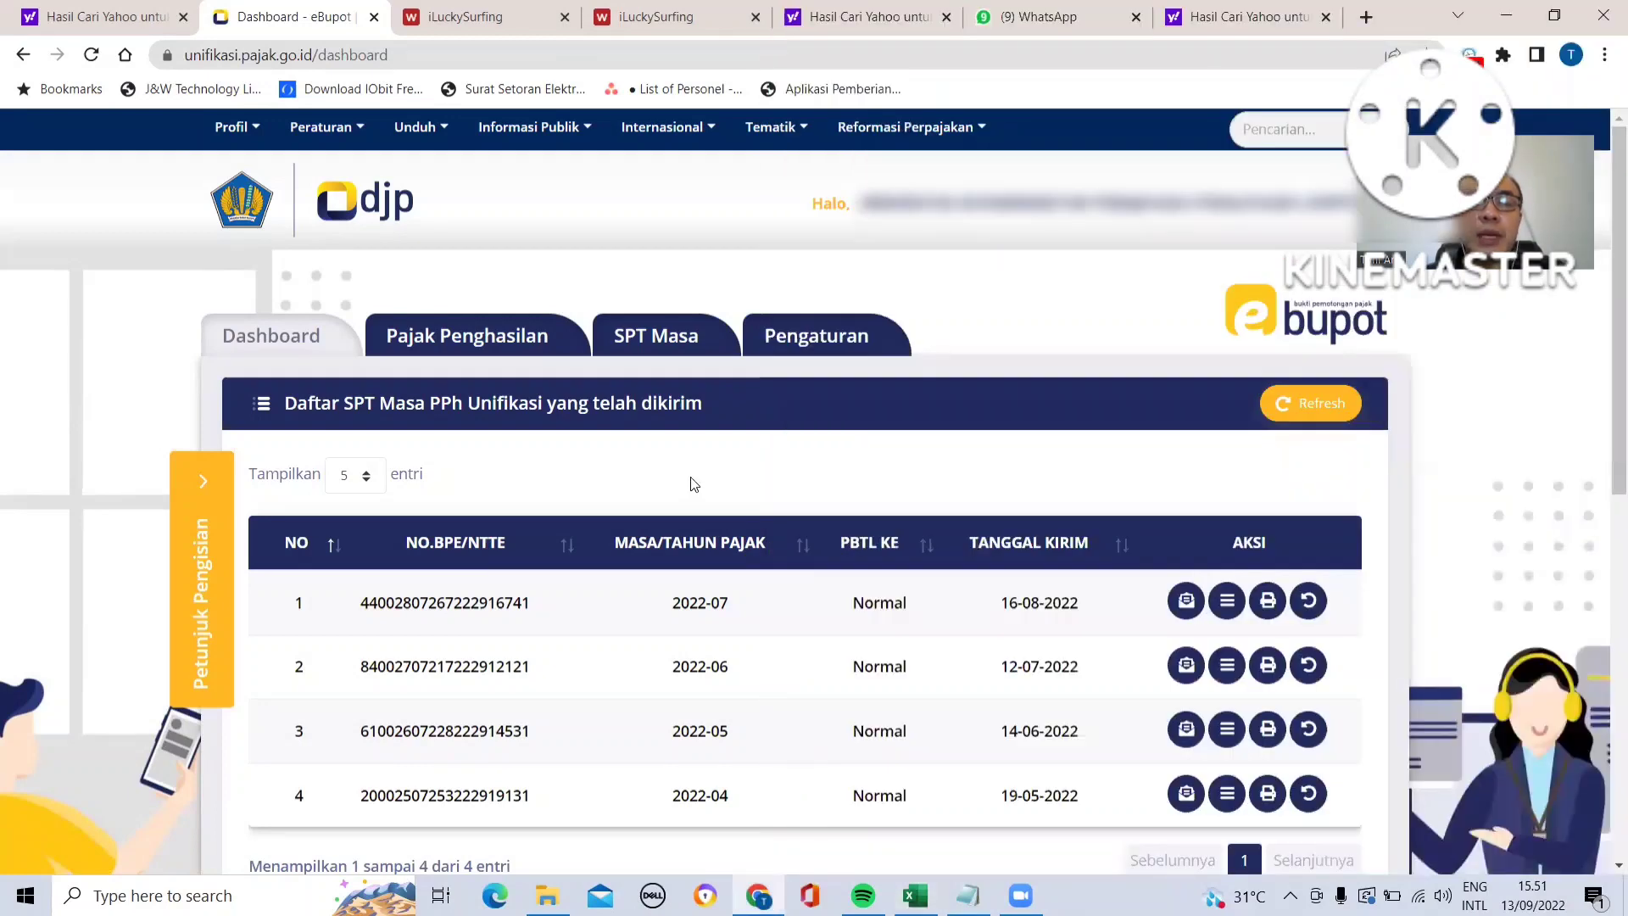
left_click(472, 338)
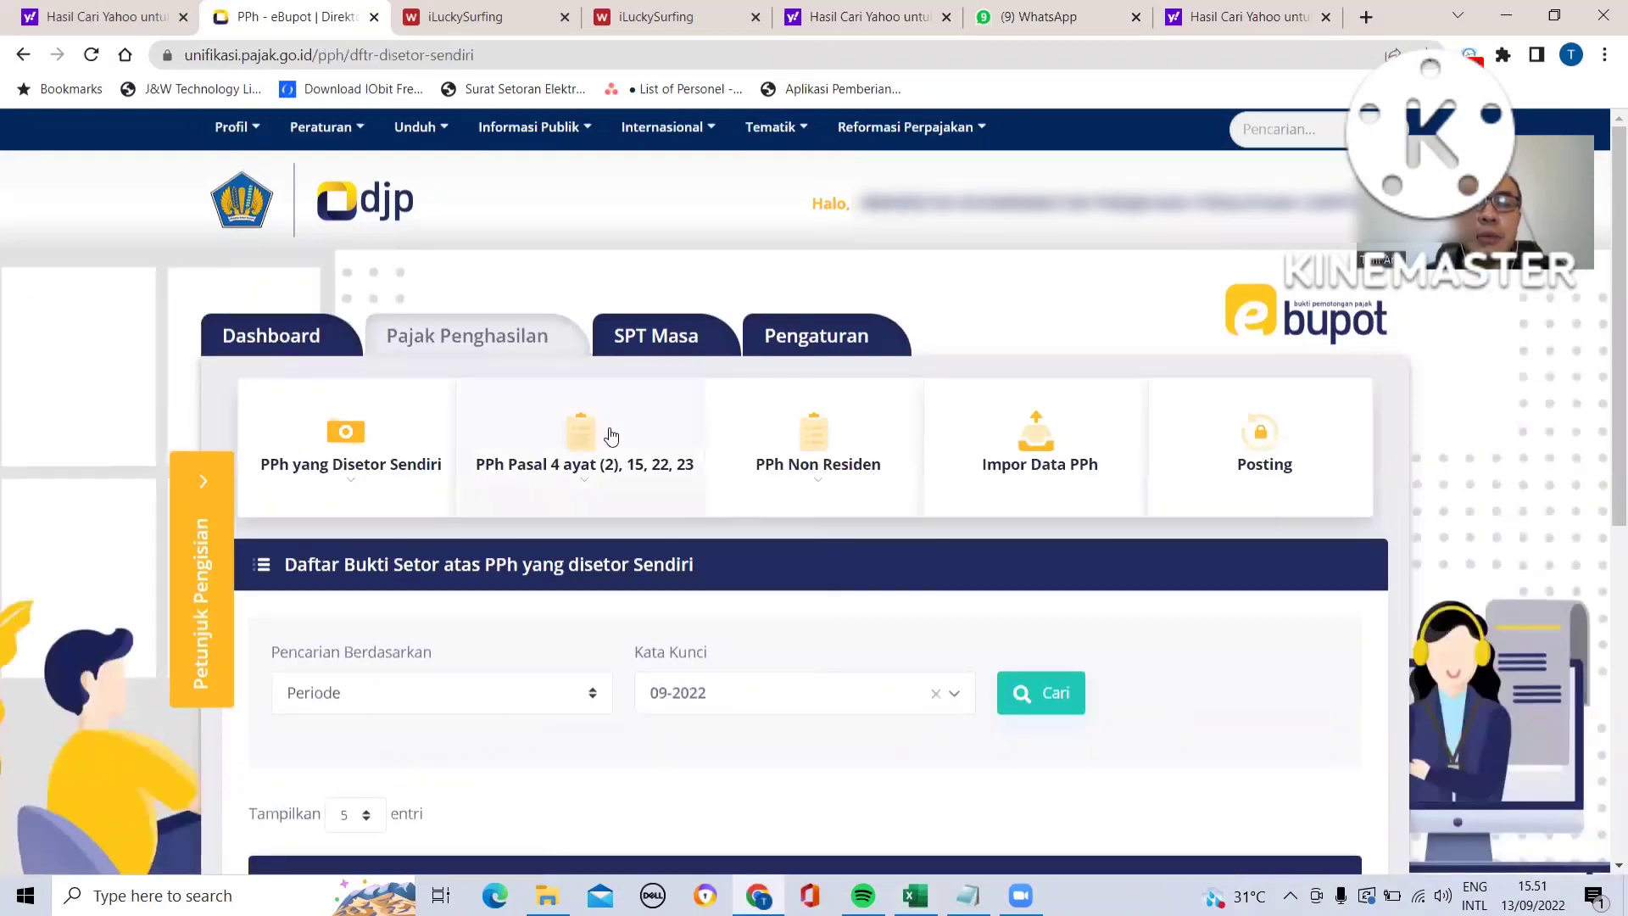
left_click(585, 437)
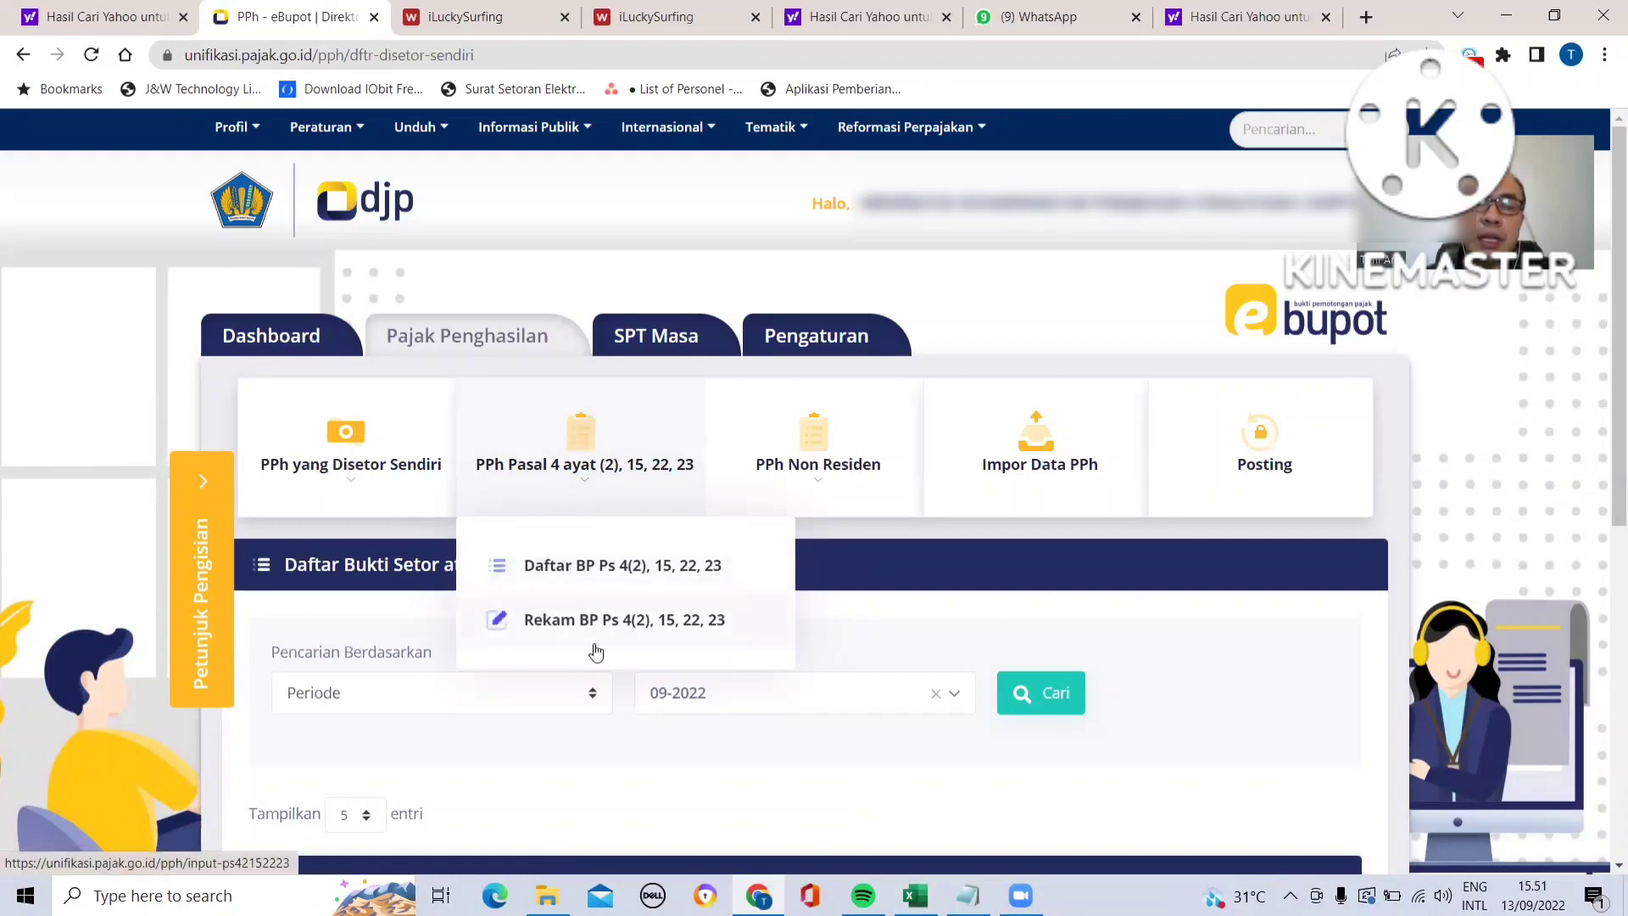
left_click(565, 564)
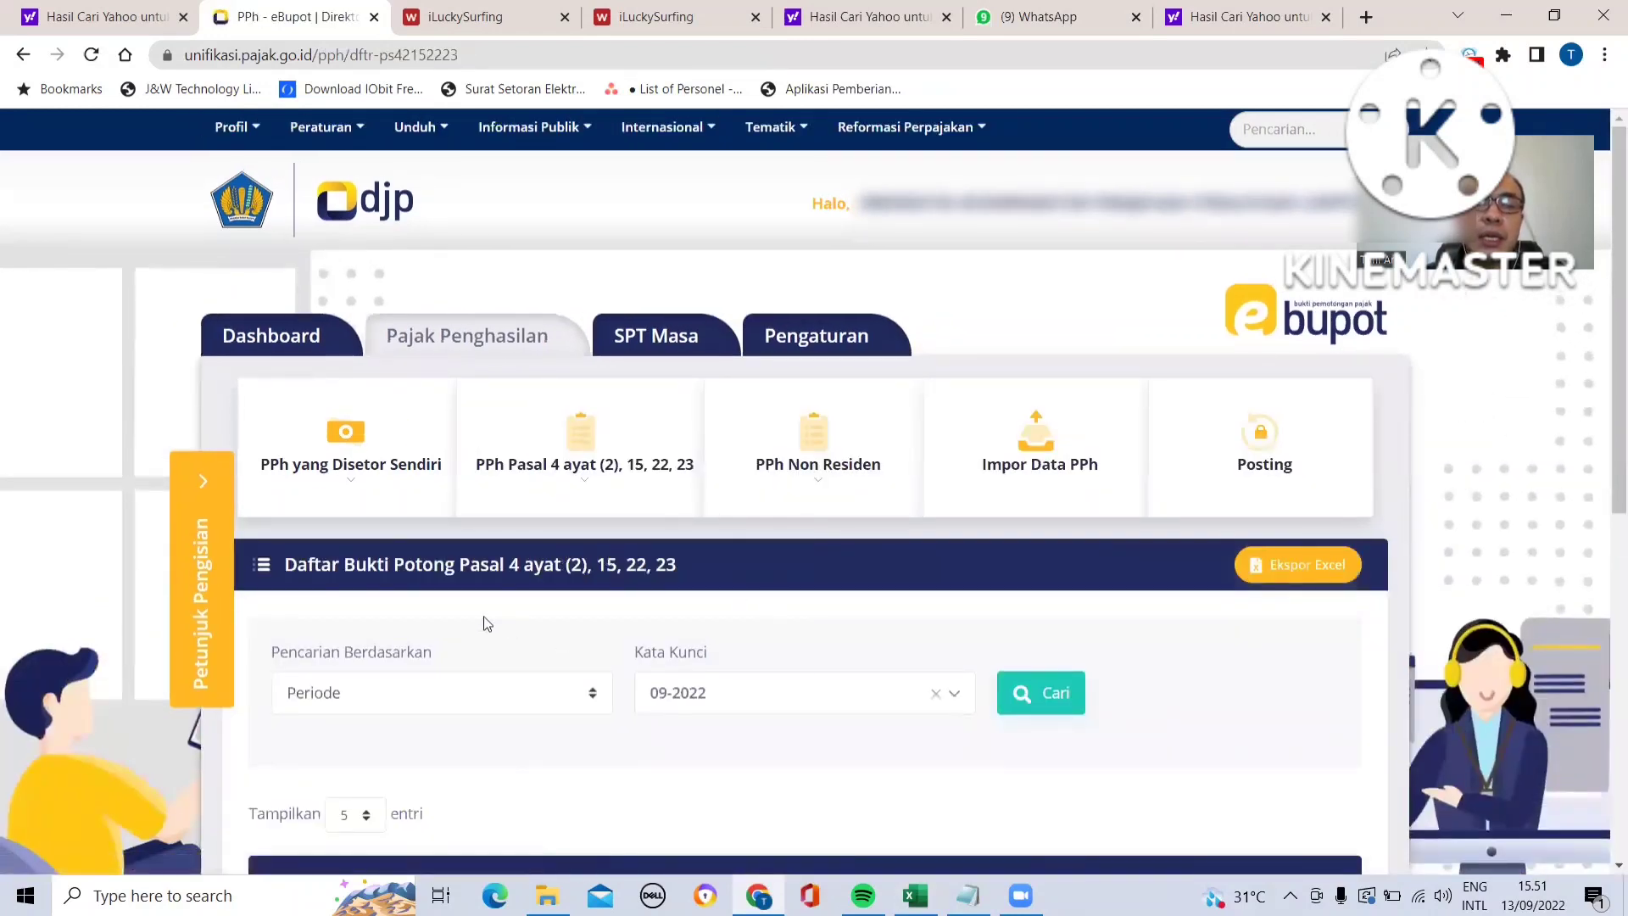
left_click(957, 698)
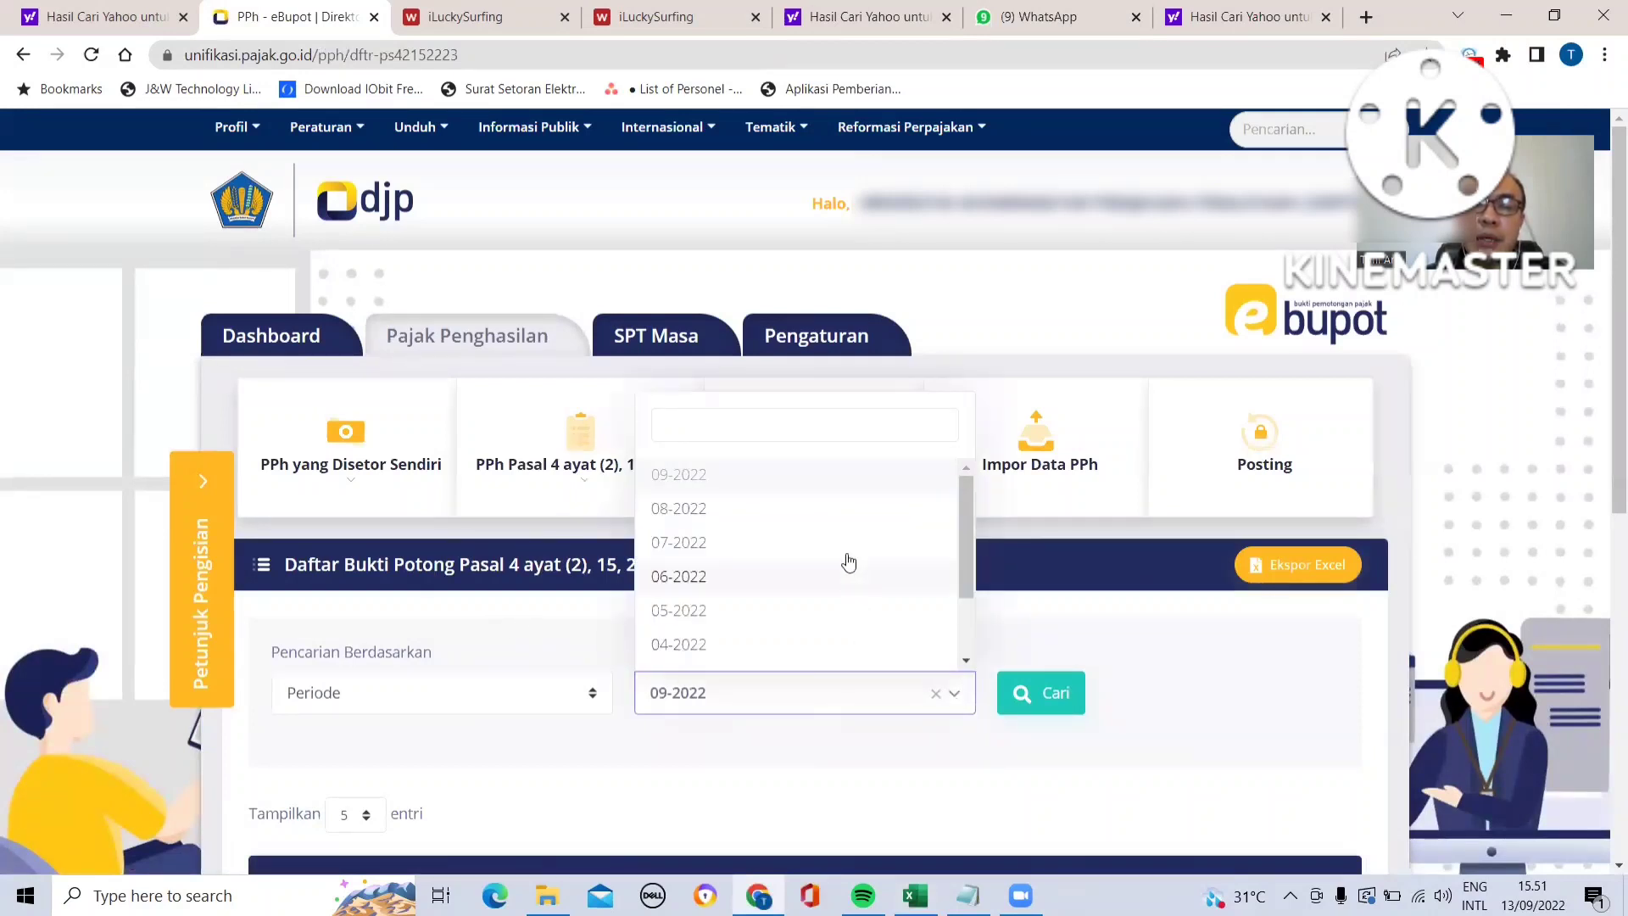
left_click(831, 522)
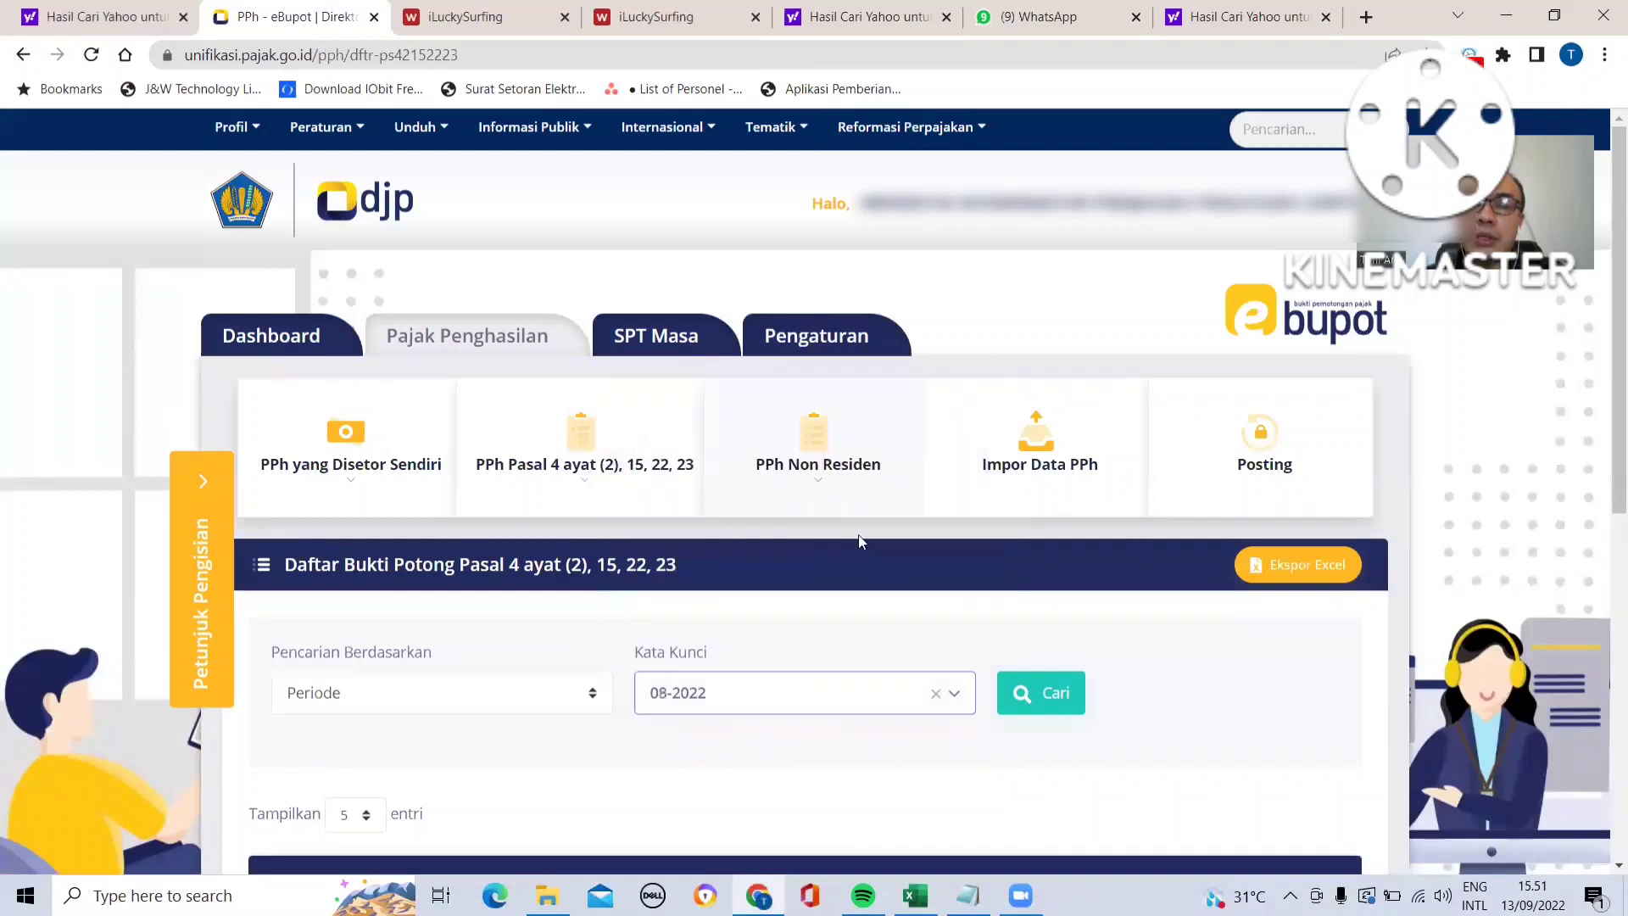
left_click(1033, 699)
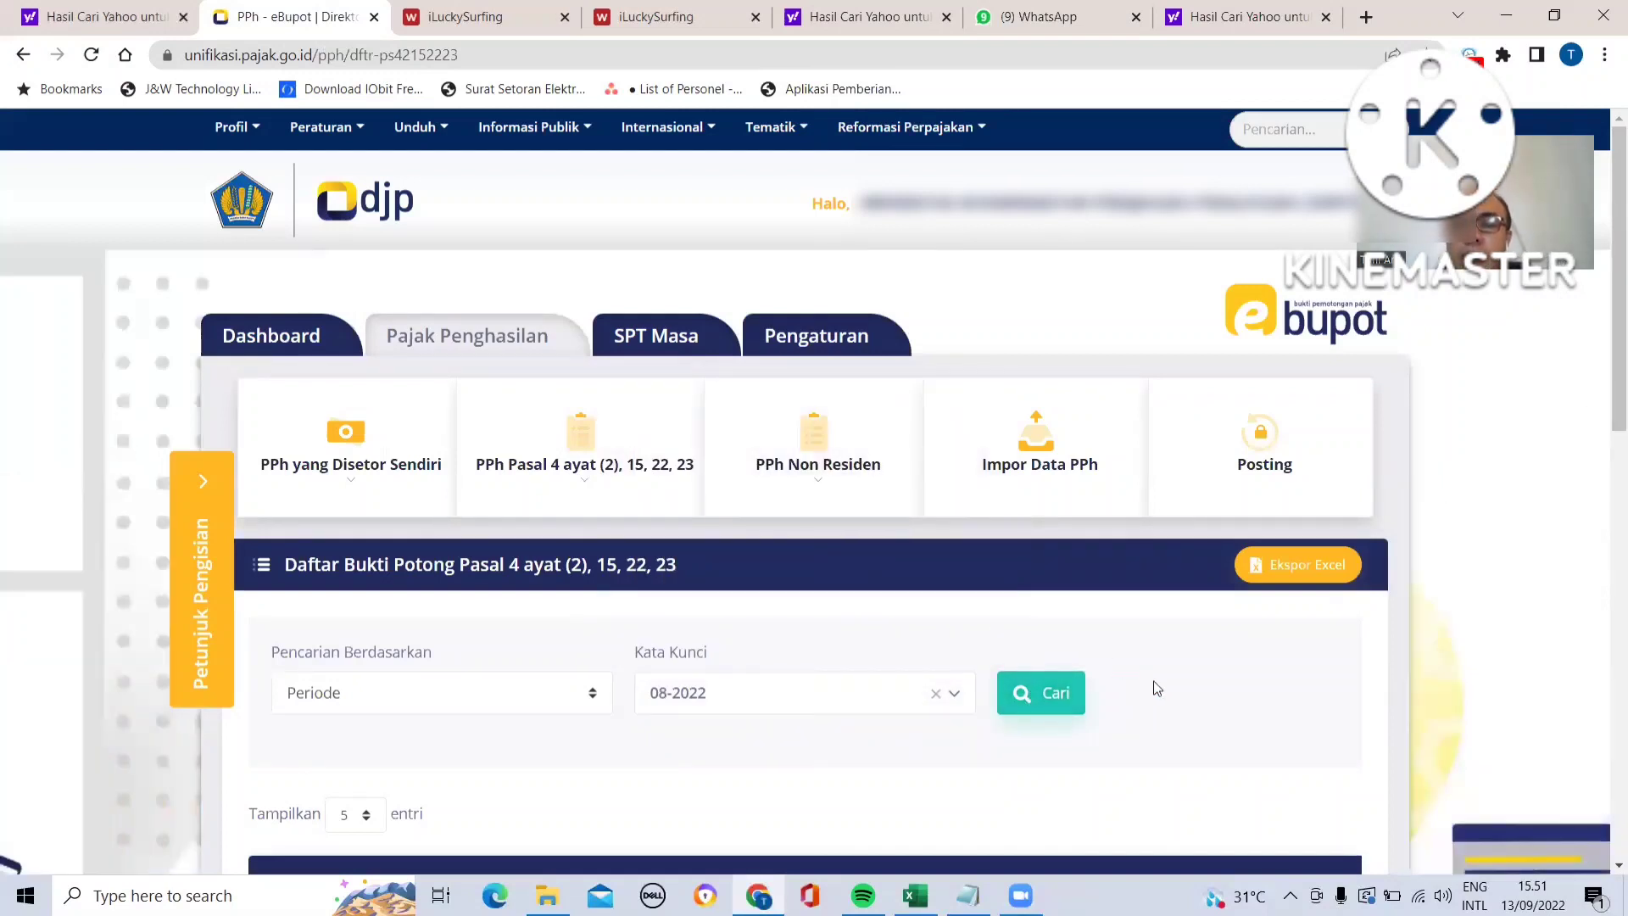
scroll(1151, 679, "down", 3)
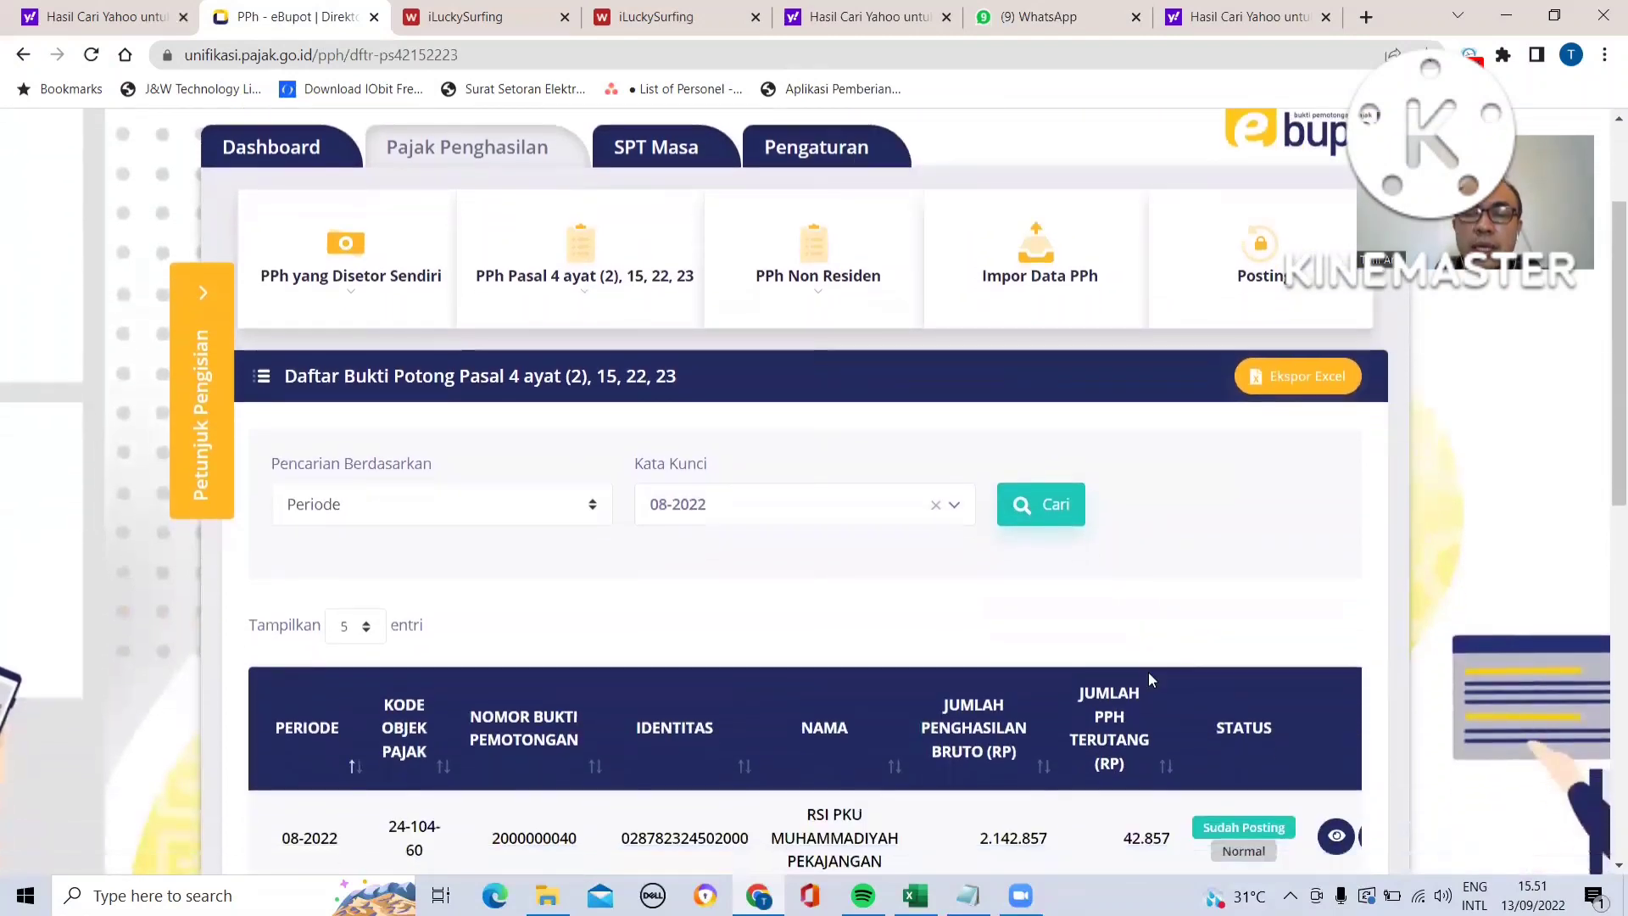
scroll(1152, 680, "down", 3)
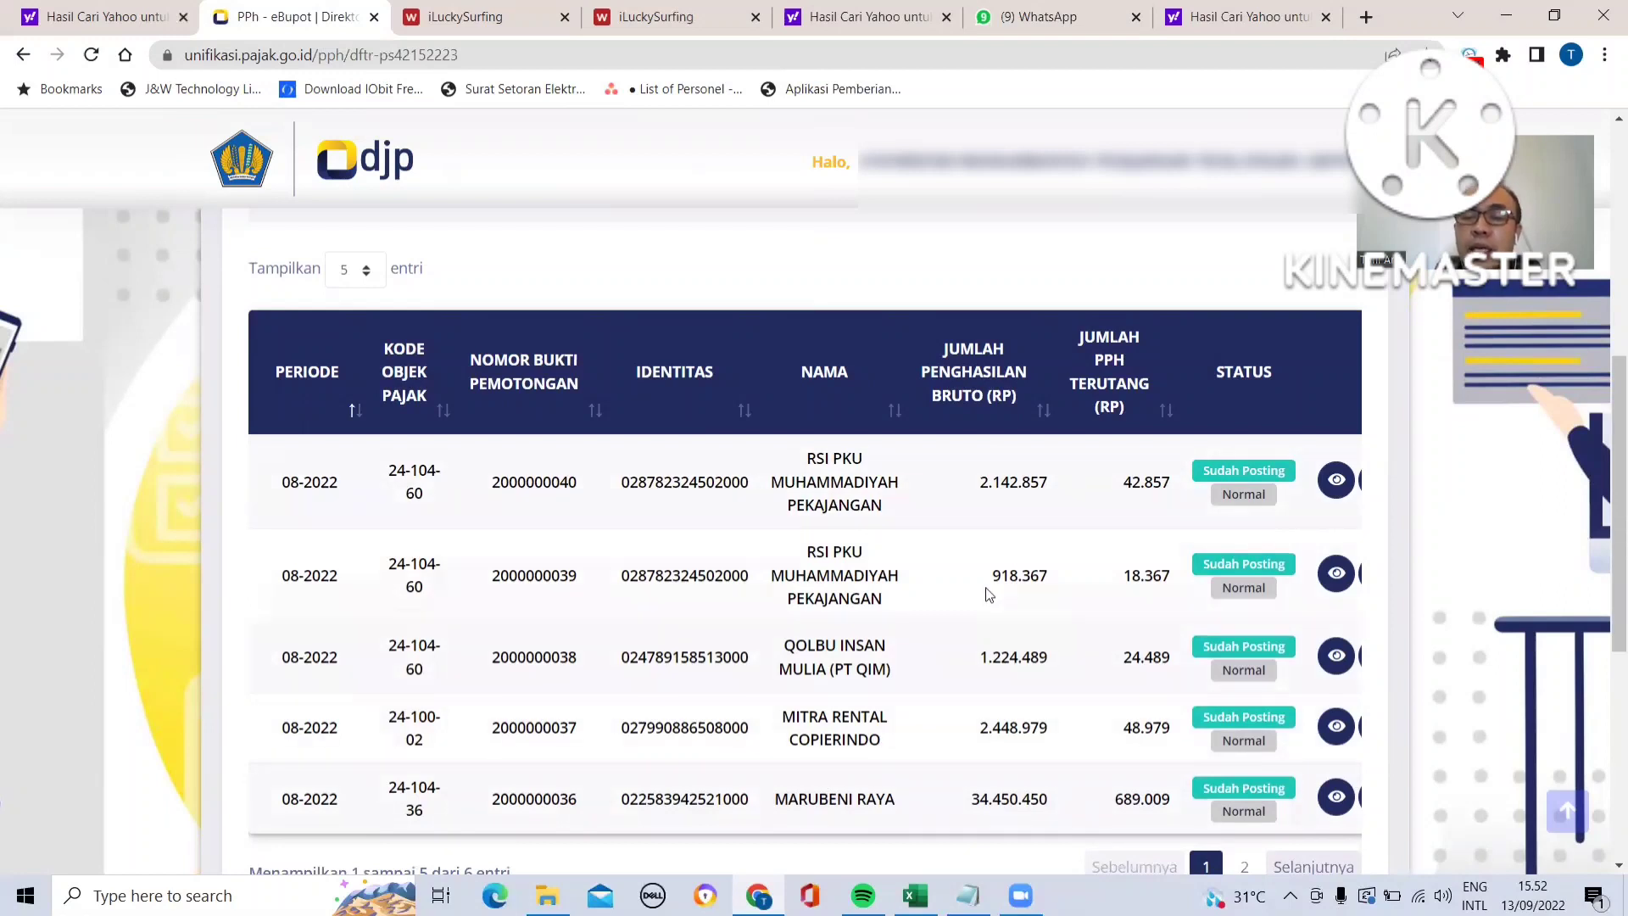
left_click(1297, 866)
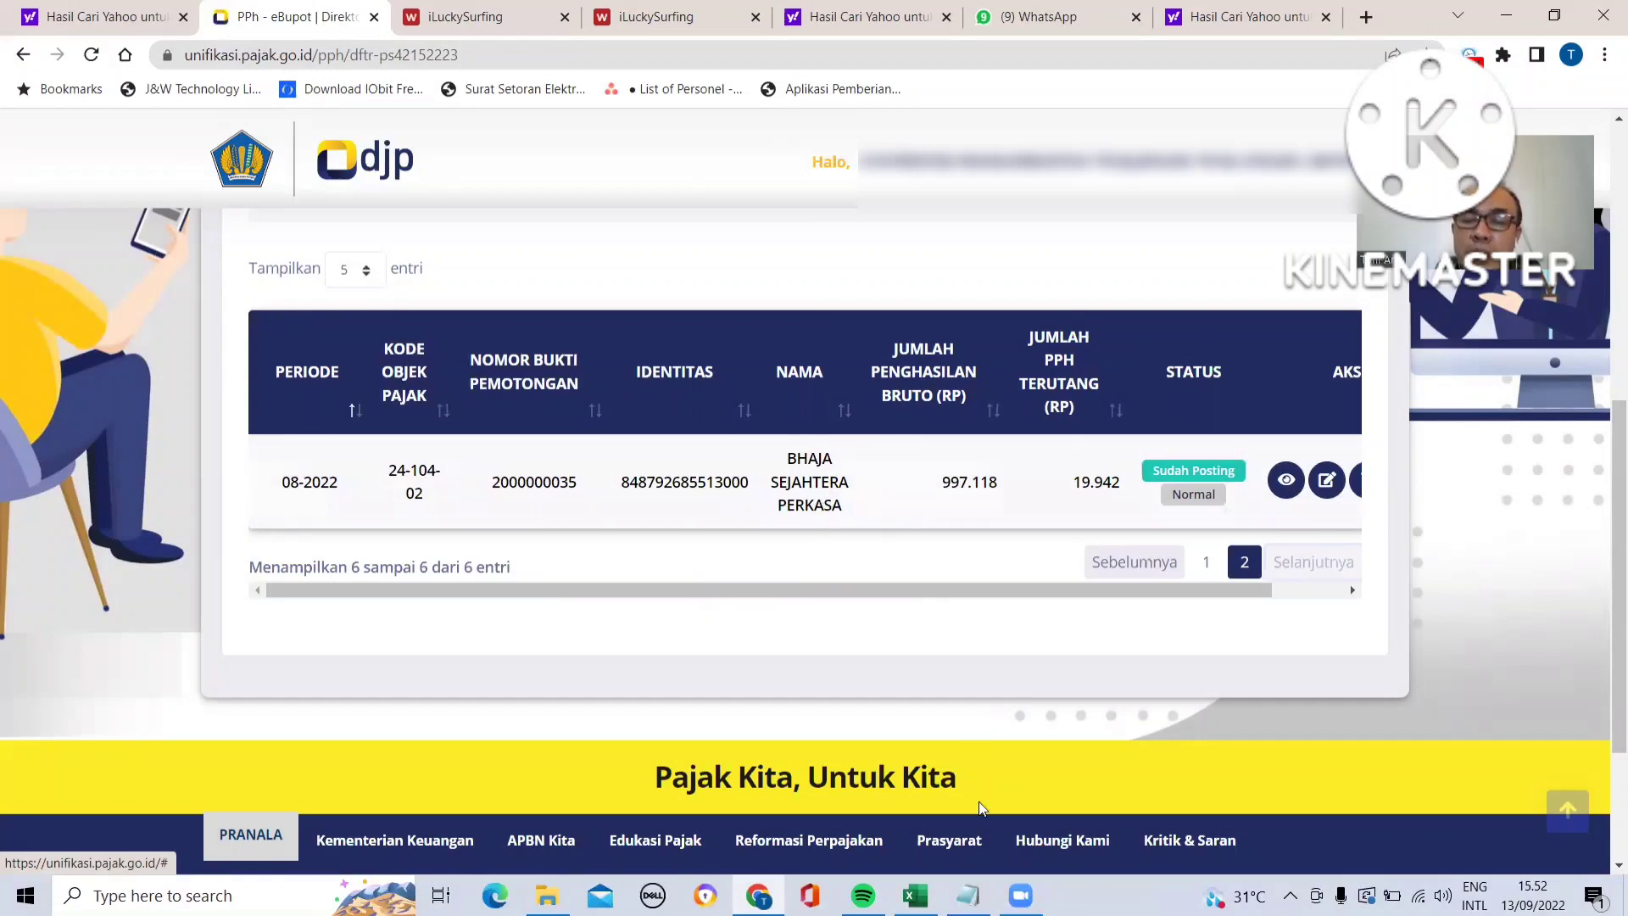
- Compare the recap workbook's recipient rows against the listed August slips
key("alt+Tab")
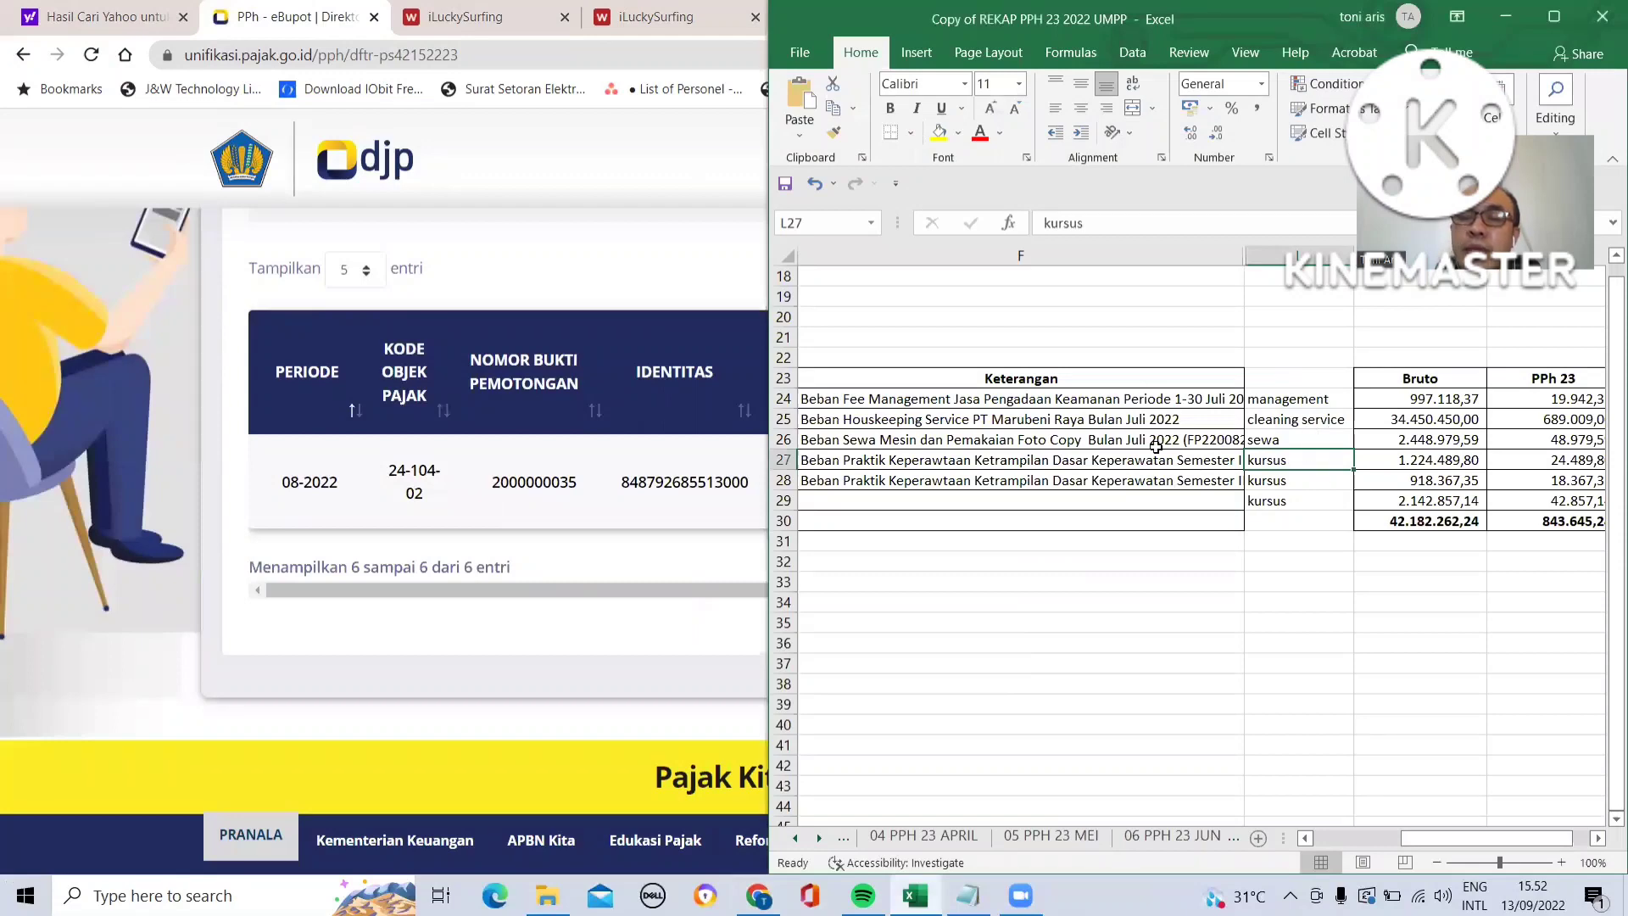
left_click(1075, 397)
key("ctrl+Left")
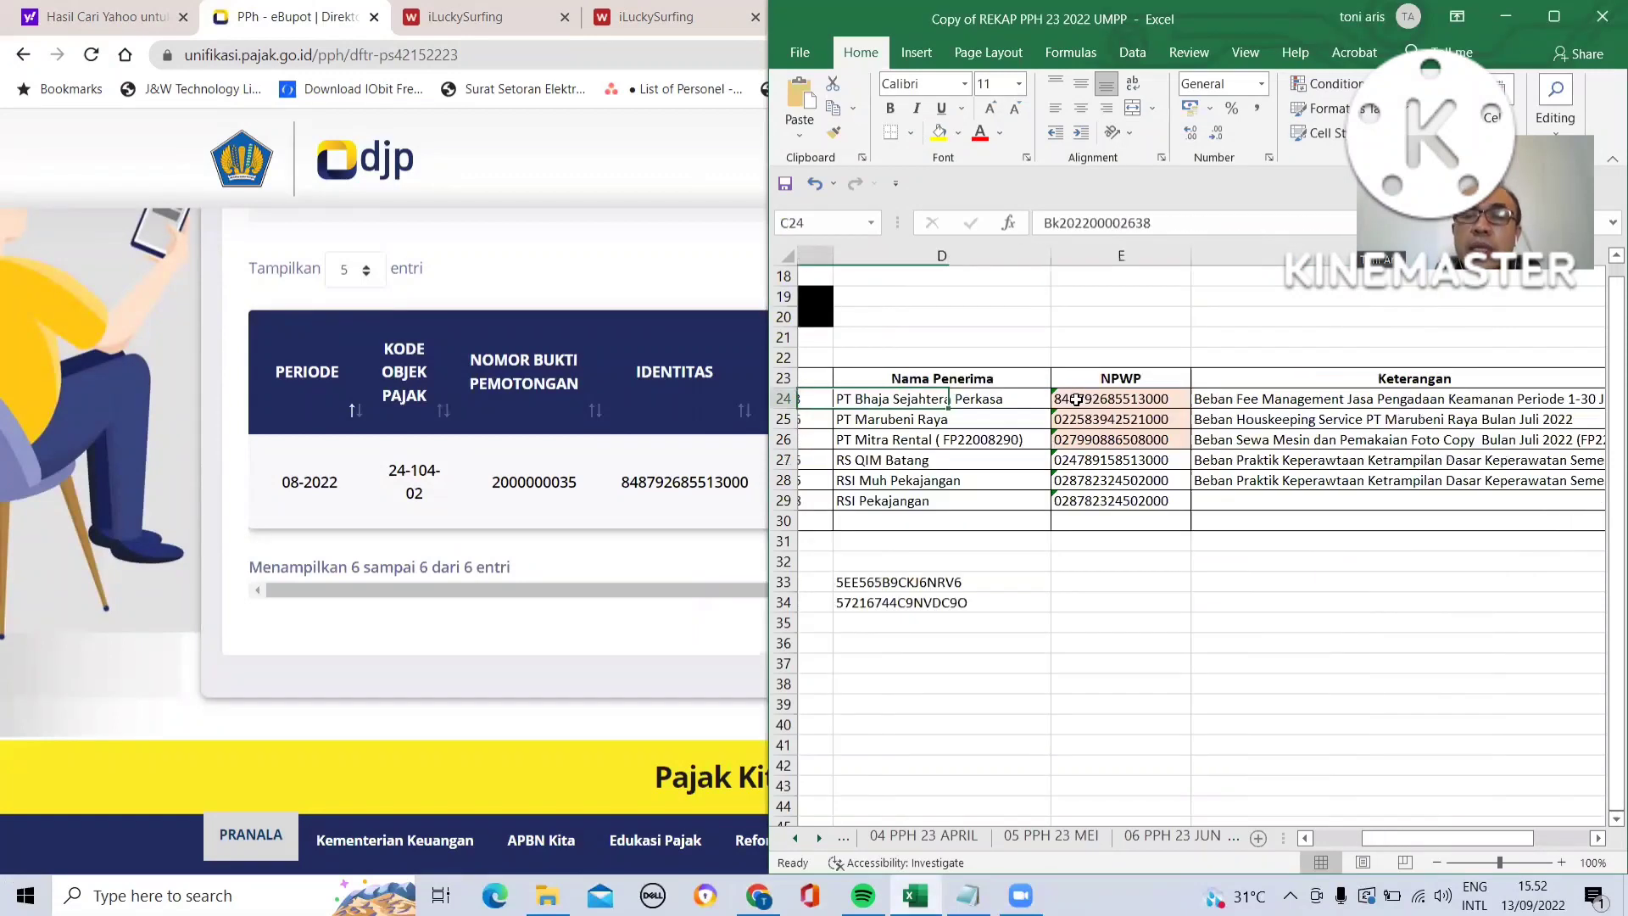
key("ctrl+Left")
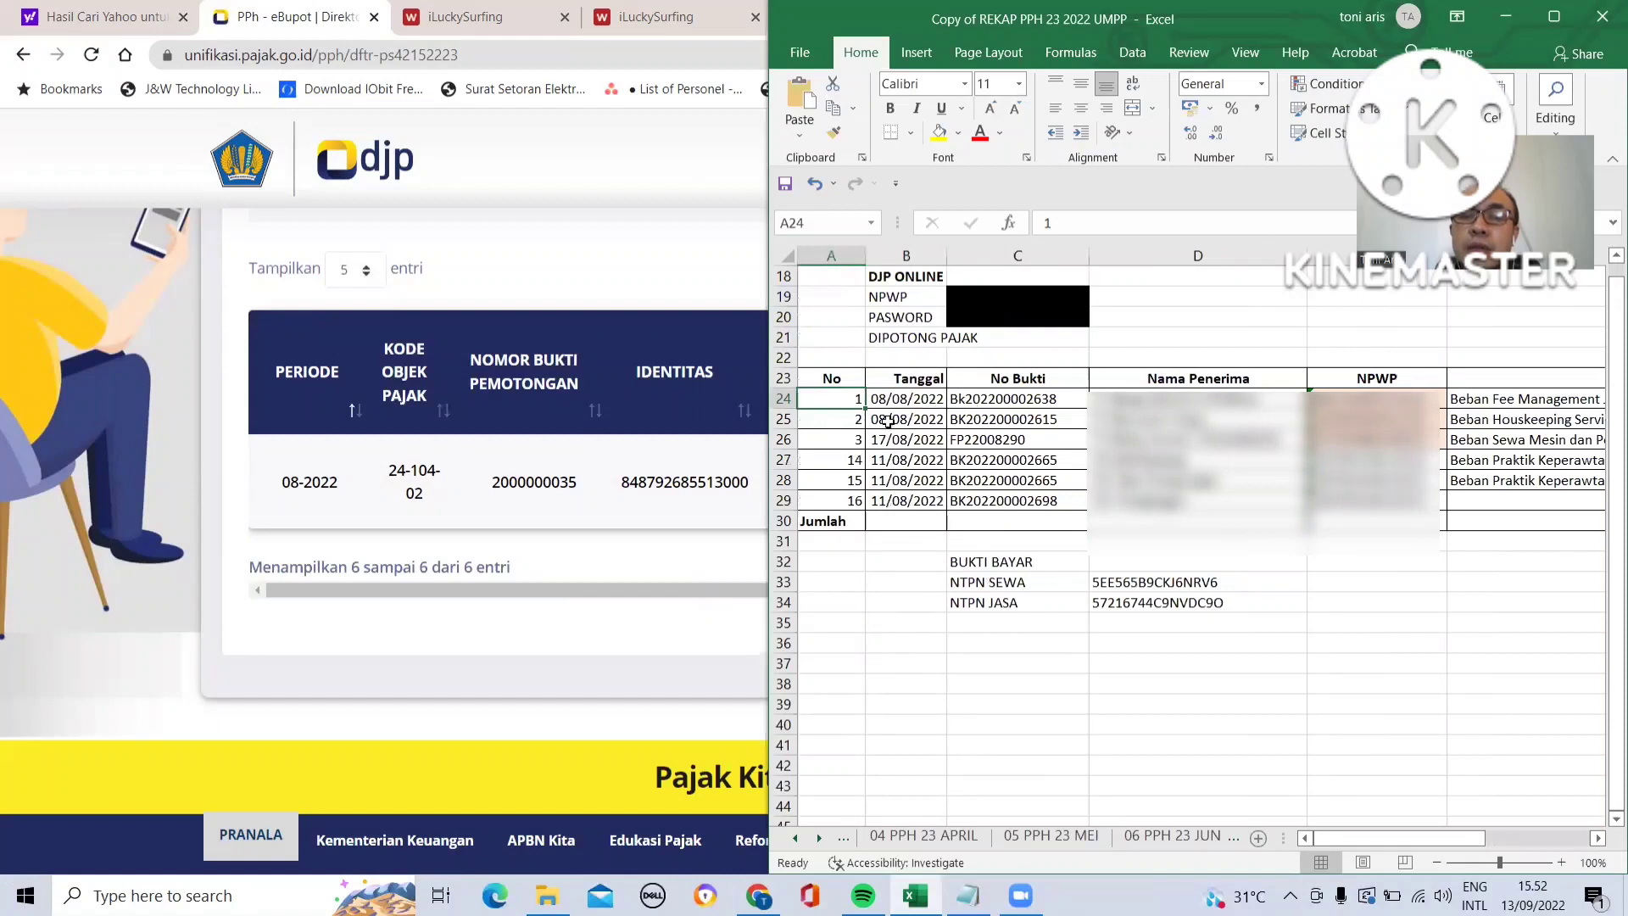
left_click(853, 421)
key("Down")
key("Down")
key("Down")
key("Down")
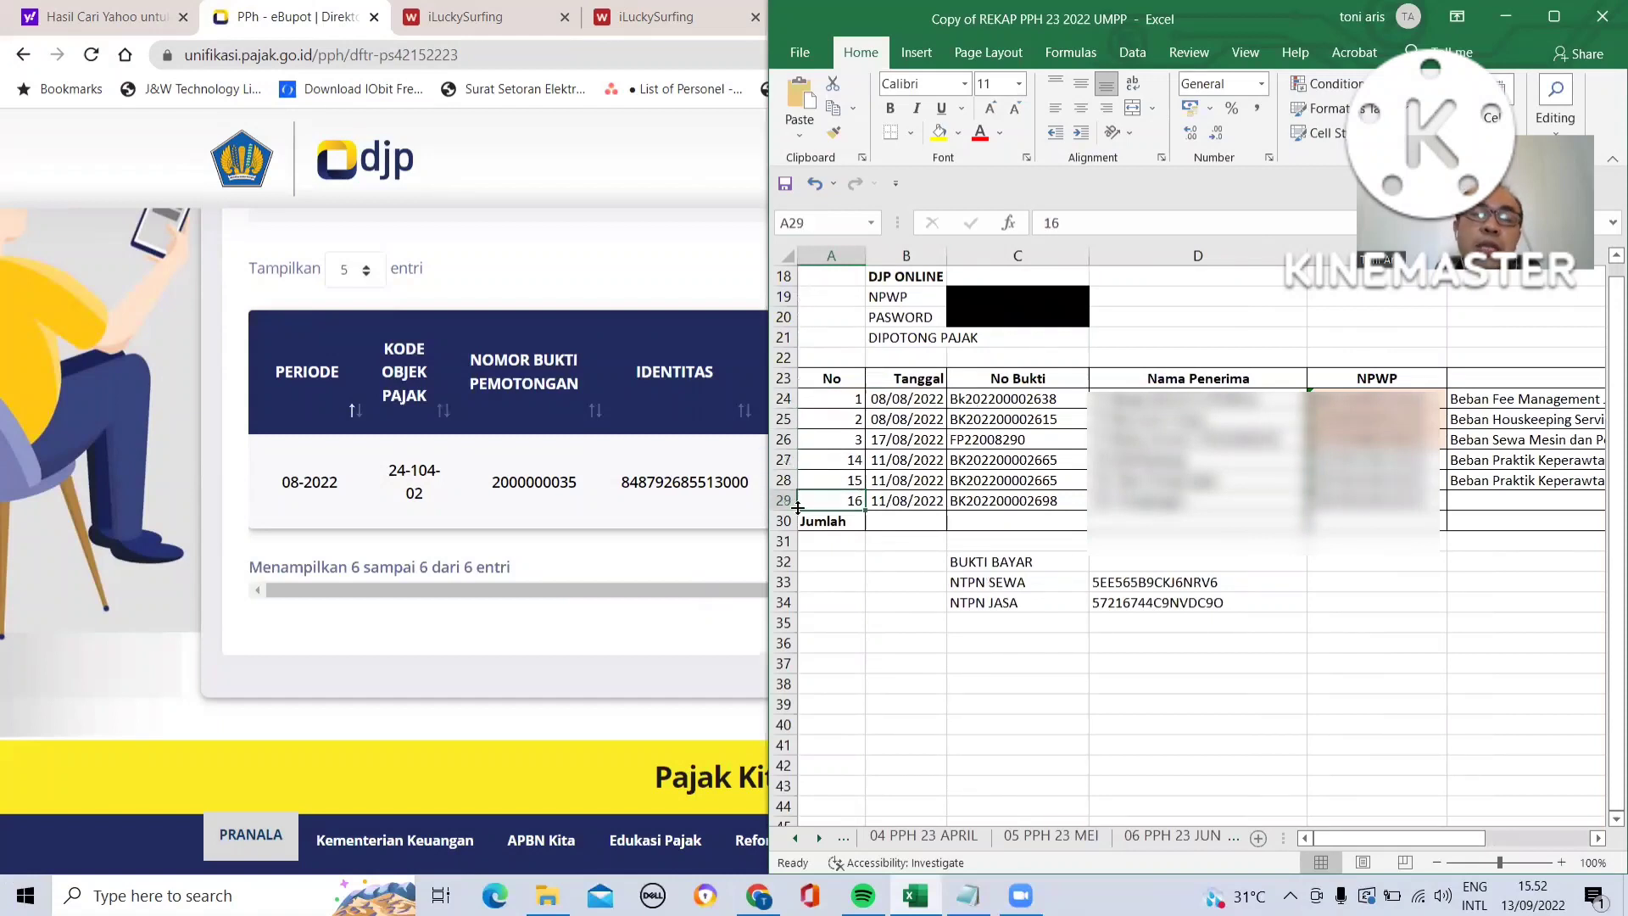
left_click(598, 564)
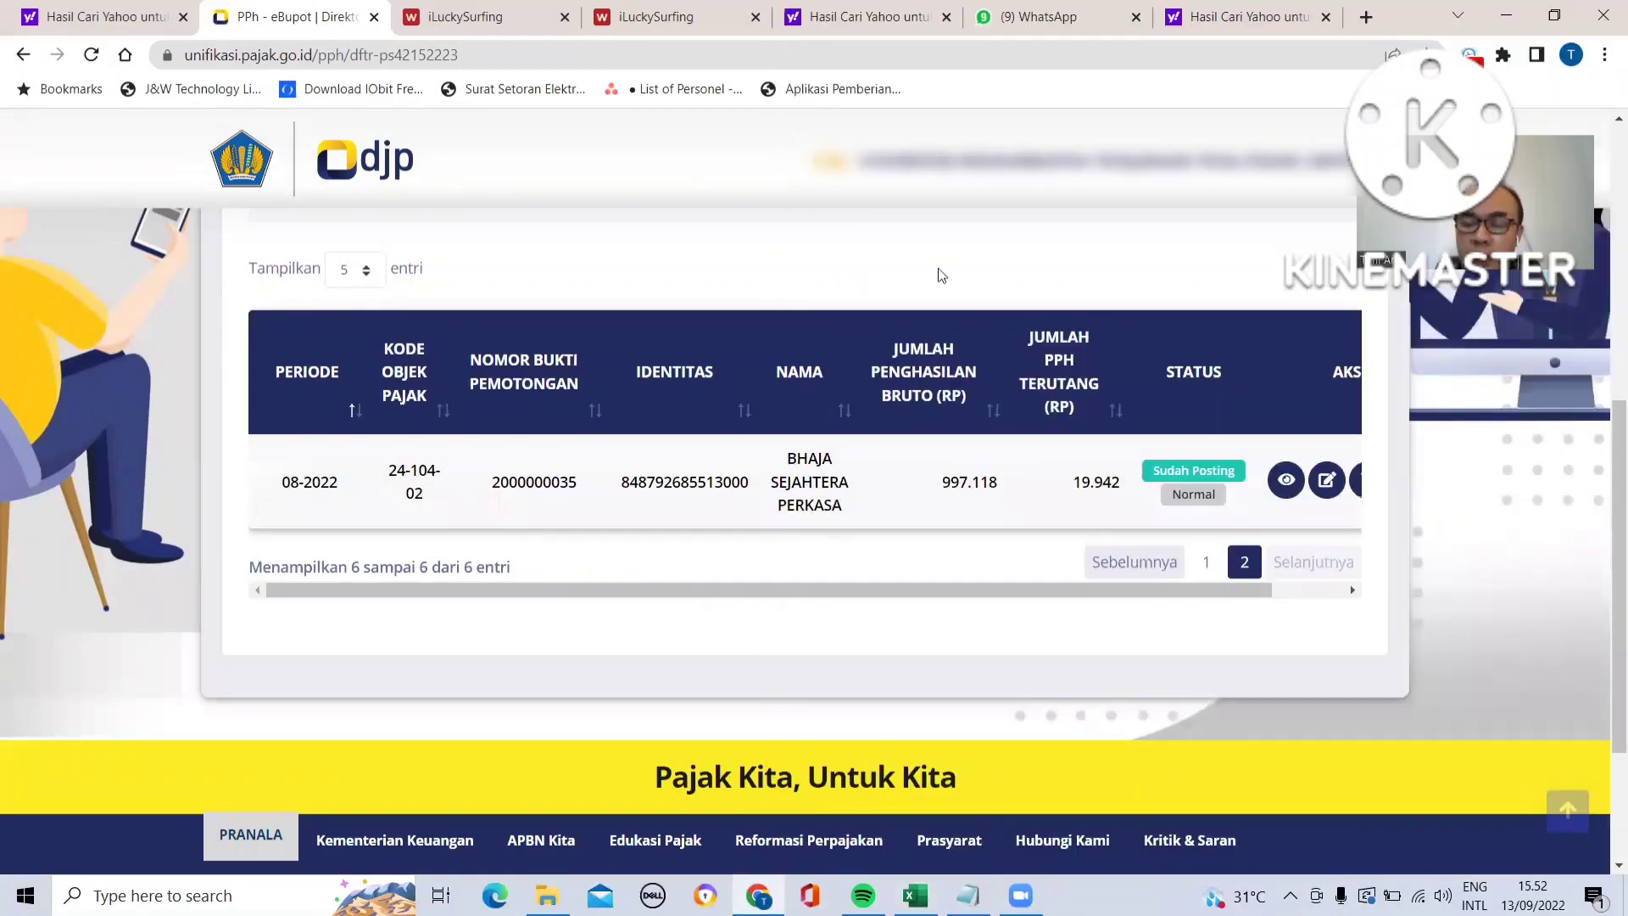
scroll(939, 275, "up", 3)
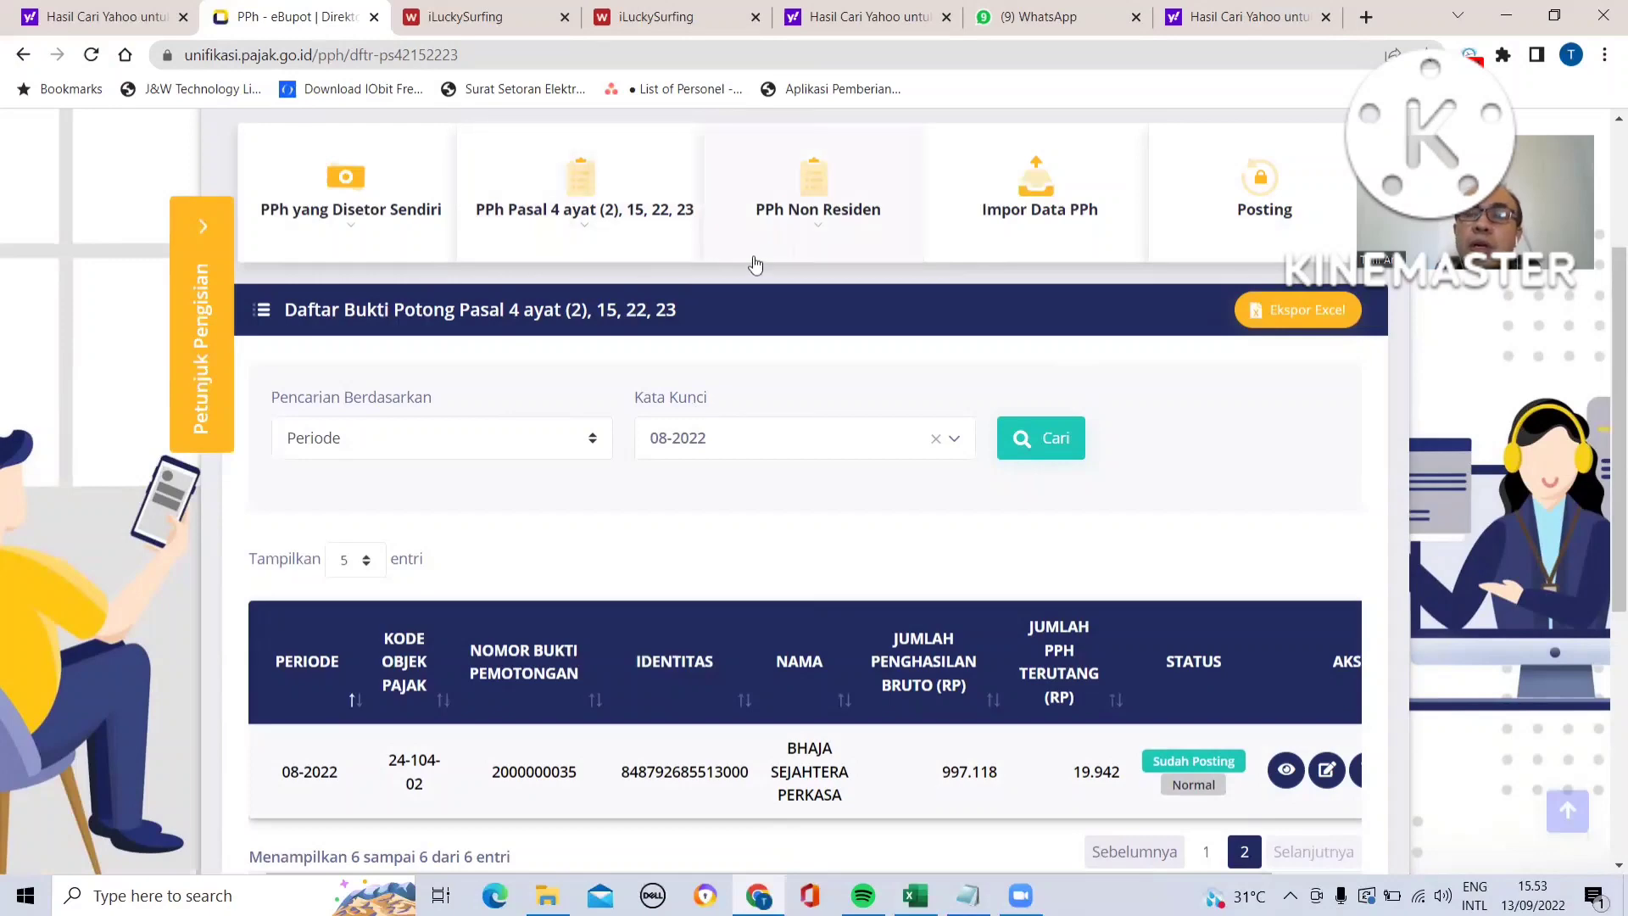
left_click(1265, 185)
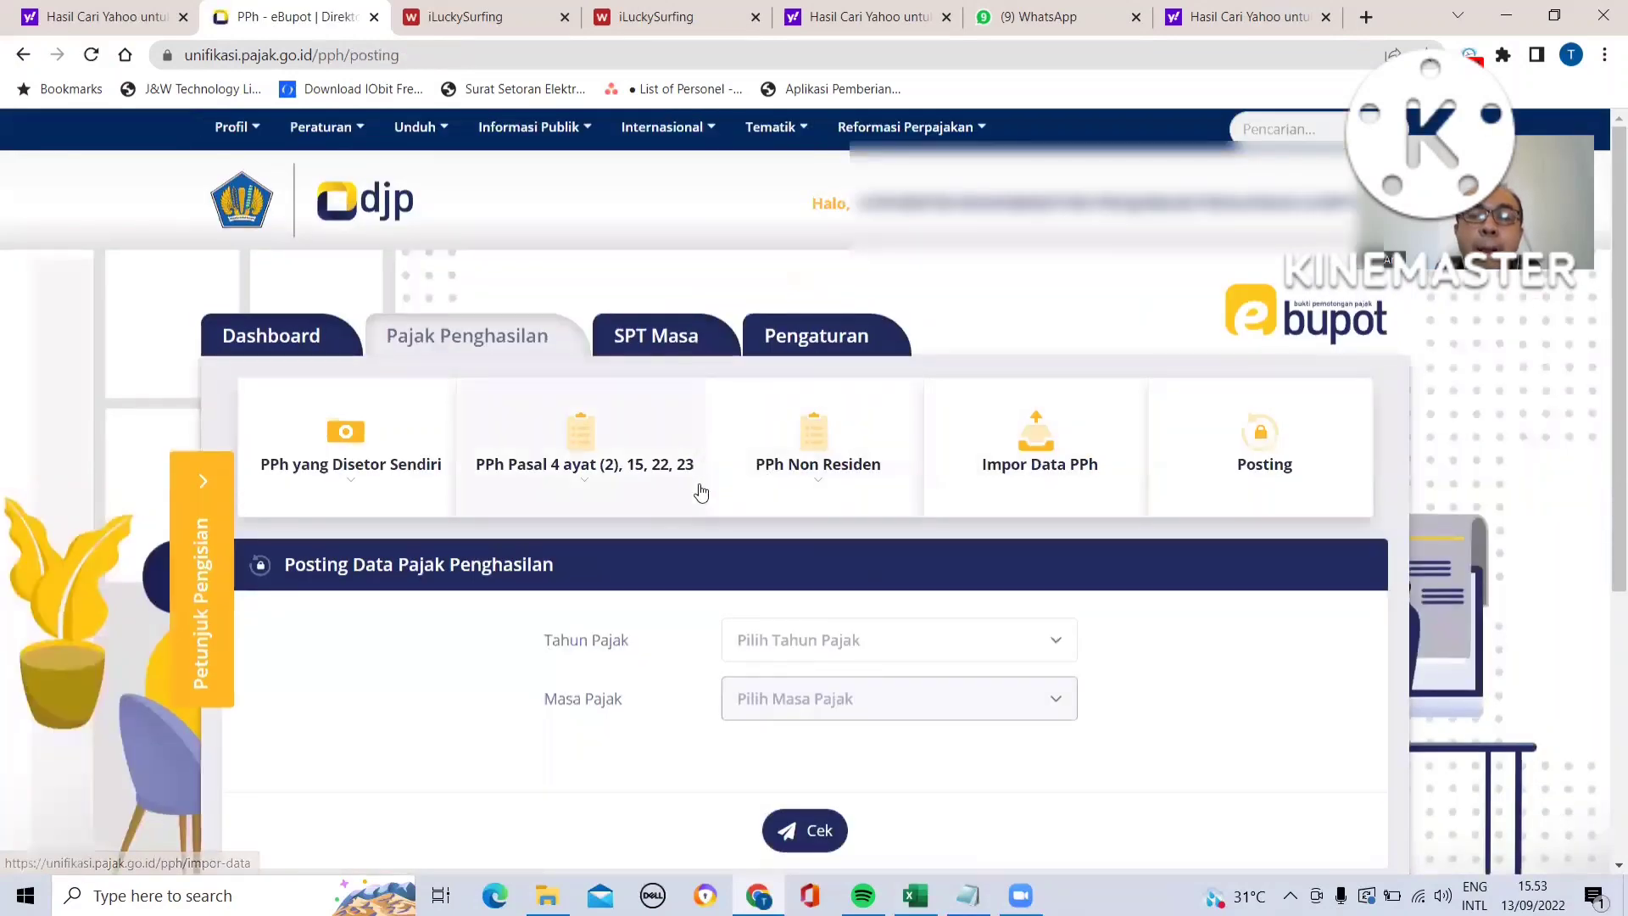
left_click(1063, 653)
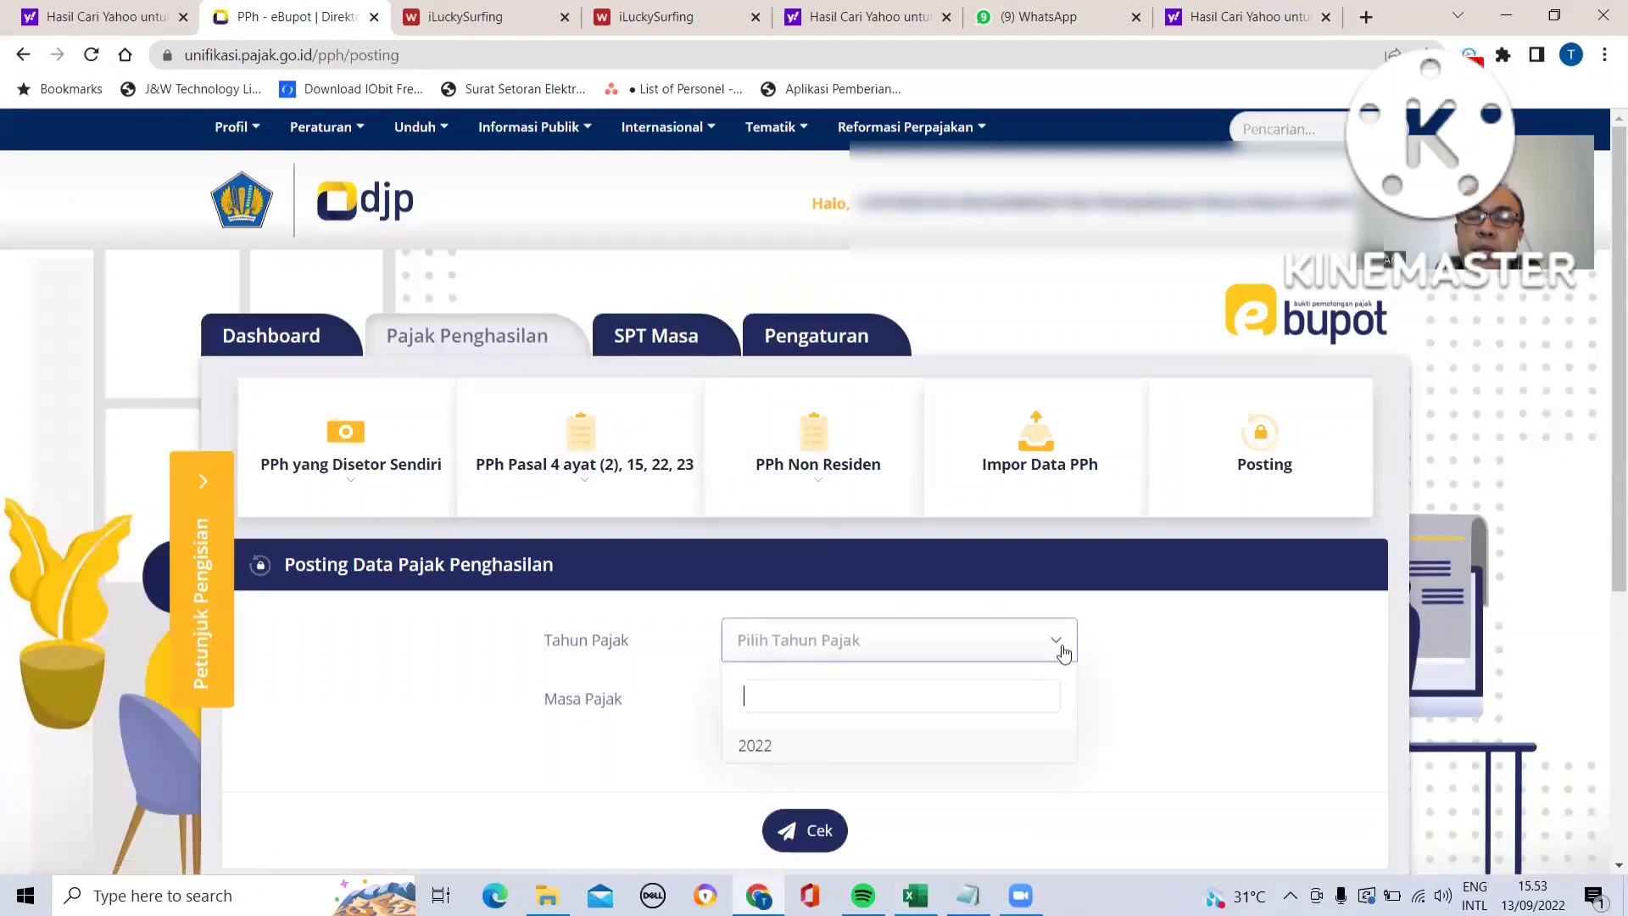
left_click(992, 741)
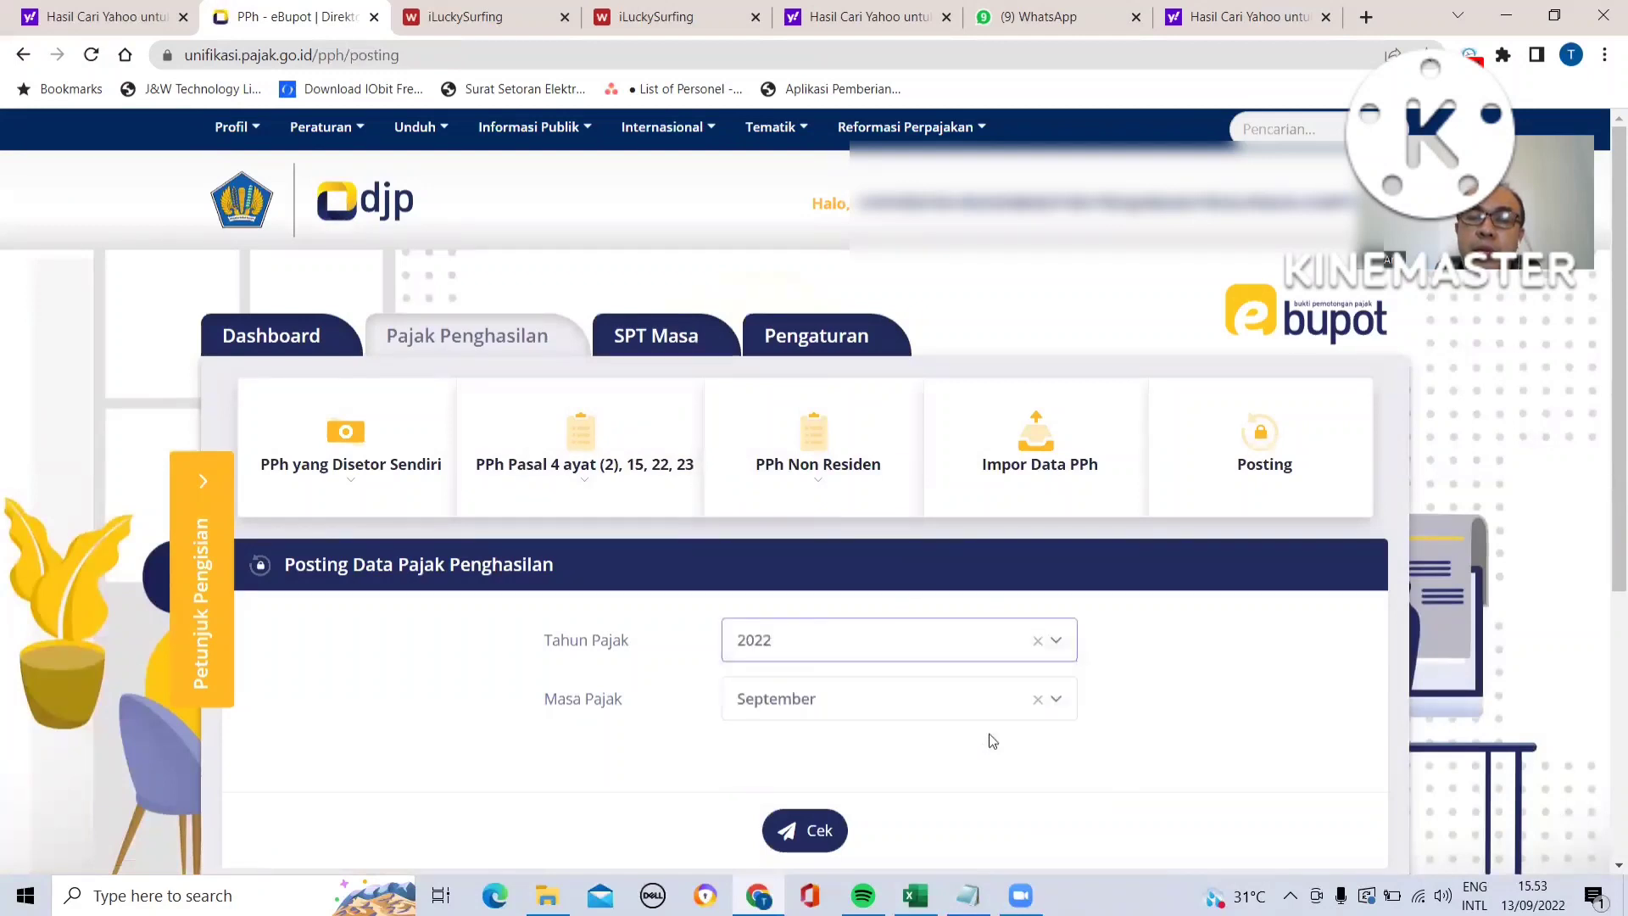
left_click(1063, 709)
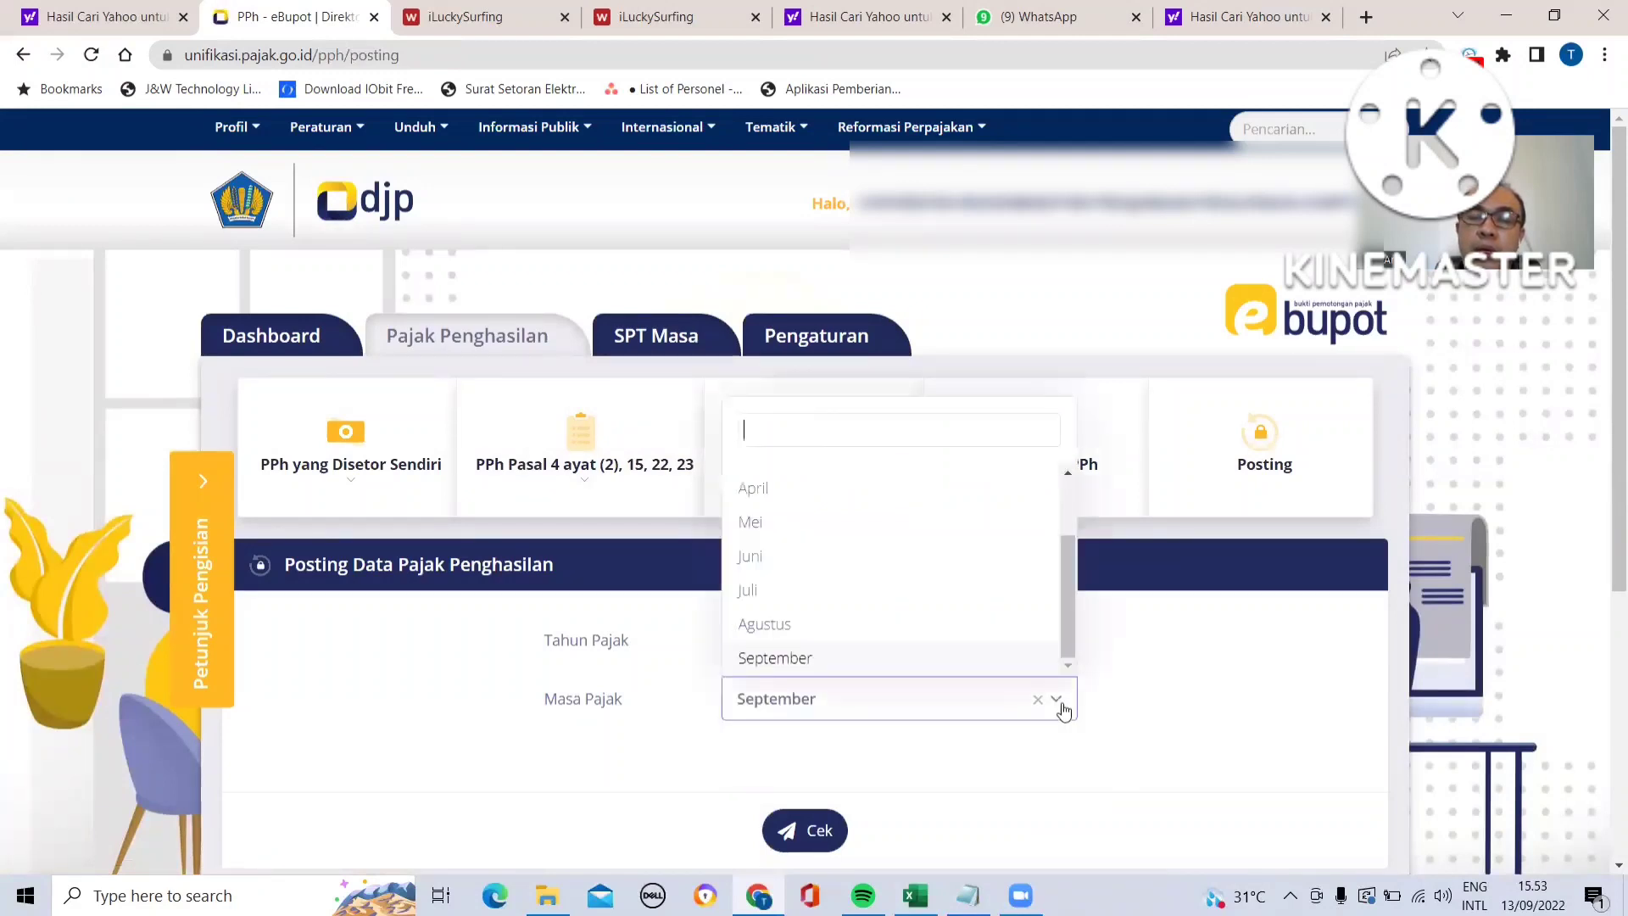
left_click(944, 626)
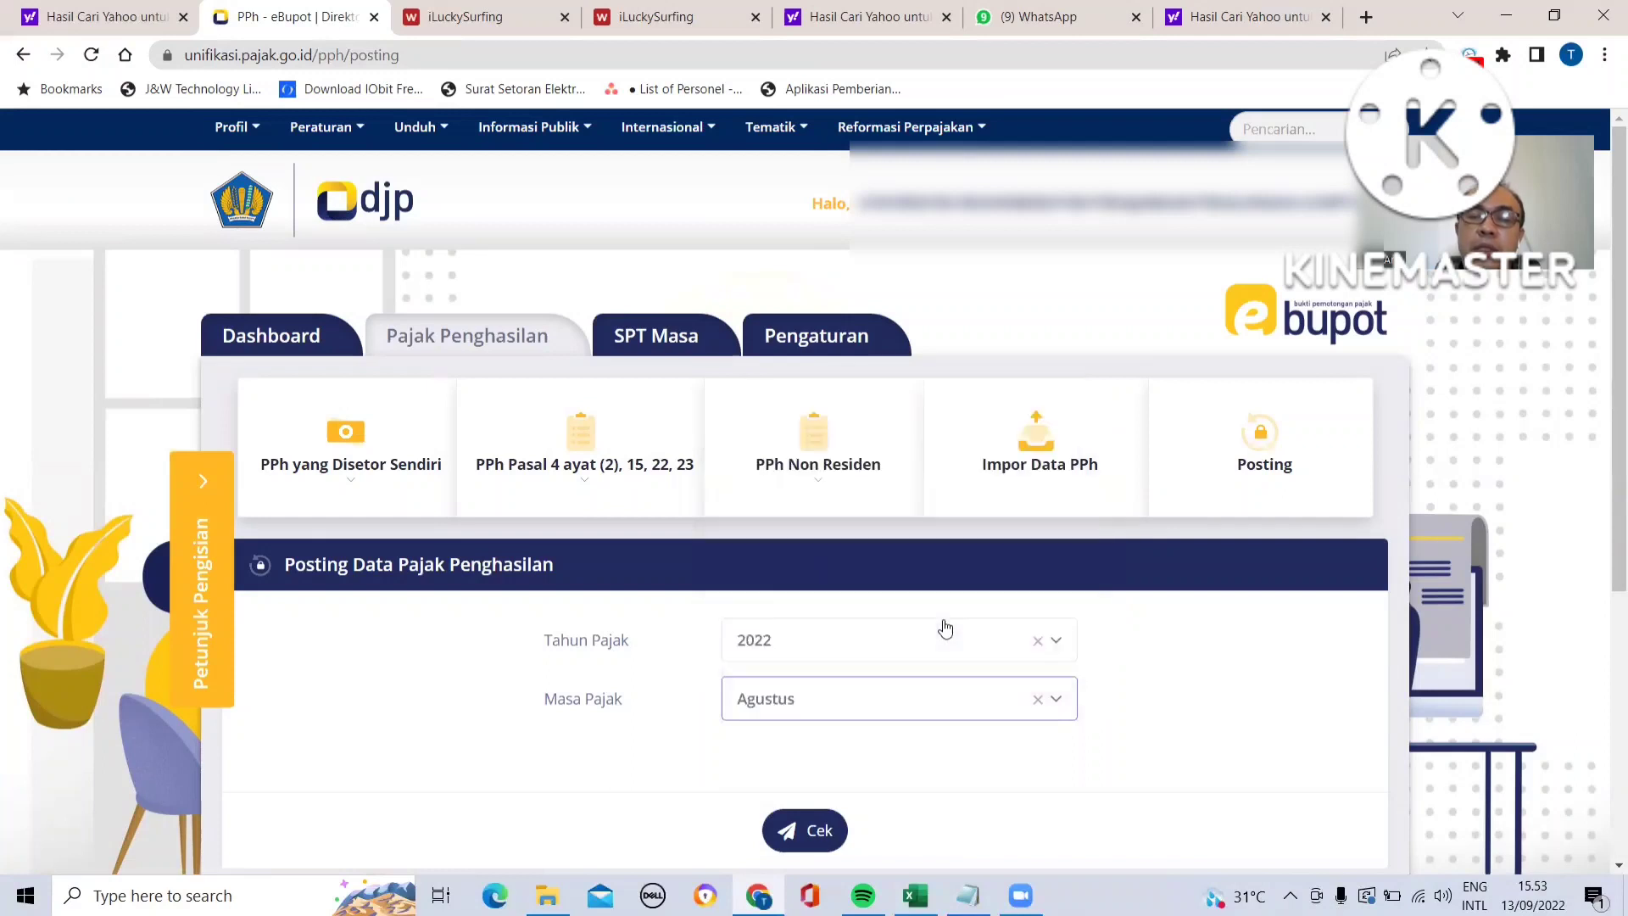
- Post the income tax withholding data for tax year 2022, period Agustus, confirming the posting
left_click(1259, 449)
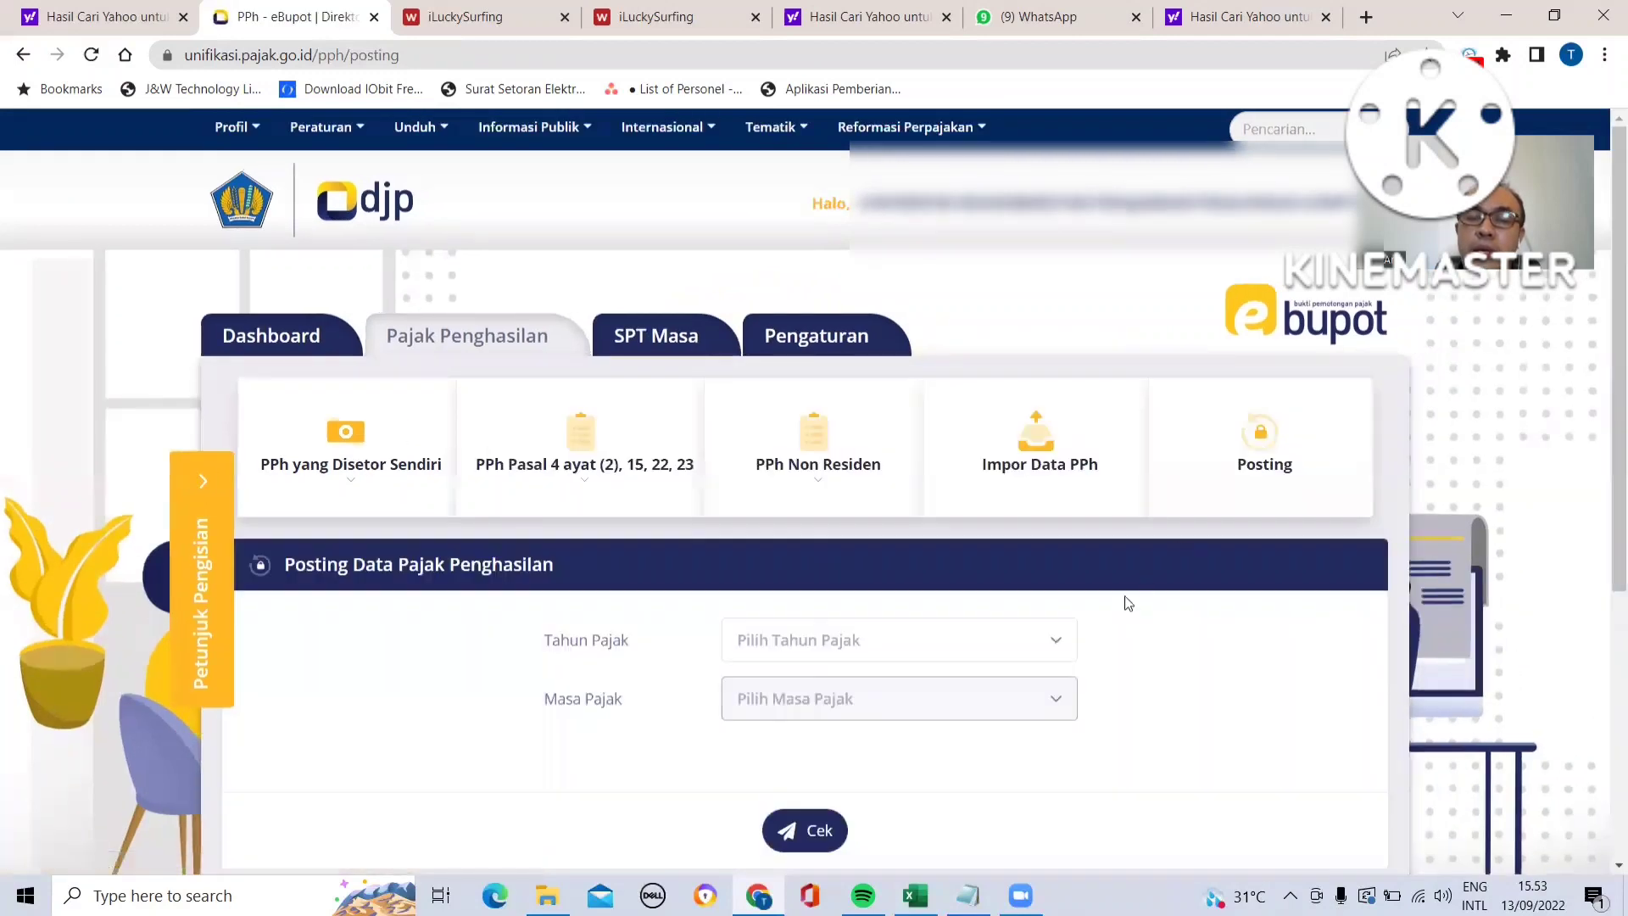
left_click(1055, 643)
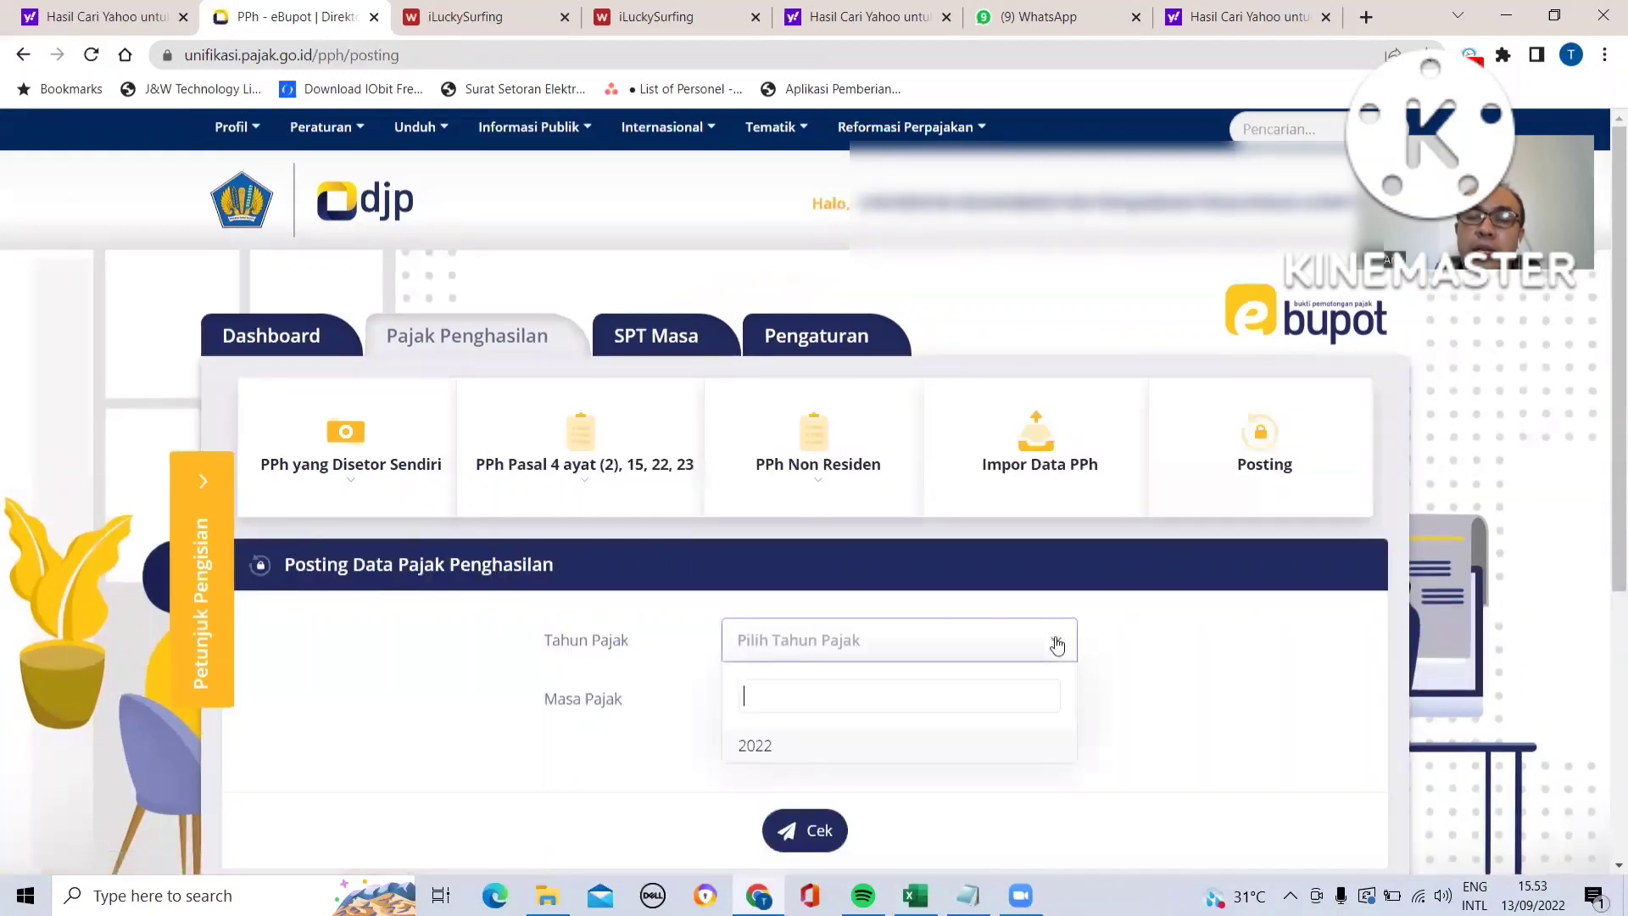
left_click(974, 746)
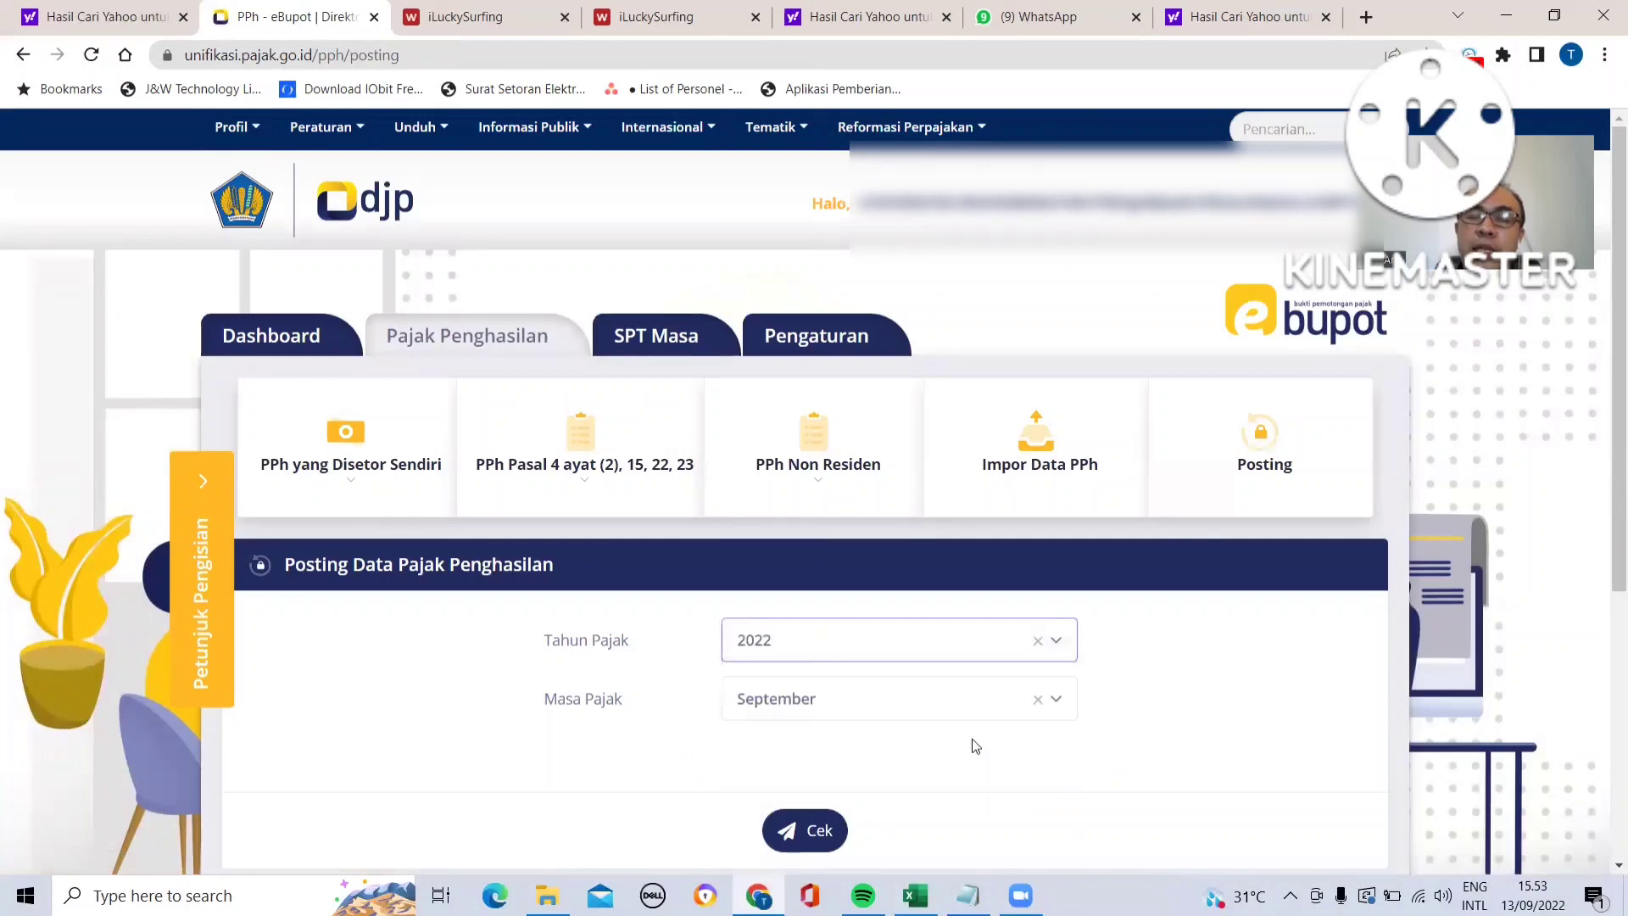
left_click(1055, 701)
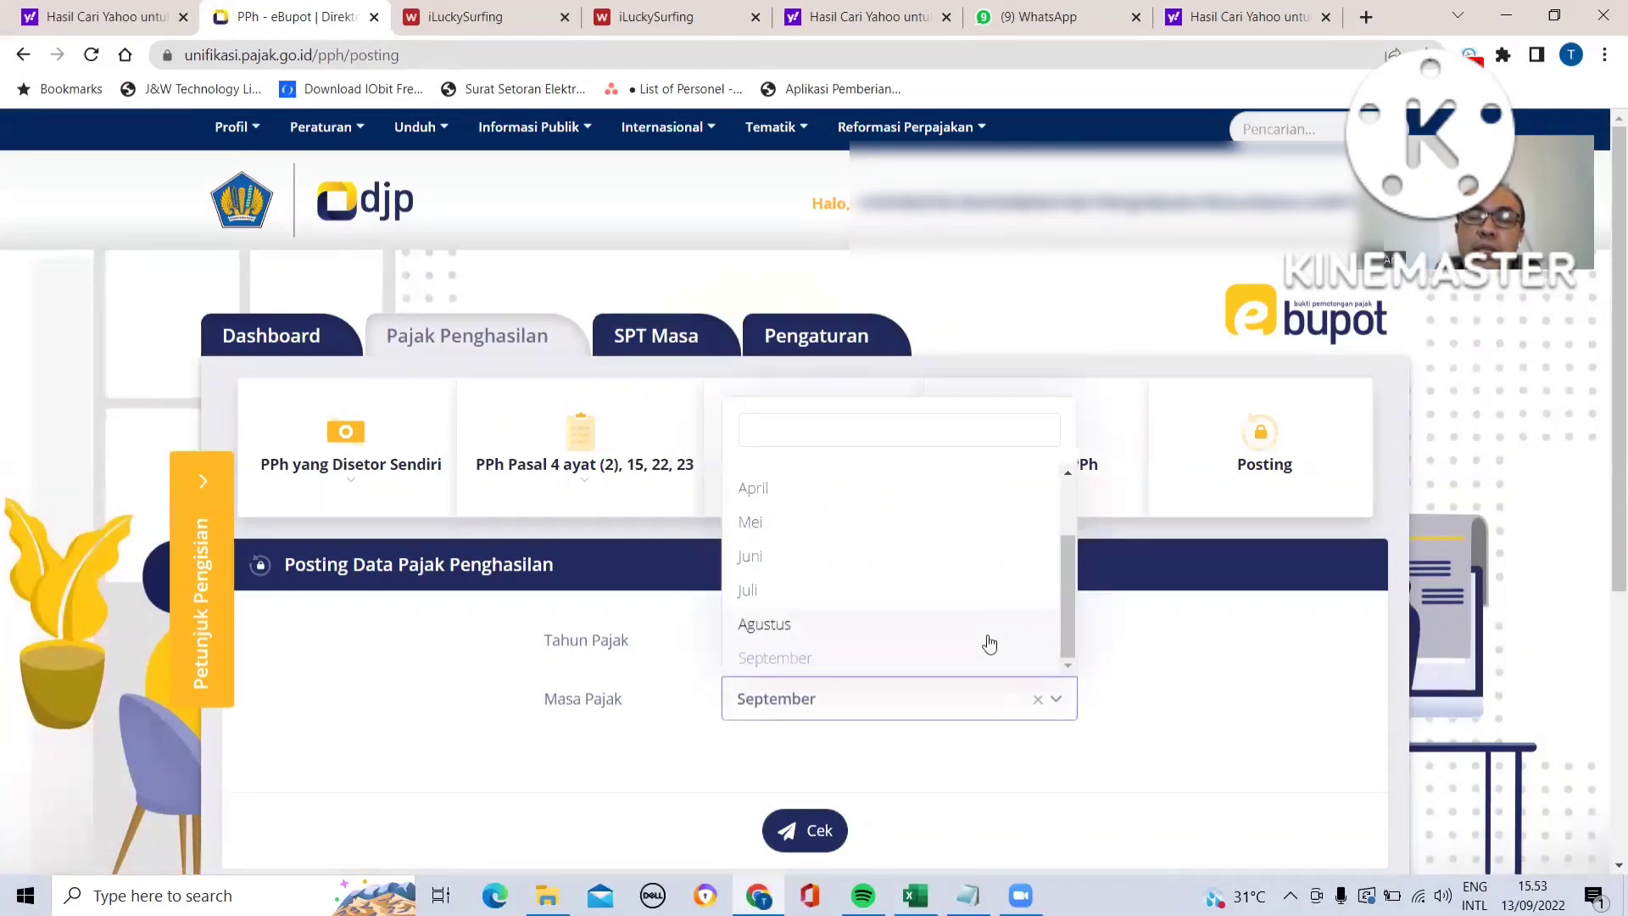
left_click(988, 627)
left_click(819, 836)
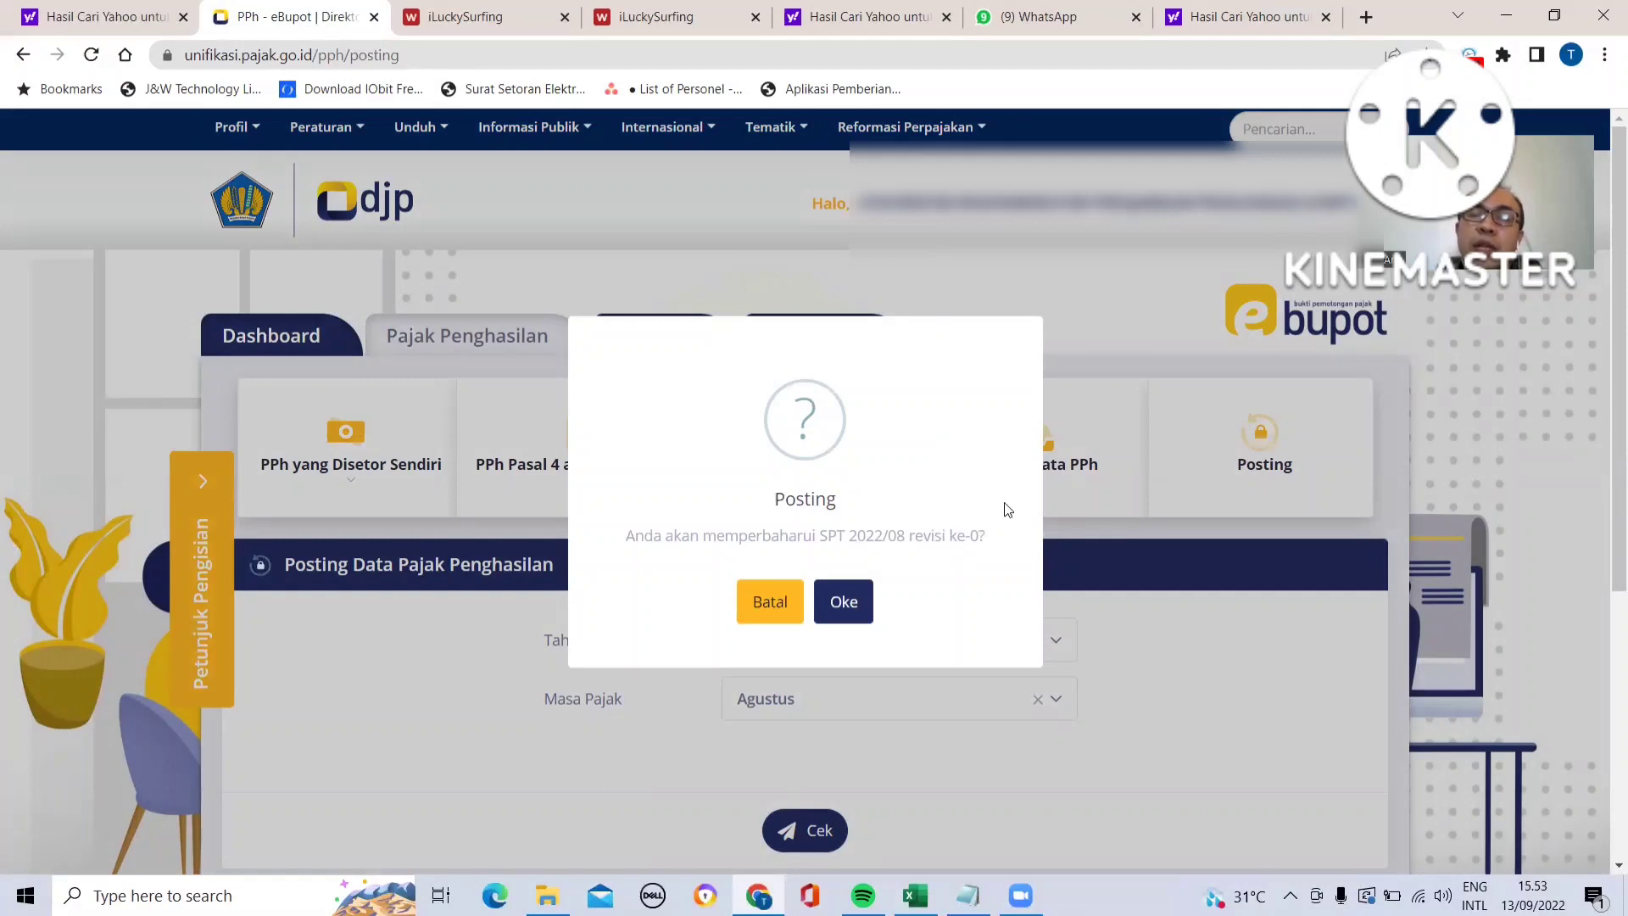
left_click(844, 602)
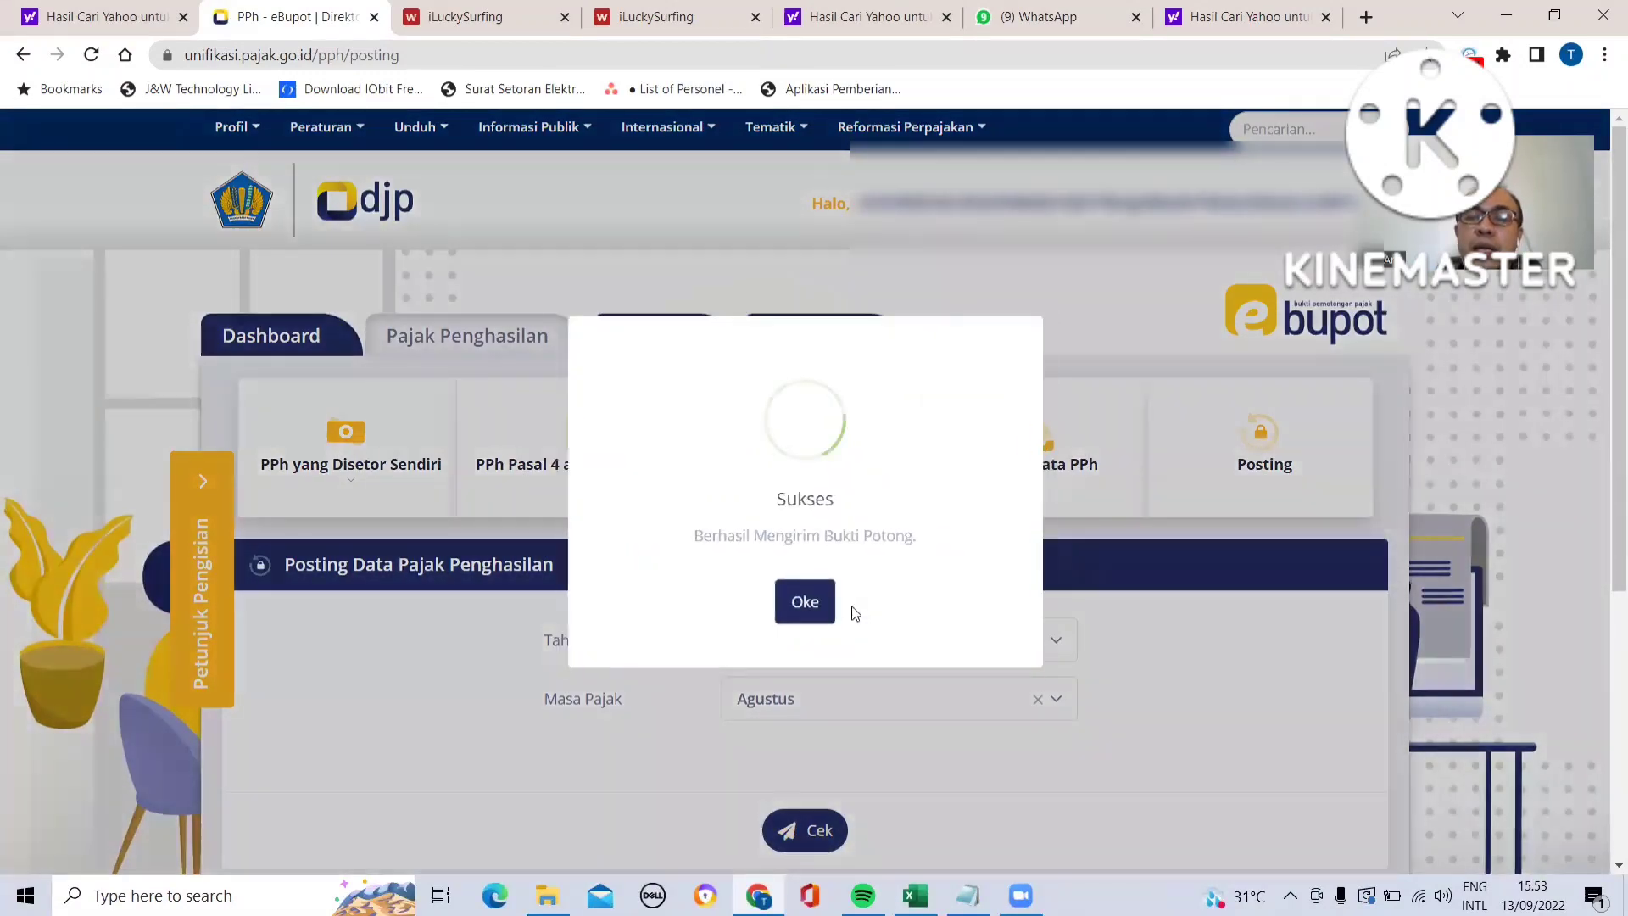
left_click(805, 604)
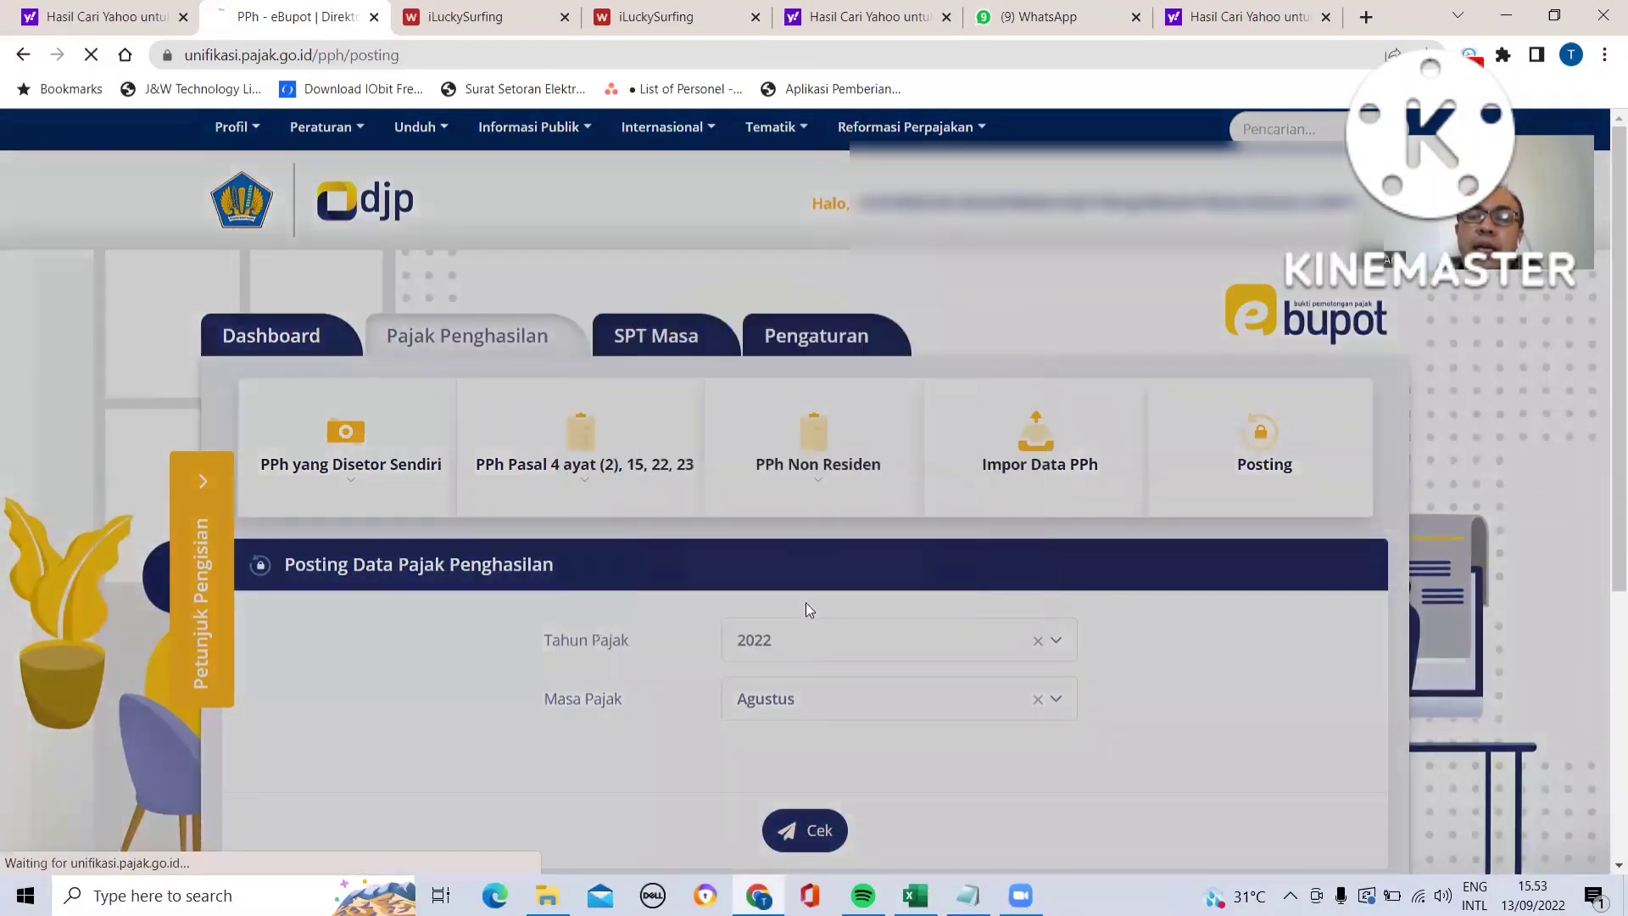
- List the Pasal 4 ayat (2), 15, 22, 23 withholding slips for period 08-2022 and review their posting status
left_click(588, 480)
left_click(580, 568)
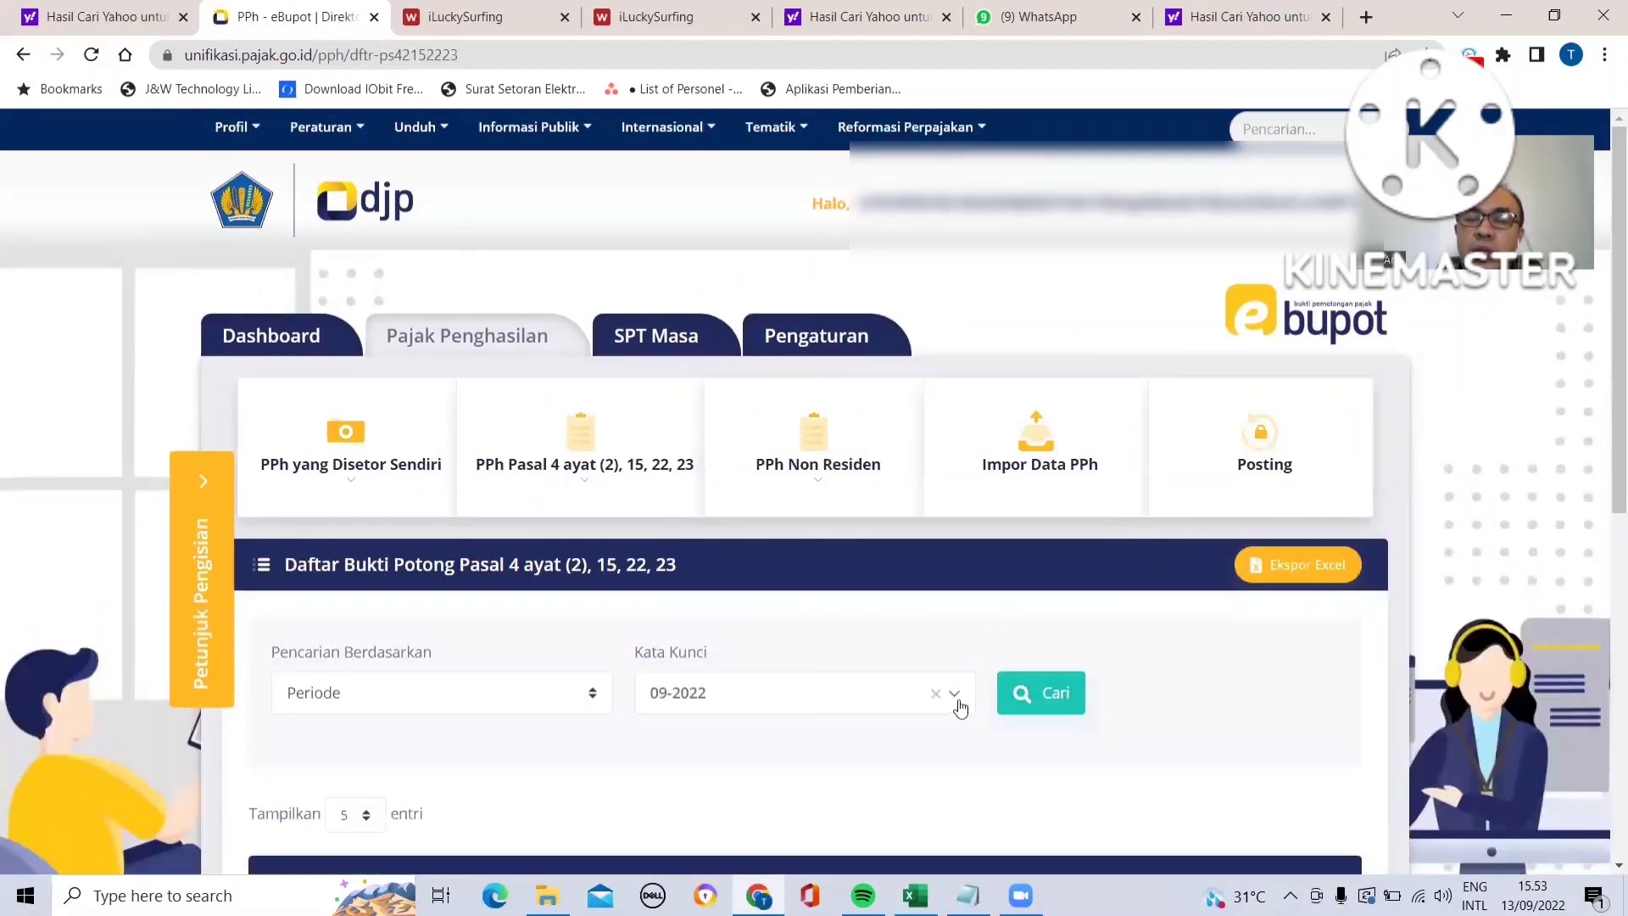
left_click(958, 702)
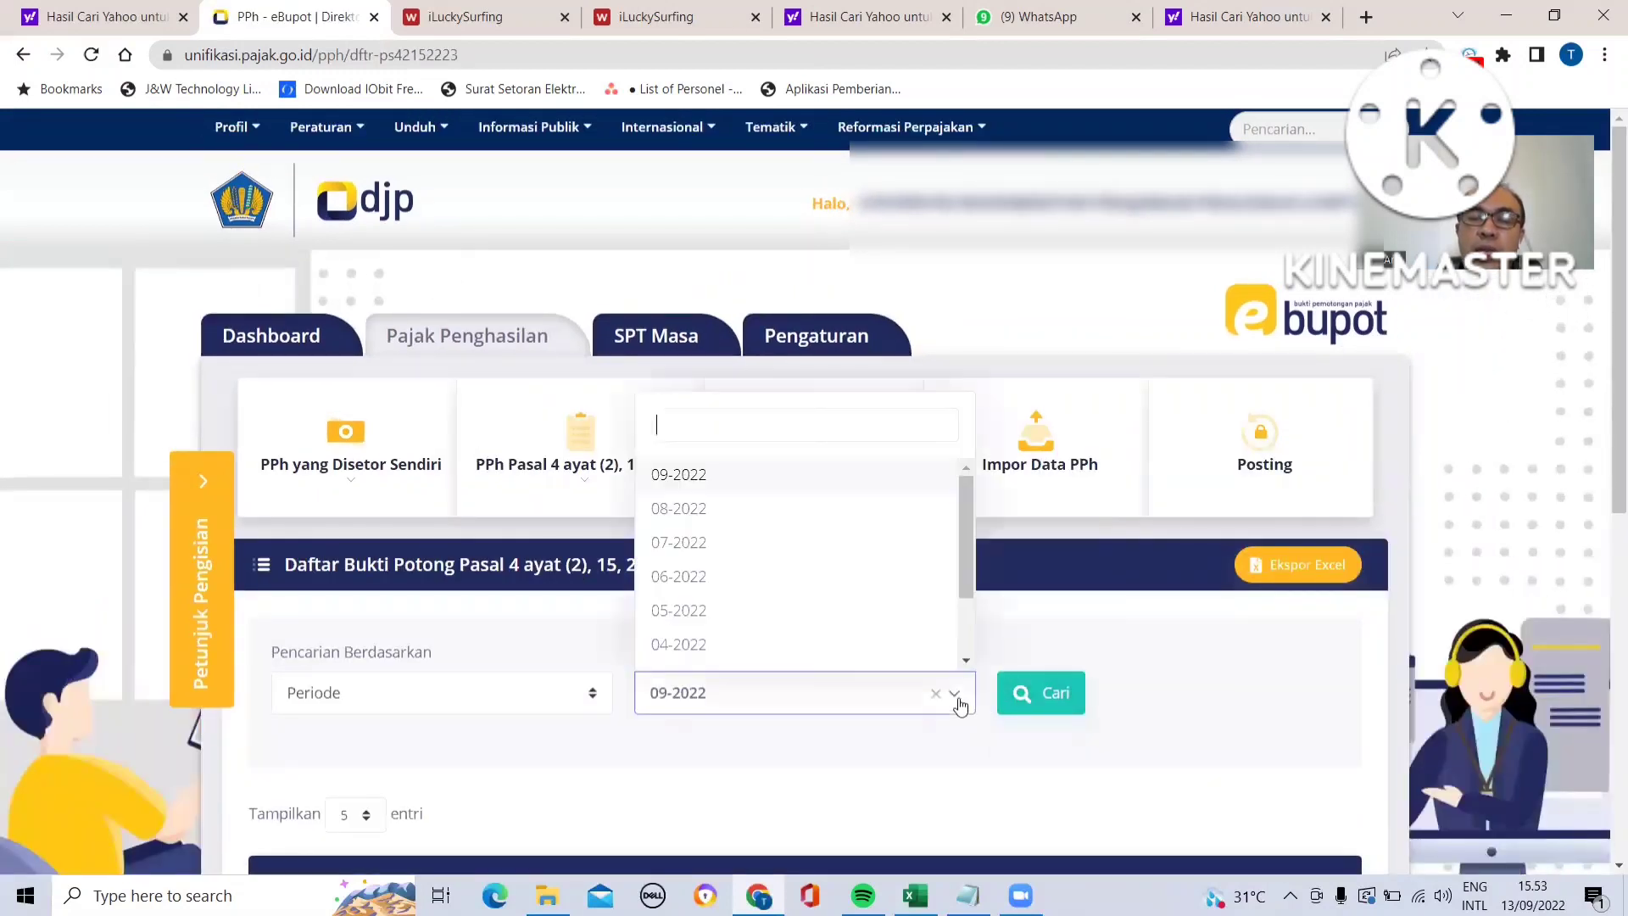
left_click(841, 516)
left_click(1048, 694)
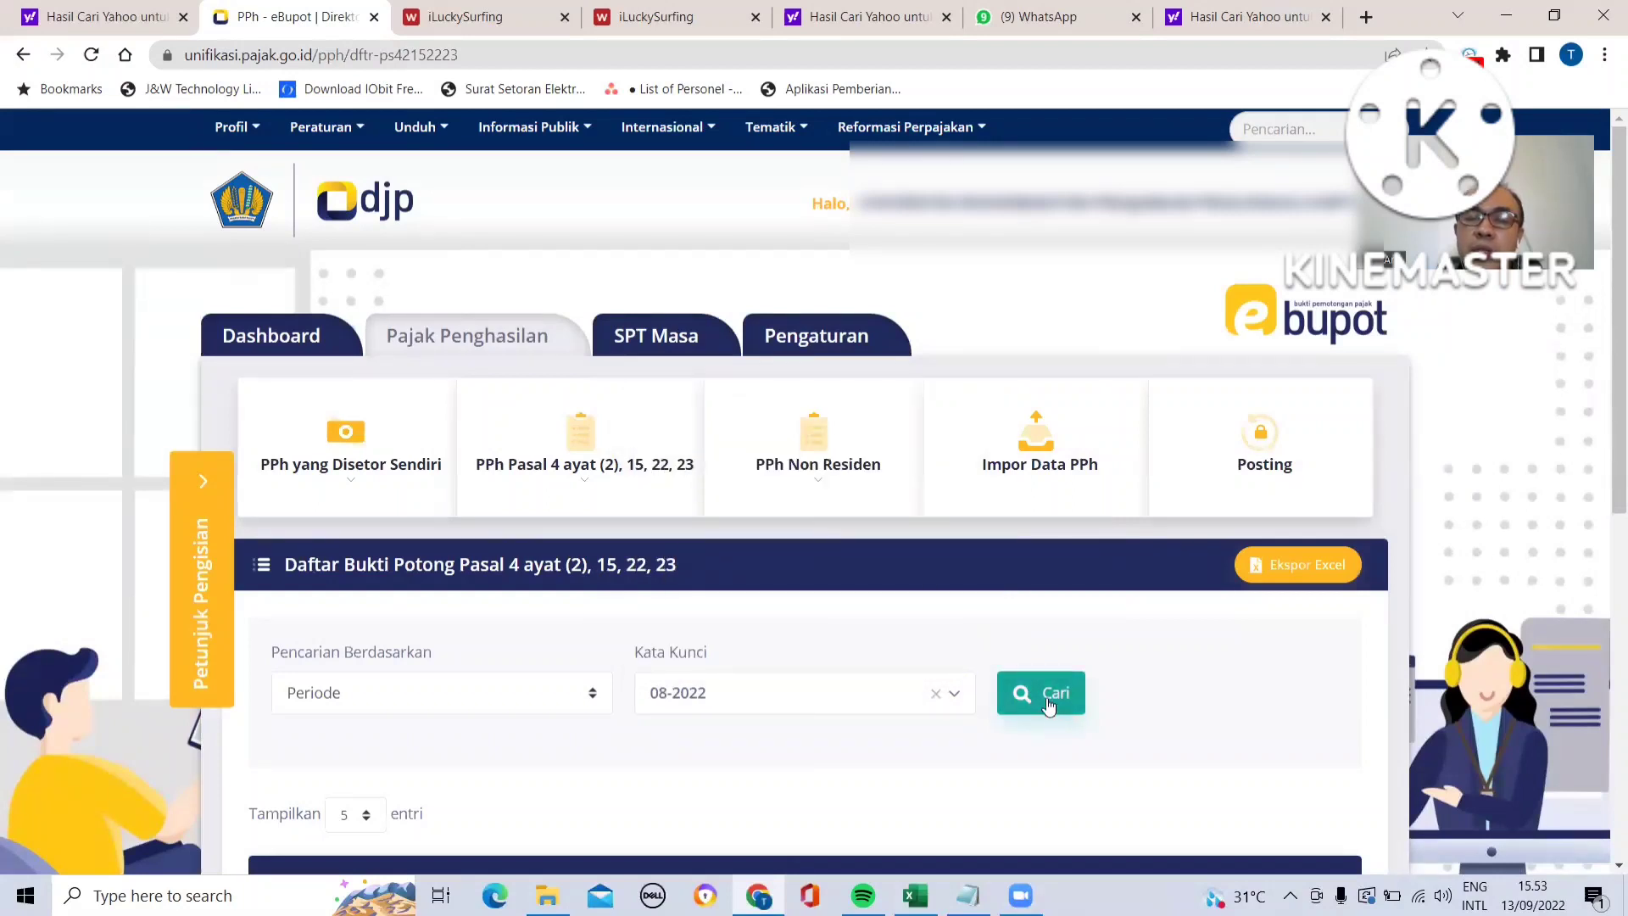
scroll(1183, 697, "down", 4)
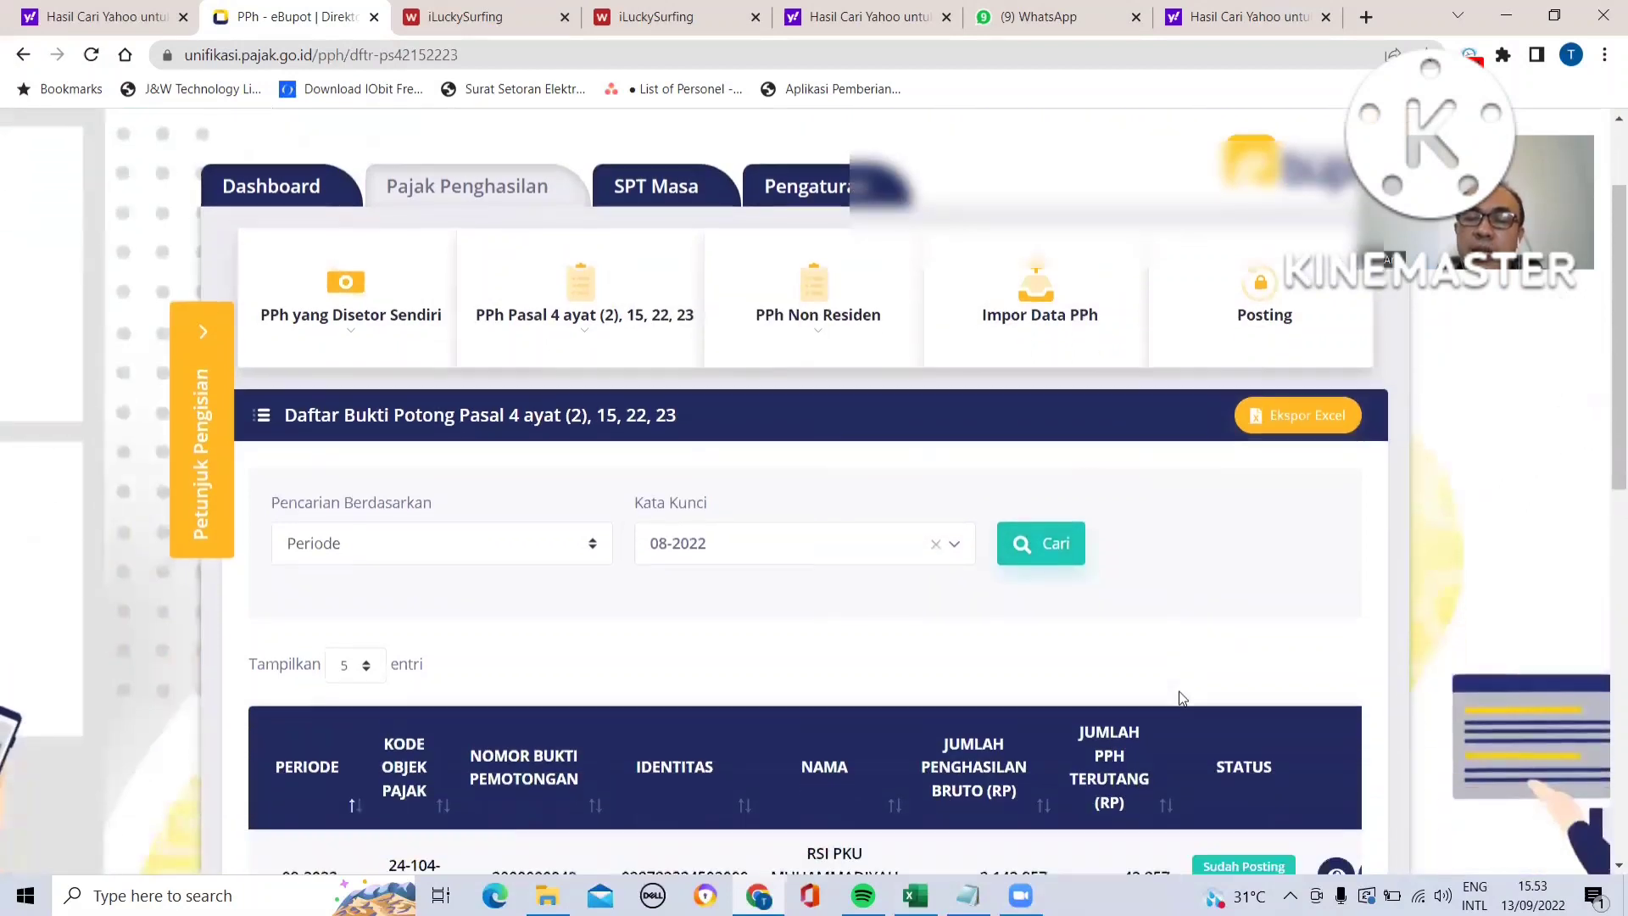
scroll(1183, 697, "down", 1)
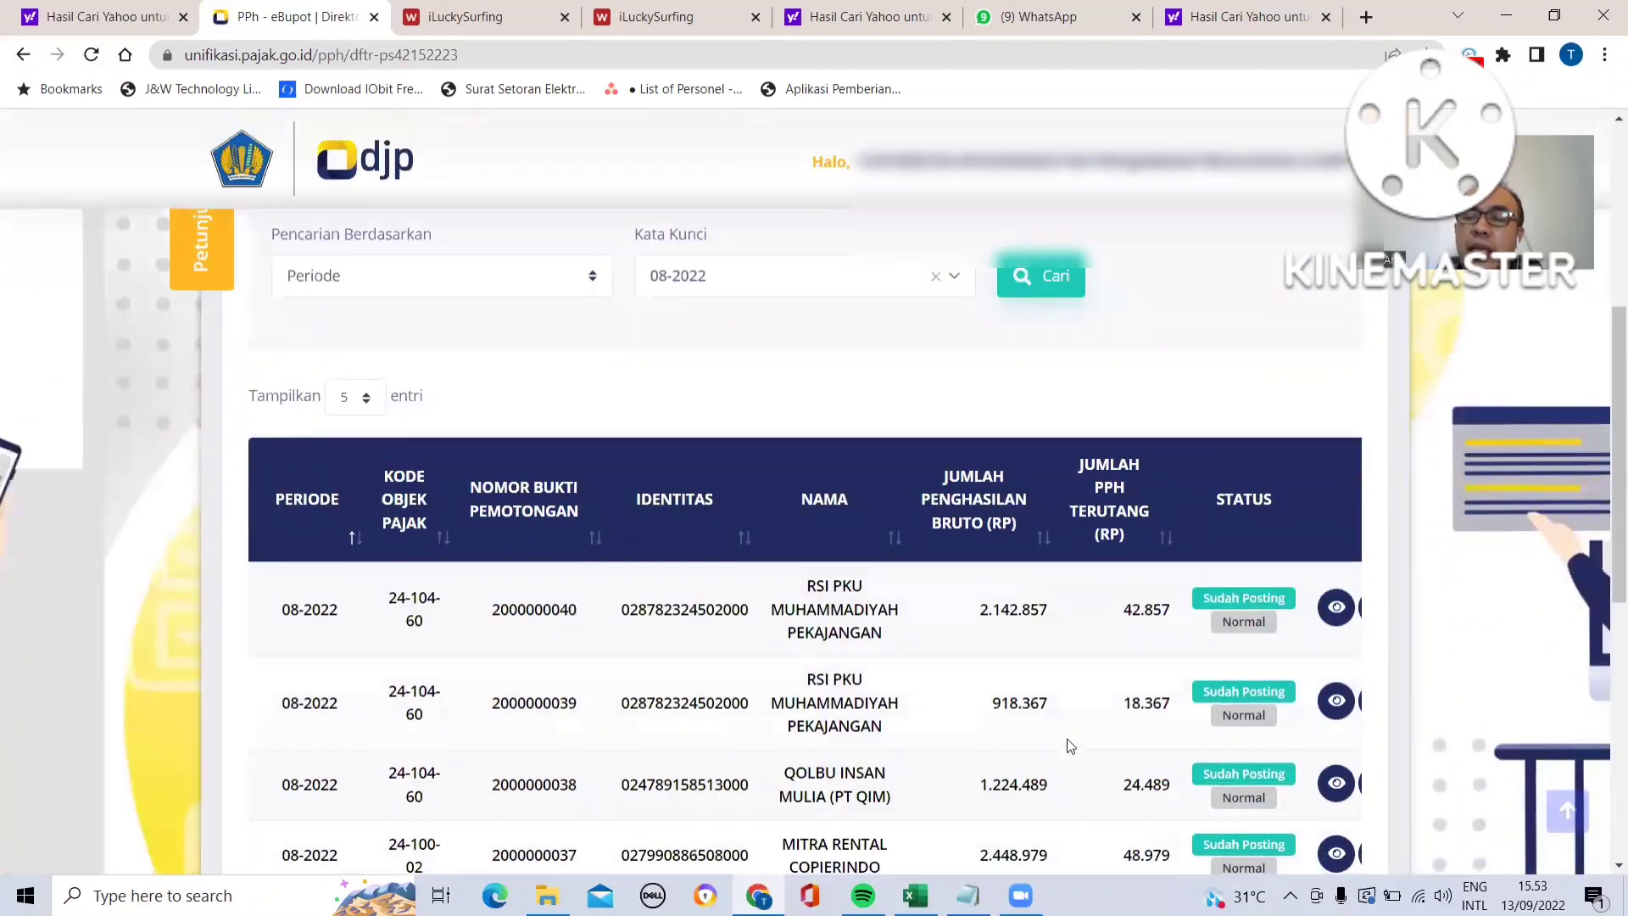
scroll(737, 600, "down", 1)
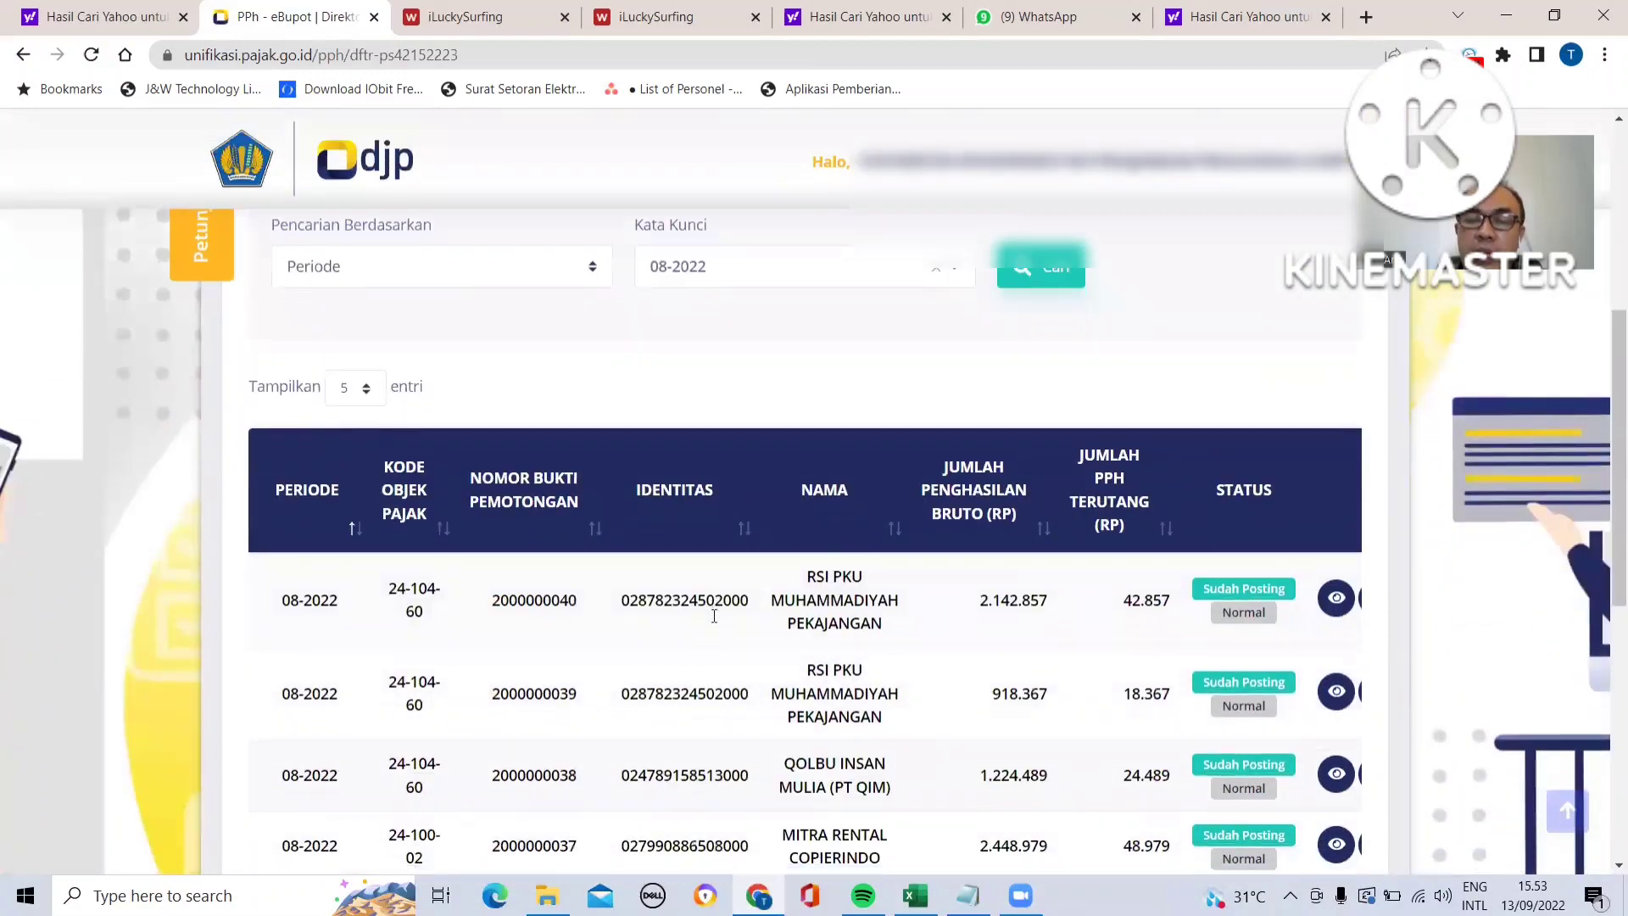
scroll(712, 622, "up", 5)
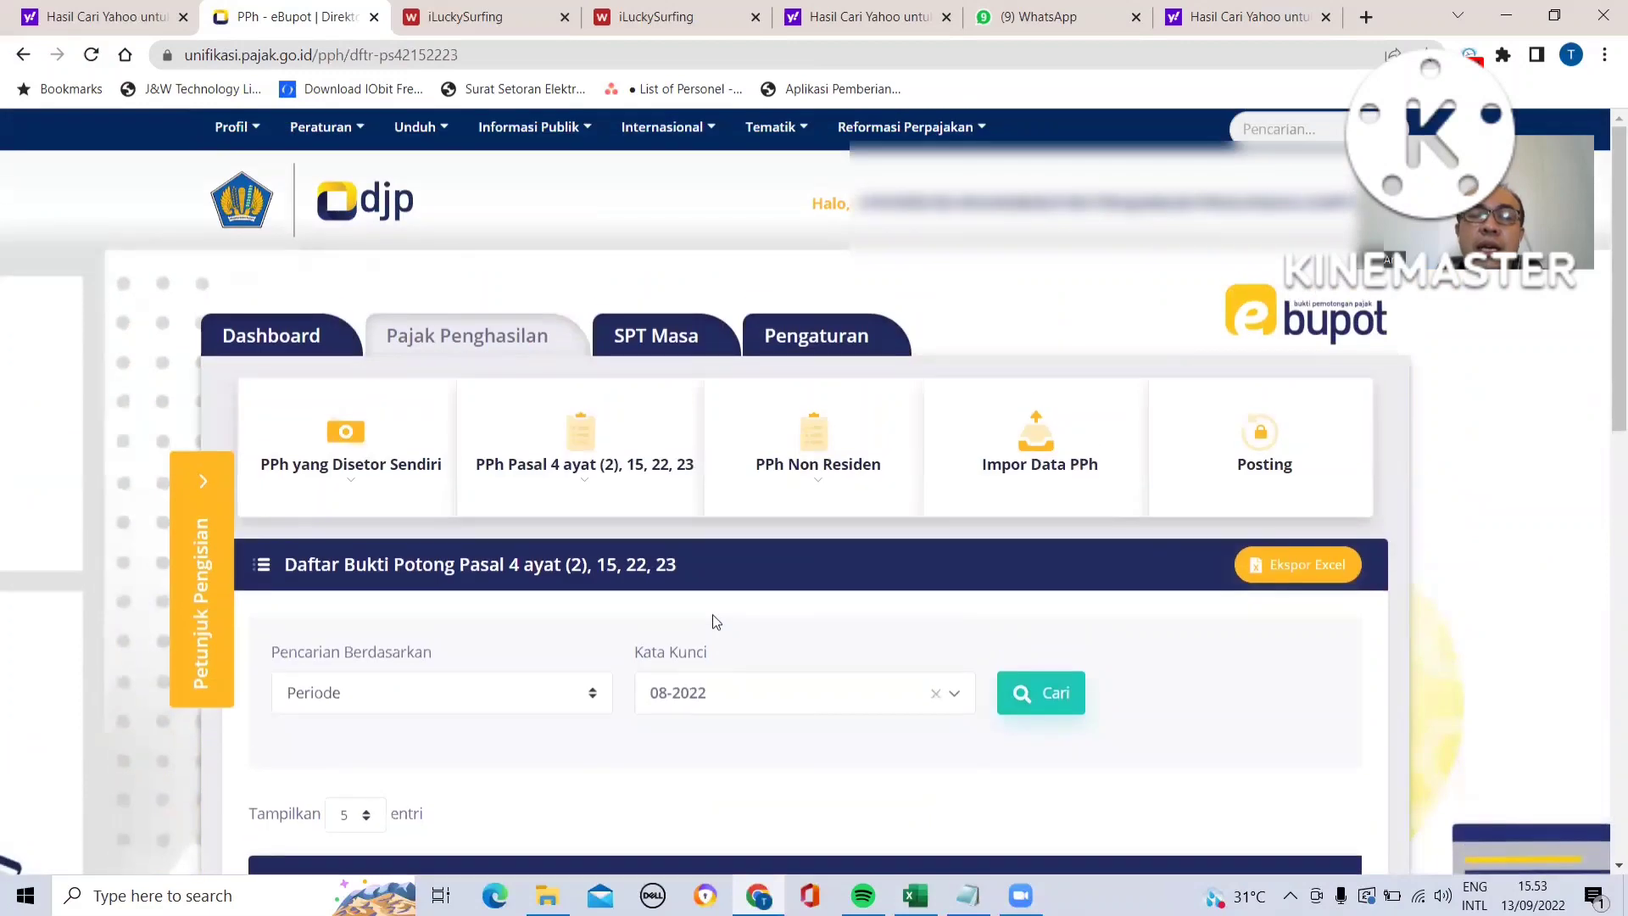
- Create billing codes for both August 2022 withholding rows, deposit types 104 and 100, in SPT Masa deposit recording
left_click(645, 337)
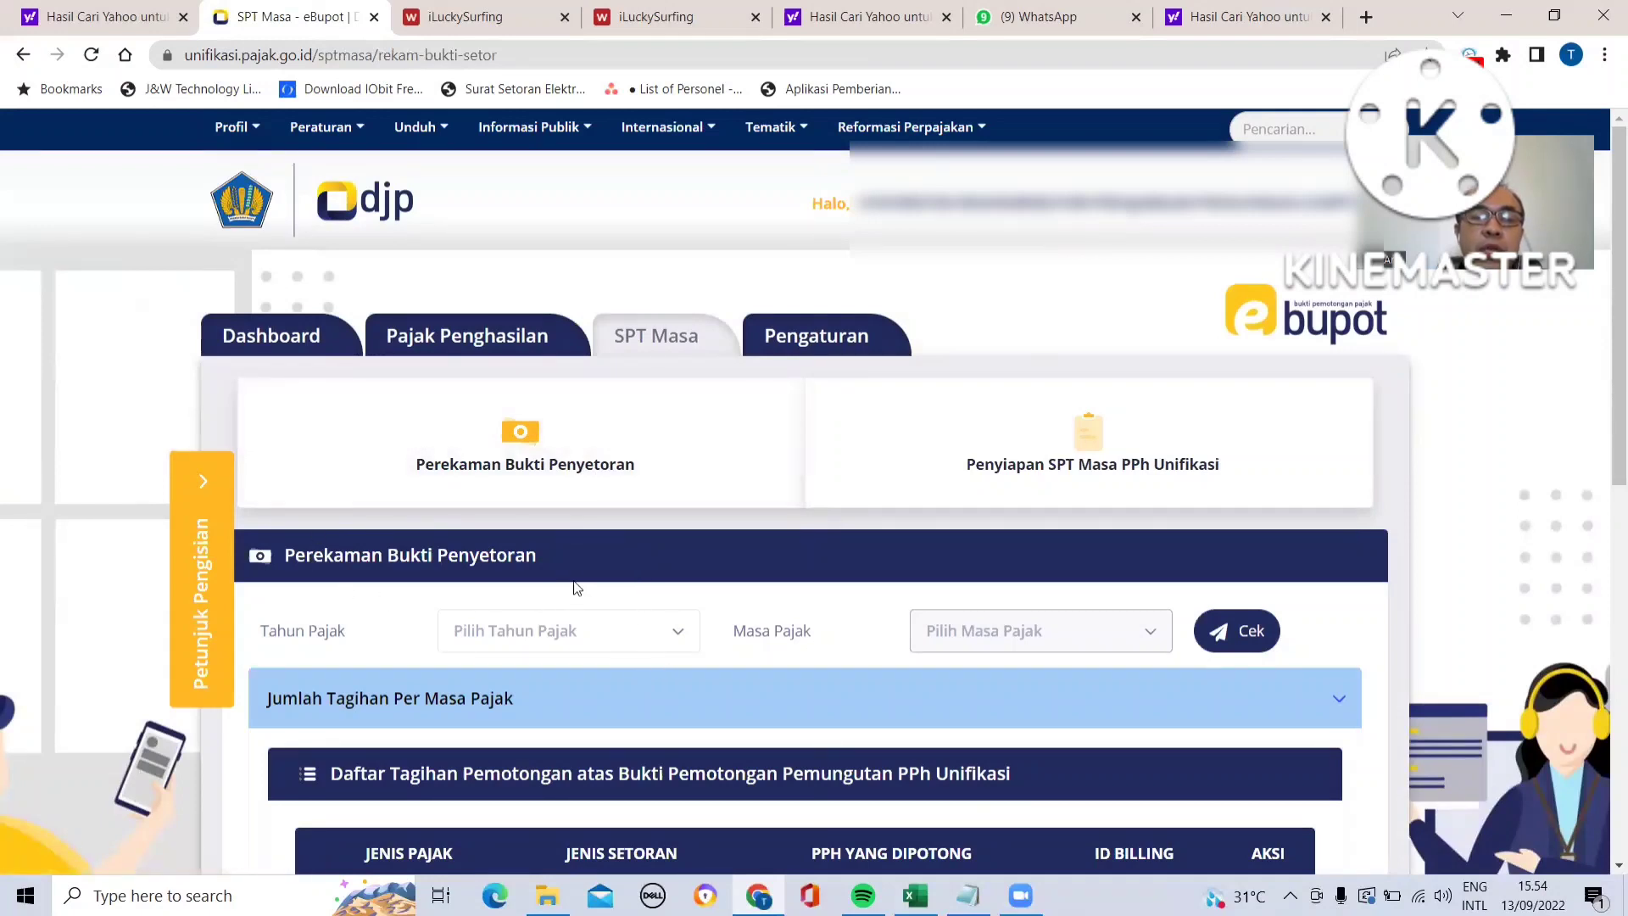
left_click(676, 636)
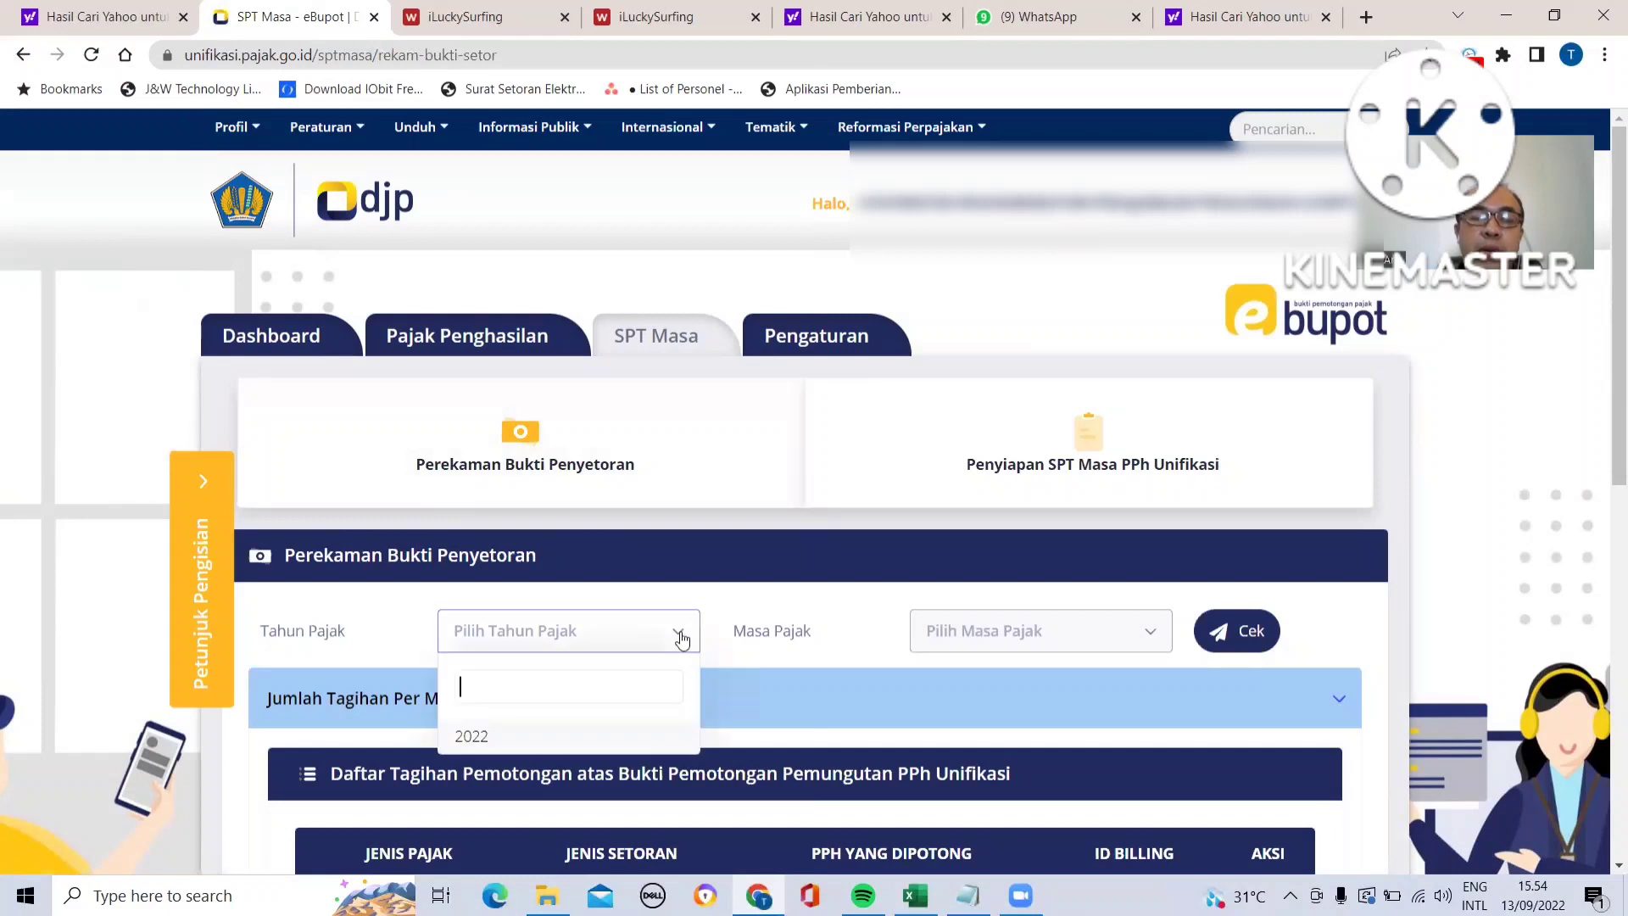
left_click(635, 739)
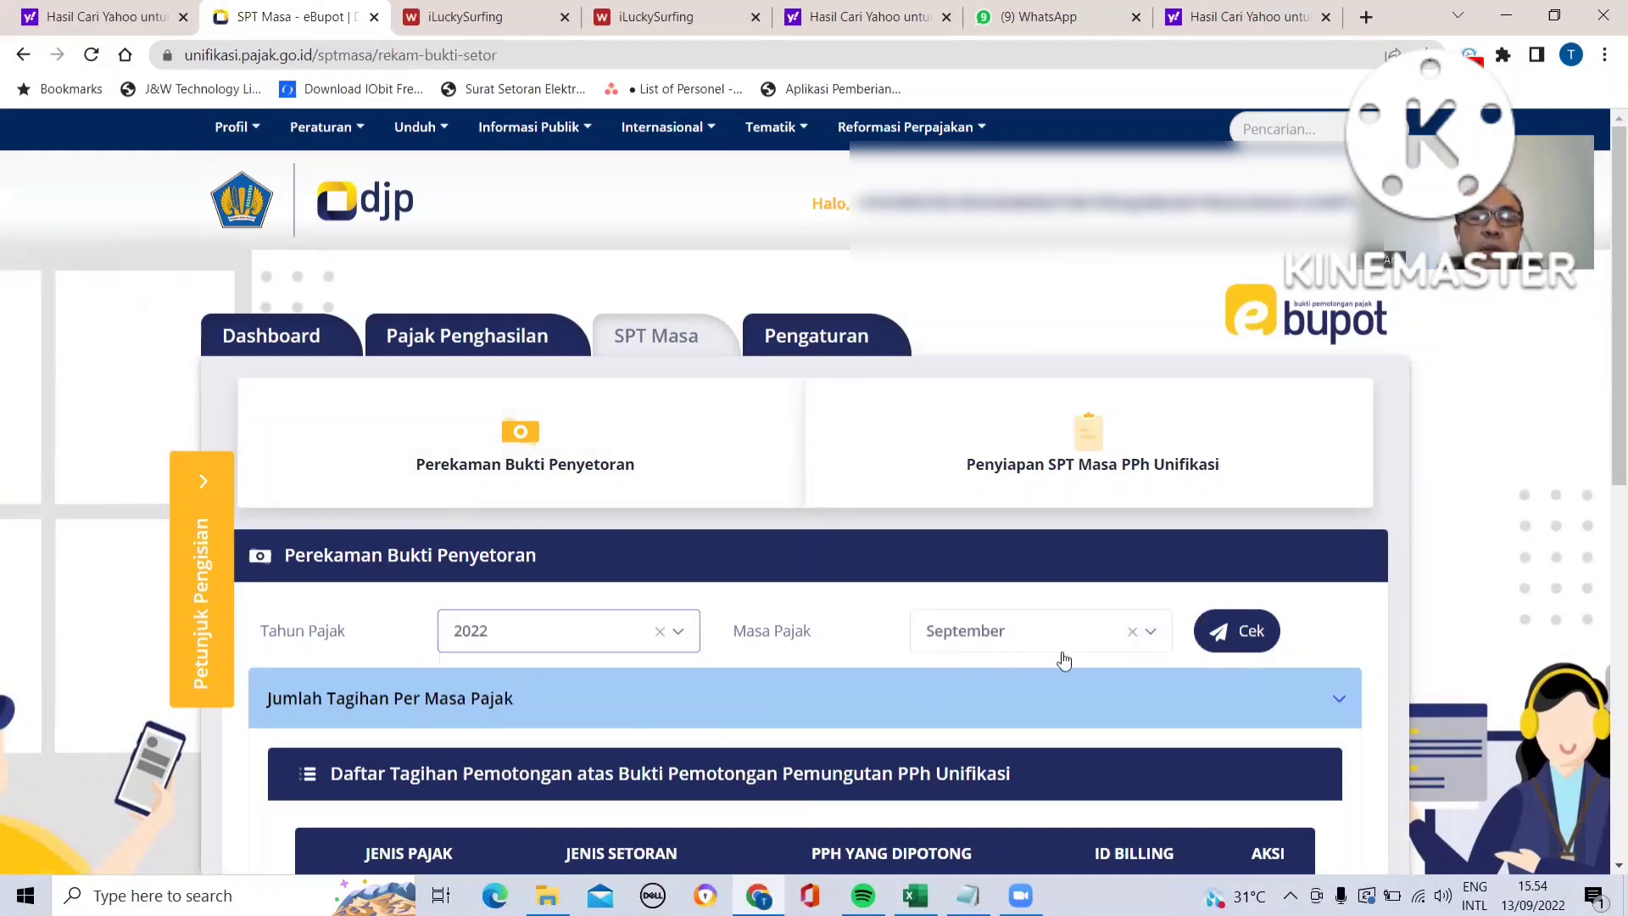
left_click(1152, 634)
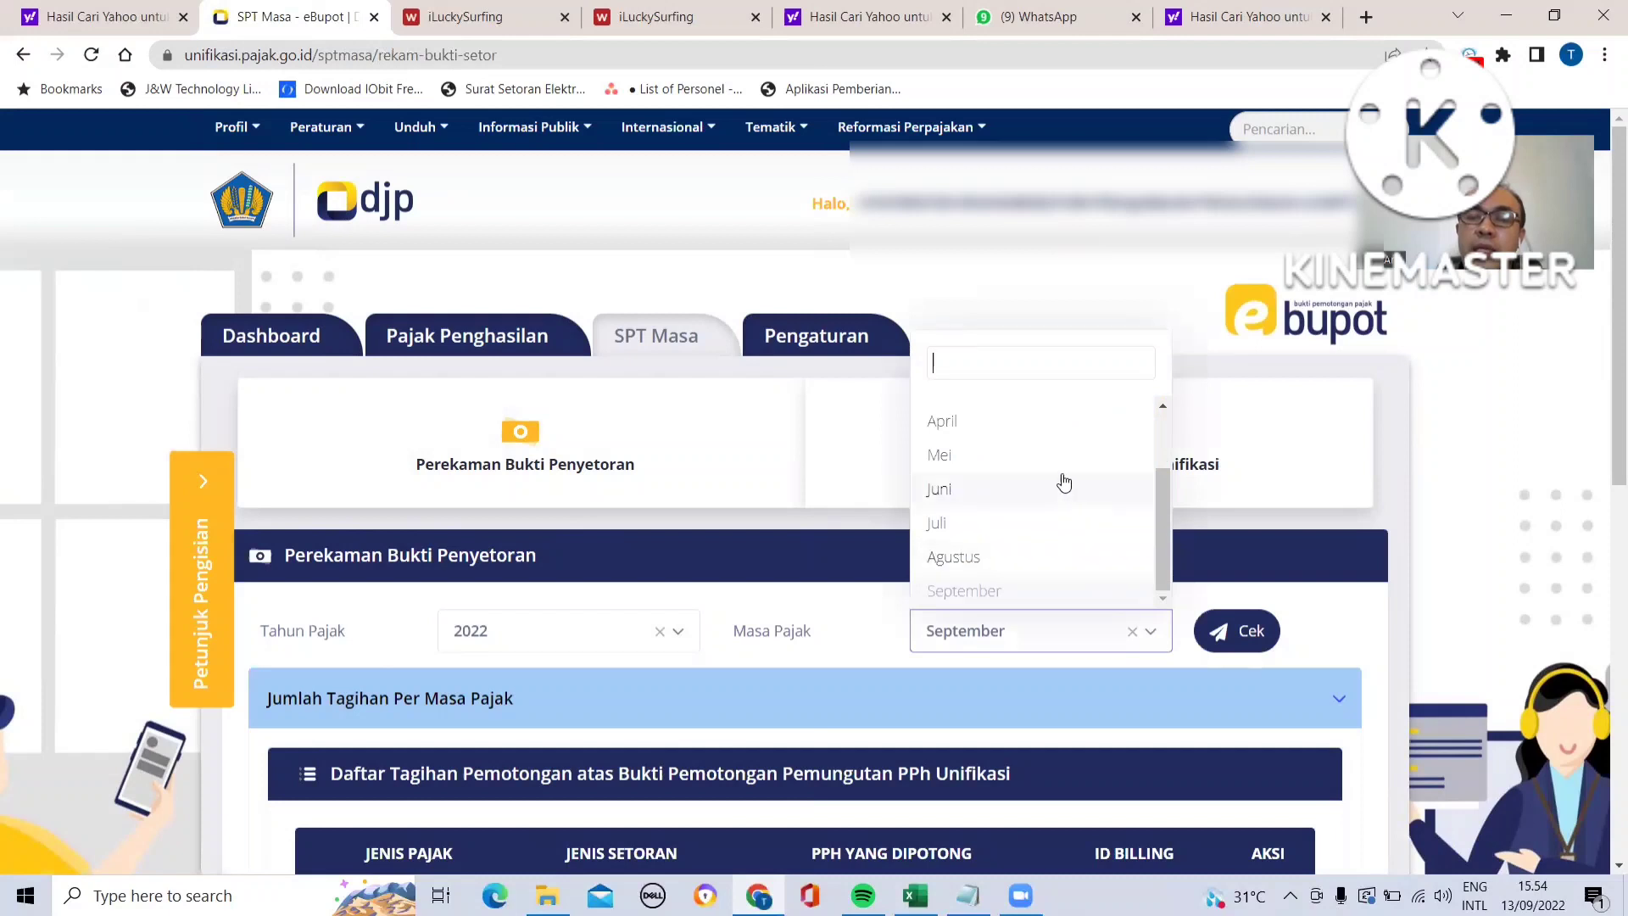
left_click(1056, 559)
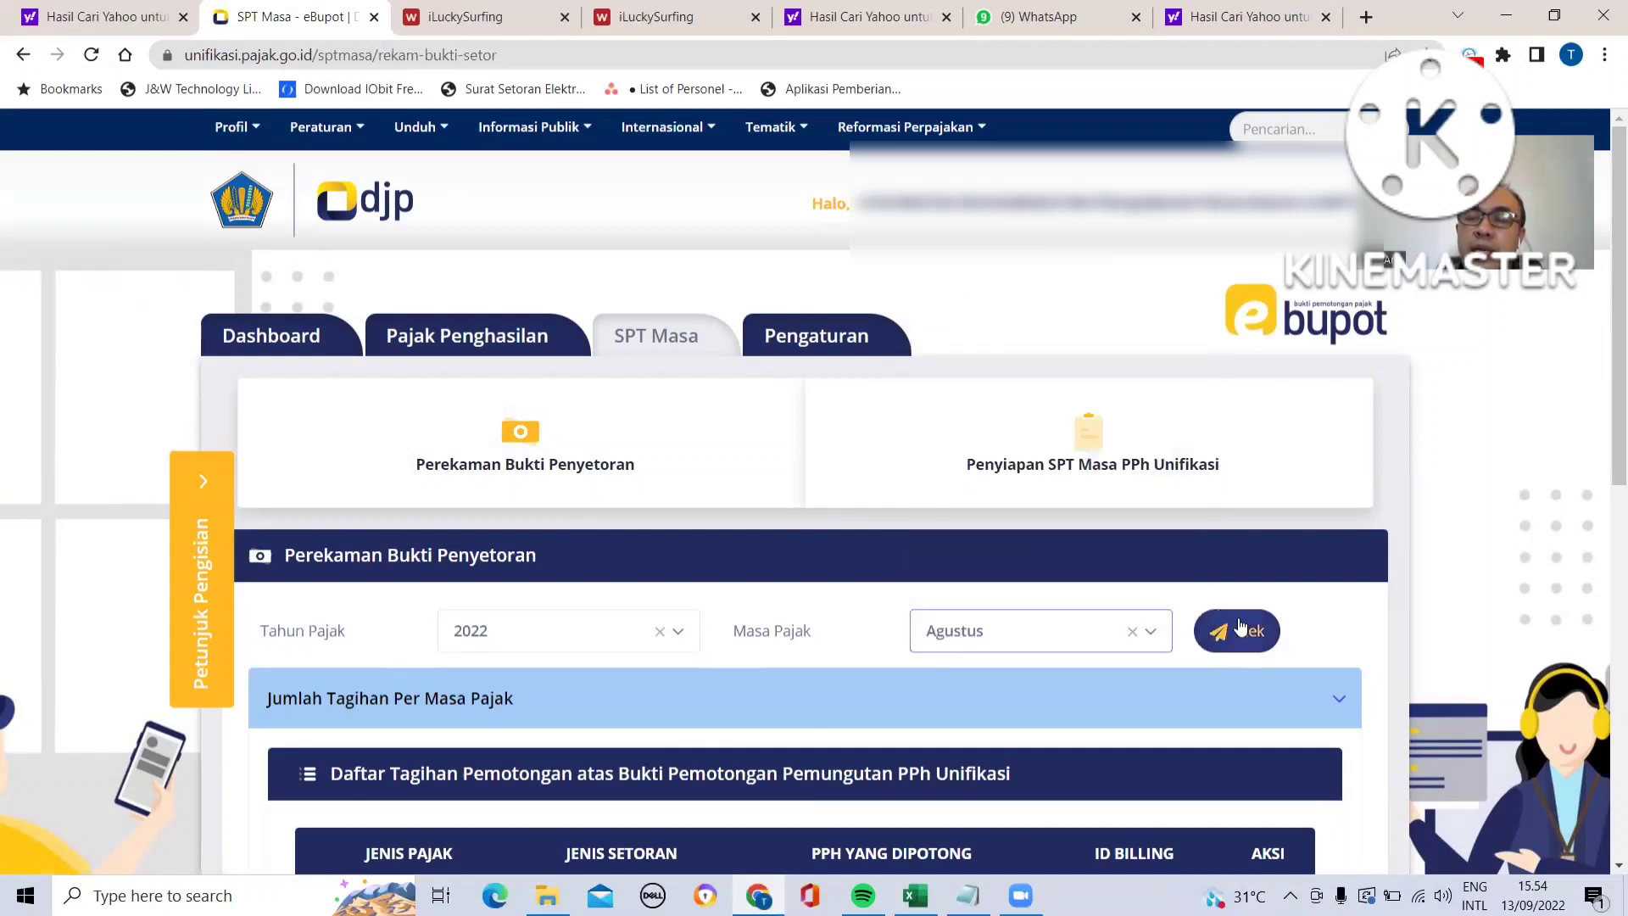
left_click(1240, 633)
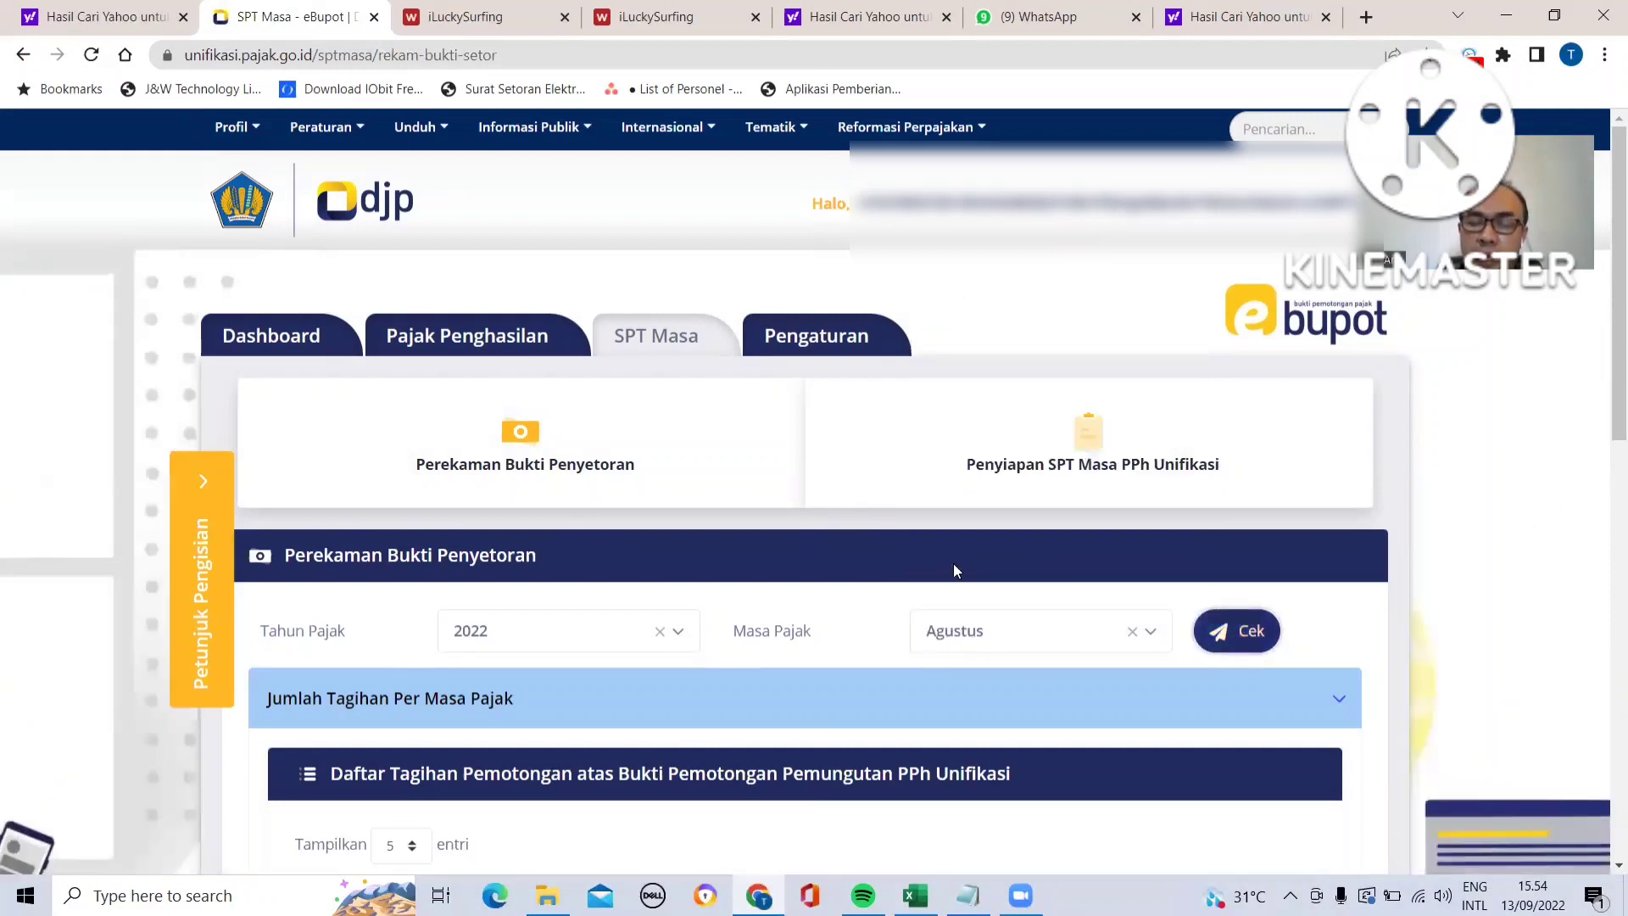
scroll(955, 567, "down", 2)
scroll(953, 565, "down", 3)
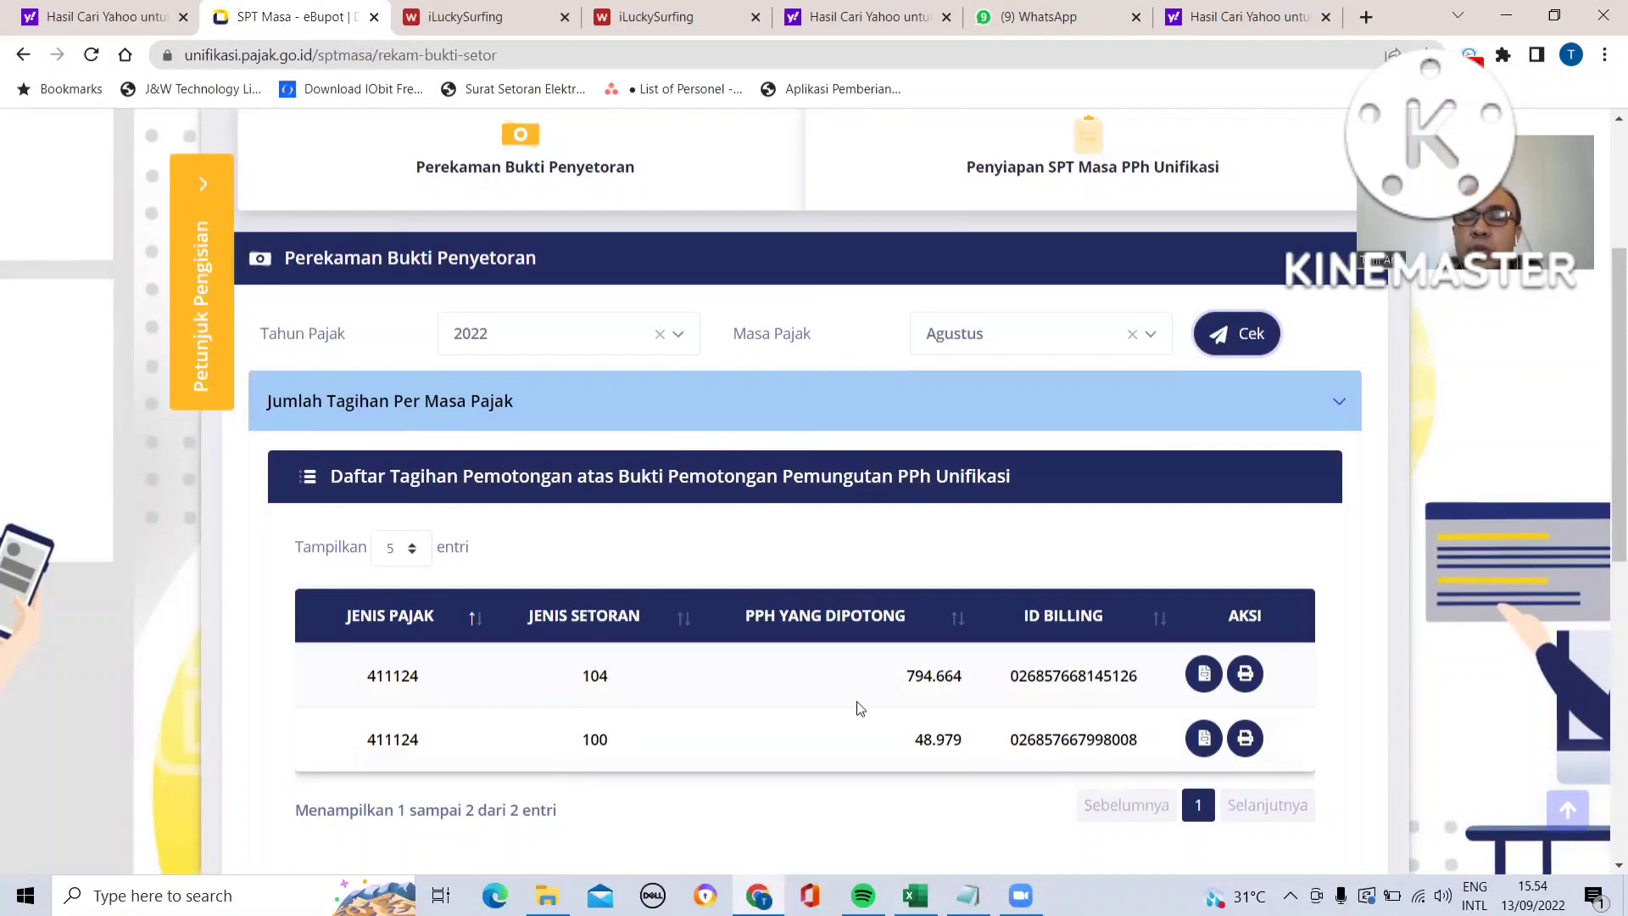
left_click(1205, 675)
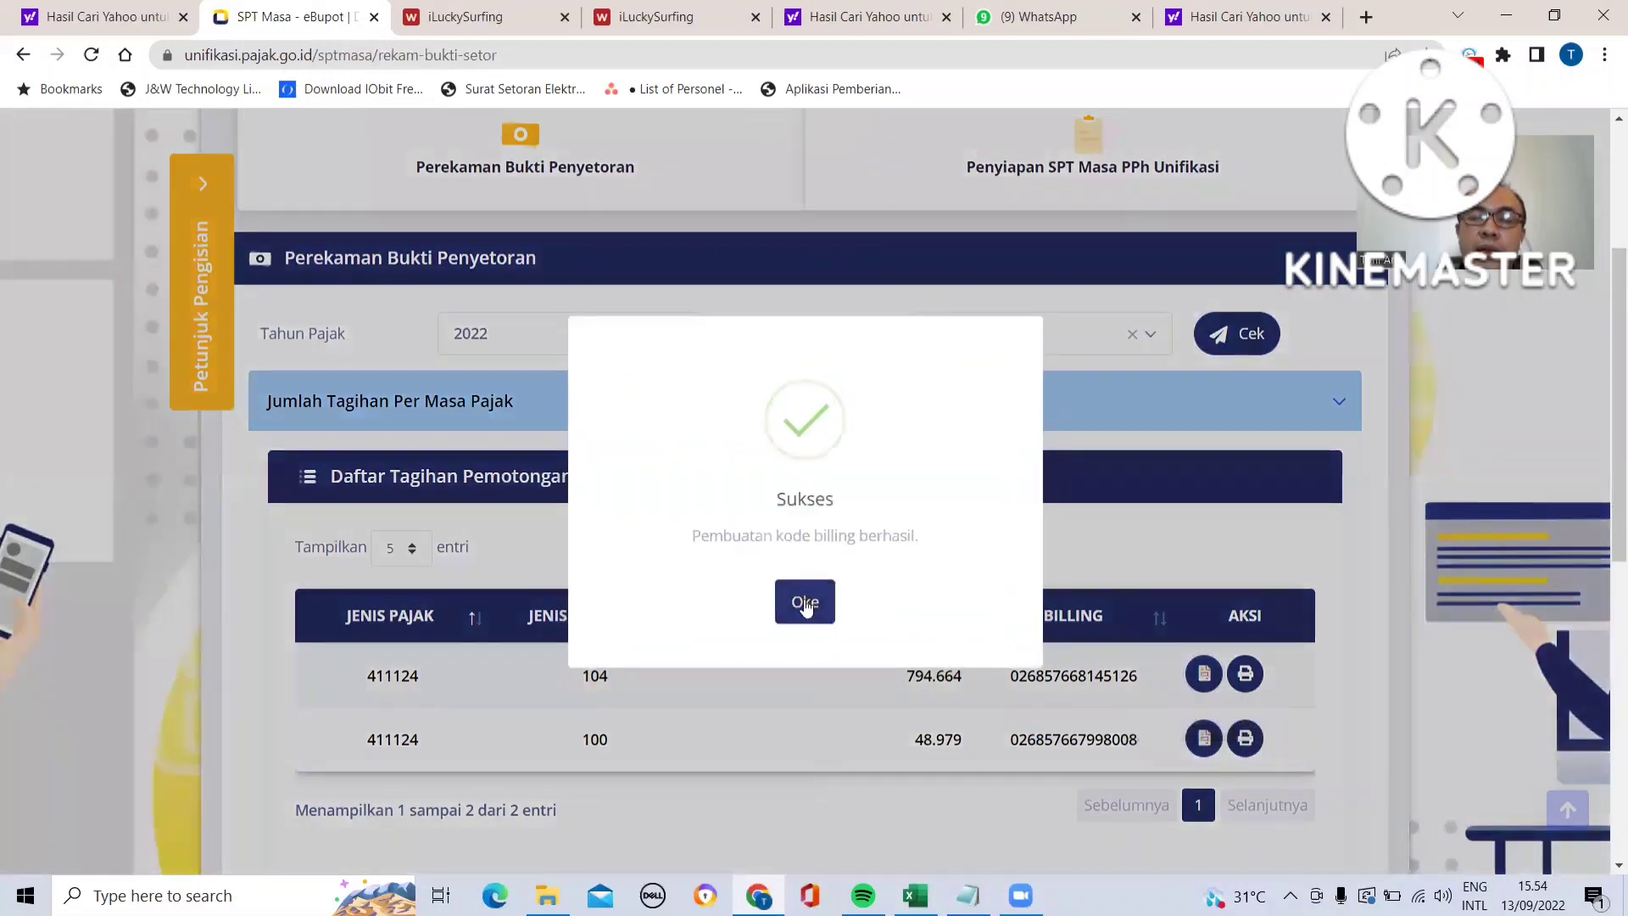
left_click(805, 604)
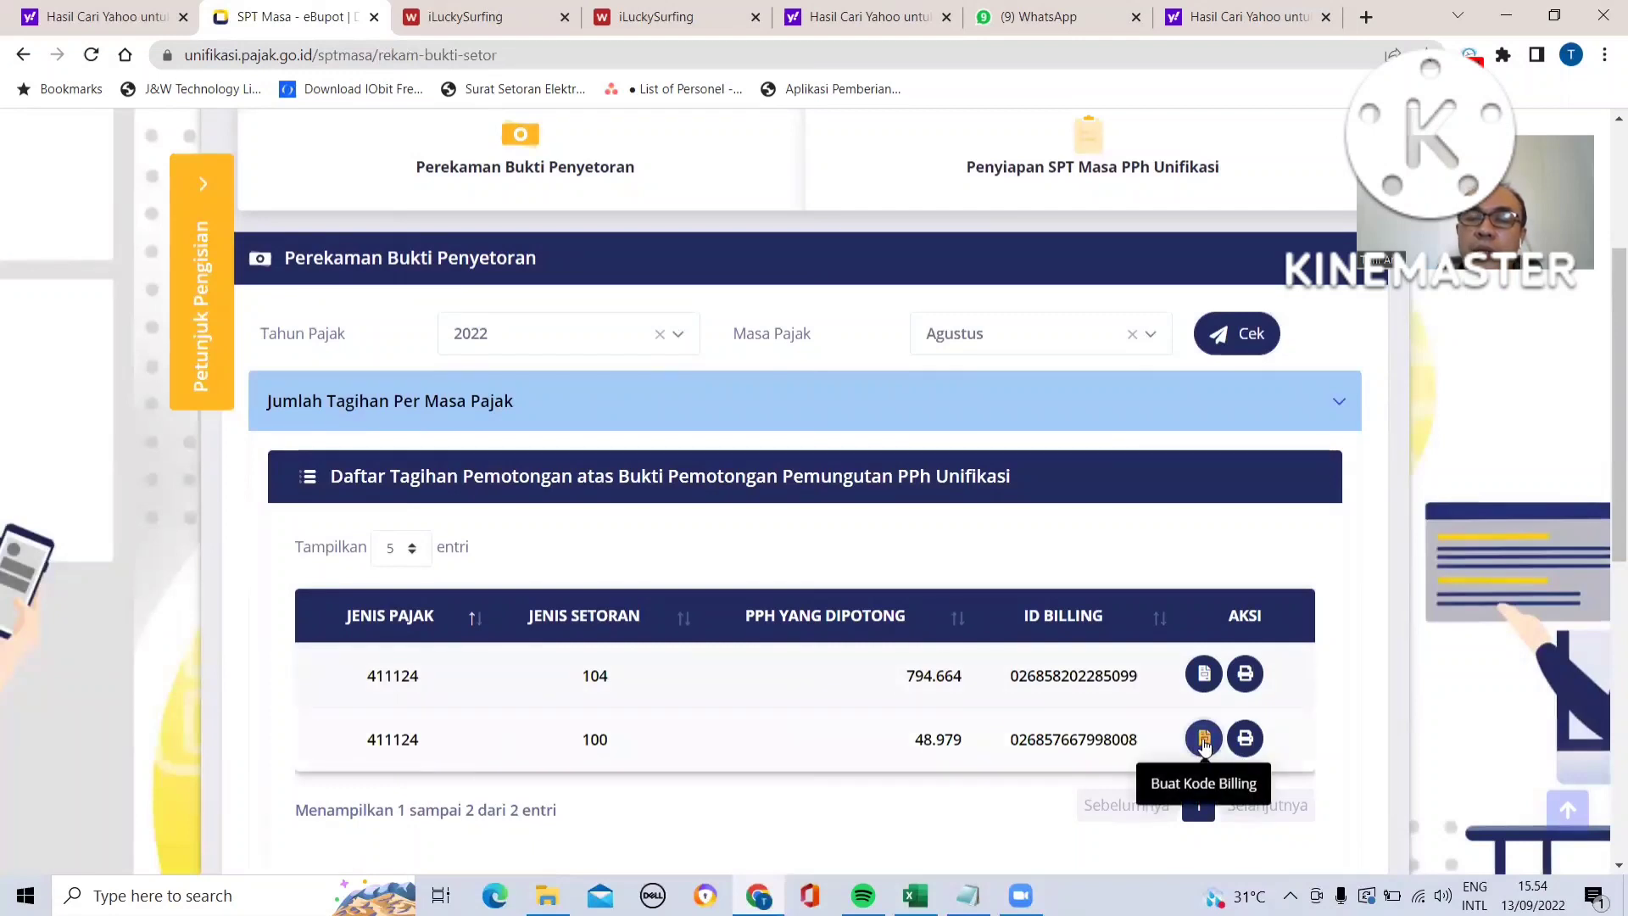
left_click(1204, 739)
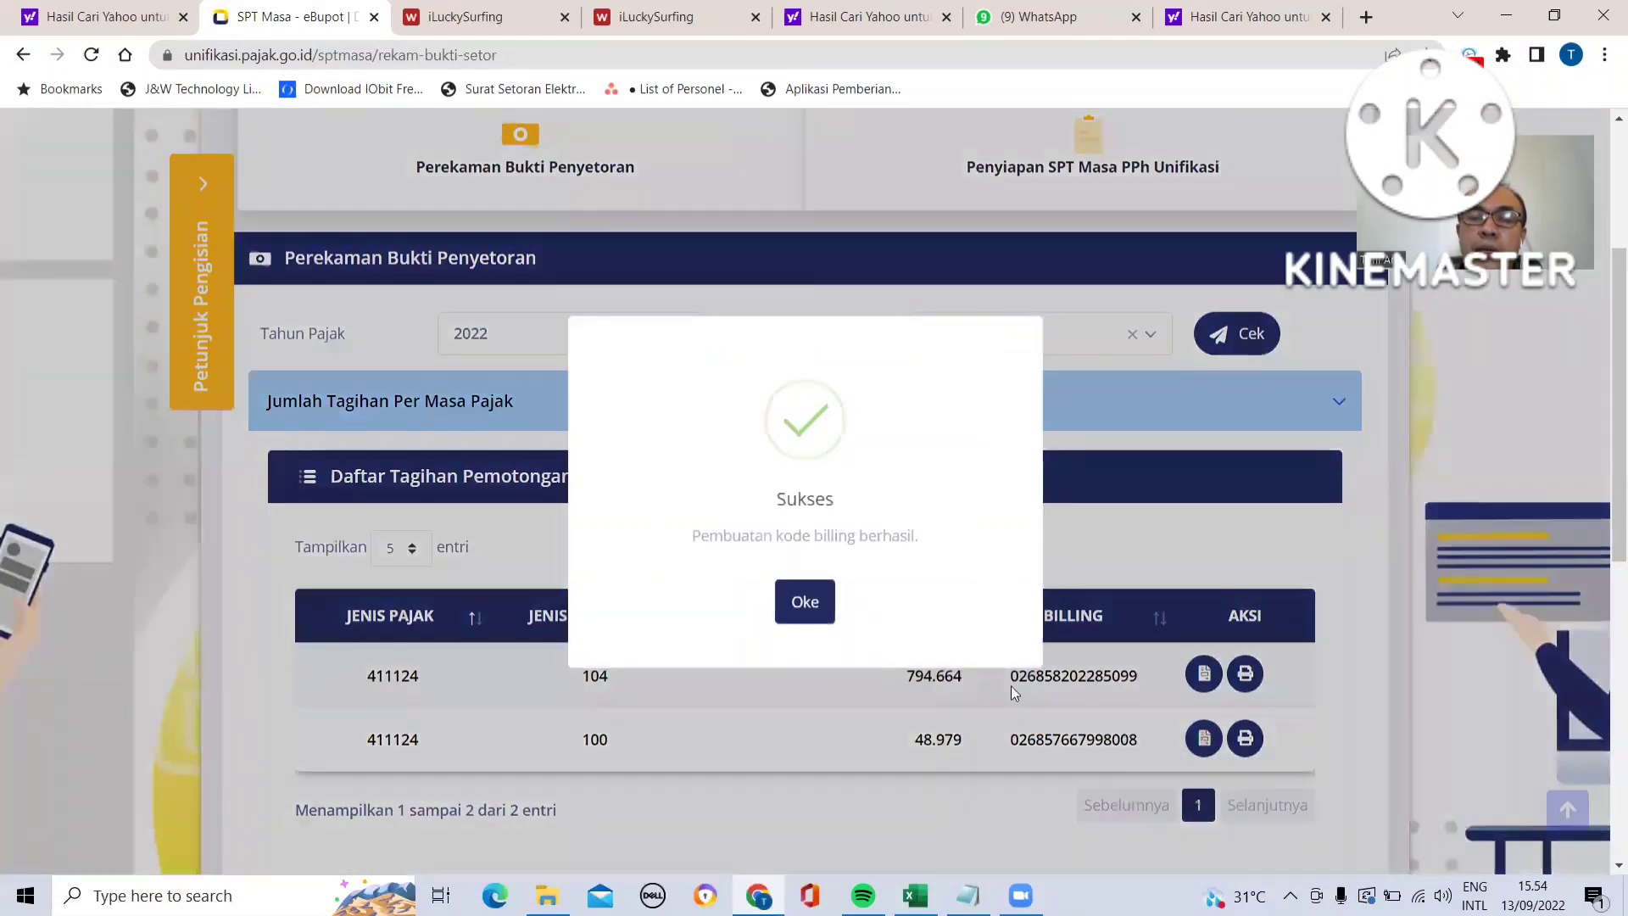
left_click(800, 604)
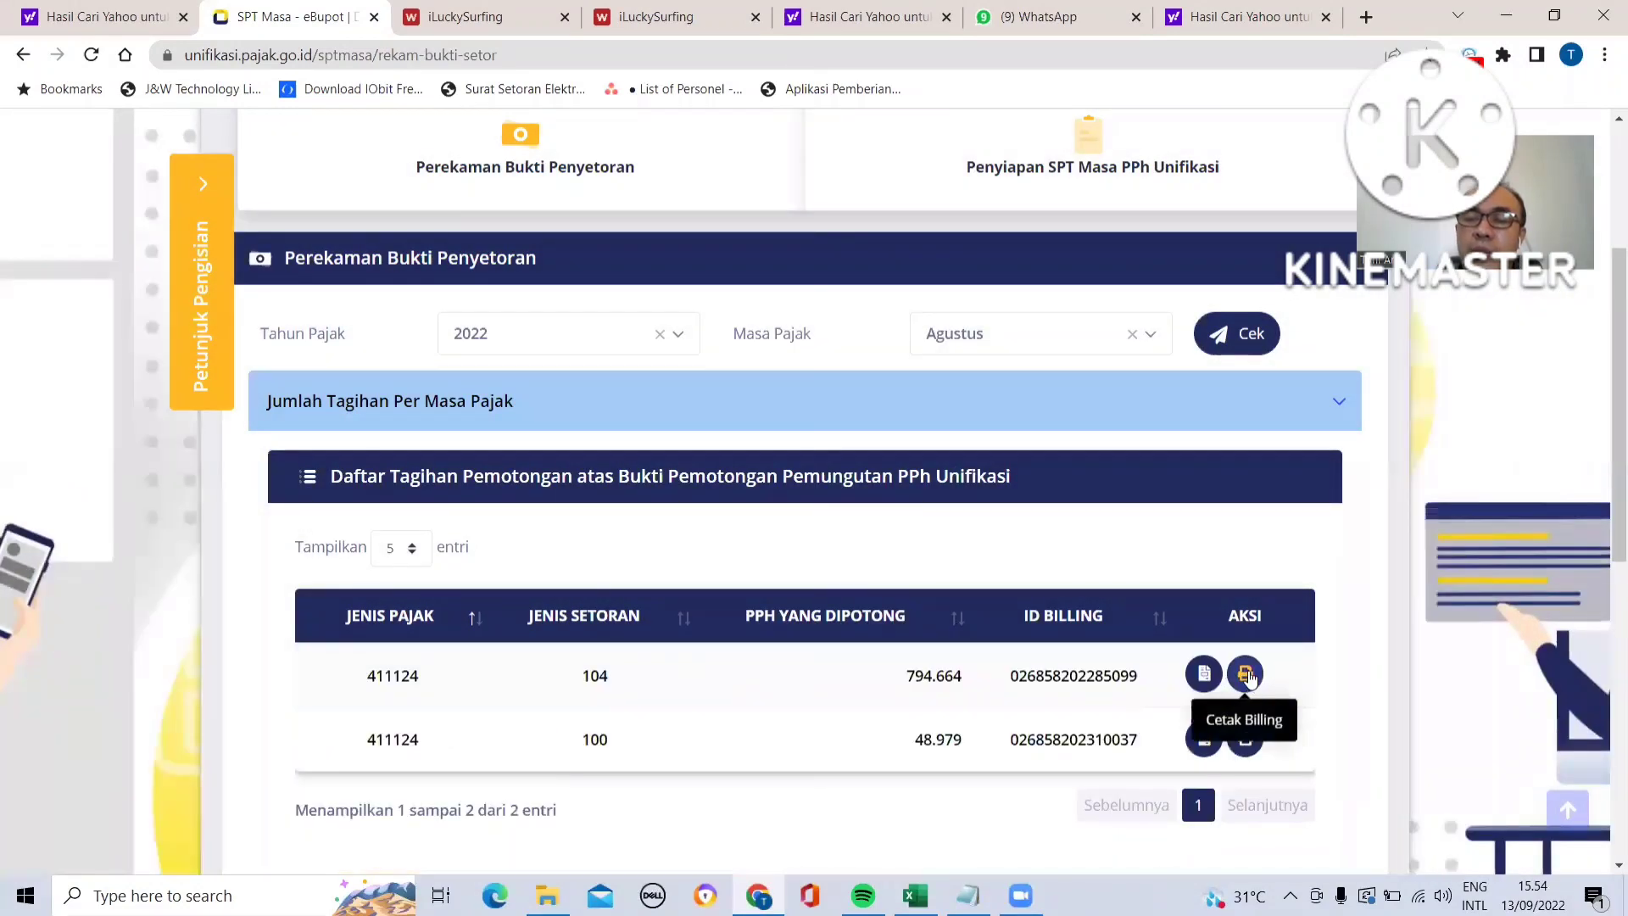
- Preview the billing printout for the deposit type 104 row and close it
left_click(1246, 674)
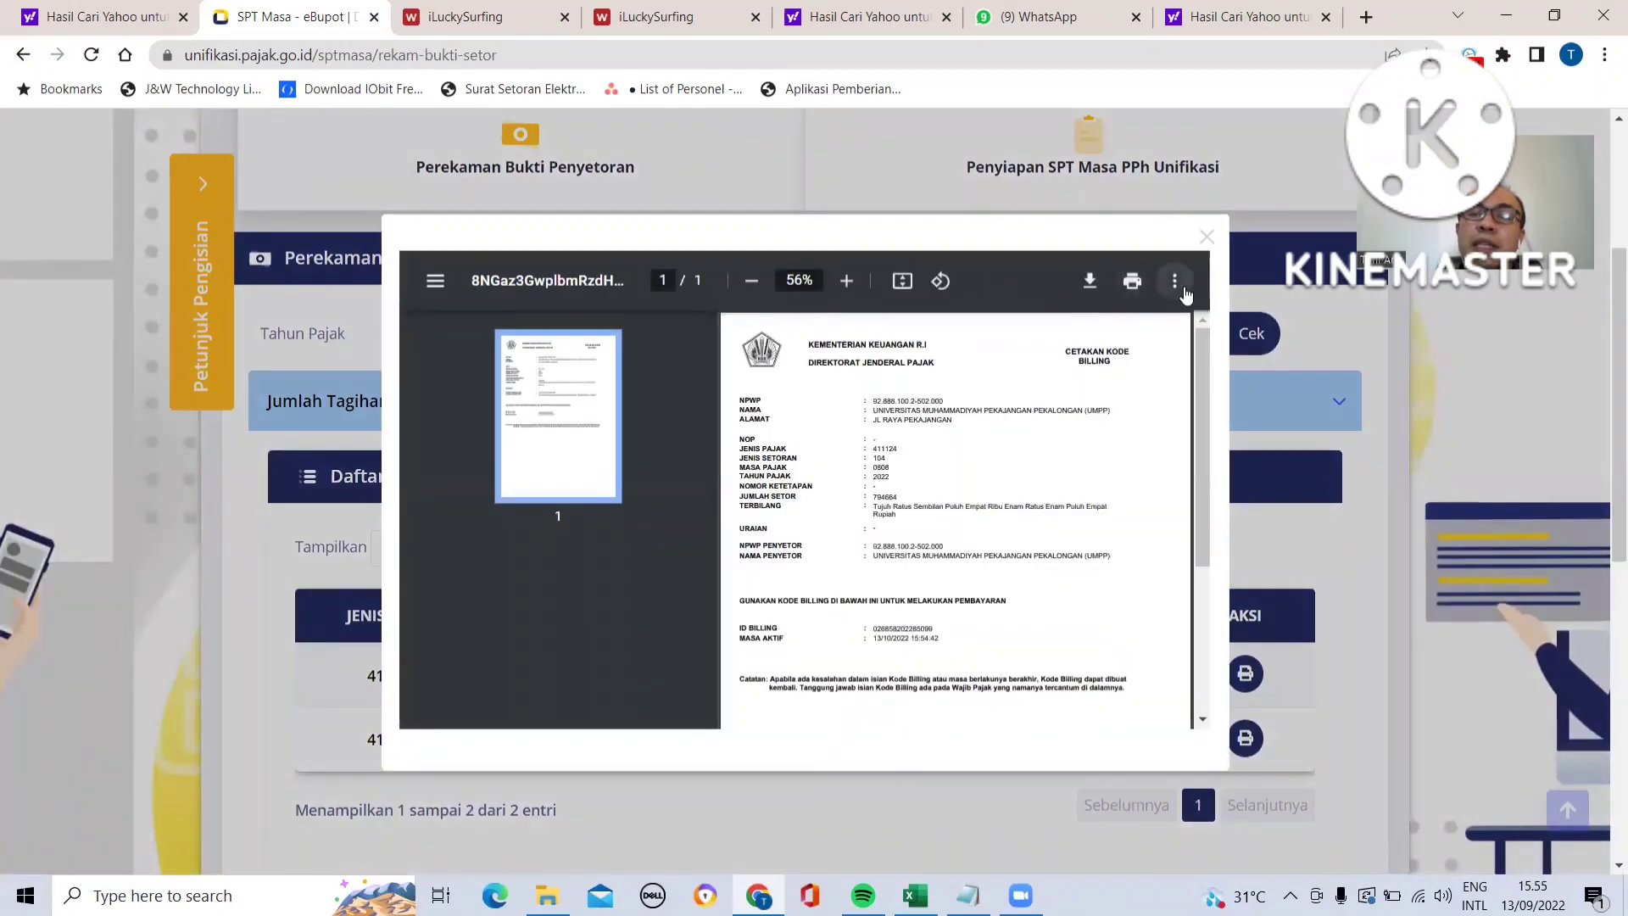
left_click(1206, 237)
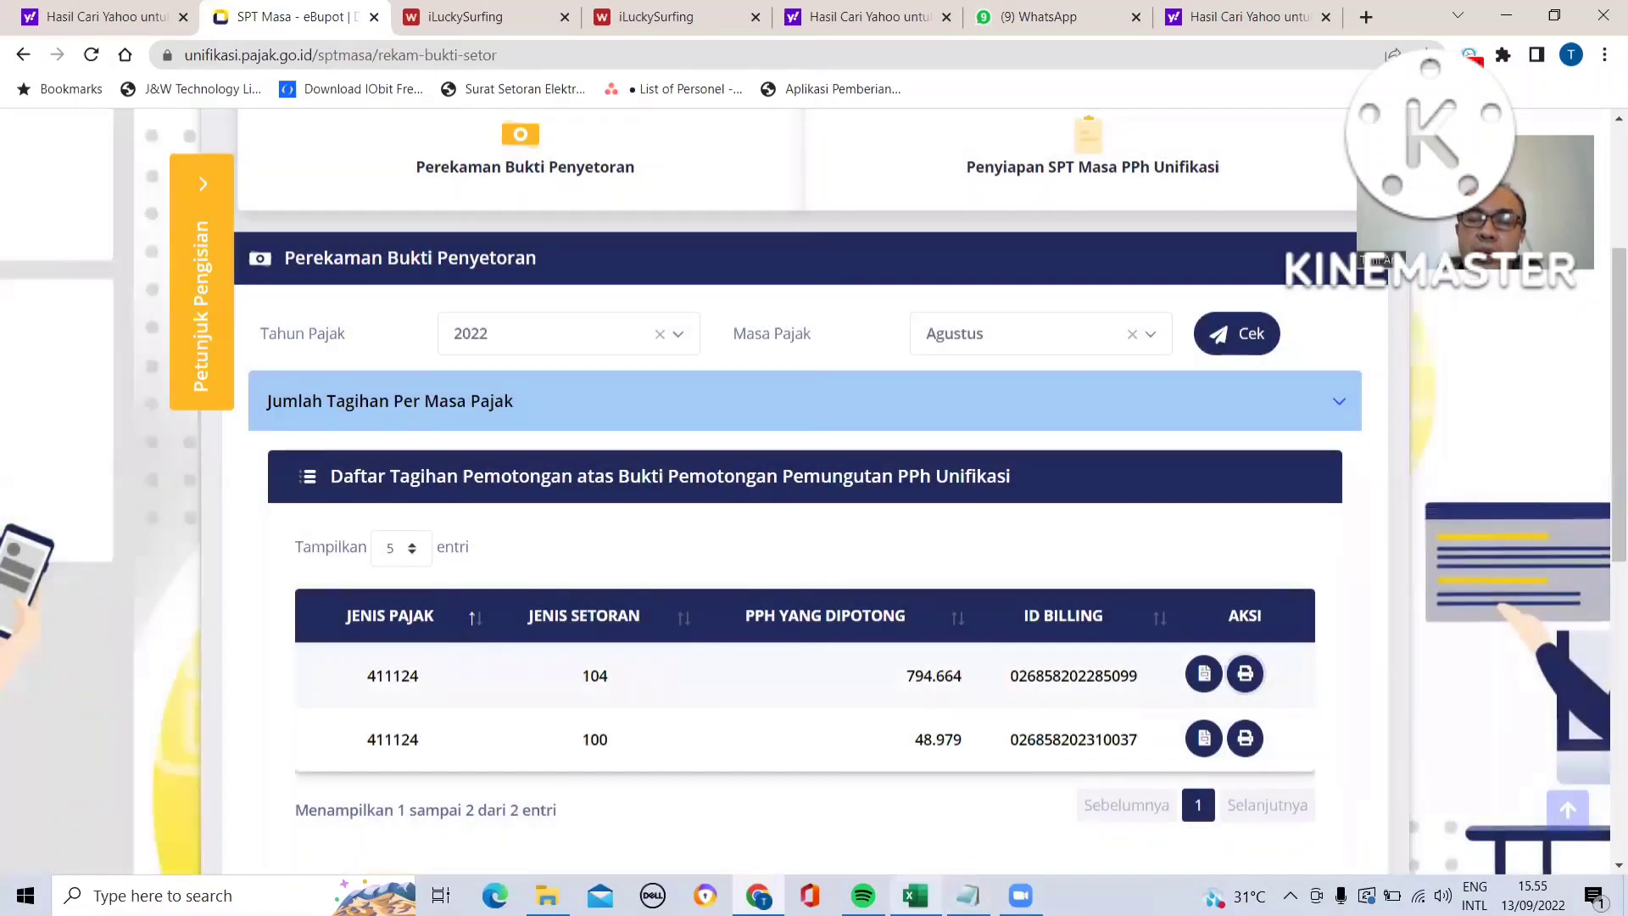
- Review the rental and service NTPN payment references in the recap workbook's payment proof rows
left_click(916, 895)
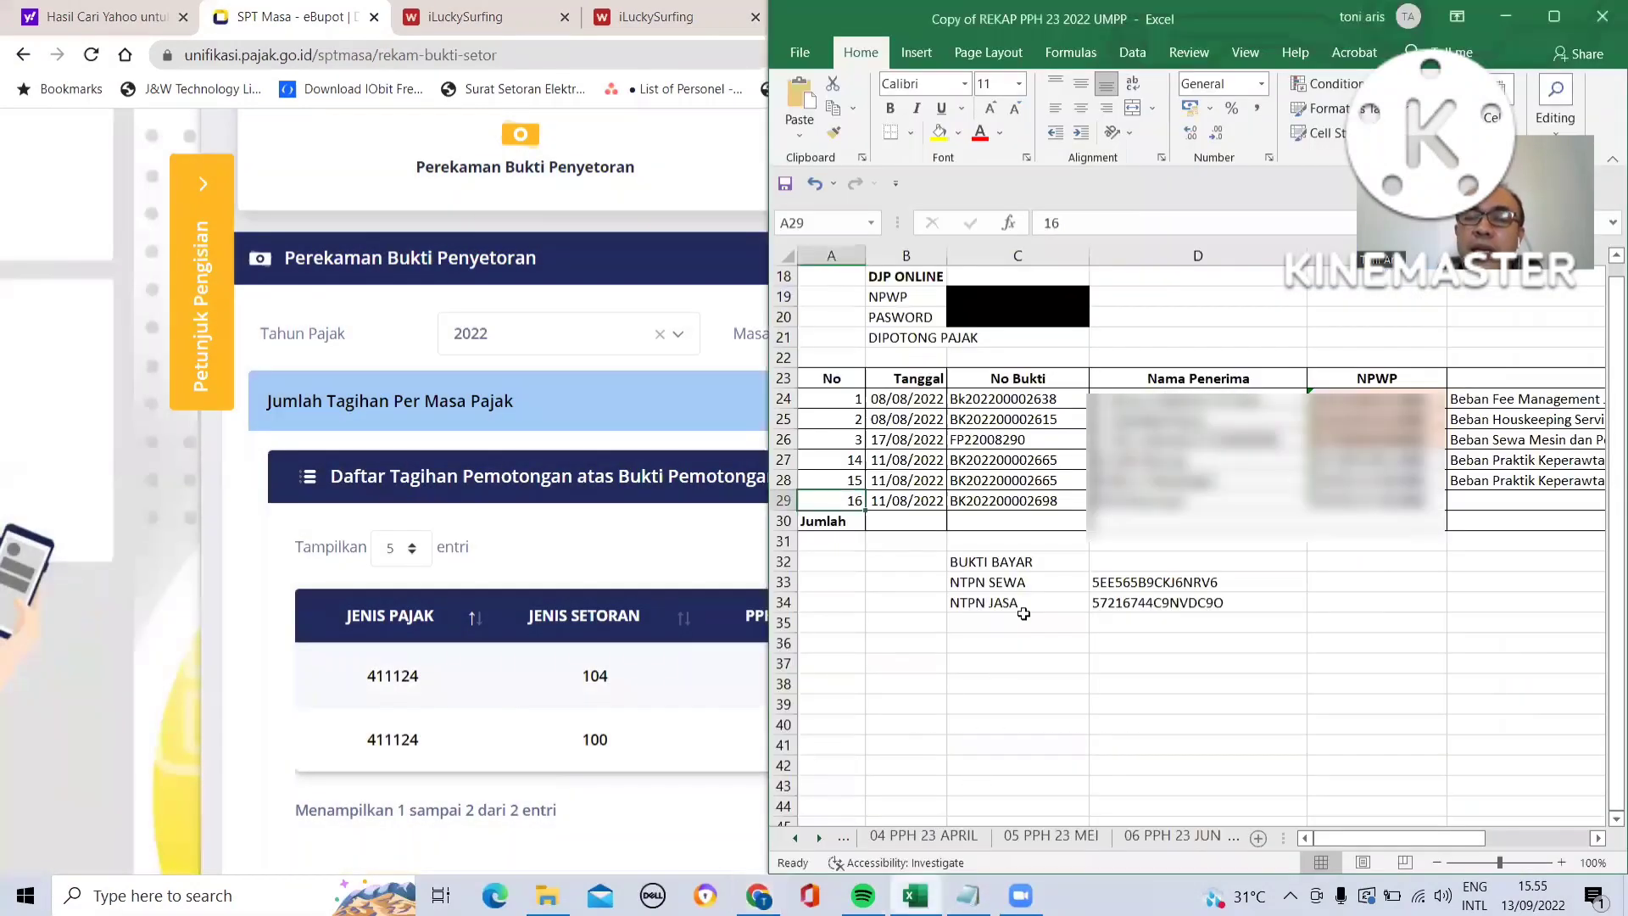
left_click(1013, 584)
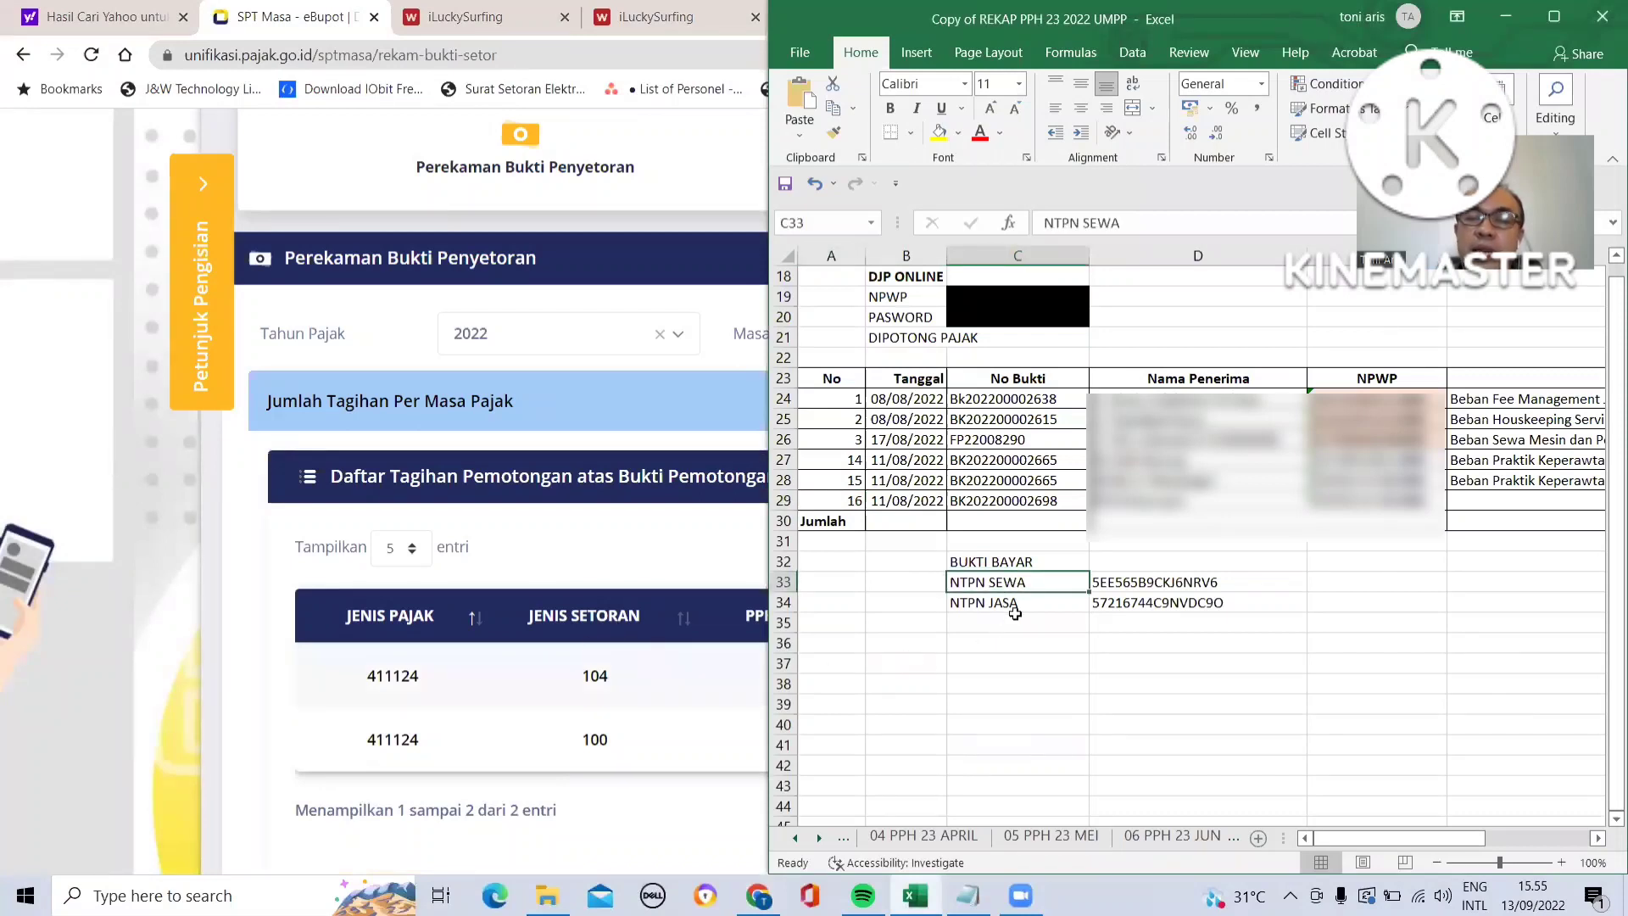
left_click(1124, 582)
left_click(1120, 607)
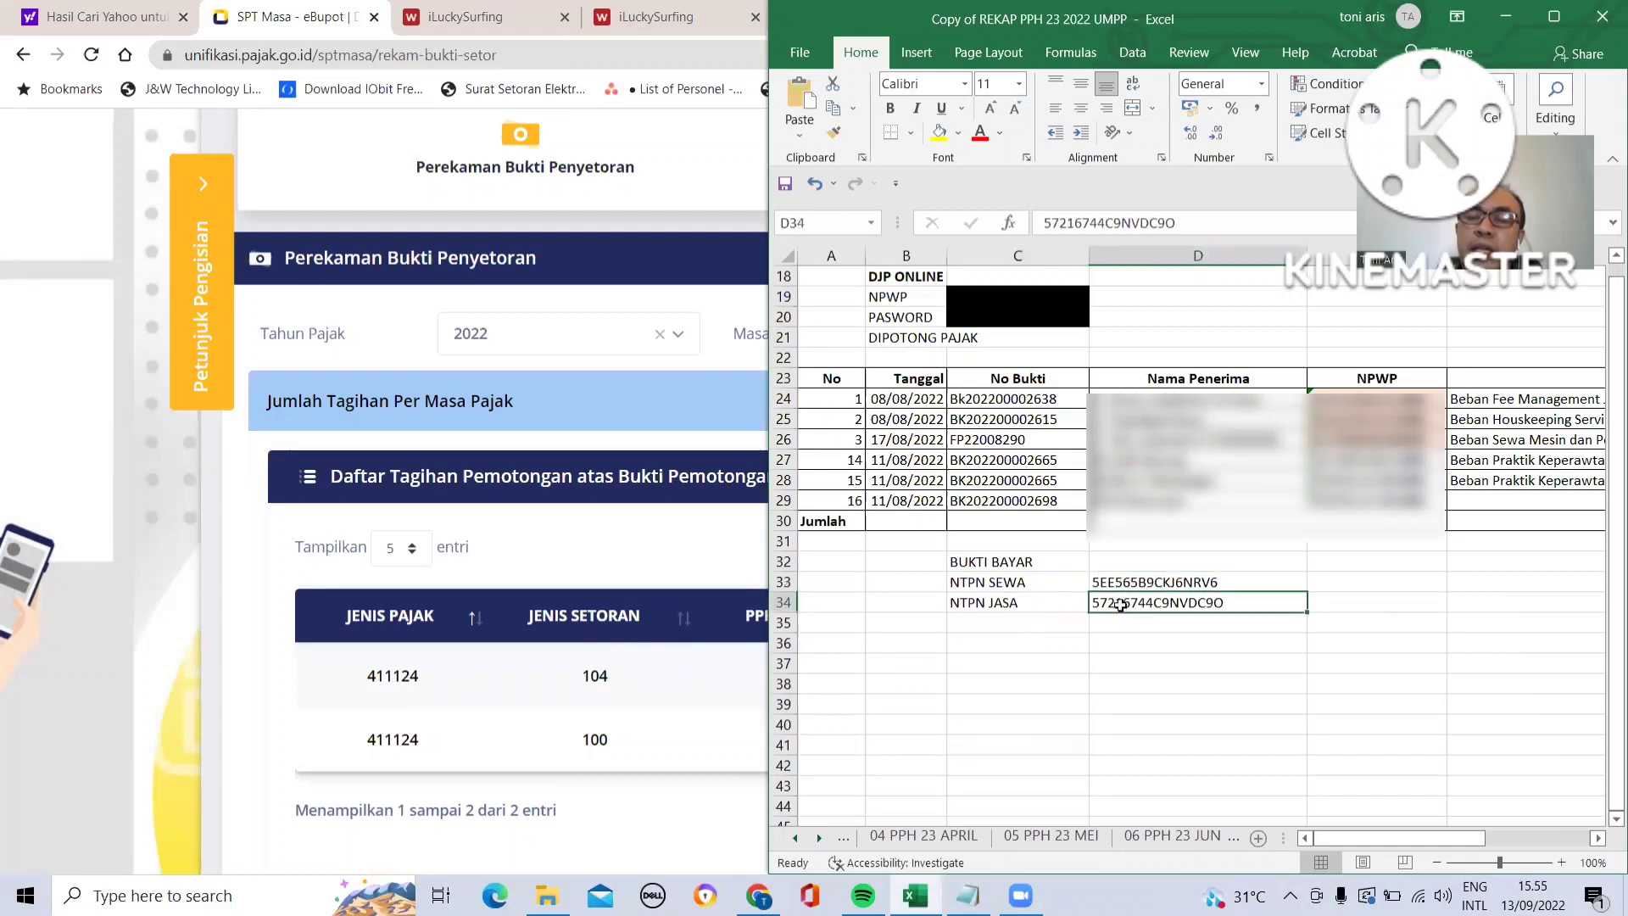
left_click(1108, 580)
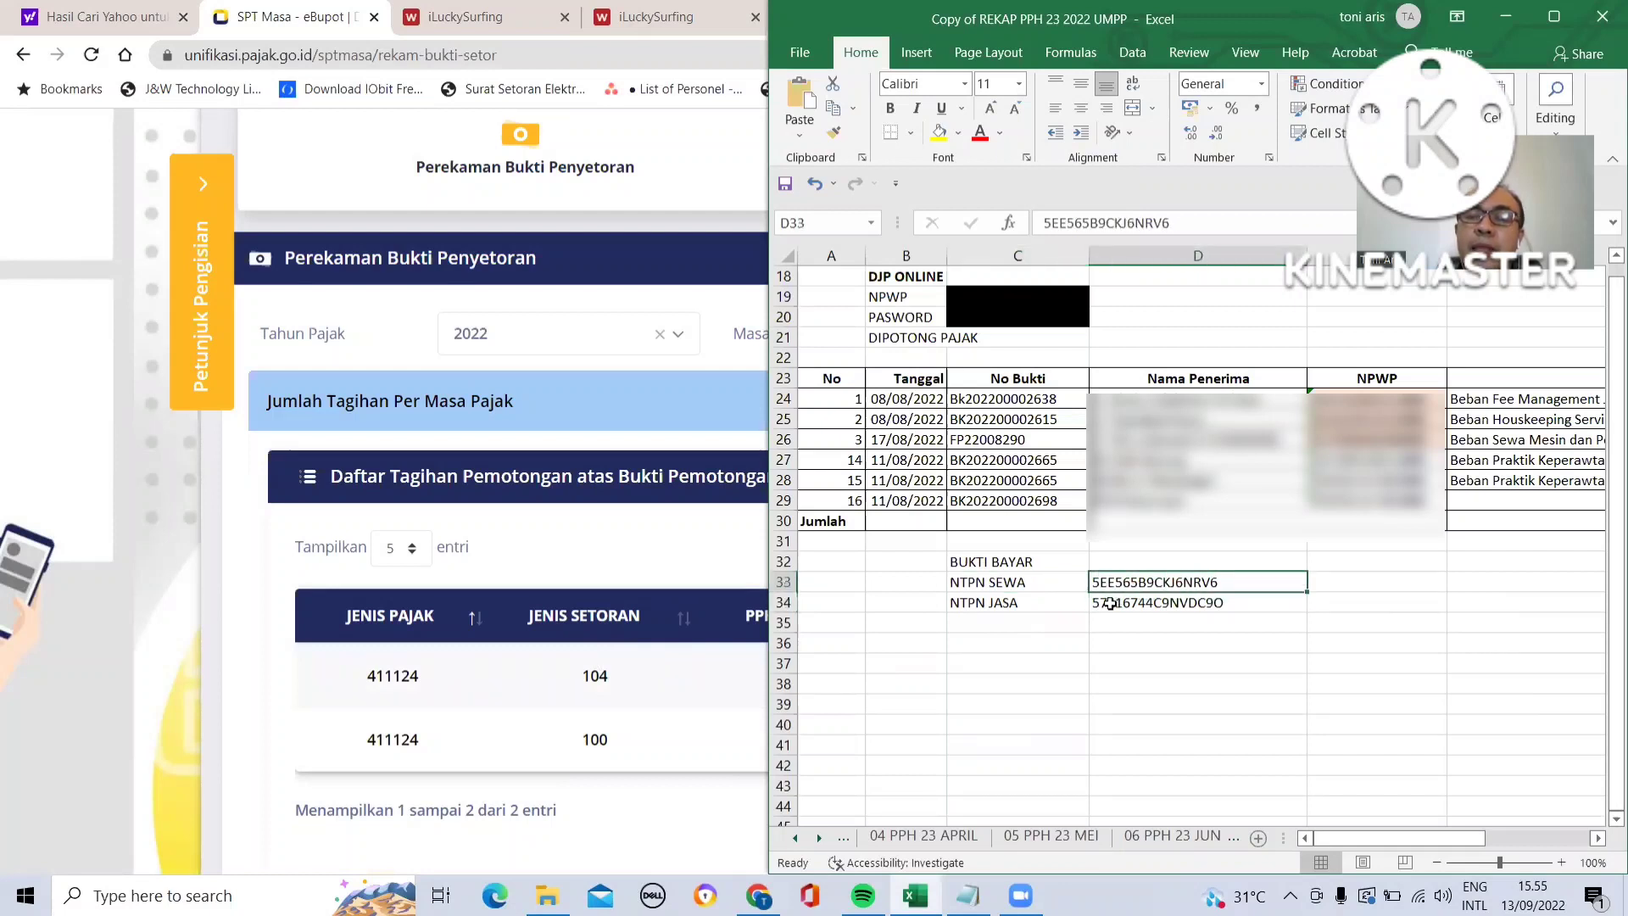
left_click(1110, 605)
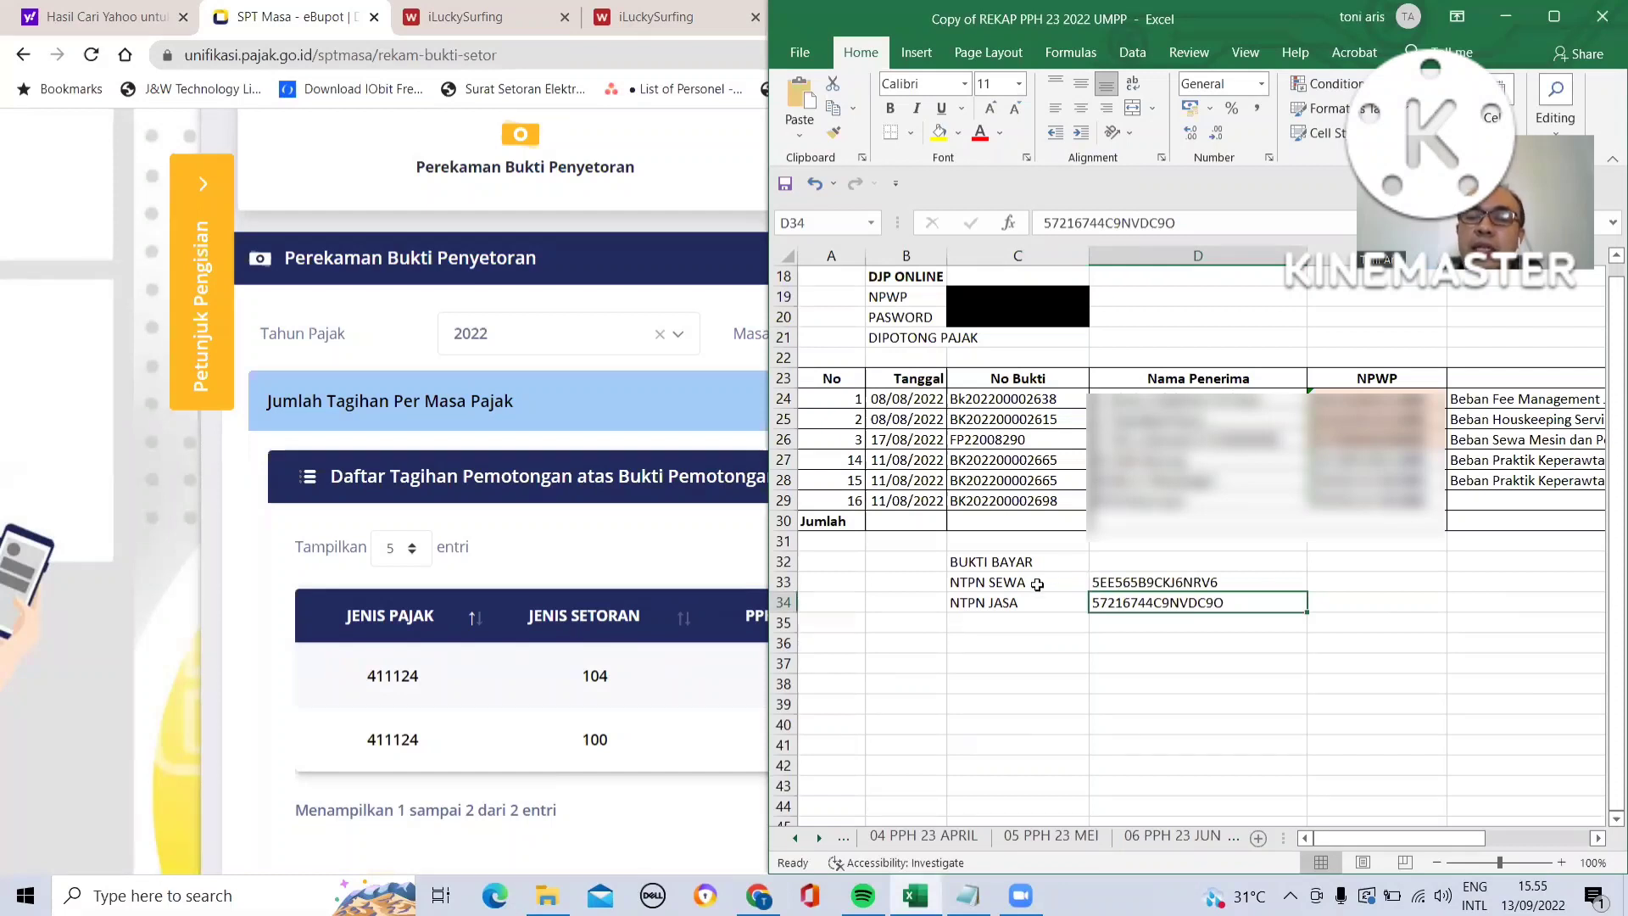
left_click(1151, 582)
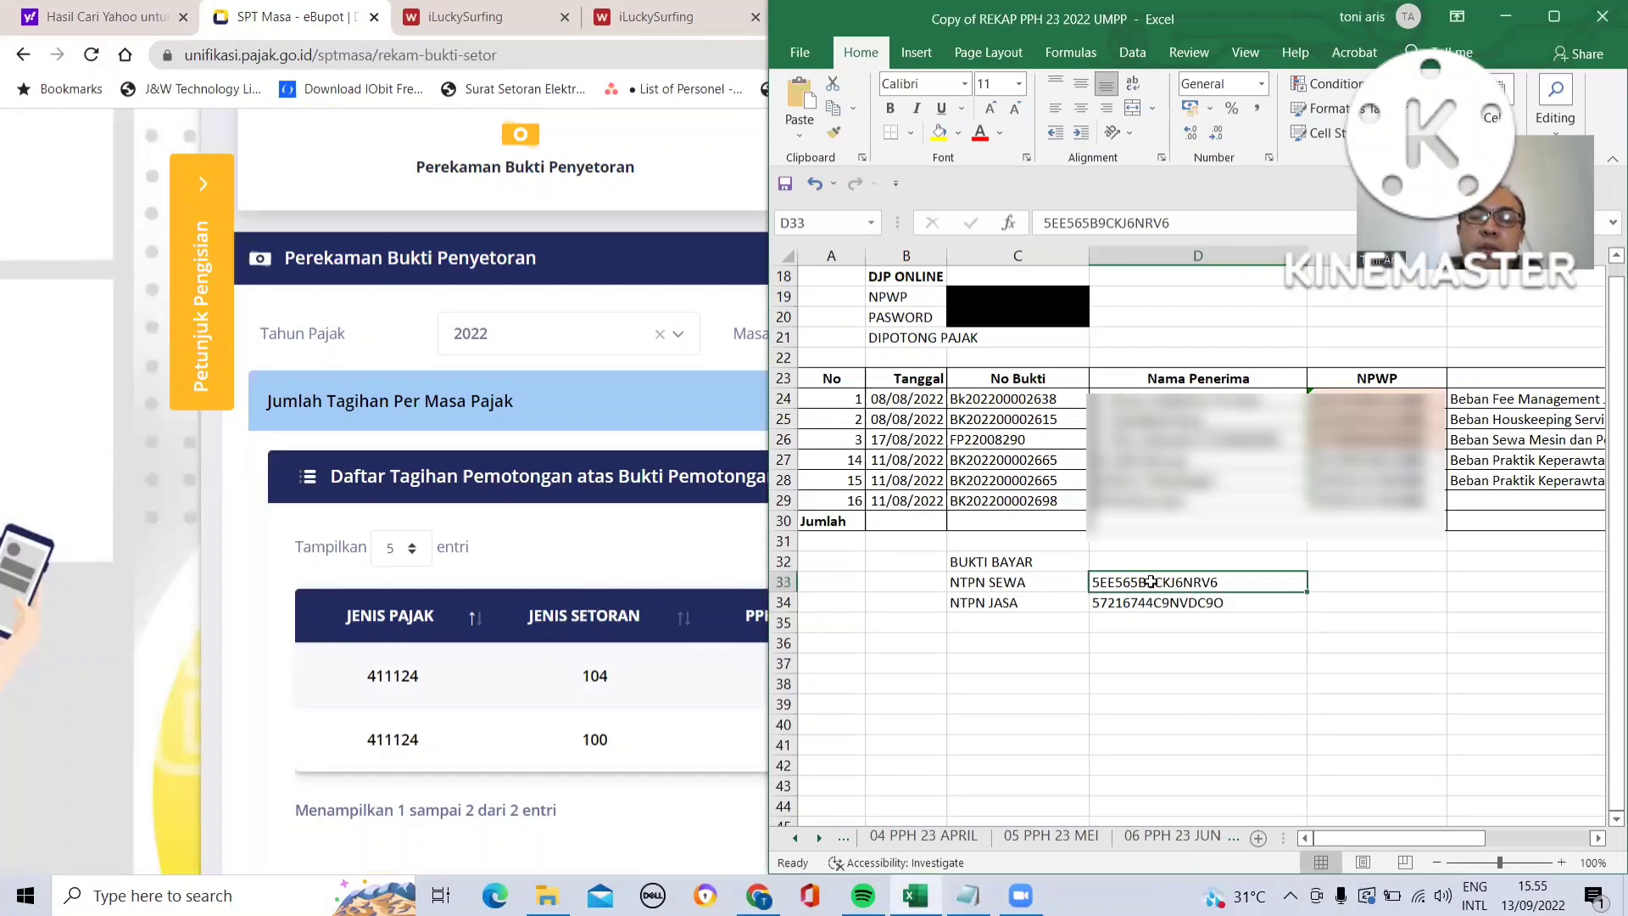
left_click(1140, 603)
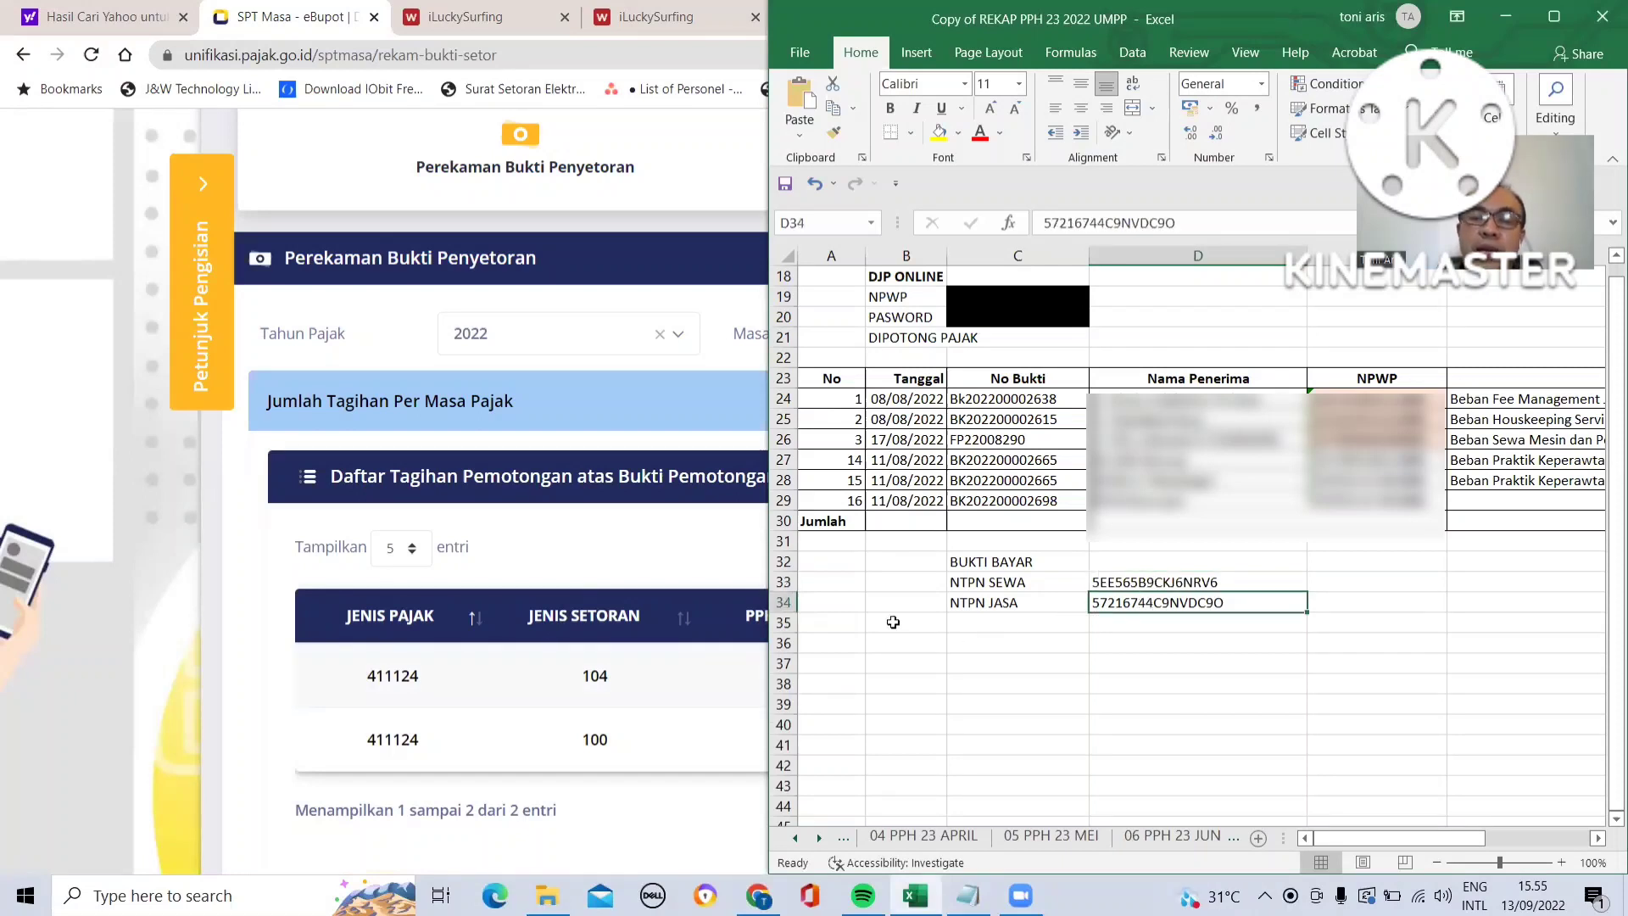
left_click(701, 699)
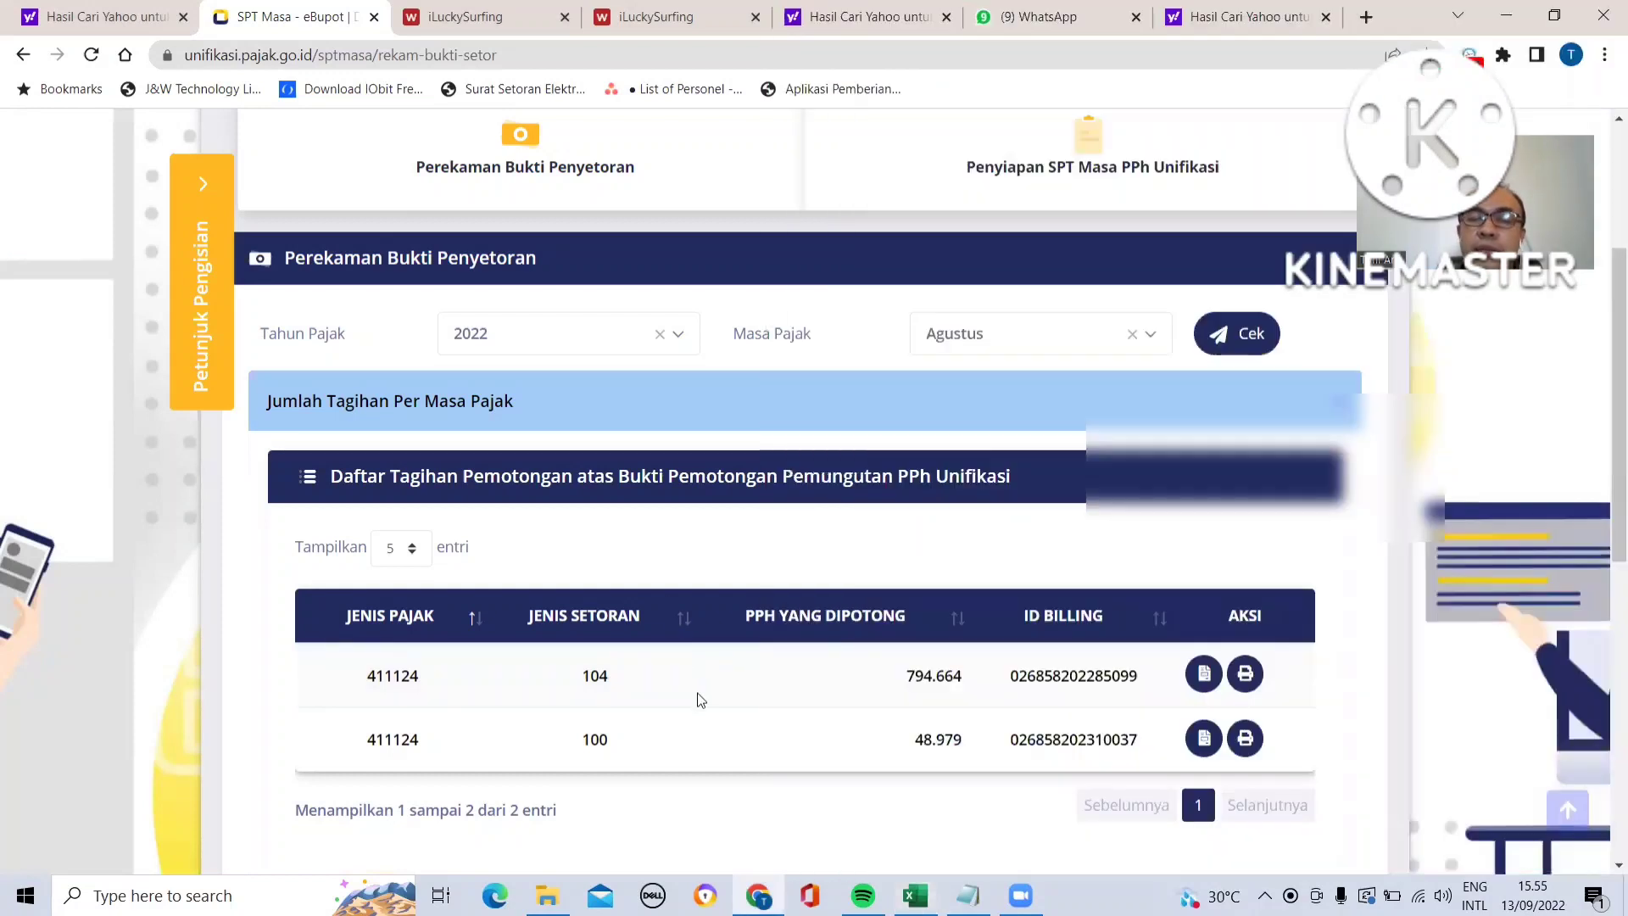
- Open a new deposit proof record and paste the rental NTPN copied from the recap workbook into its NTPN field
scroll(802, 704, "down", 2)
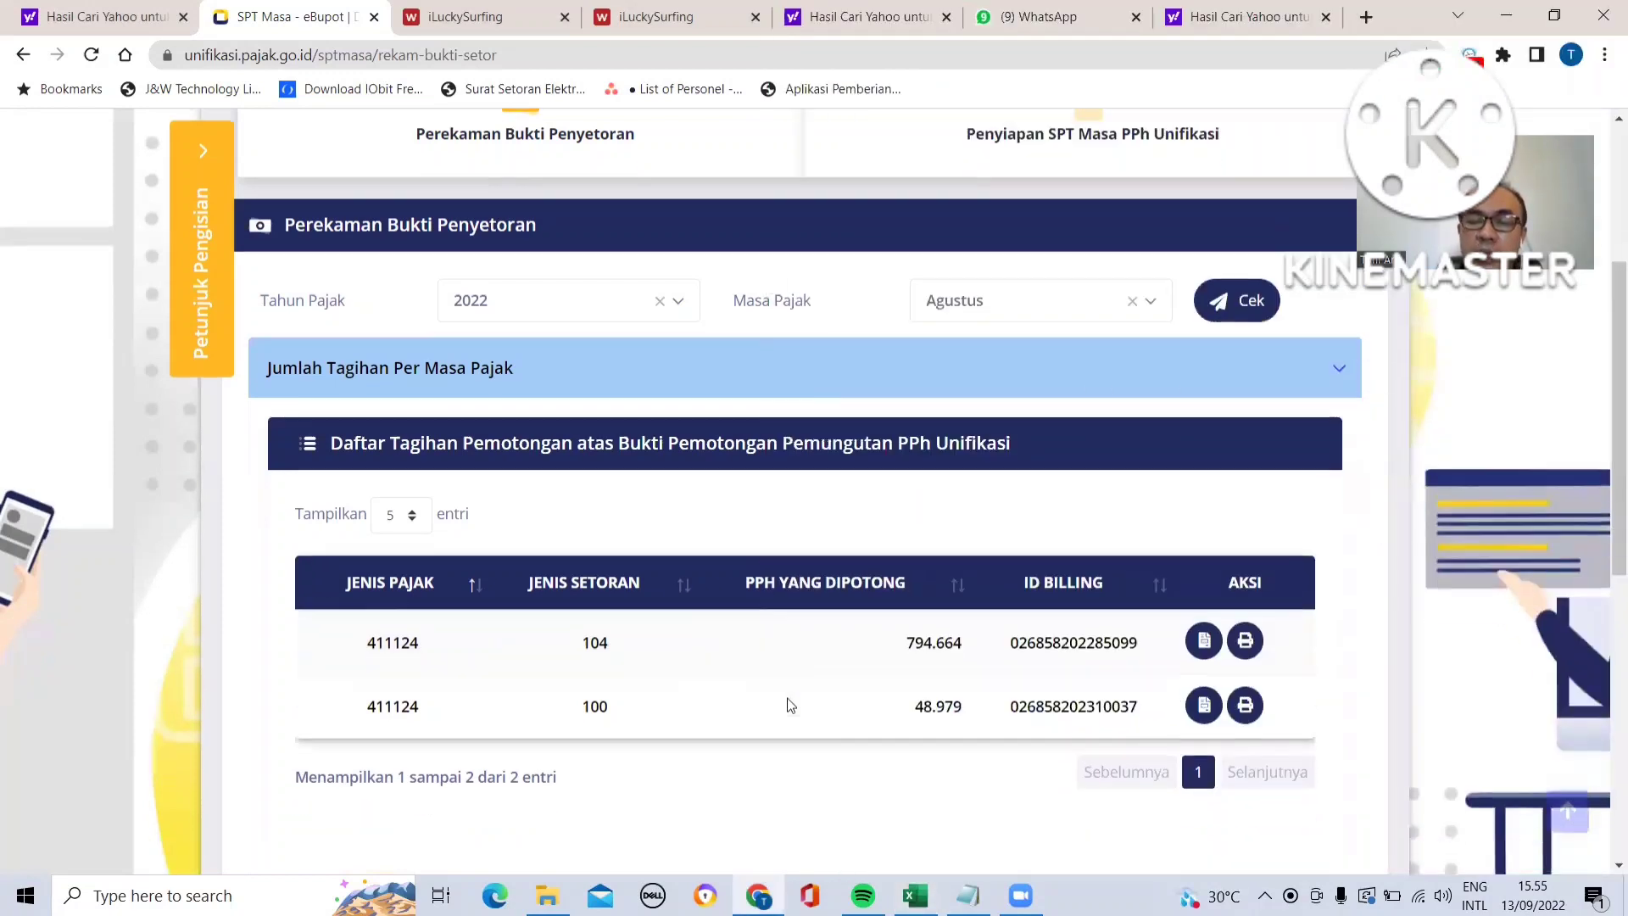
scroll(791, 706, "down", 1)
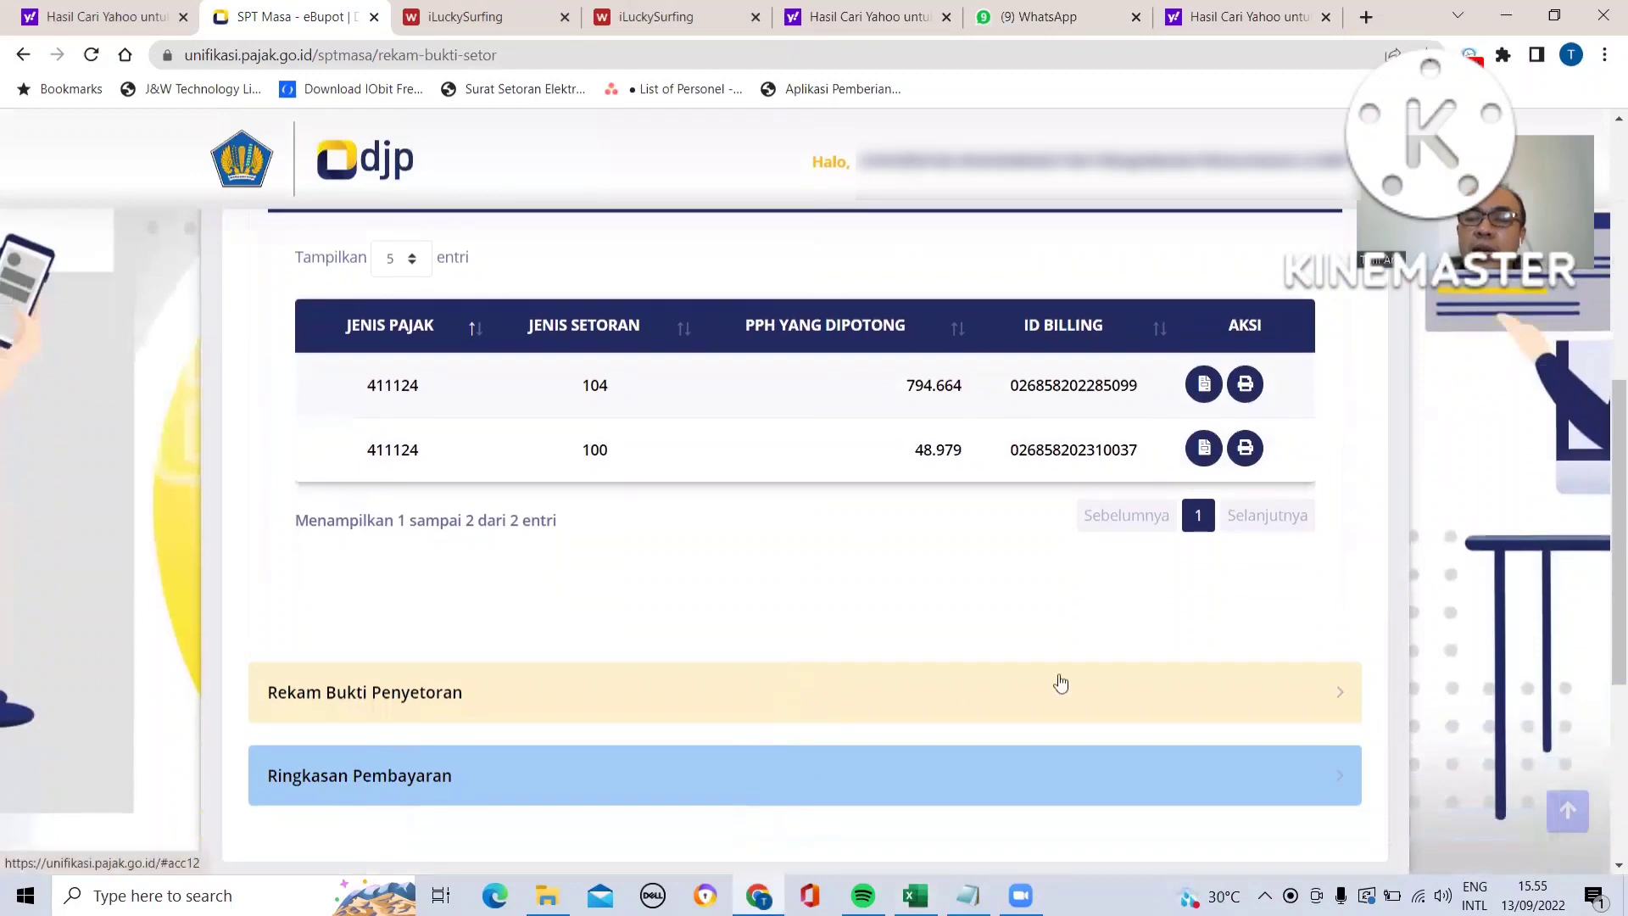
left_click(1336, 701)
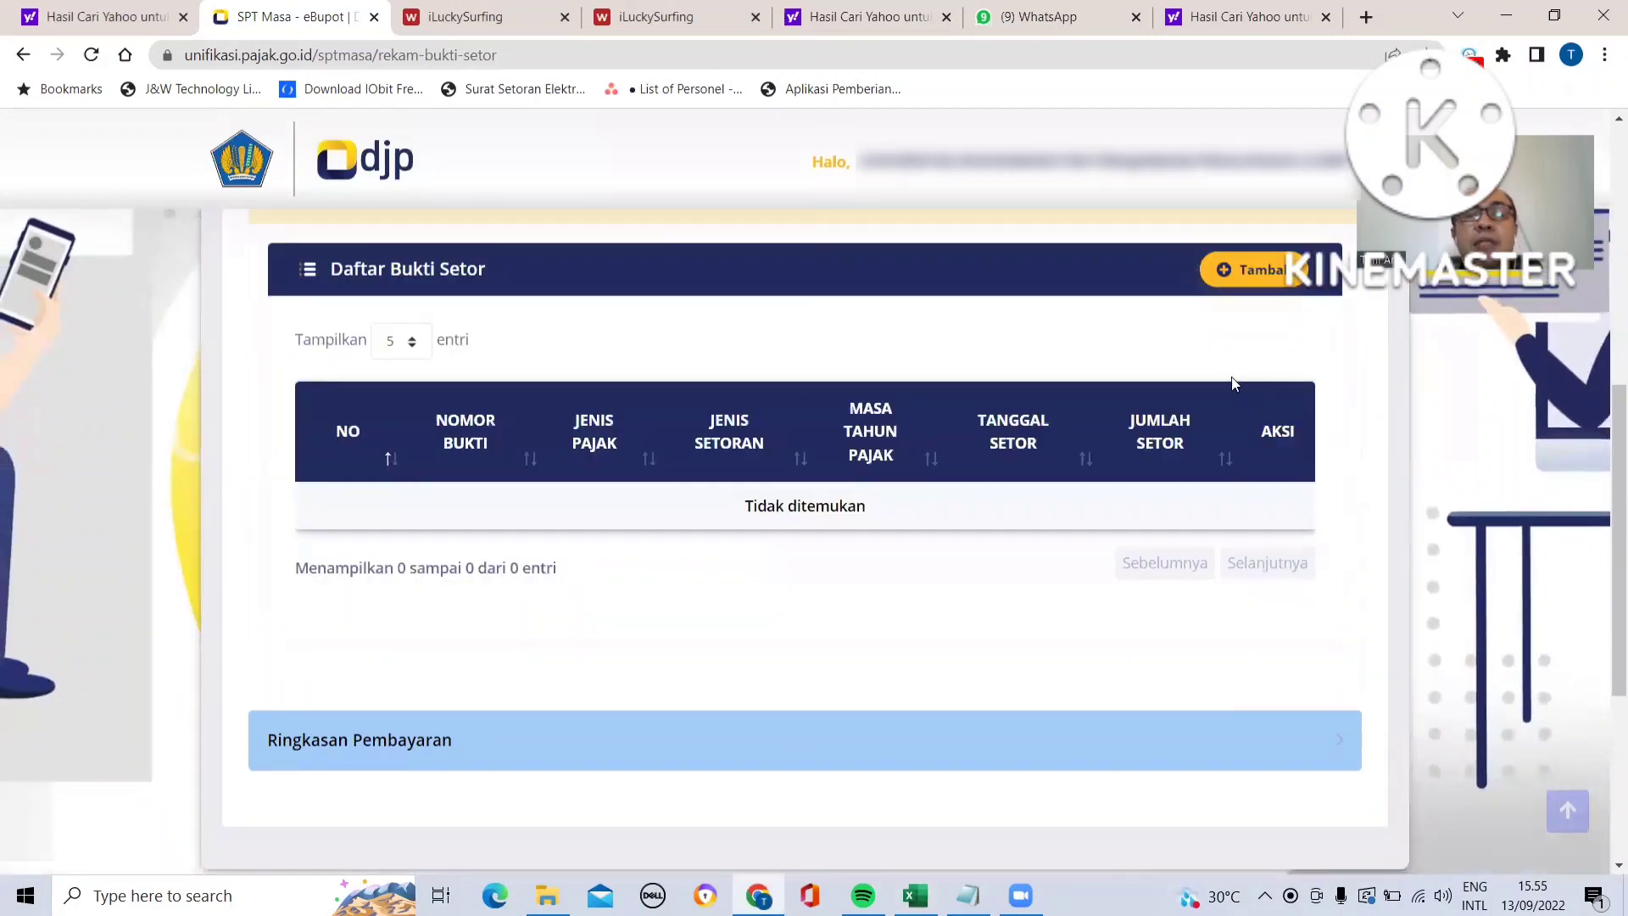
left_click(1260, 271)
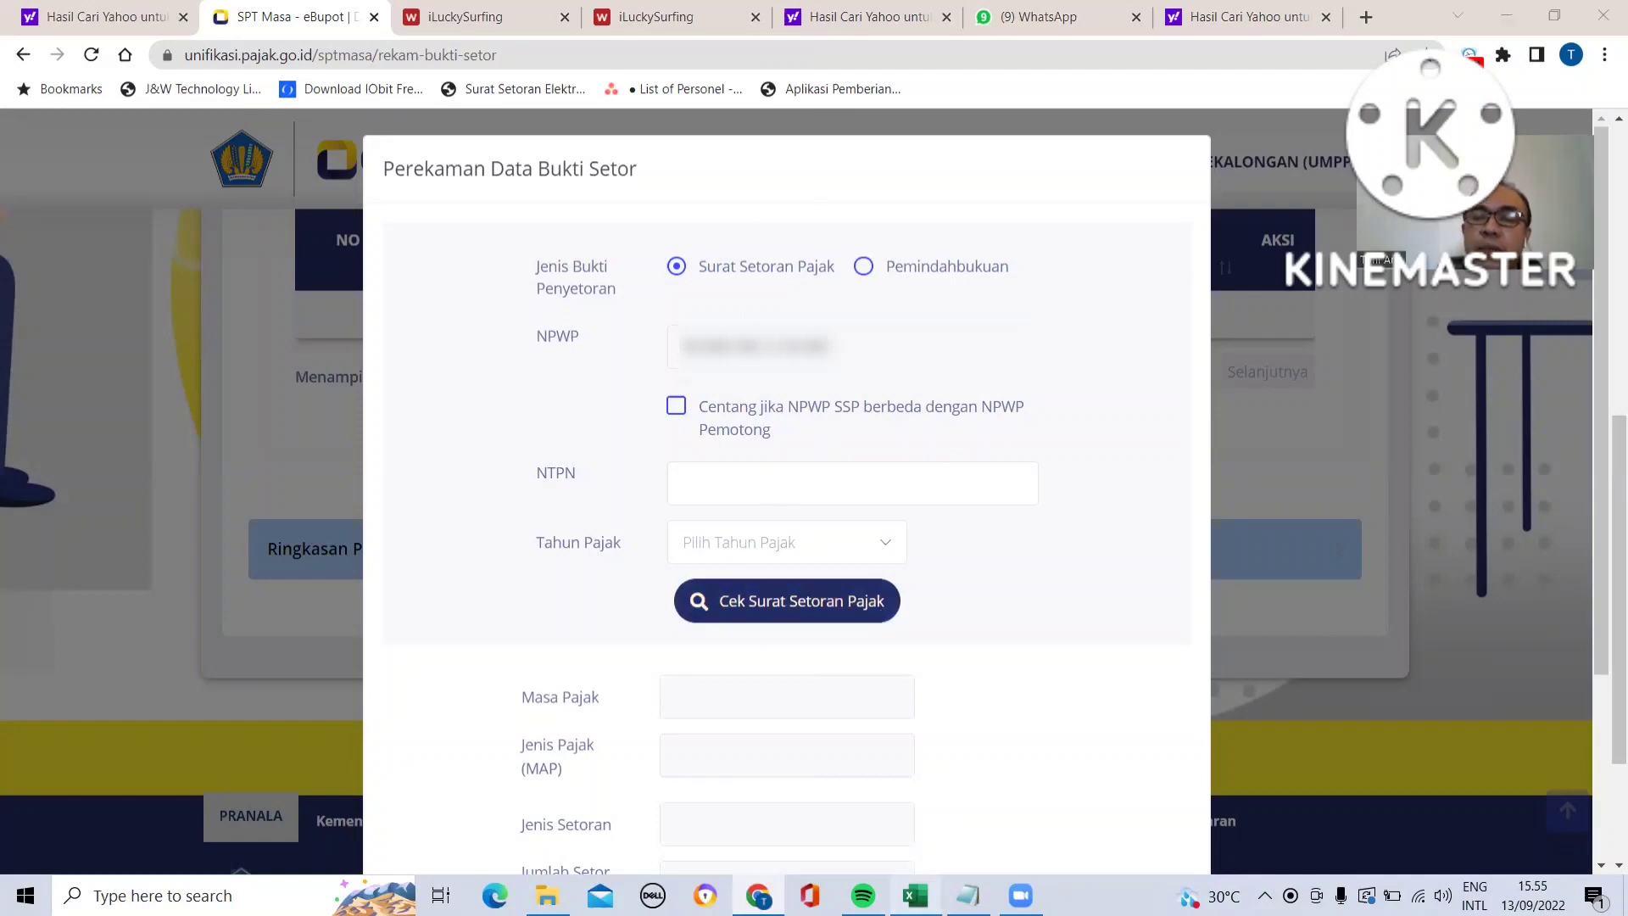
key("alt+Tab")
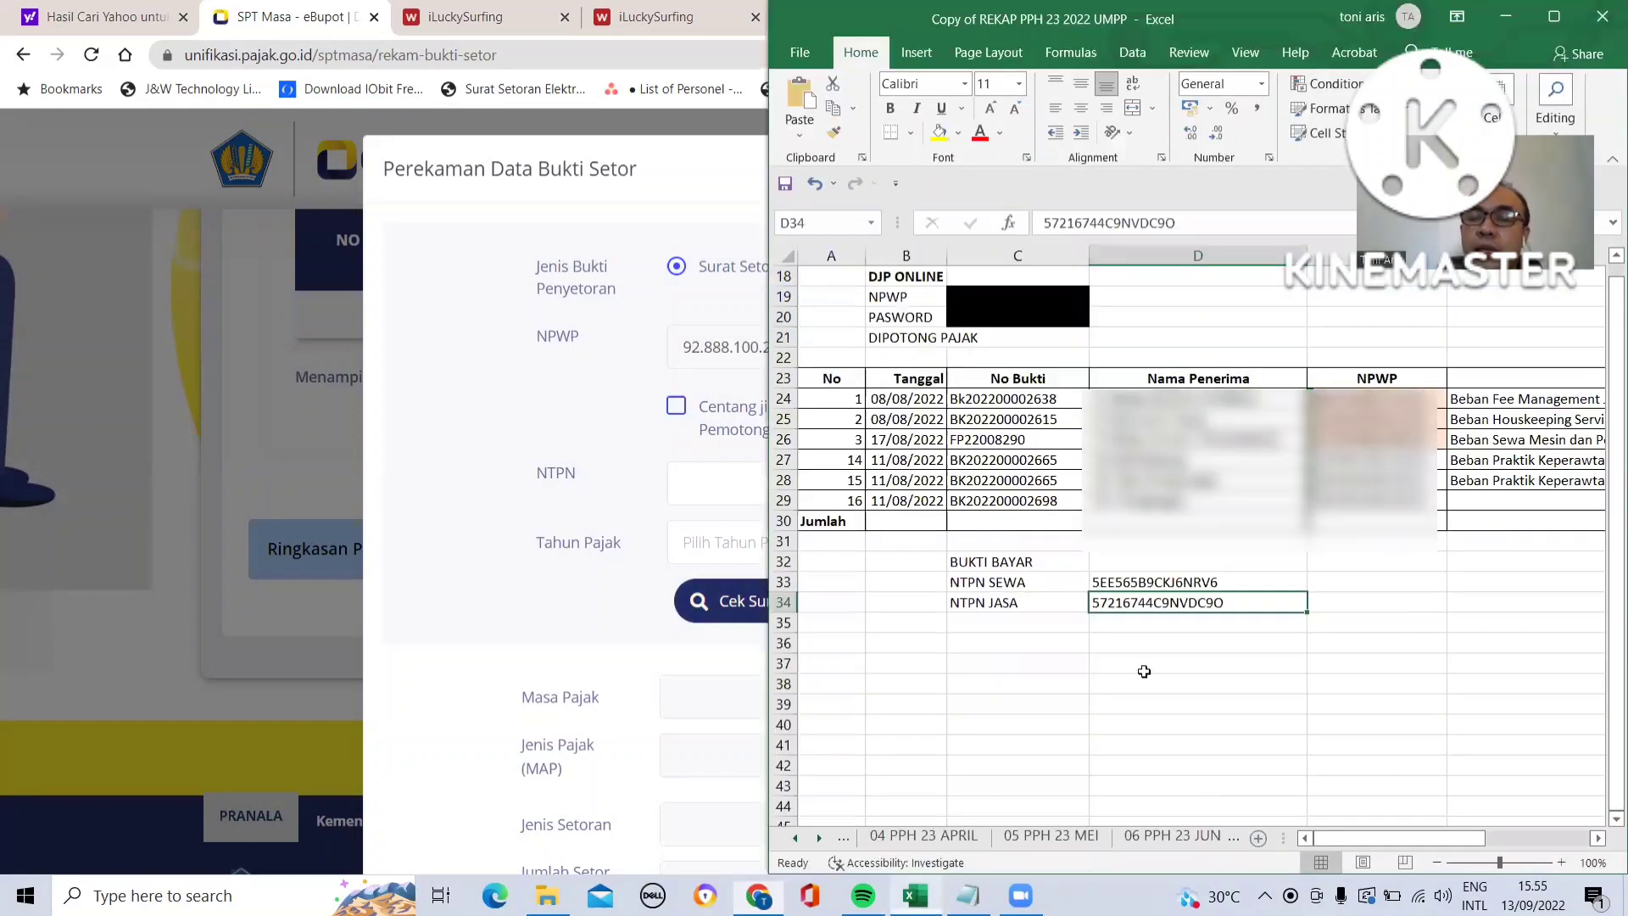
left_click(1120, 581)
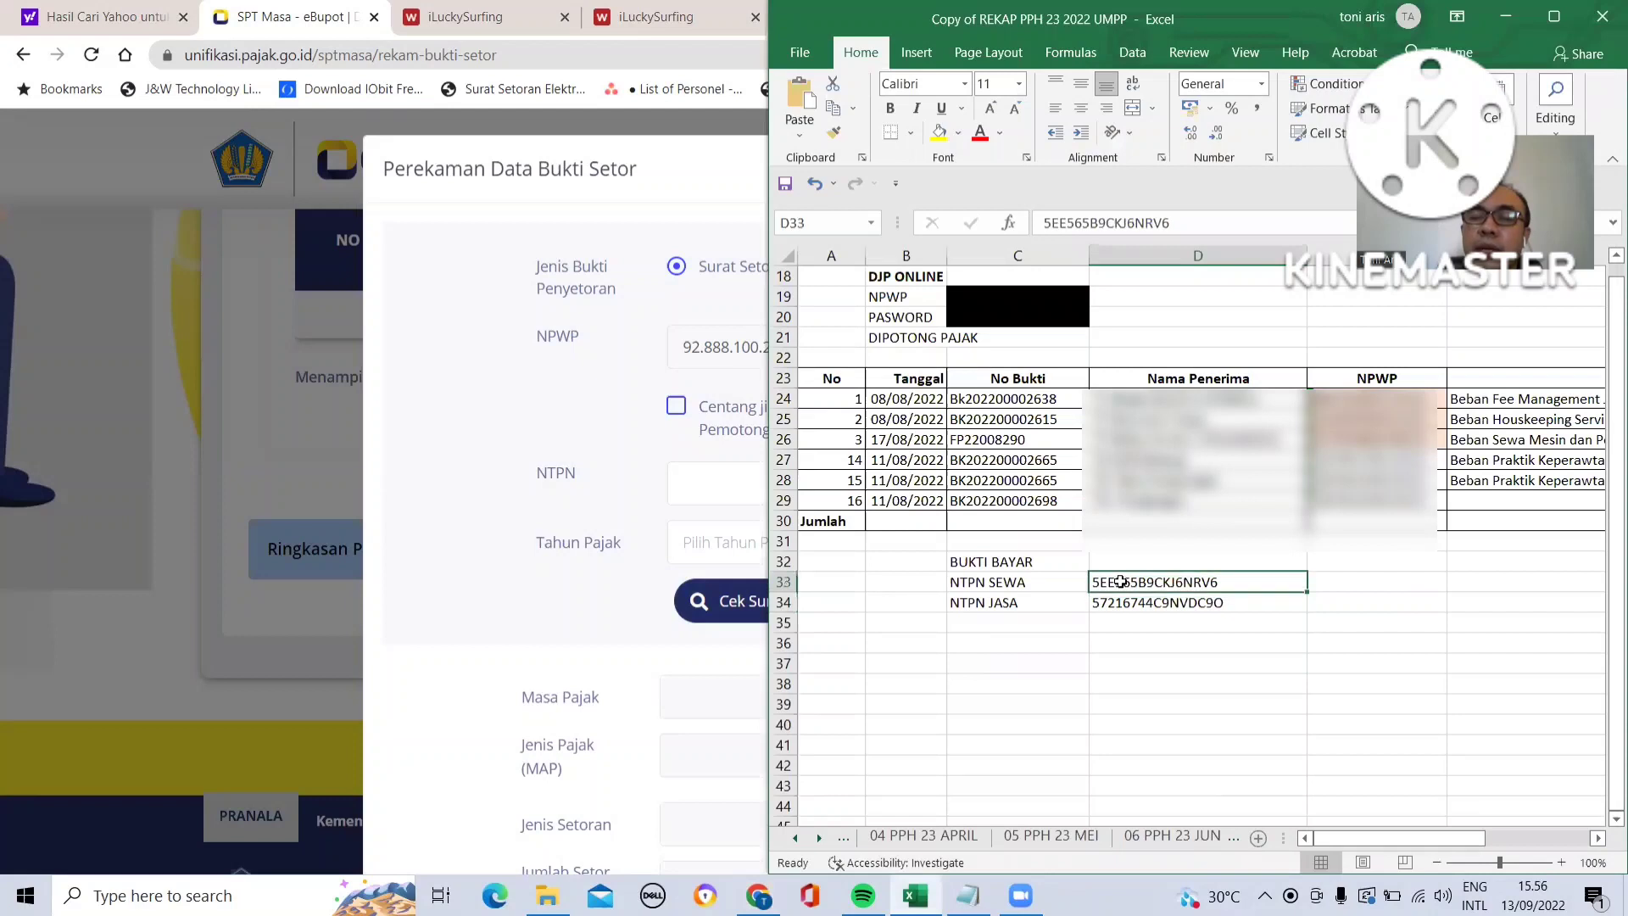
double_click(1042, 222)
key("ctrl+c")
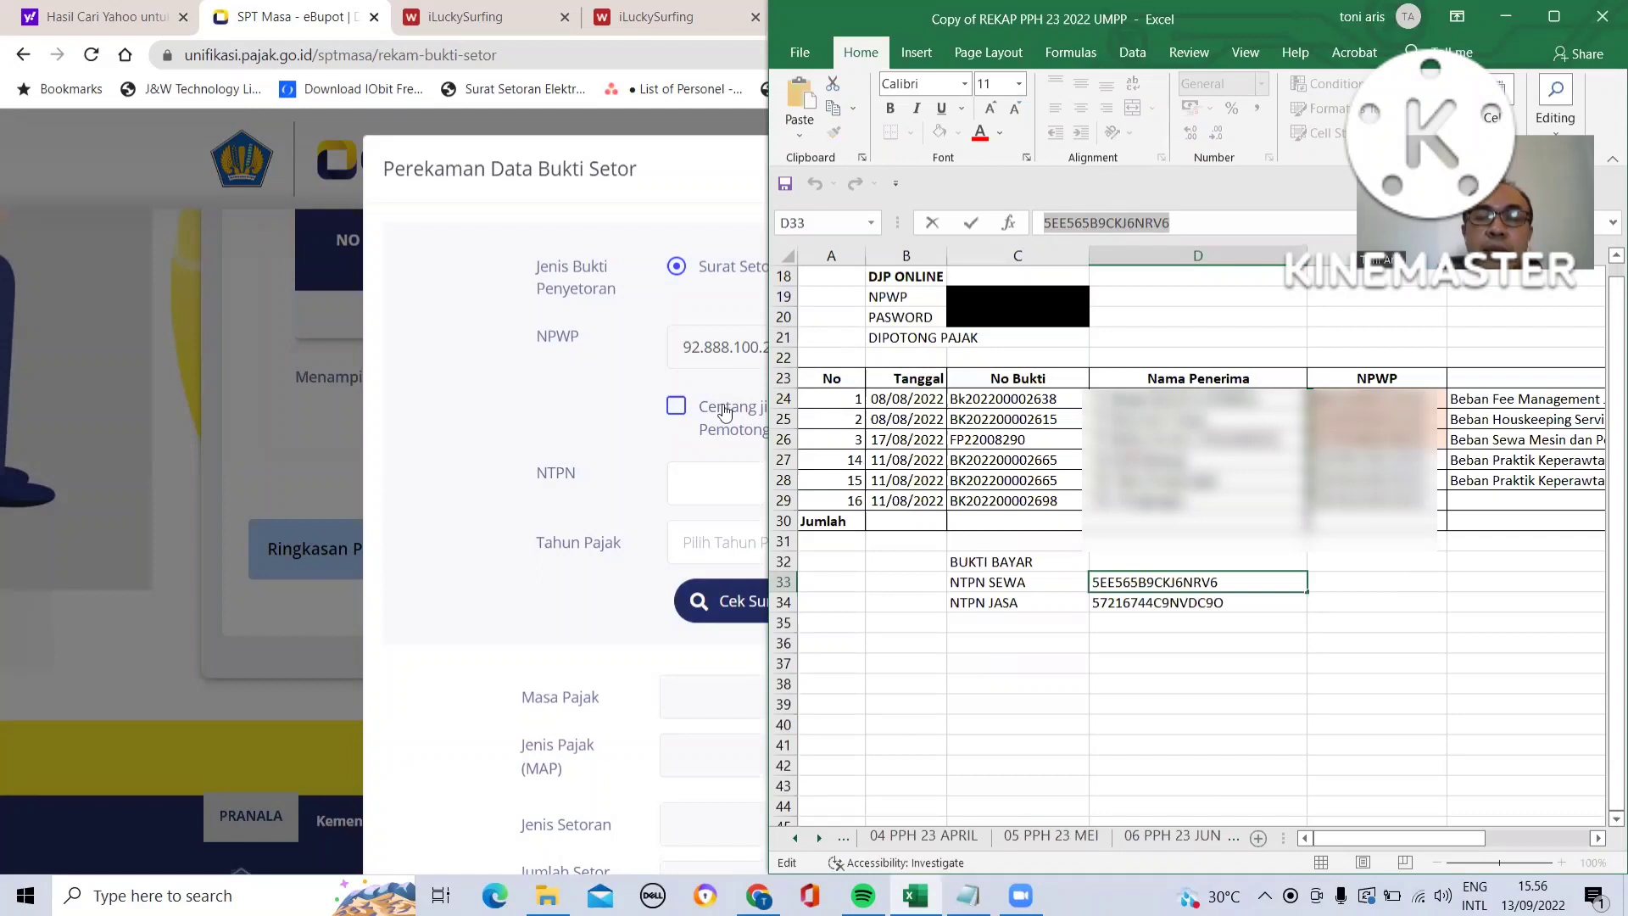
left_click(702, 480)
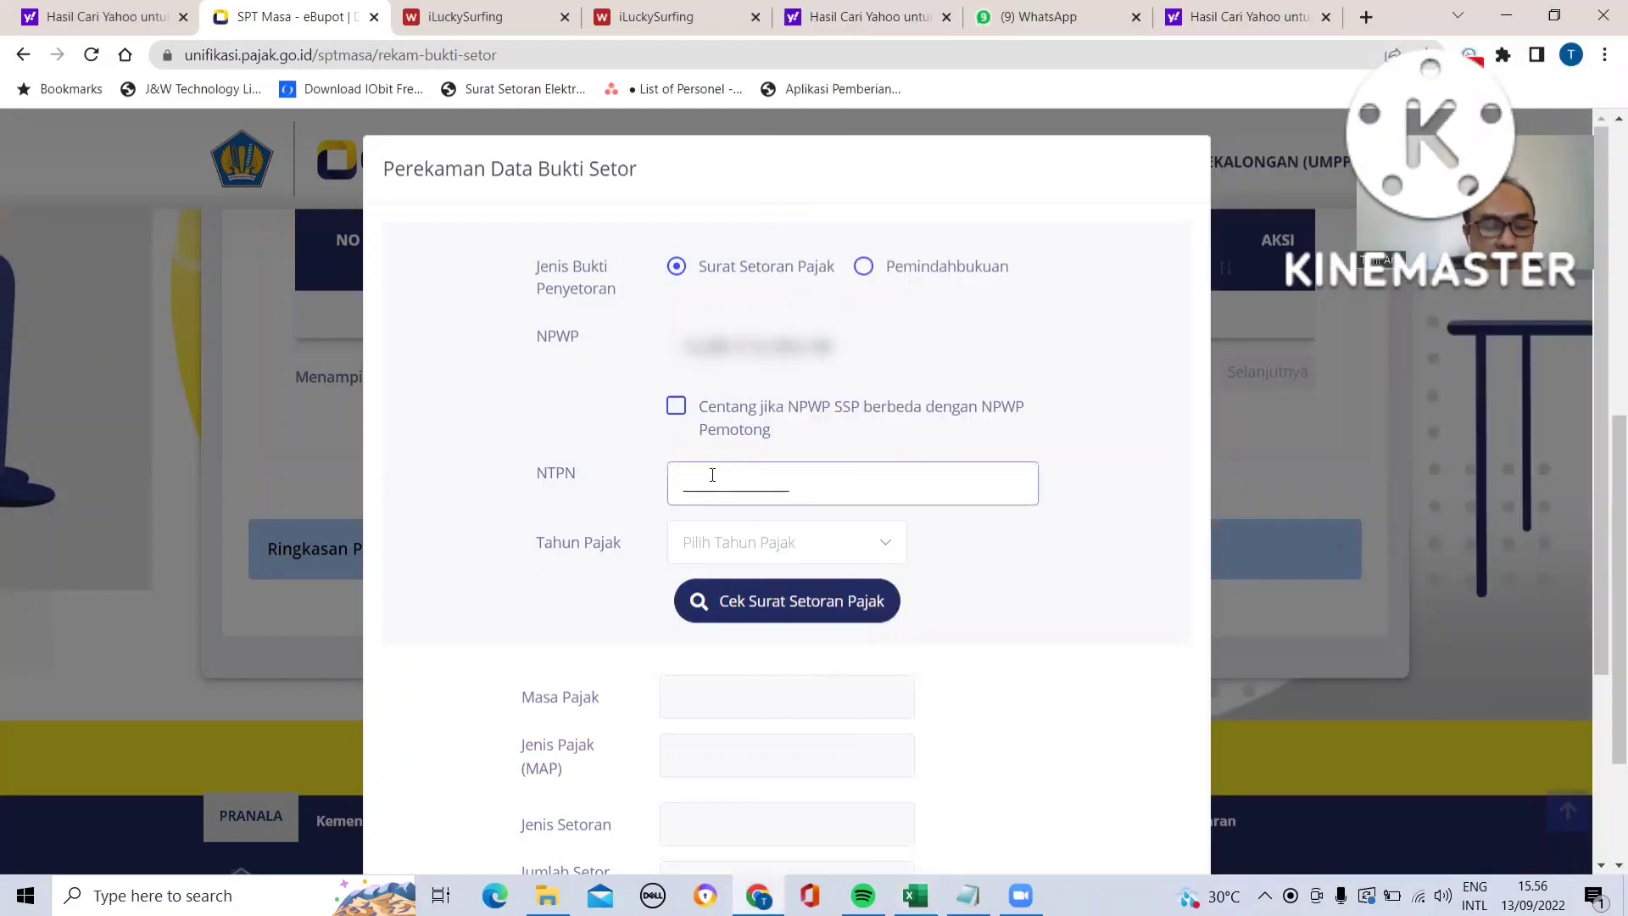
key("ctrl+v")
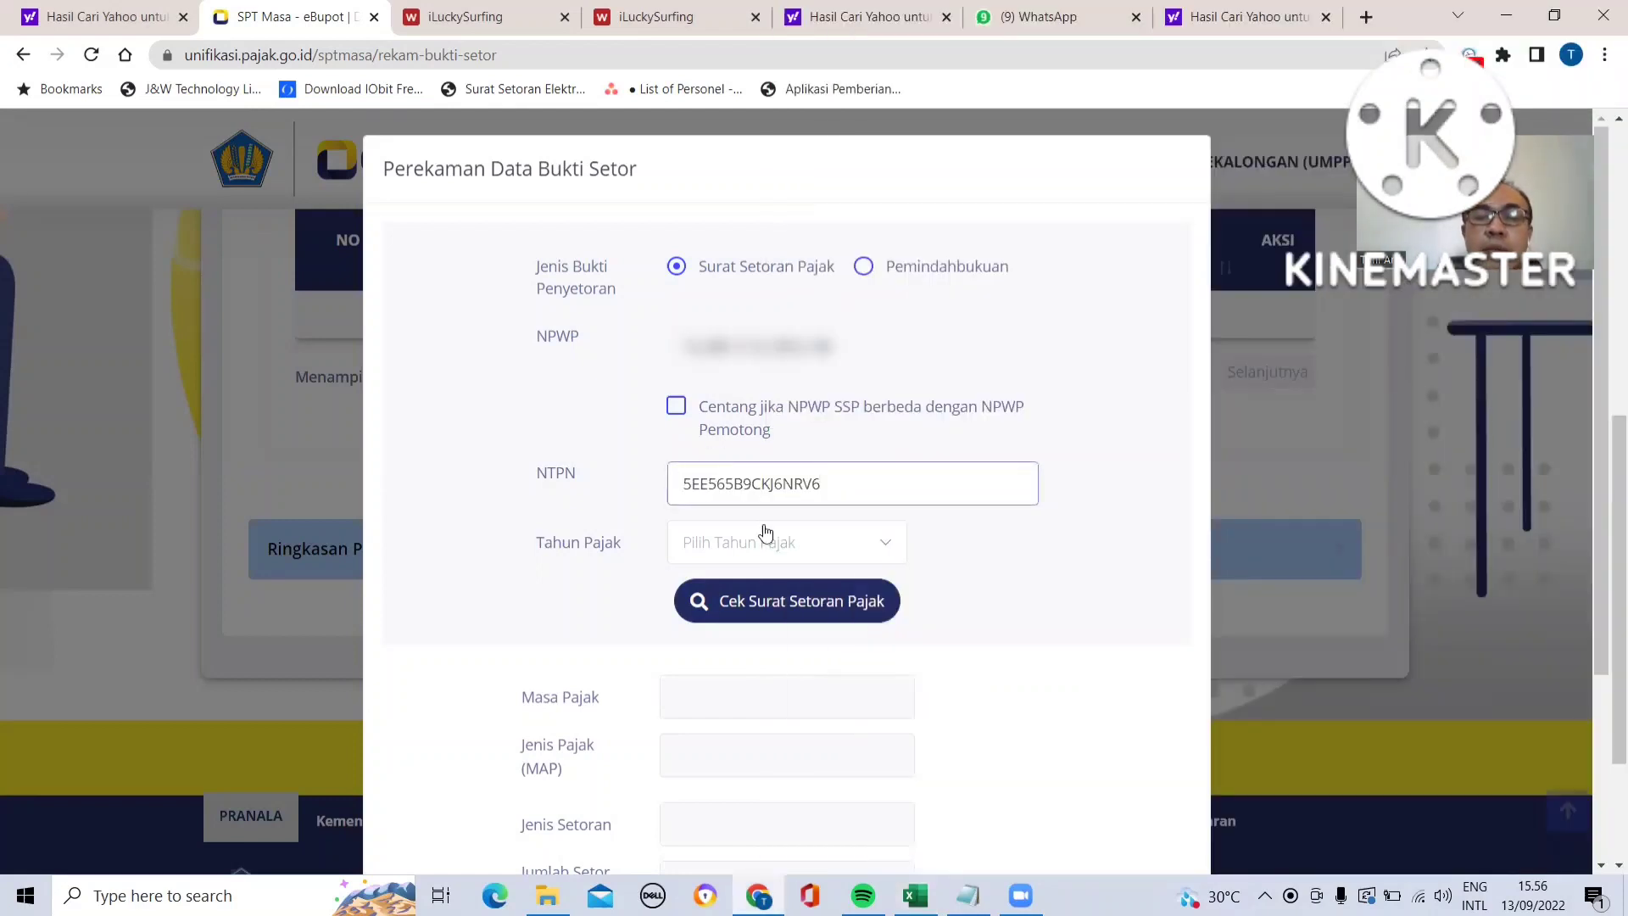
- Set the tax year to 2022, check the tax deposit slip, and save the rental deposit proof
left_click(886, 546)
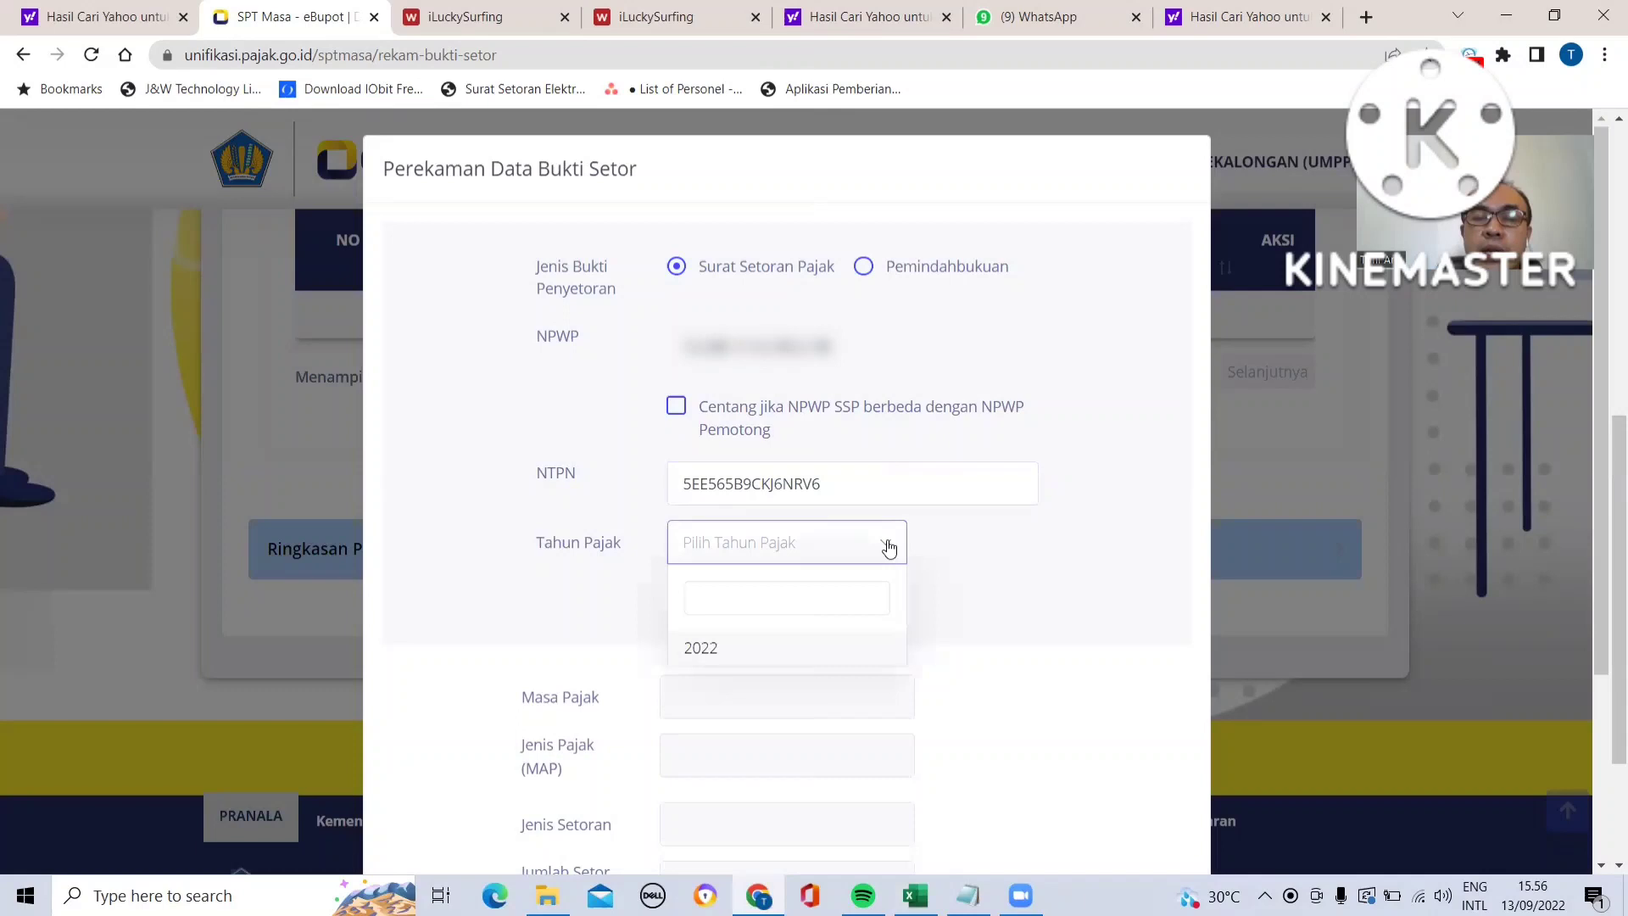
left_click(818, 653)
left_click(817, 602)
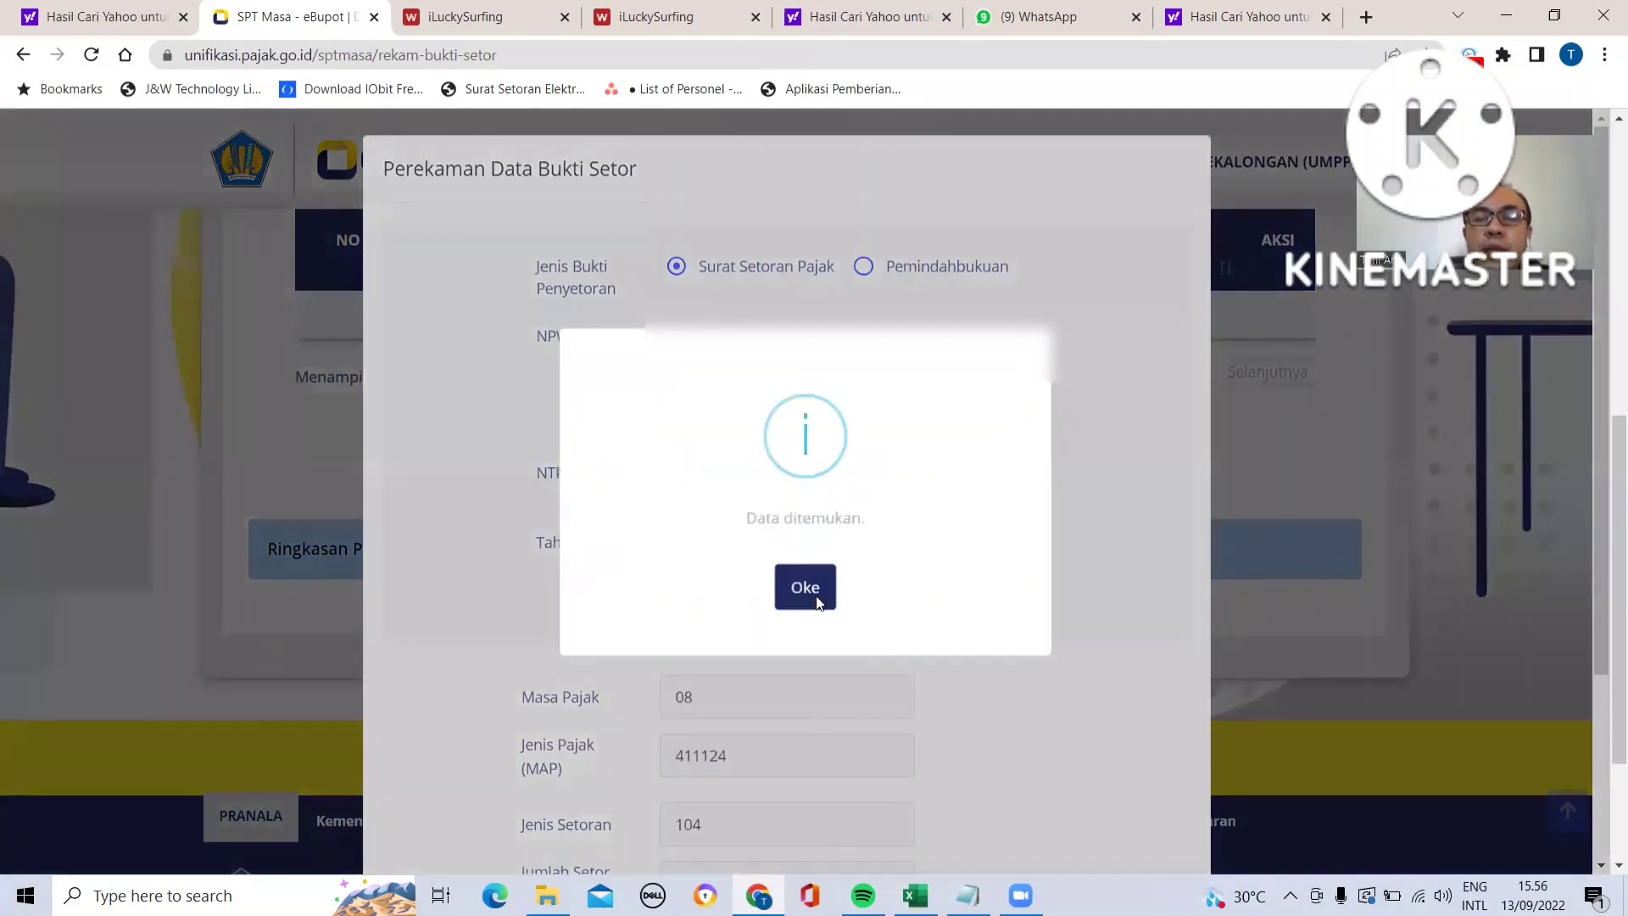
left_click(816, 590)
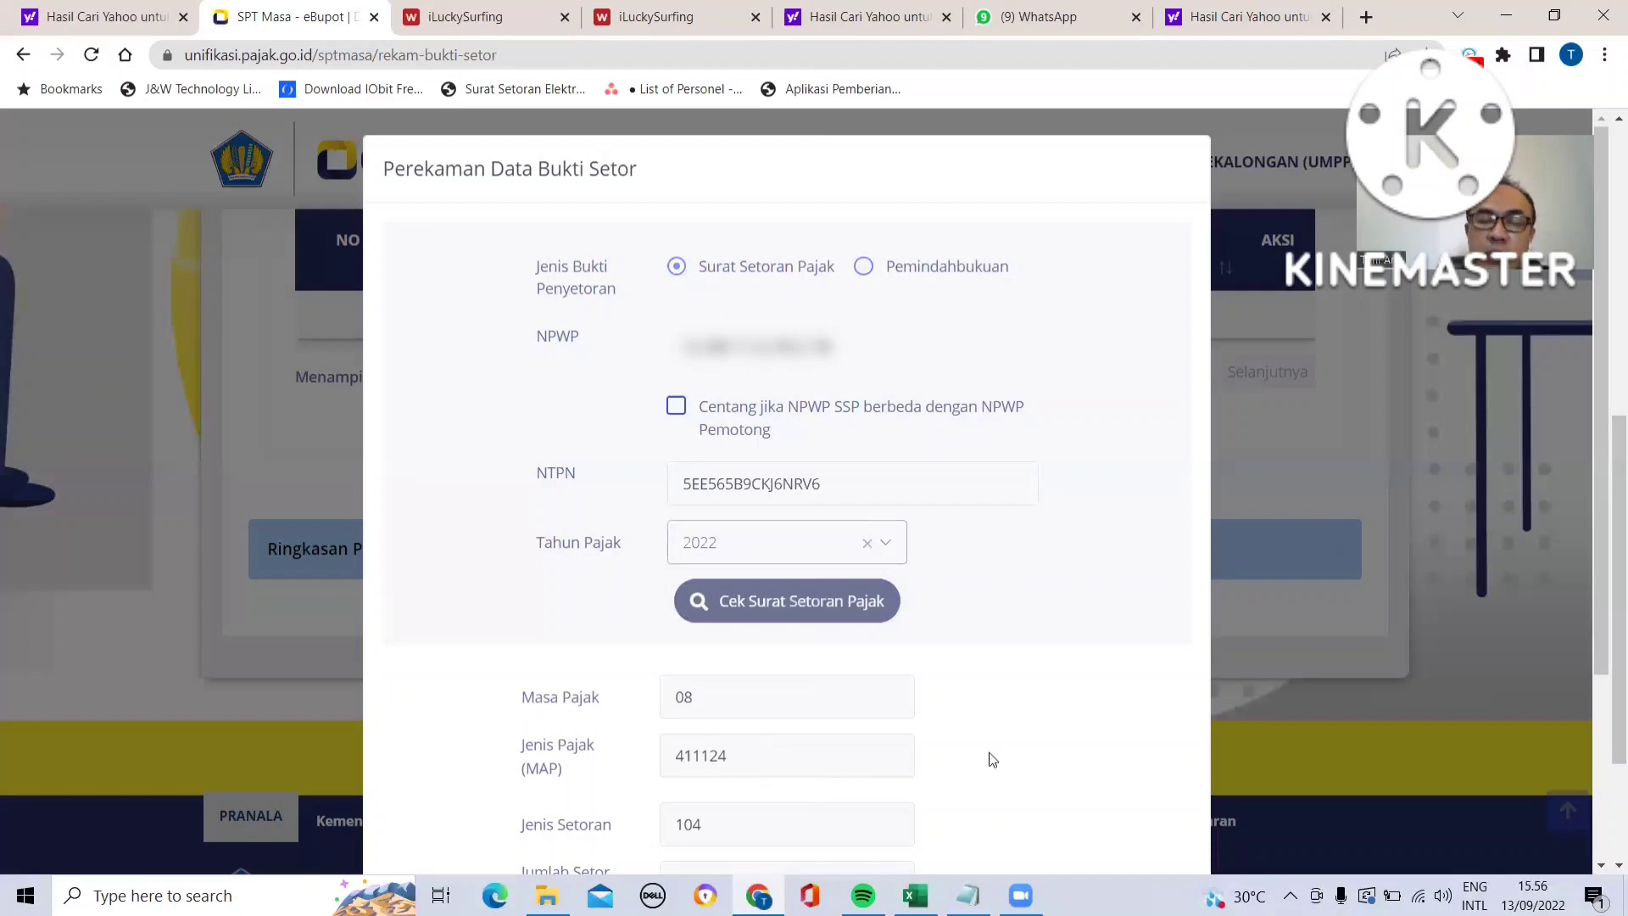
scroll(992, 759, "down", 2)
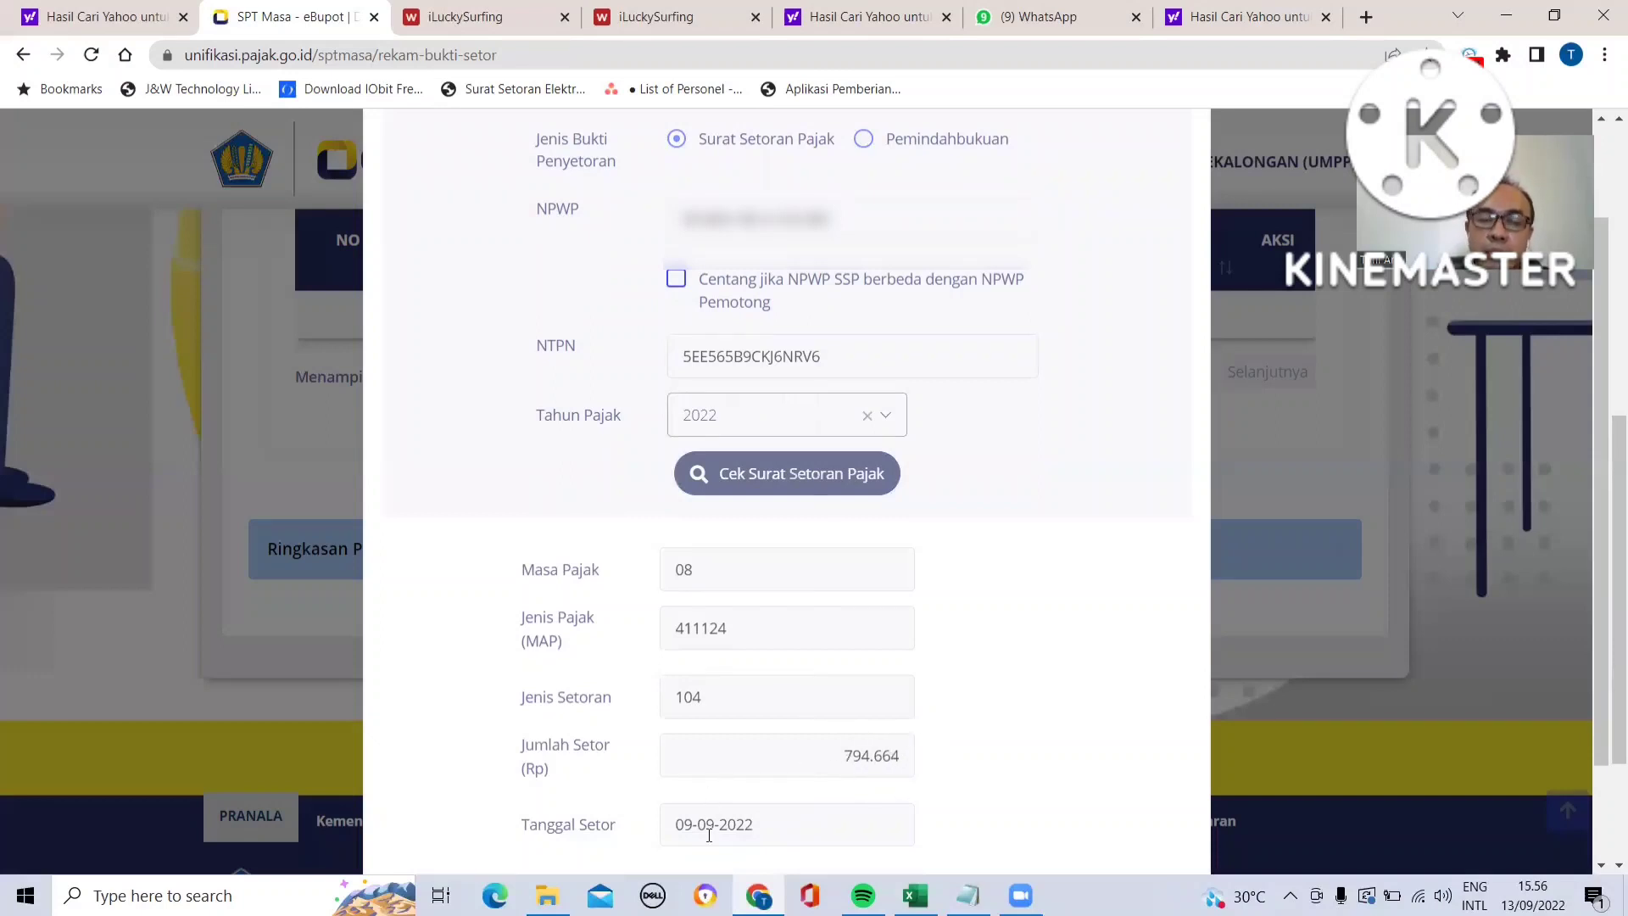
scroll(1047, 756, "down", 2)
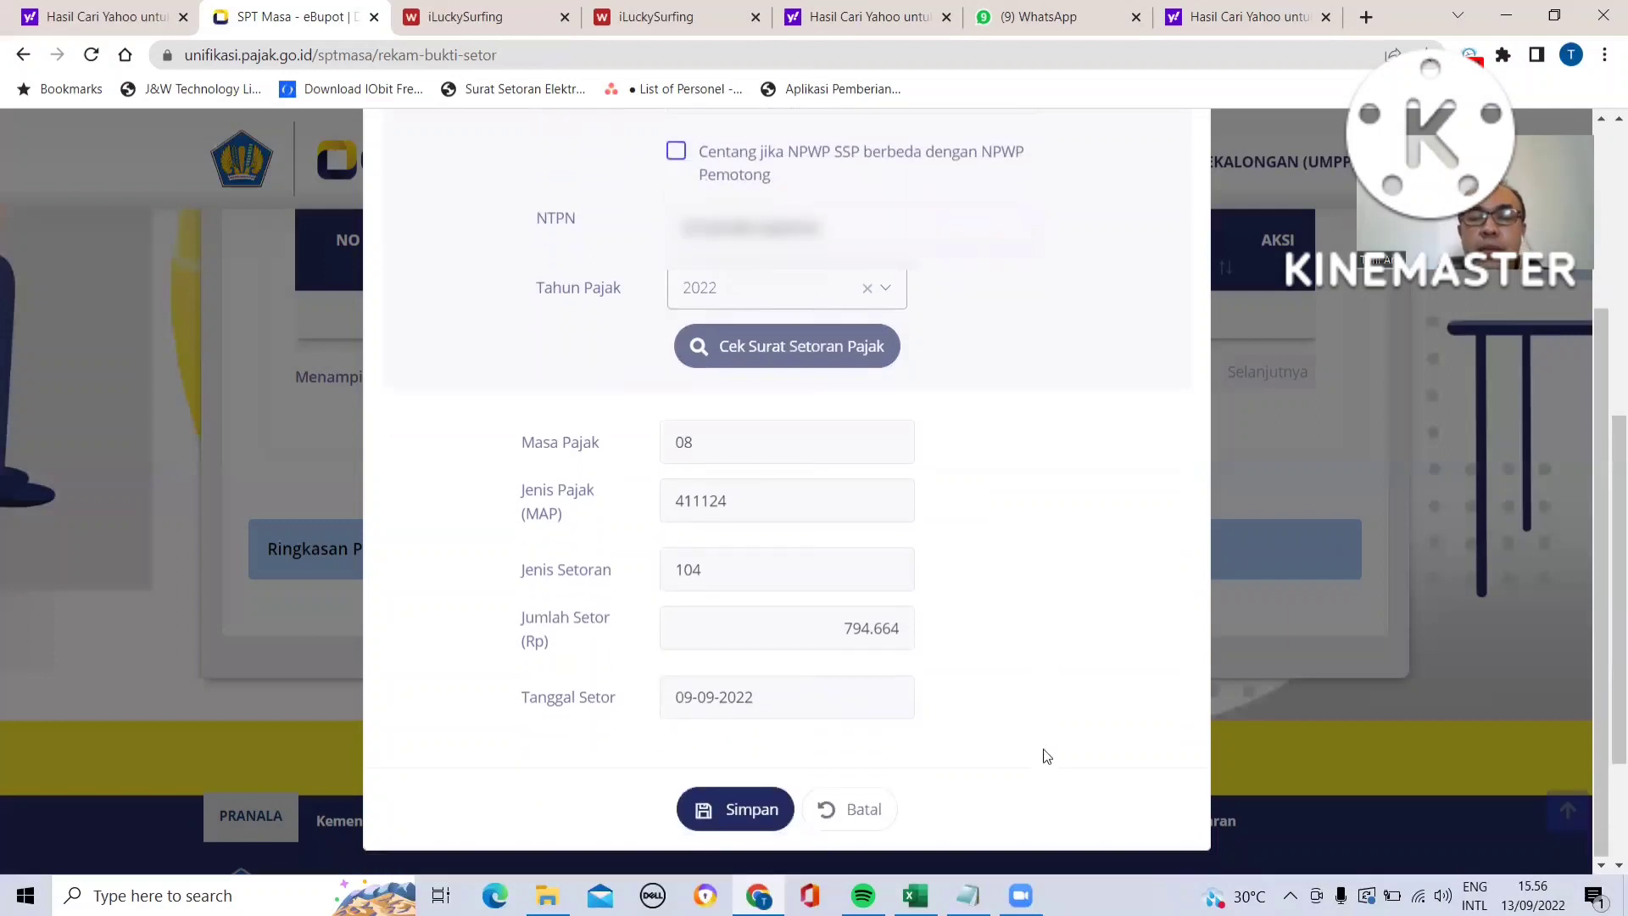
left_click(743, 810)
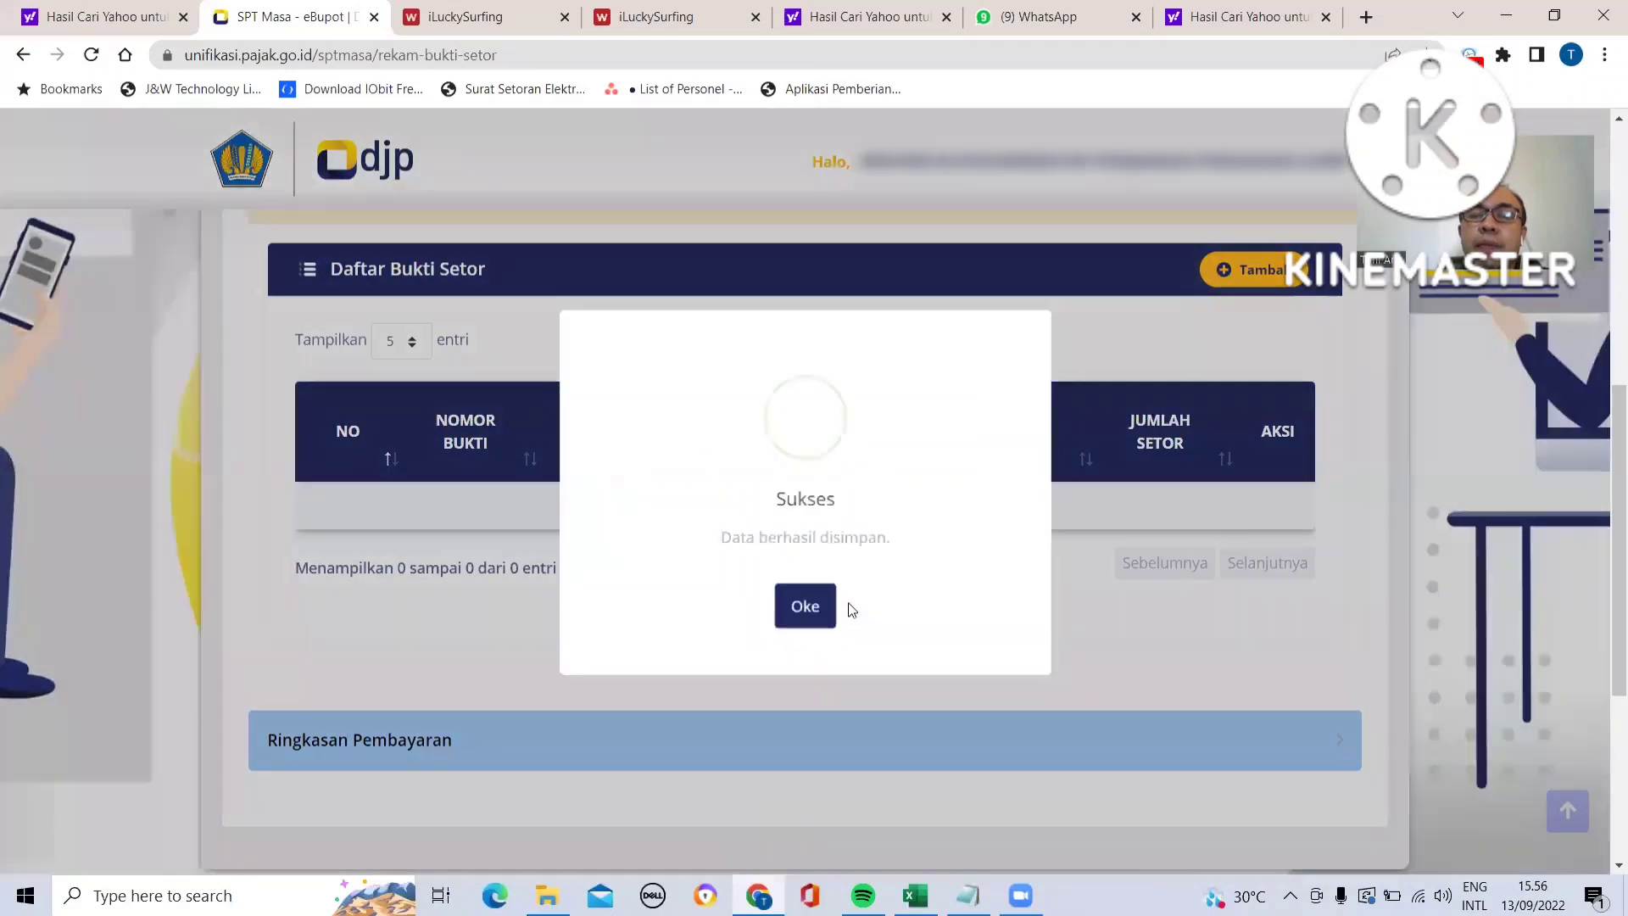
left_click(805, 608)
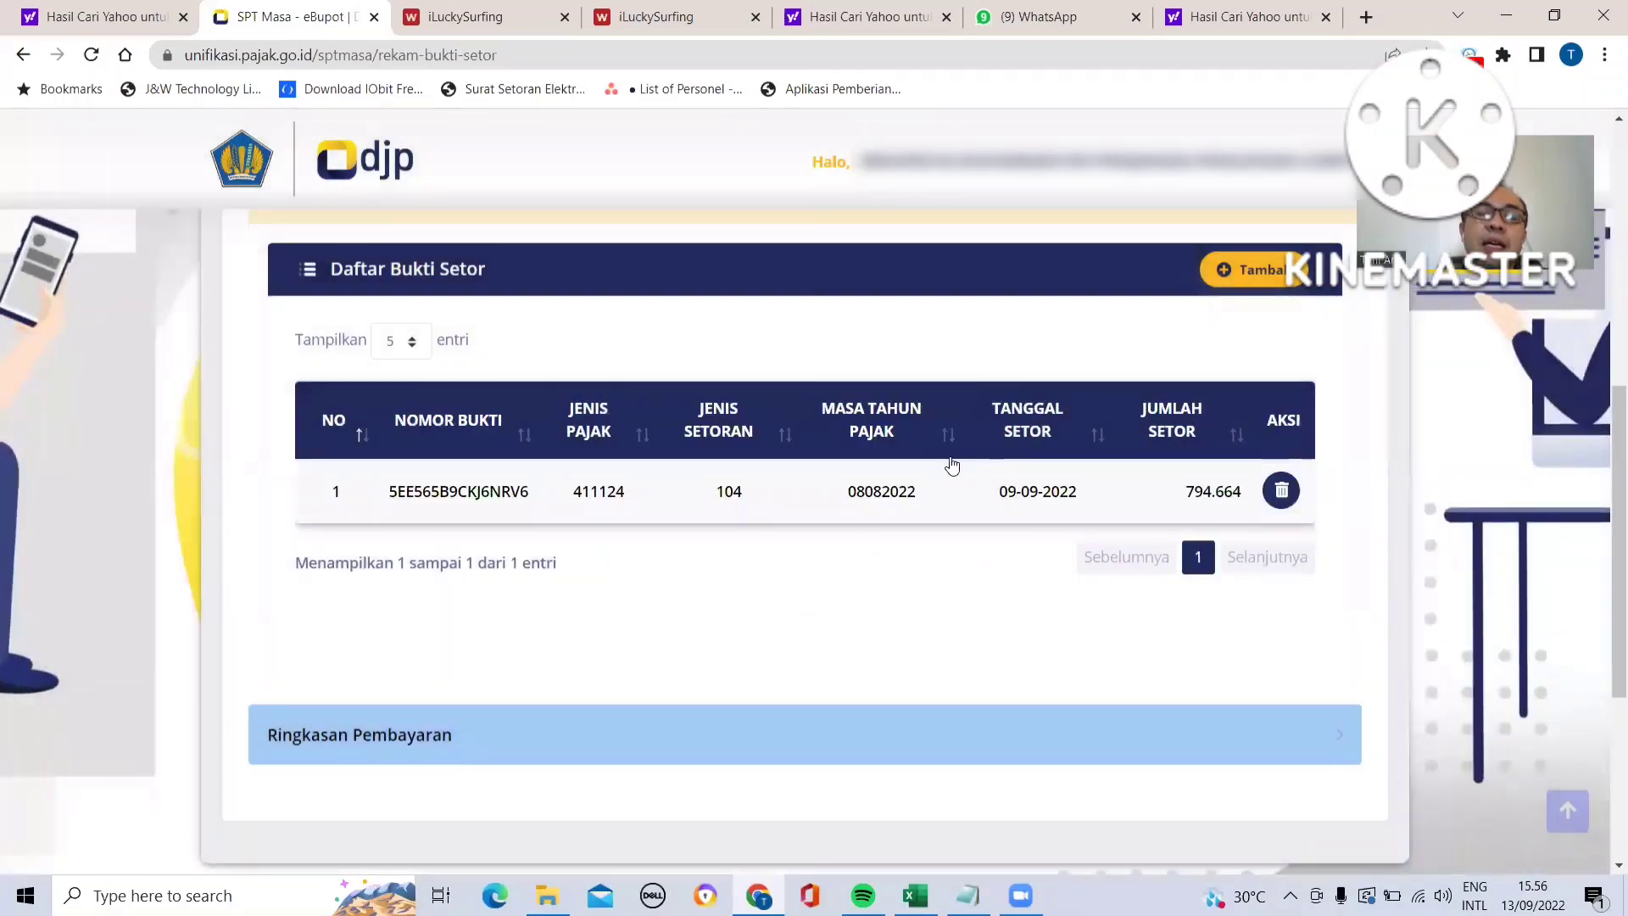
- Add another deposit proof record and paste the service NTPN copied from the recap workbook into its NTPN field
left_click(1252, 273)
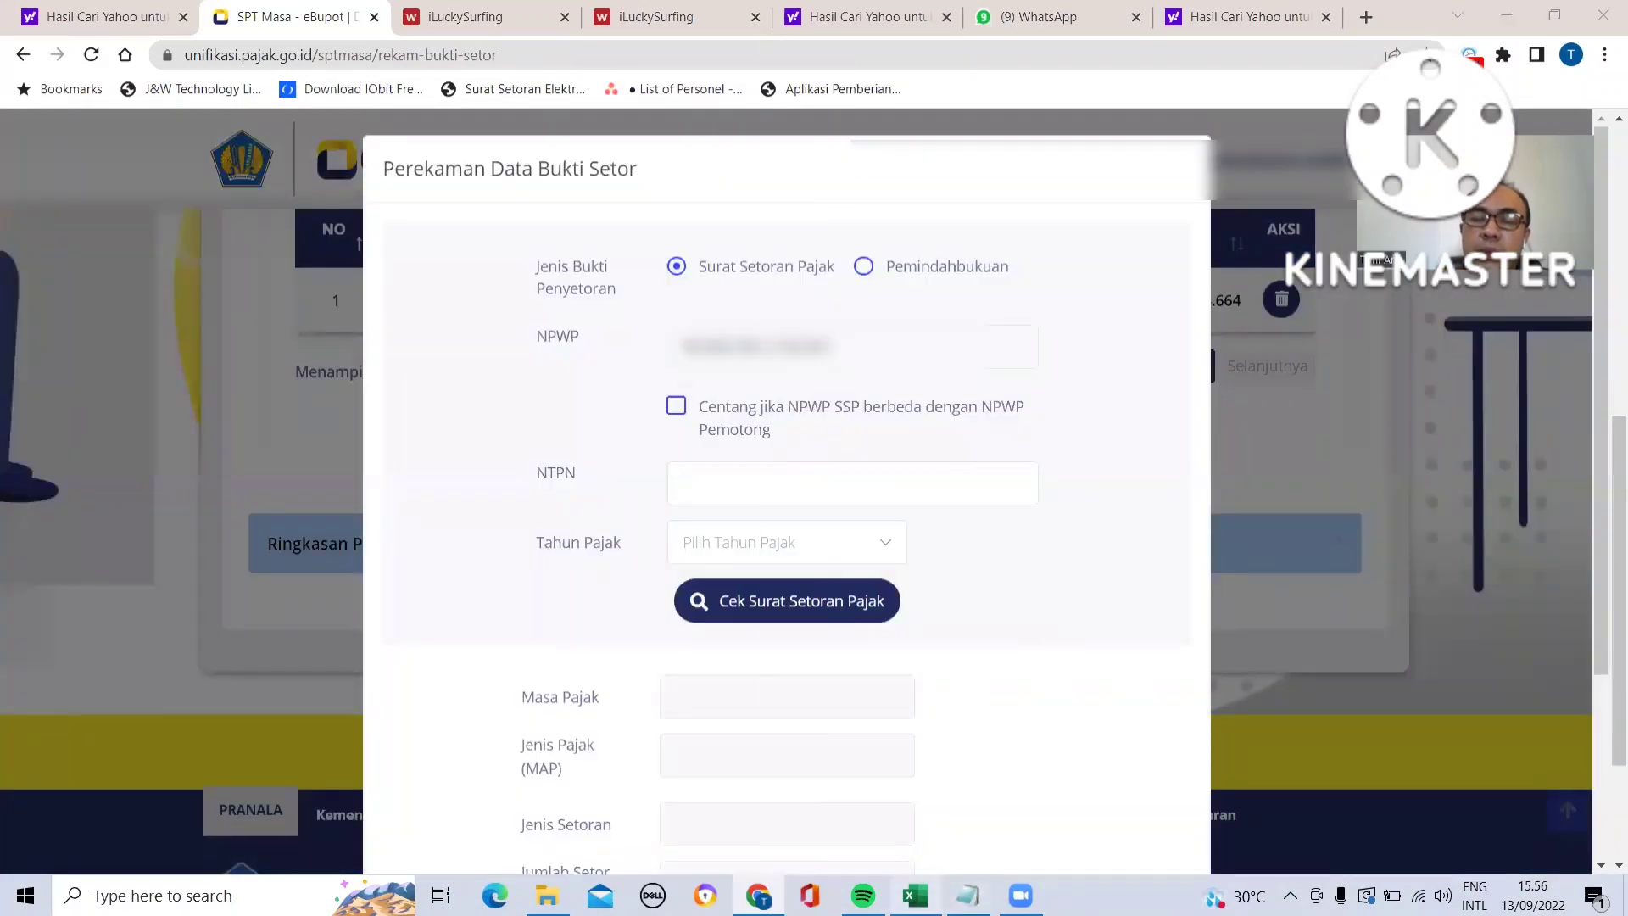
left_click(916, 895)
left_click(1111, 603)
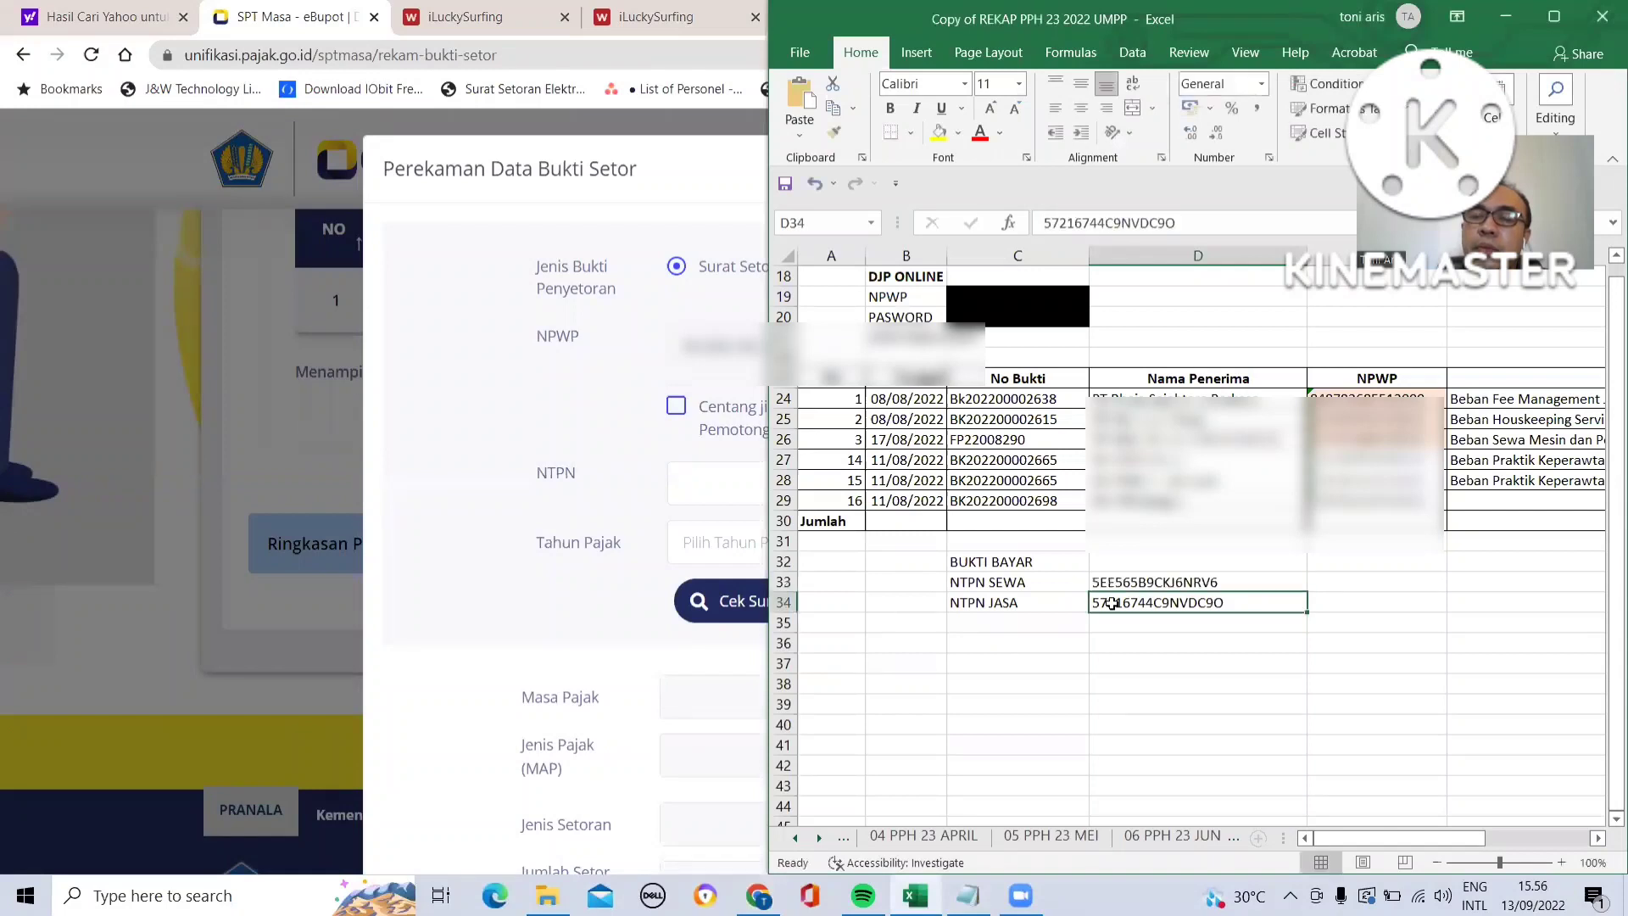
double_click(1040, 222)
key("ctrl+c")
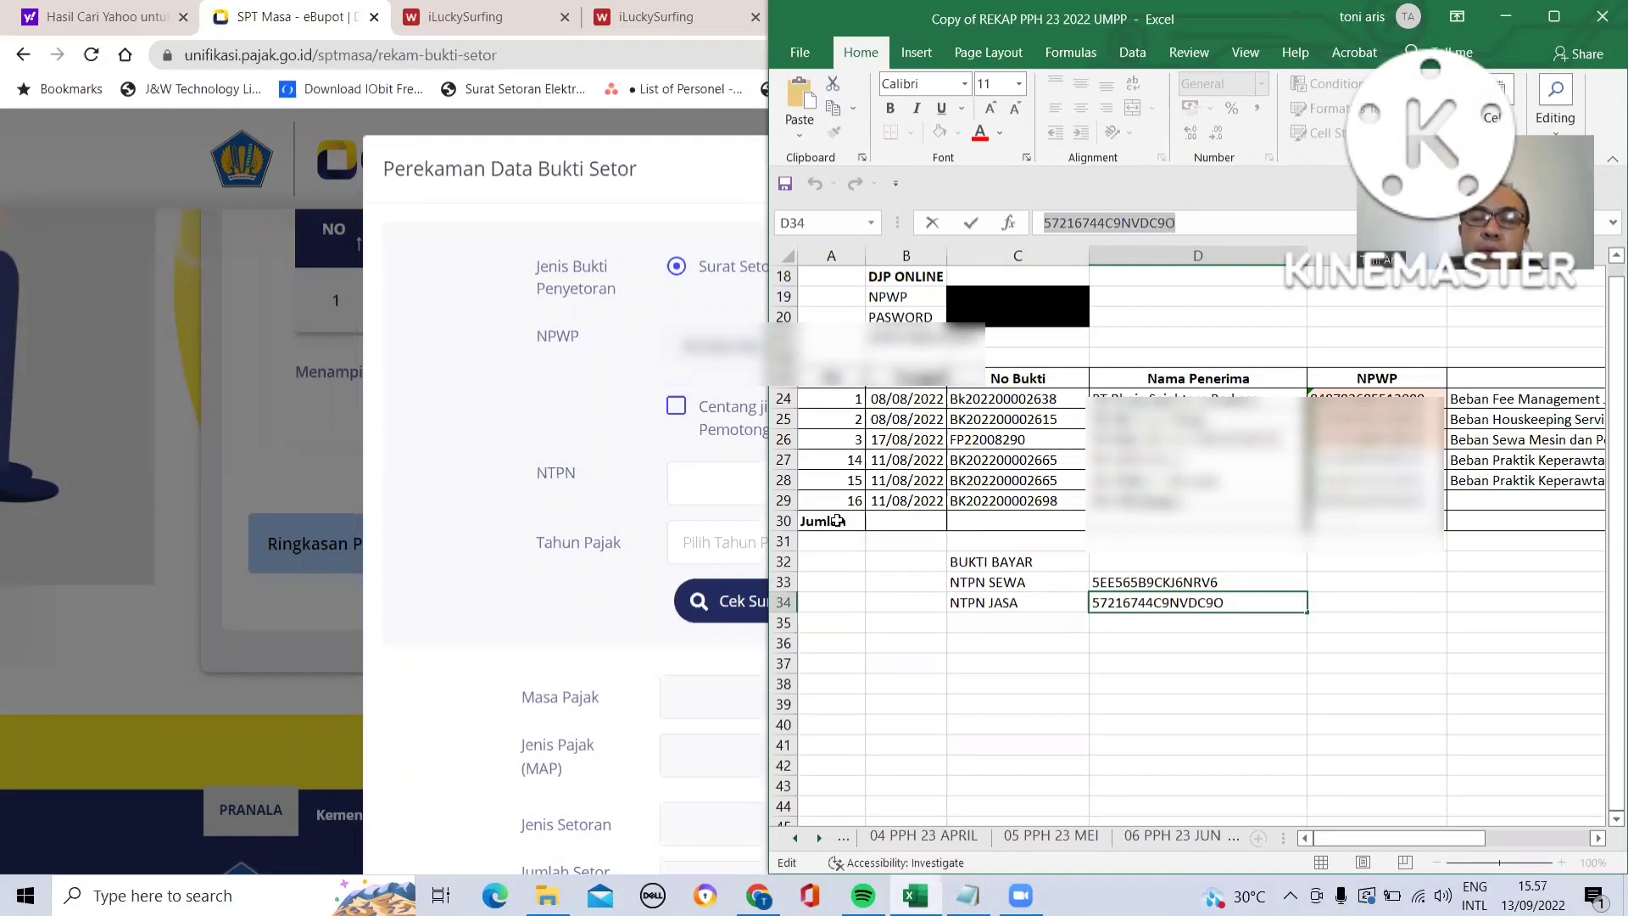
left_click(731, 480)
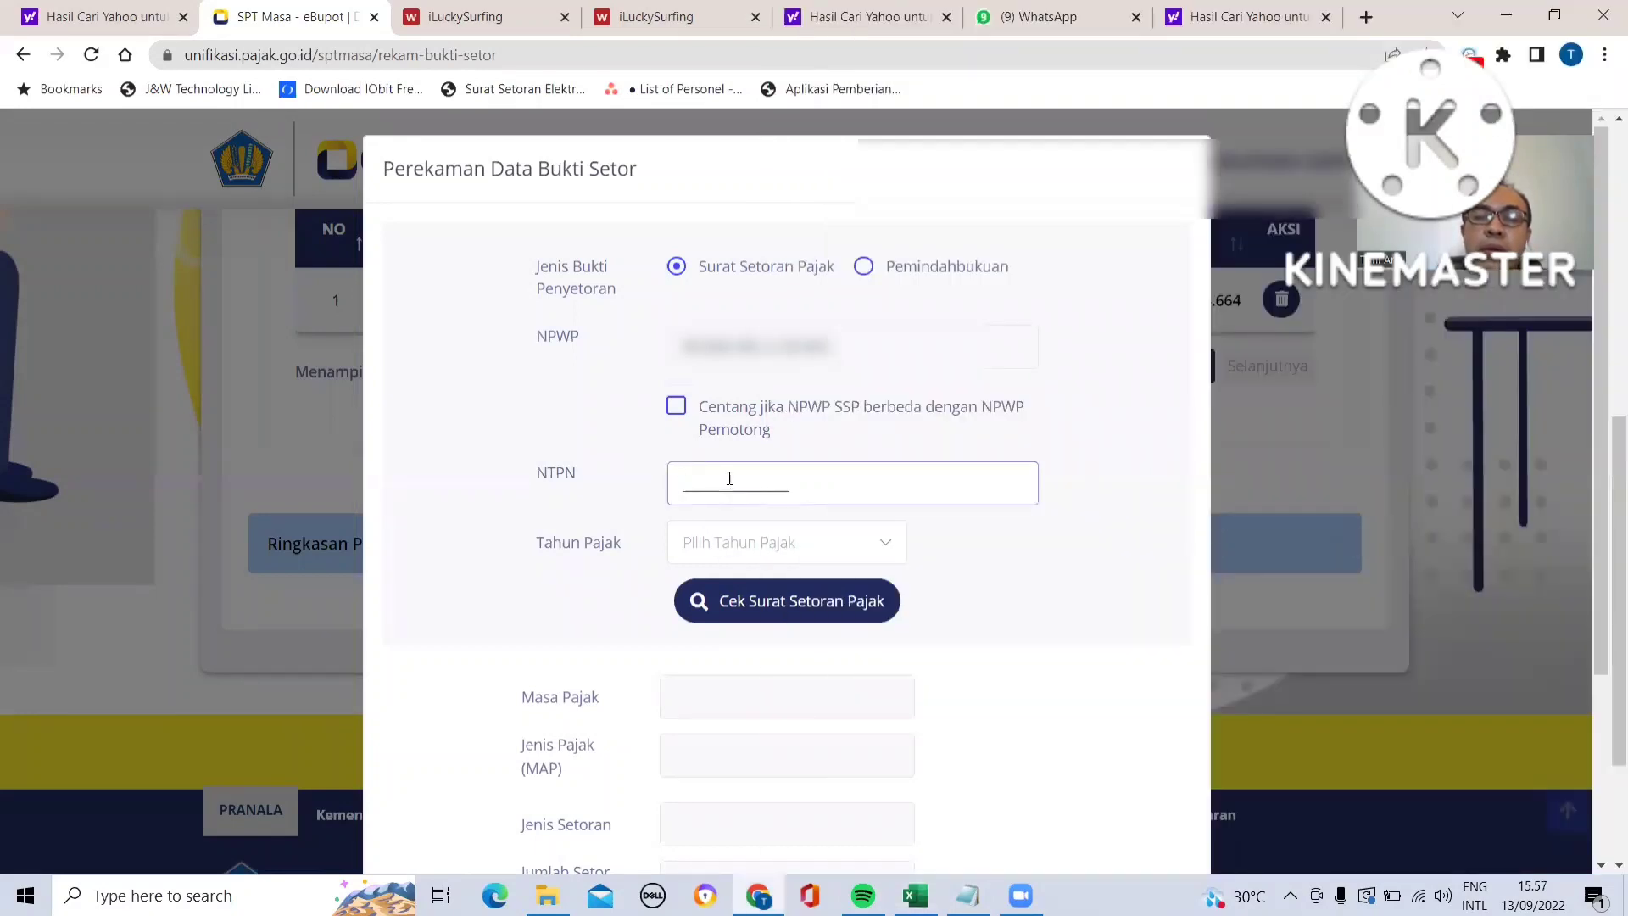
key("ctrl+v")
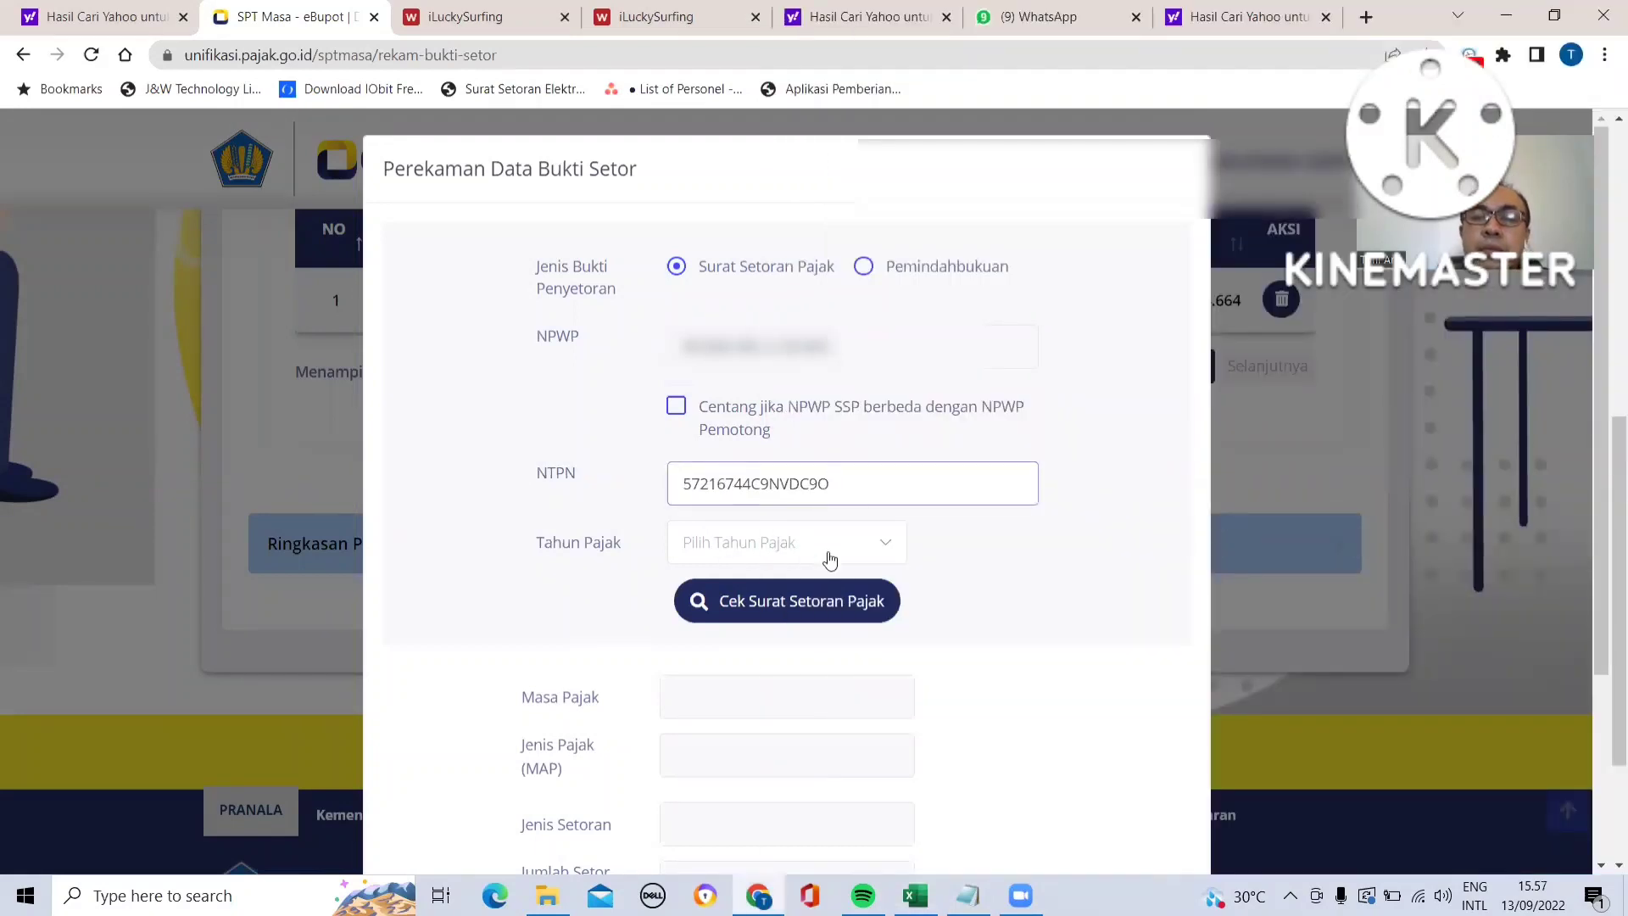
- Set the tax year to 2022, check the tax deposit slip, and save the service deposit proof
left_click(888, 552)
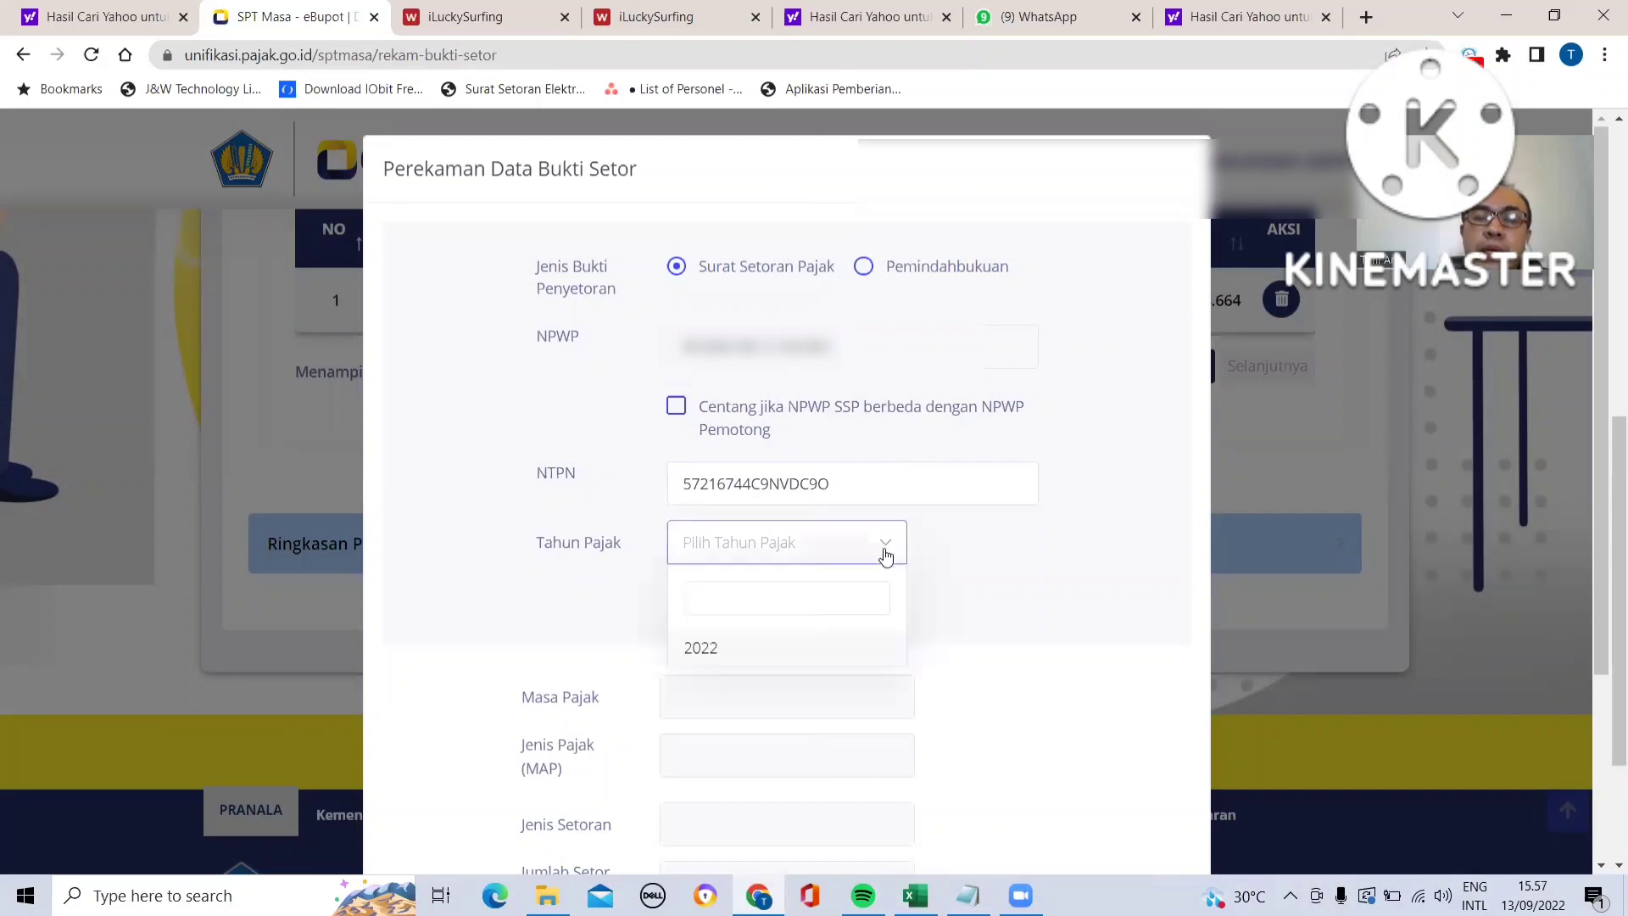
left_click(794, 651)
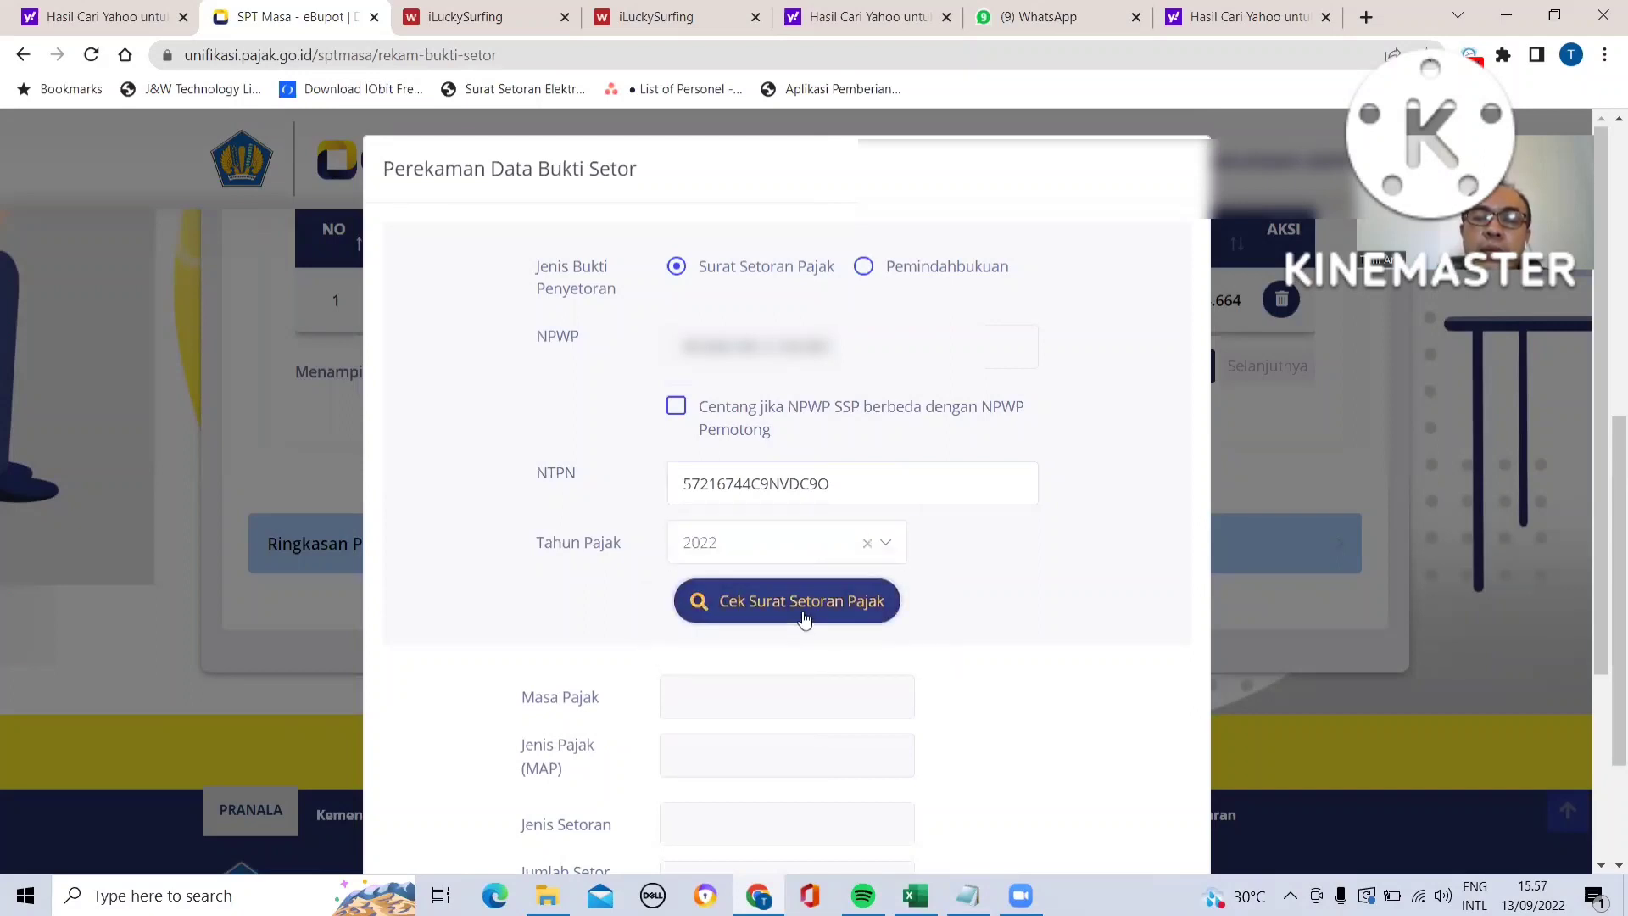
left_click(802, 610)
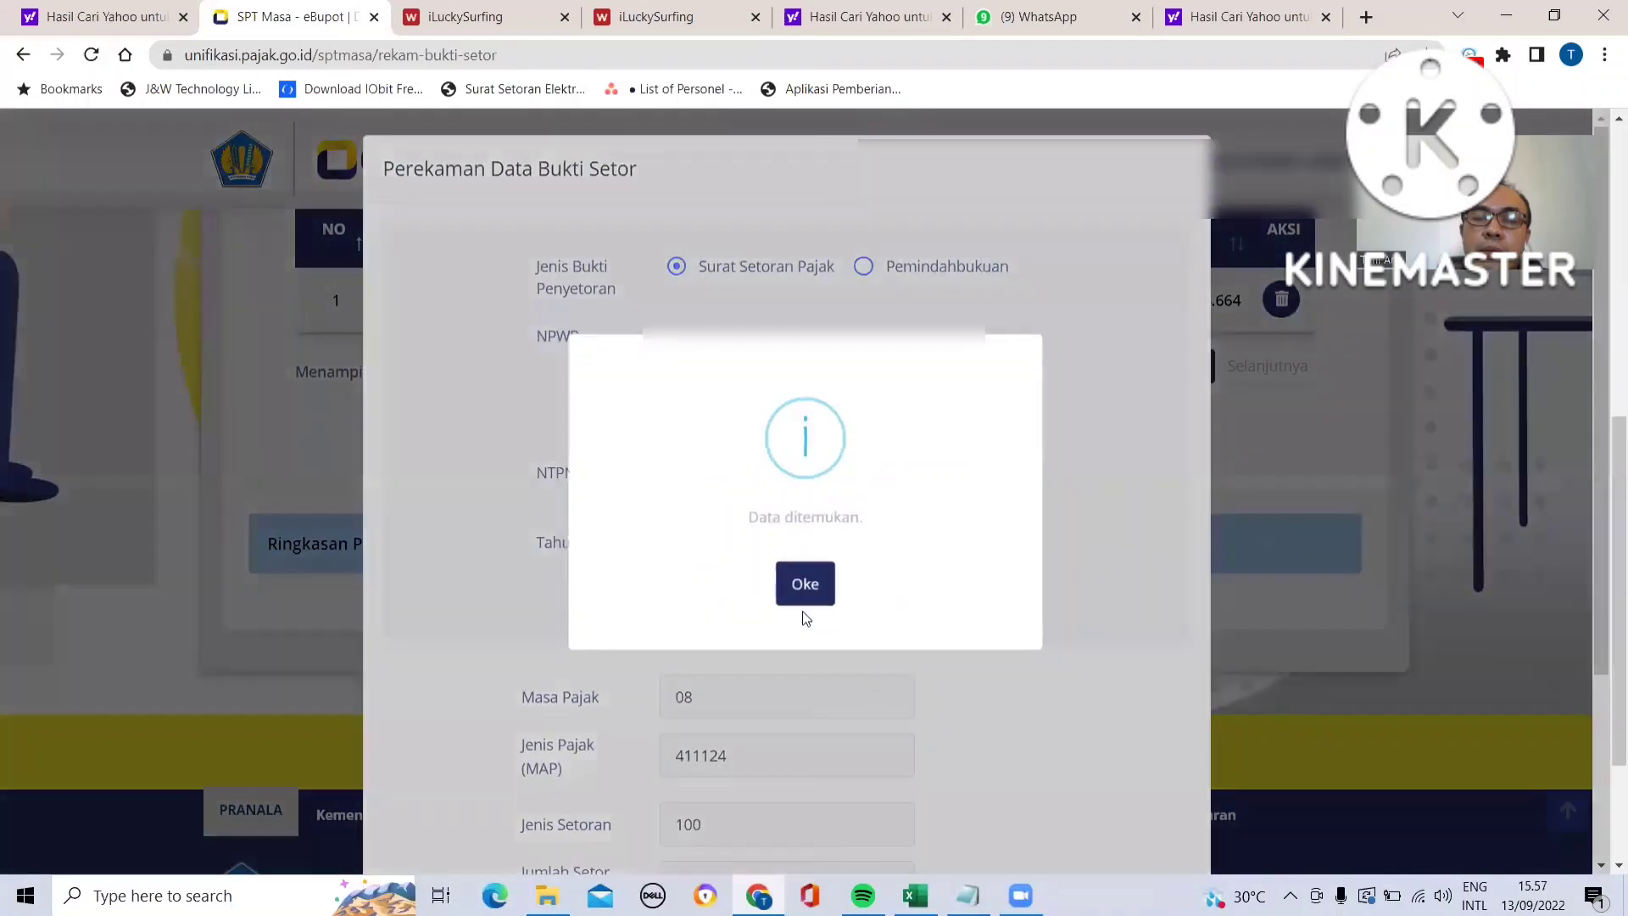
left_click(805, 584)
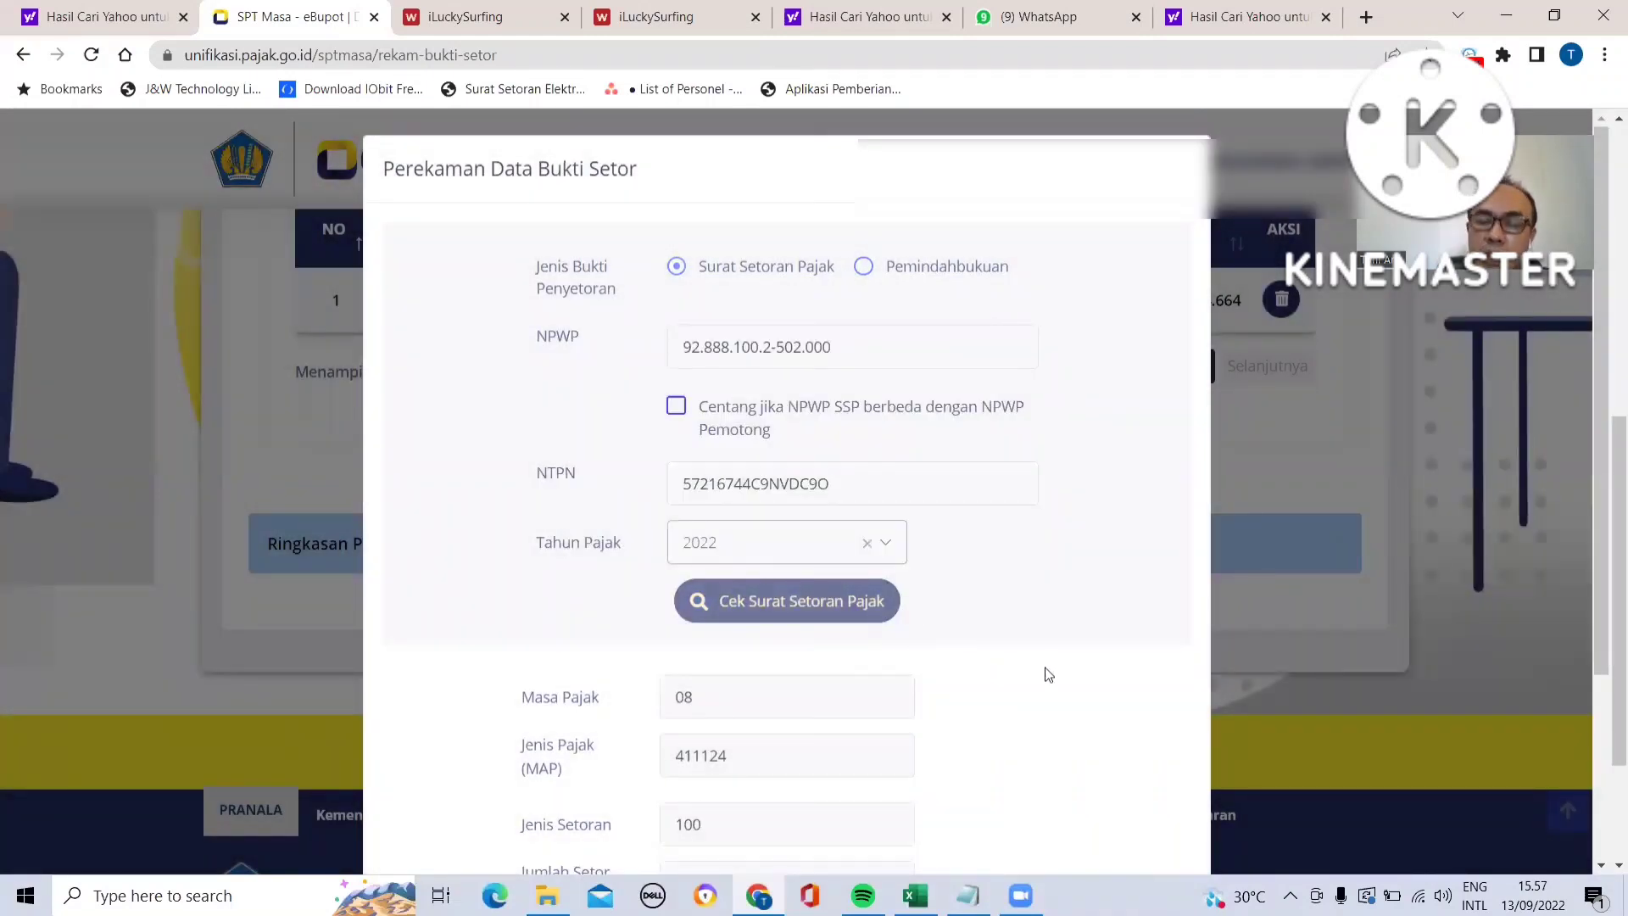
scroll(1049, 674, "down", 3)
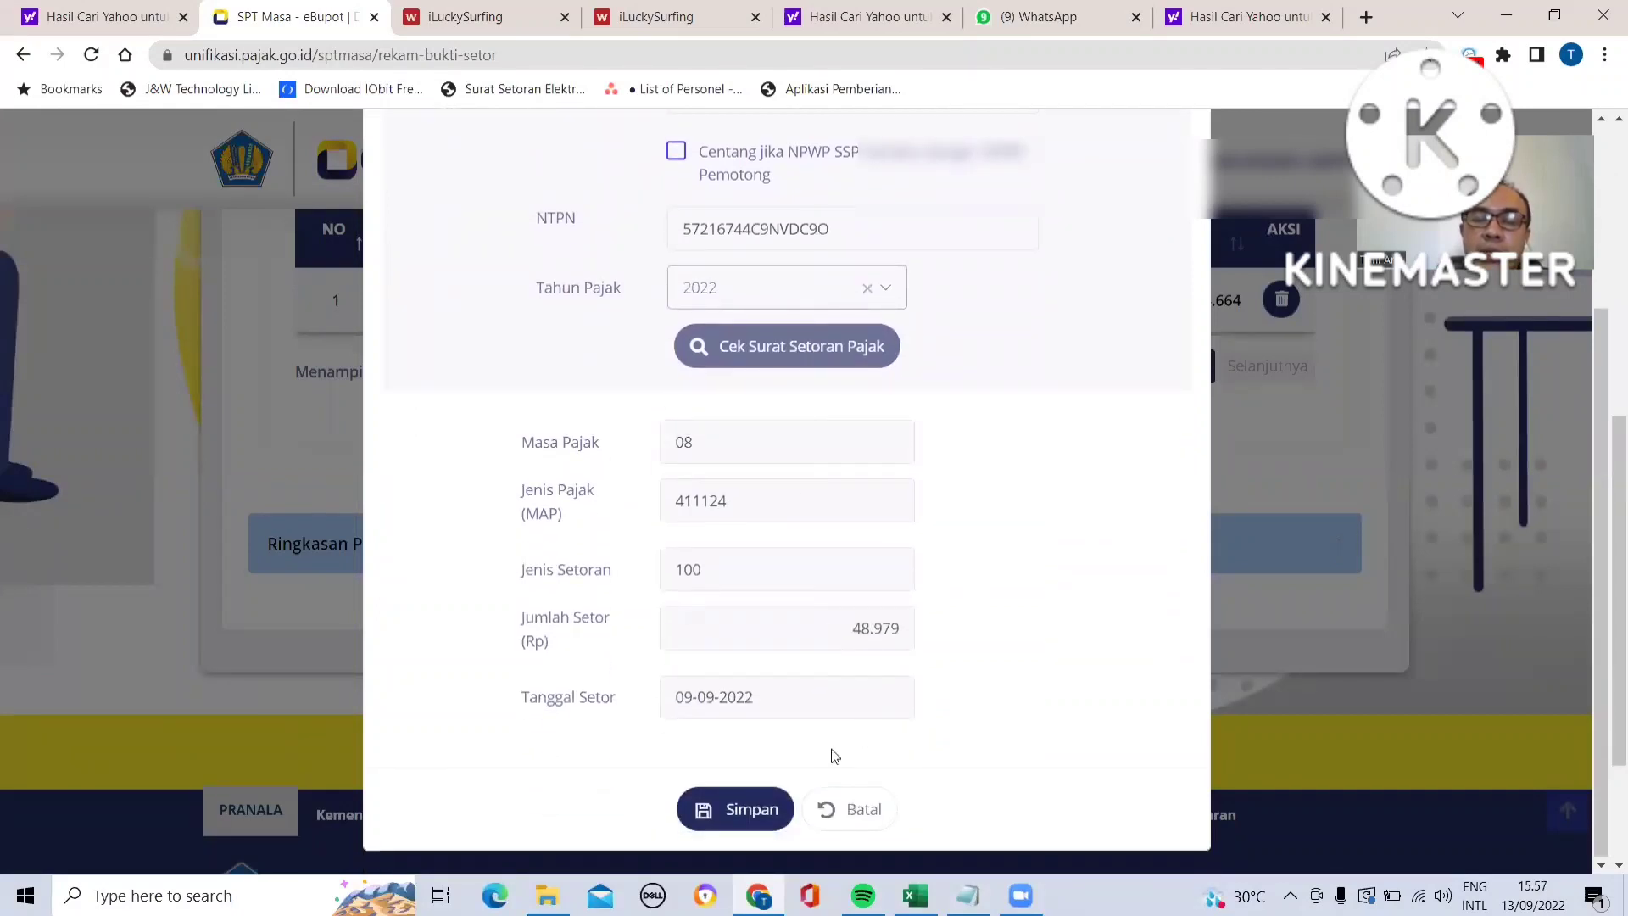
left_click(736, 810)
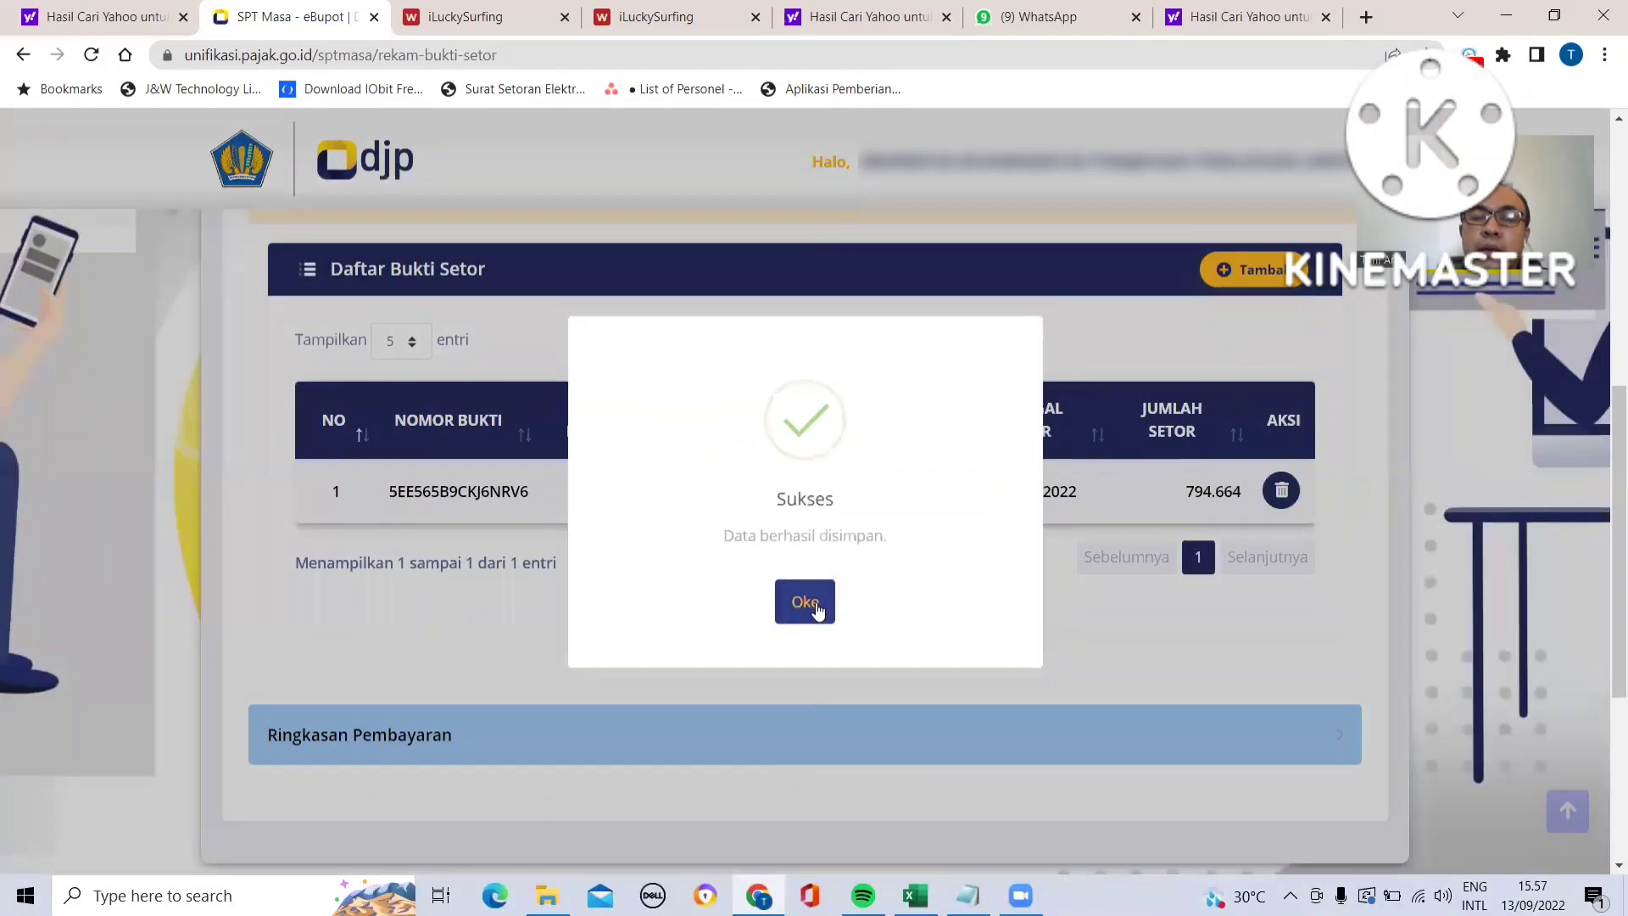
left_click(815, 605)
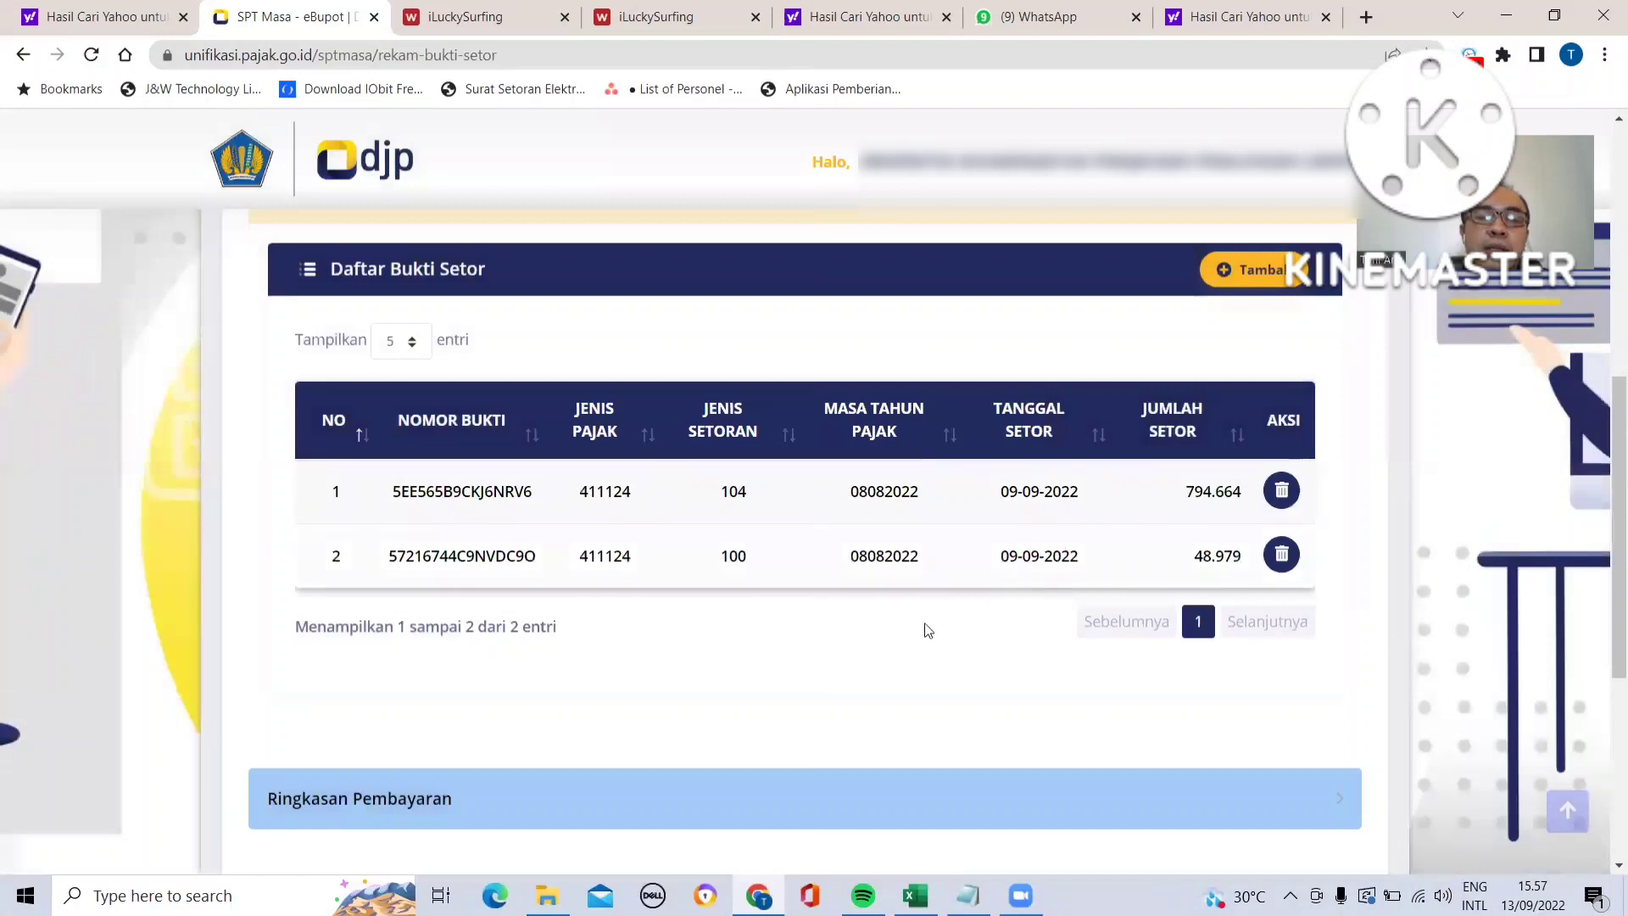
- Expand the payment summary to compare withheld and deposited PPh per deposit type
left_click(1331, 812)
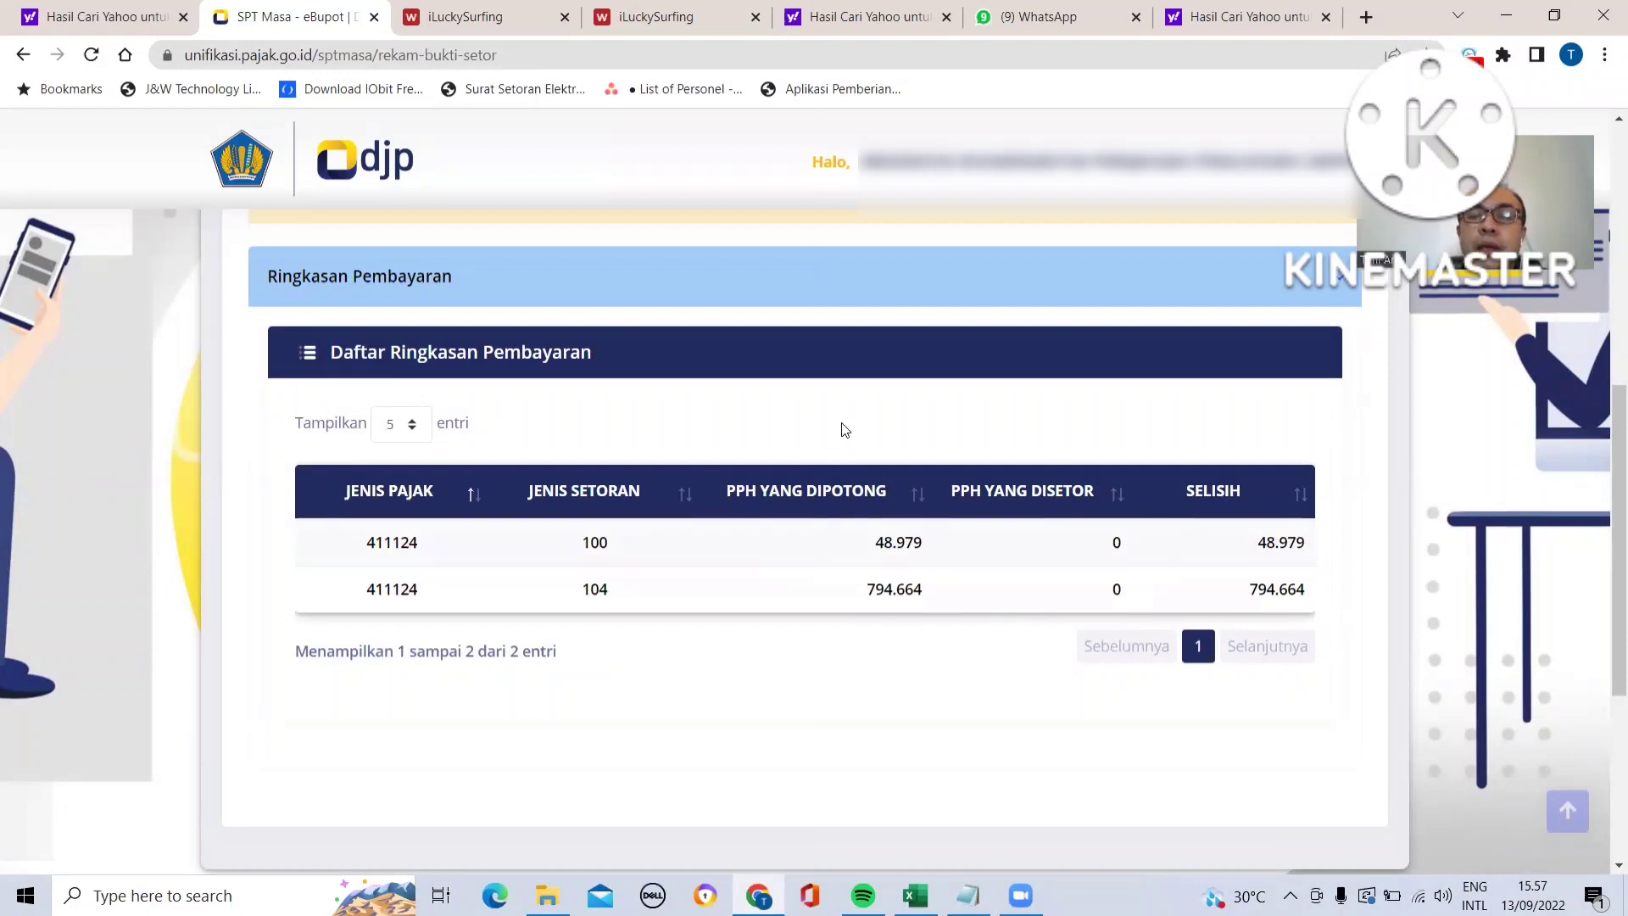
scroll(845, 430, "up", 3)
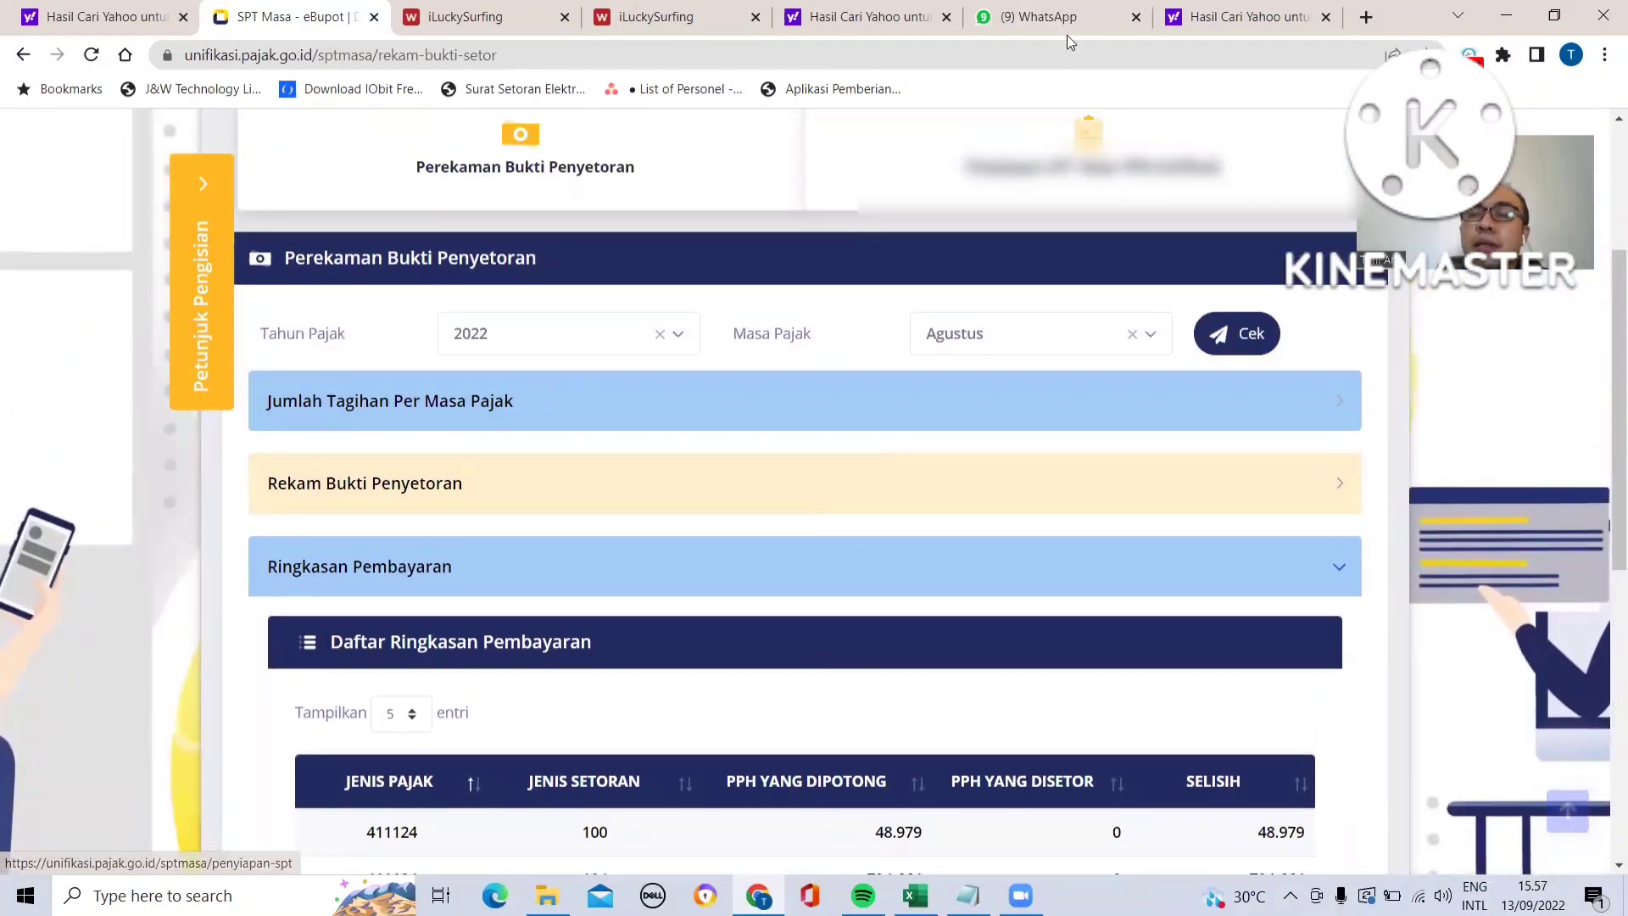
scroll(918, 304, "up", 2)
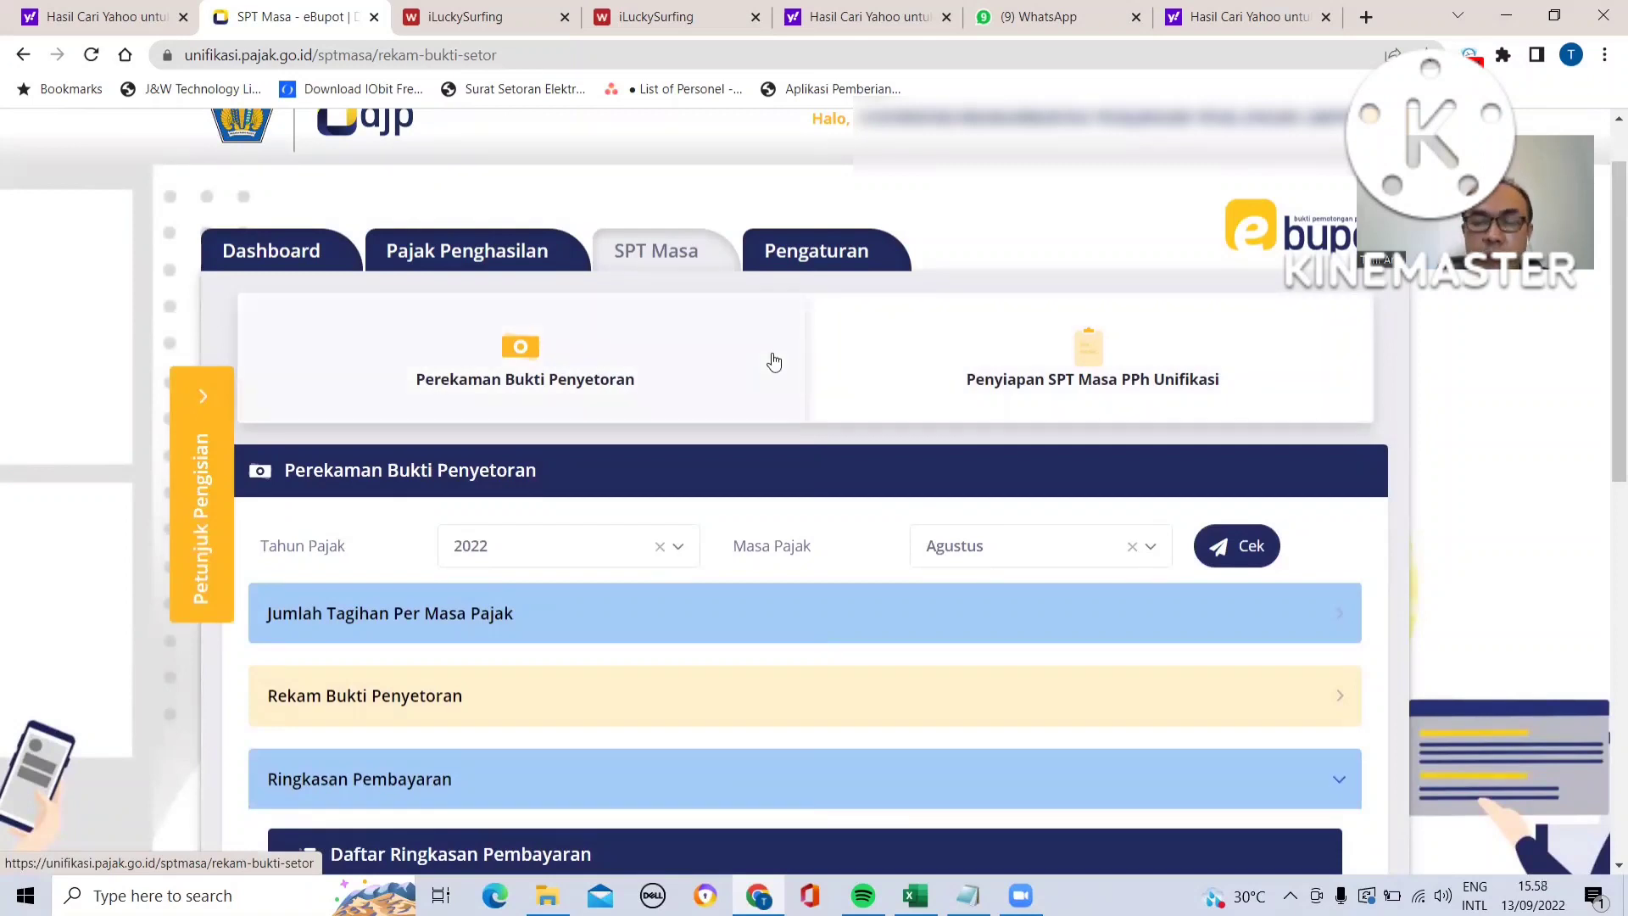
- Open SPT Masa PPh Unifikasi preparation and review the list of periodic returns and their status
scroll(775, 362, "up", 1)
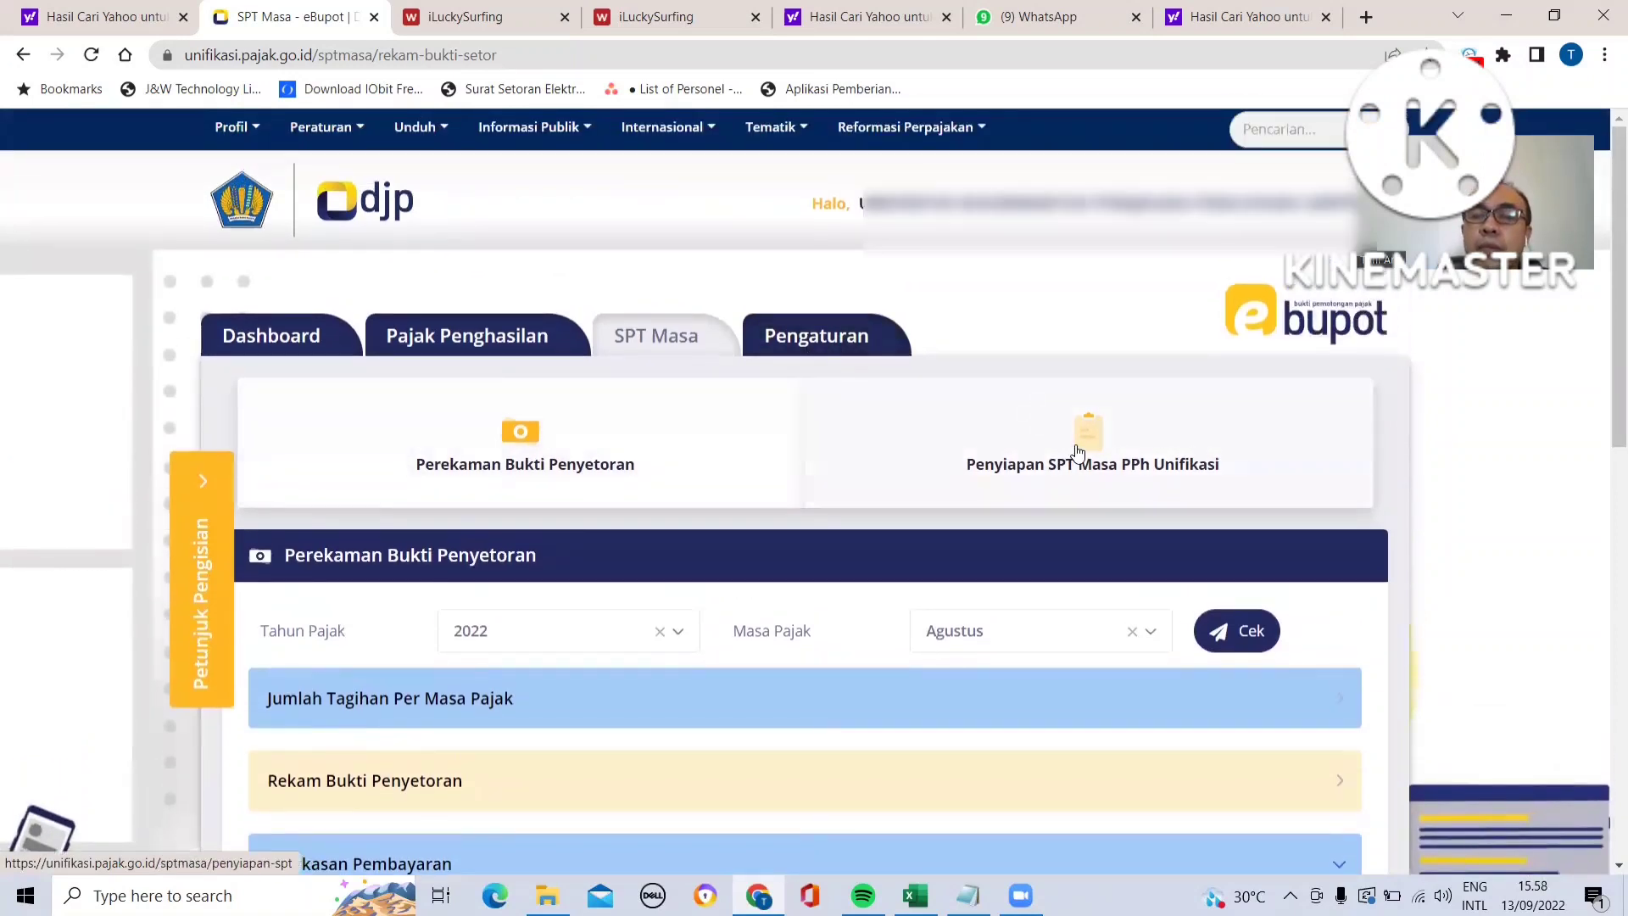
left_click(1078, 451)
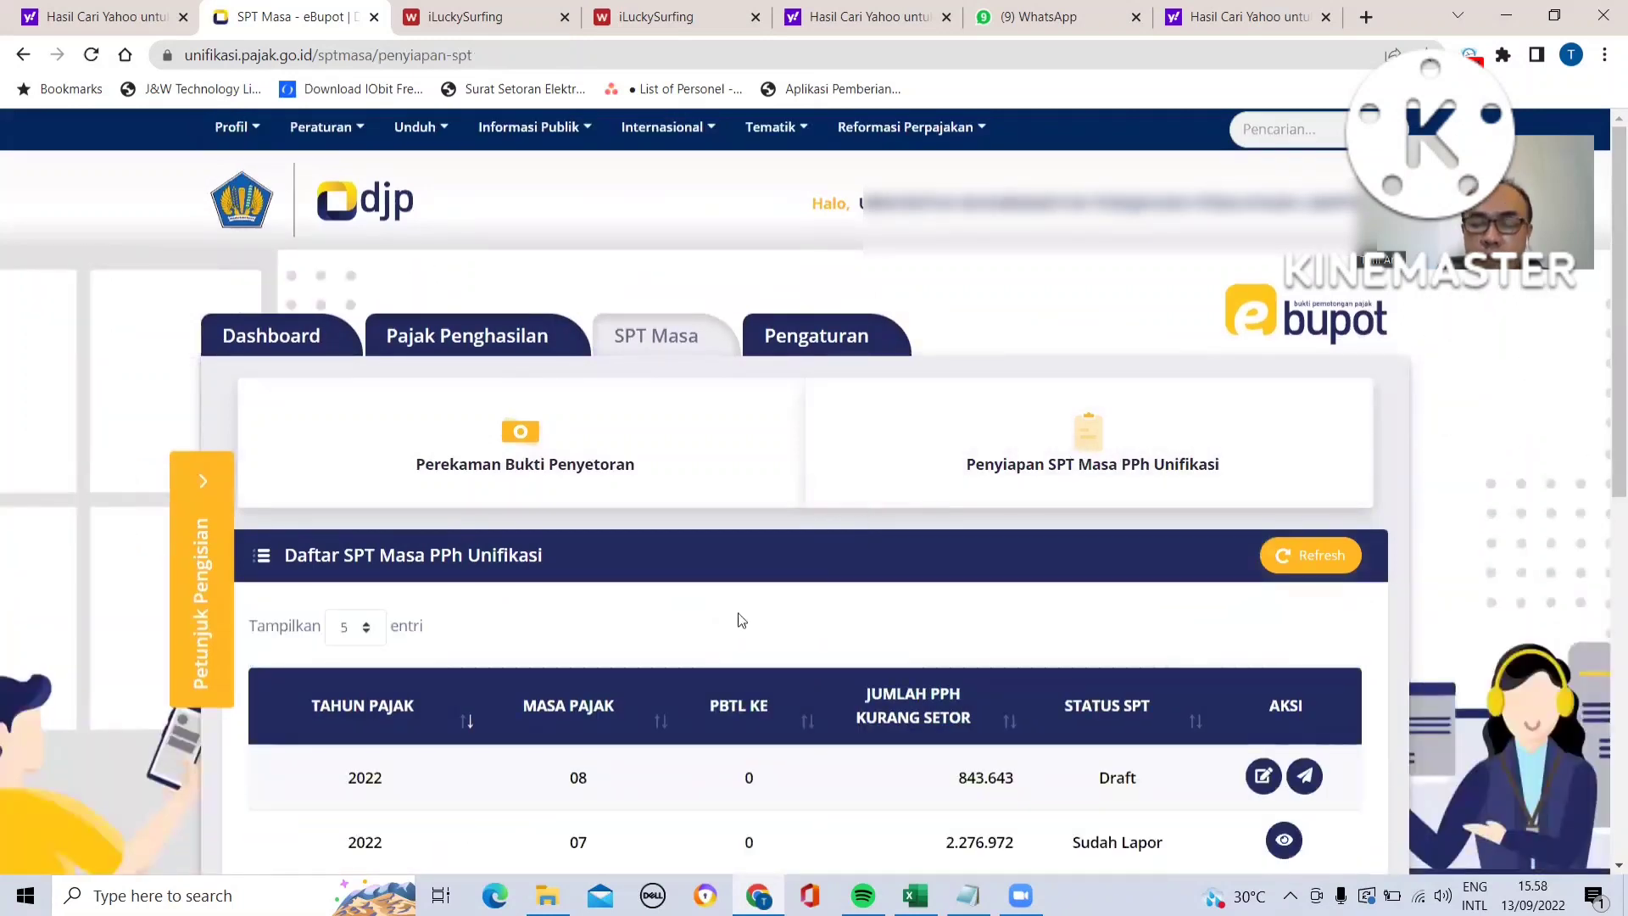
scroll(740, 620, "down", 4)
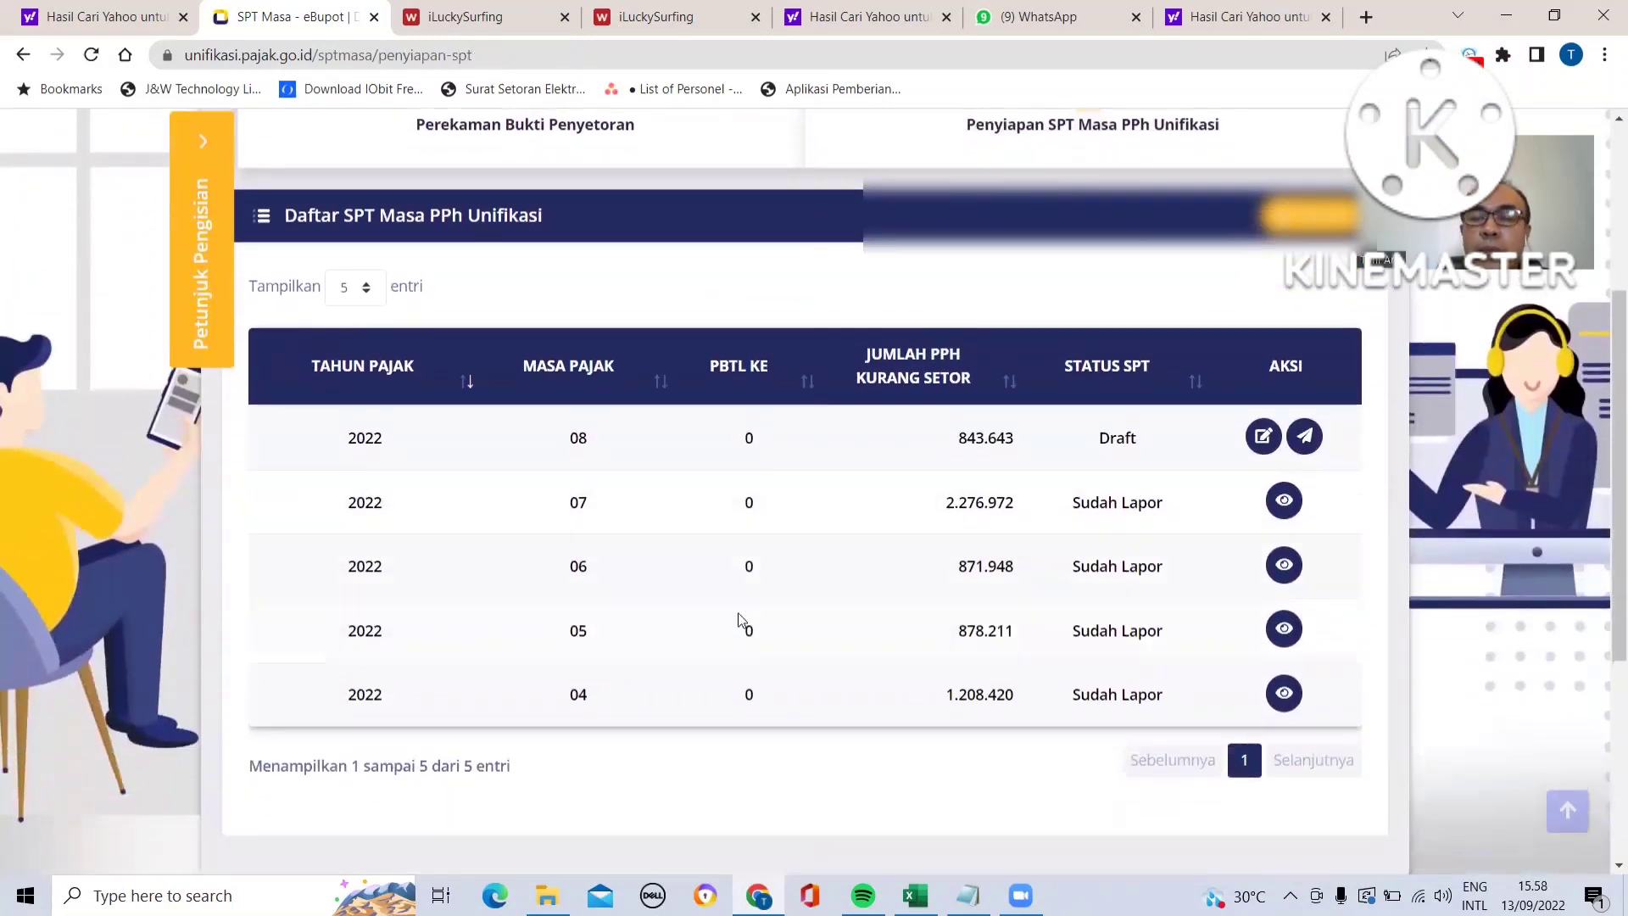
scroll(738, 612, "up", 4)
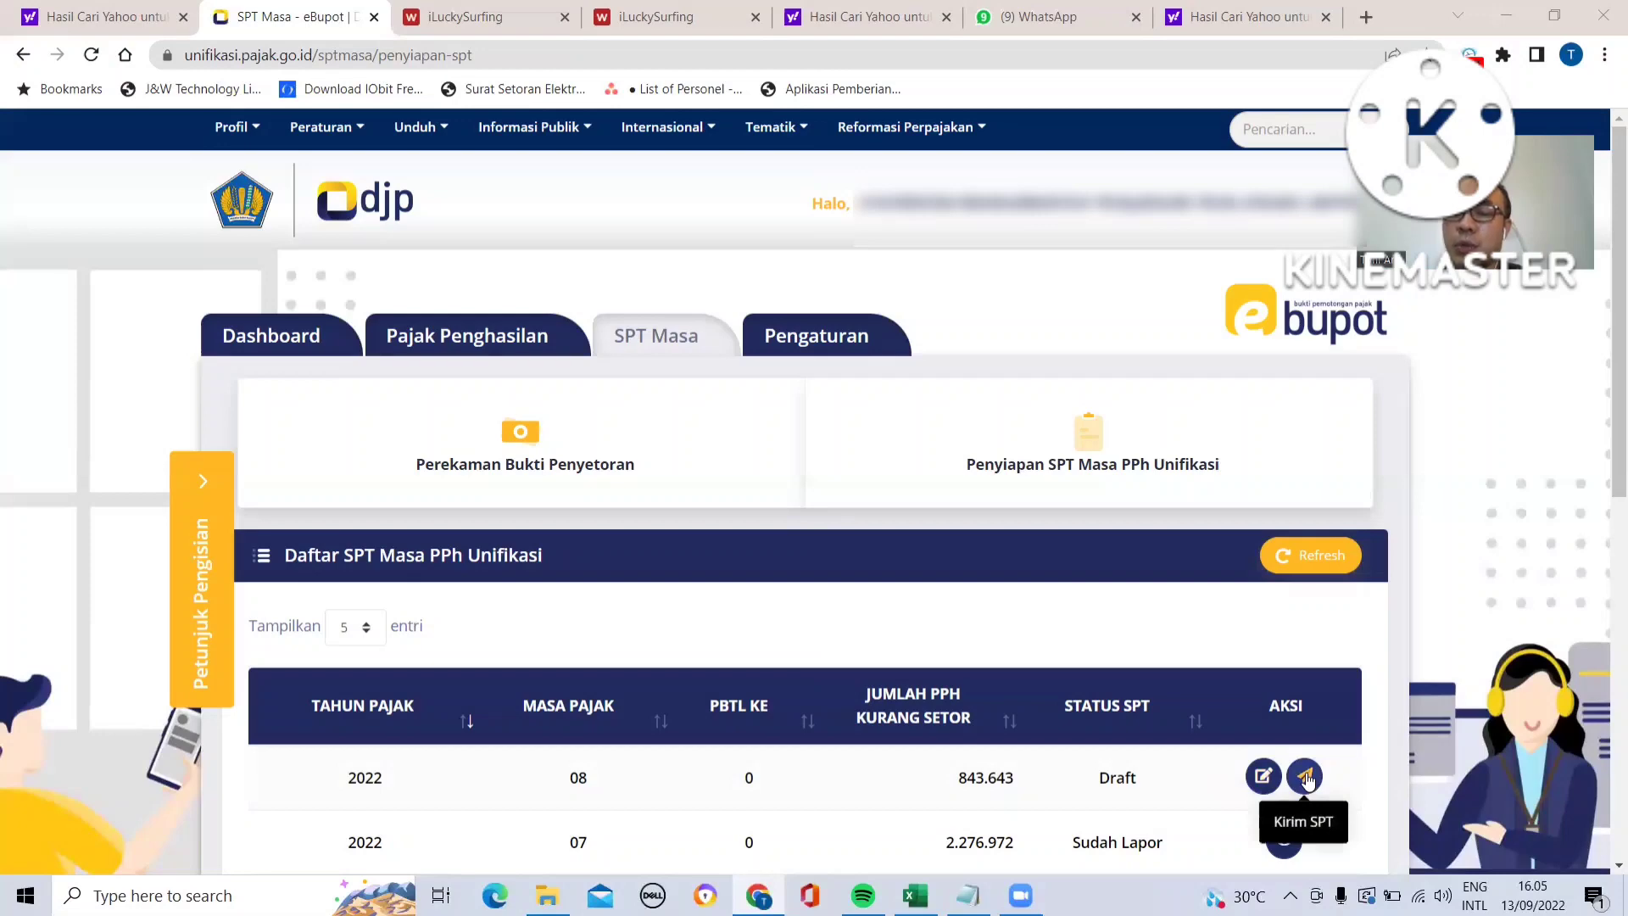
- Open the August 2022 draft return for completion and expand its list of deposit proofs
left_click(1264, 776)
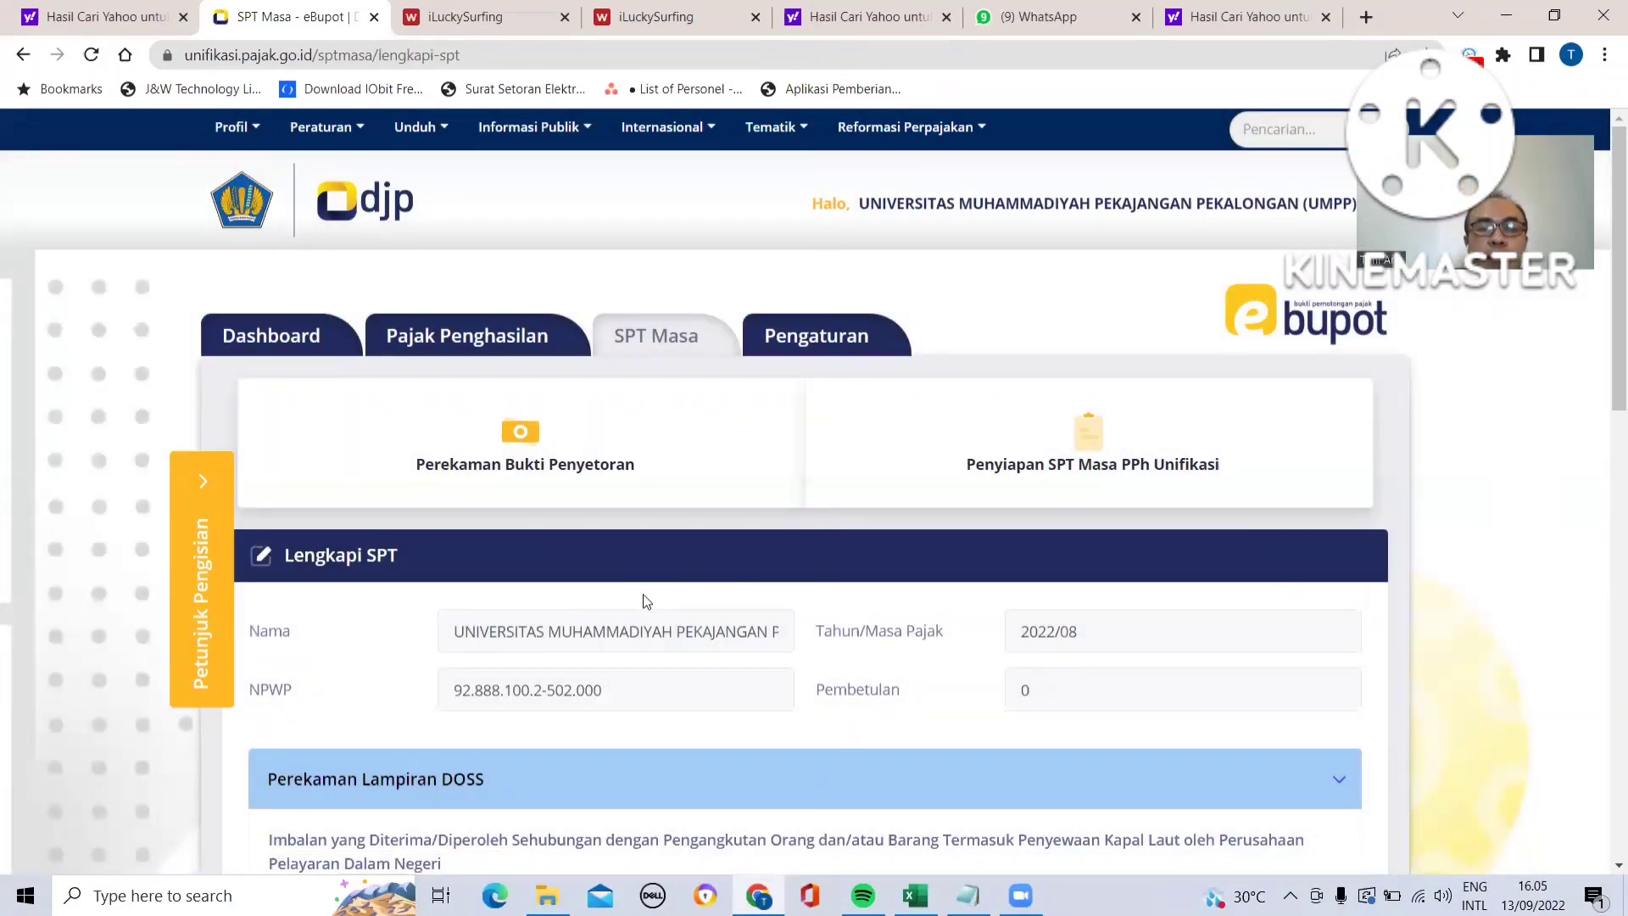
scroll(621, 600, "down", 4)
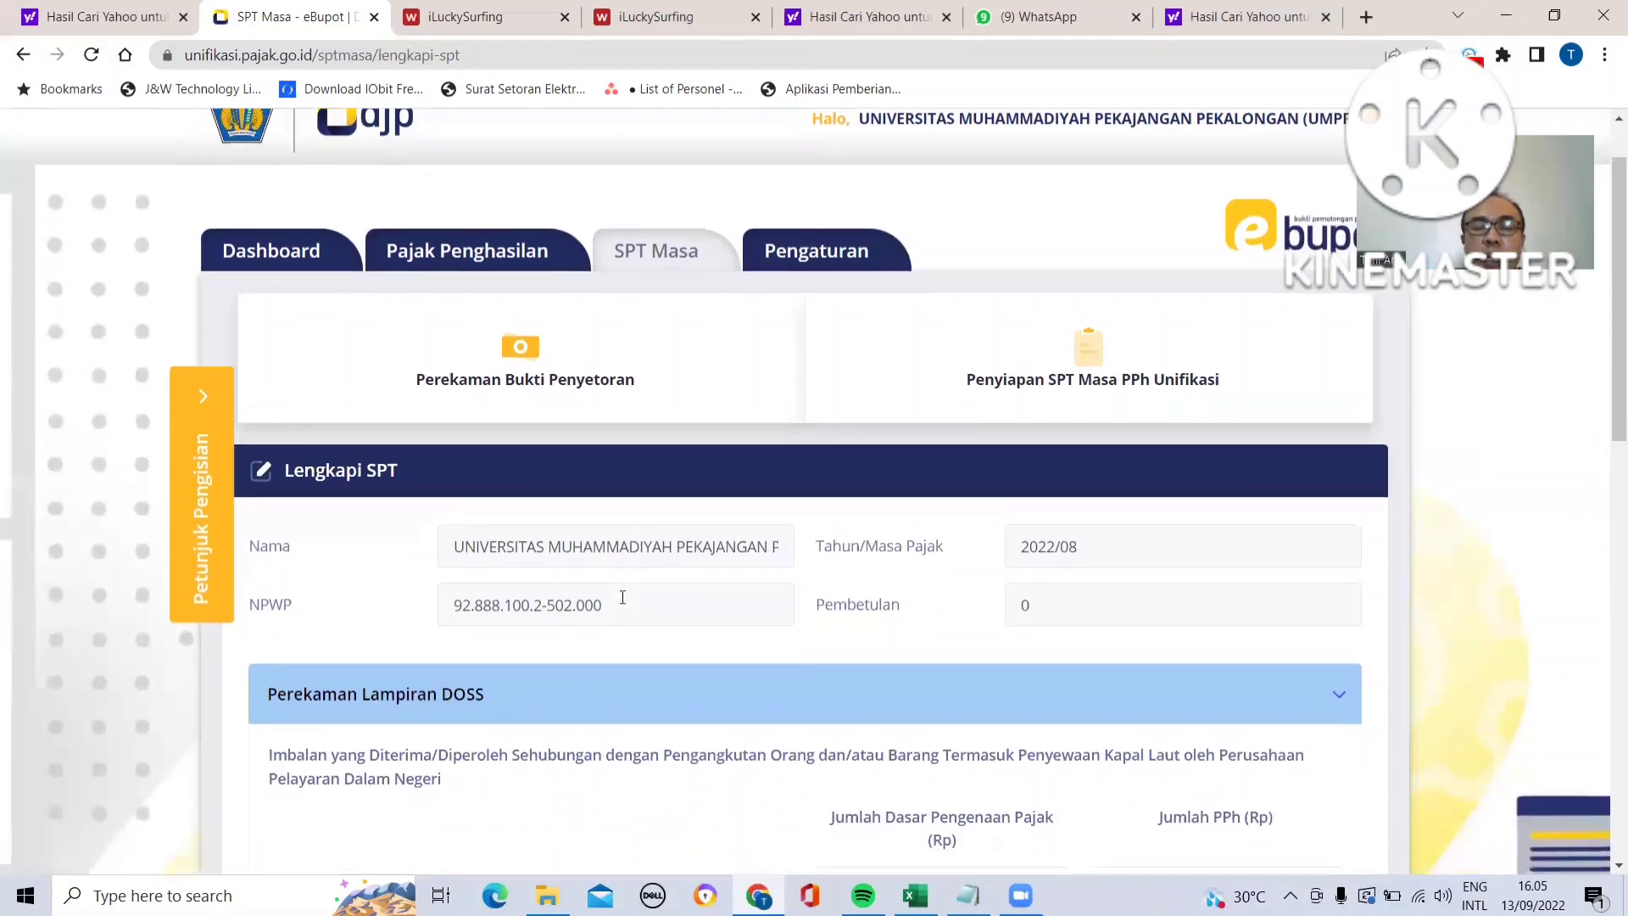
scroll(621, 598, "up", 2)
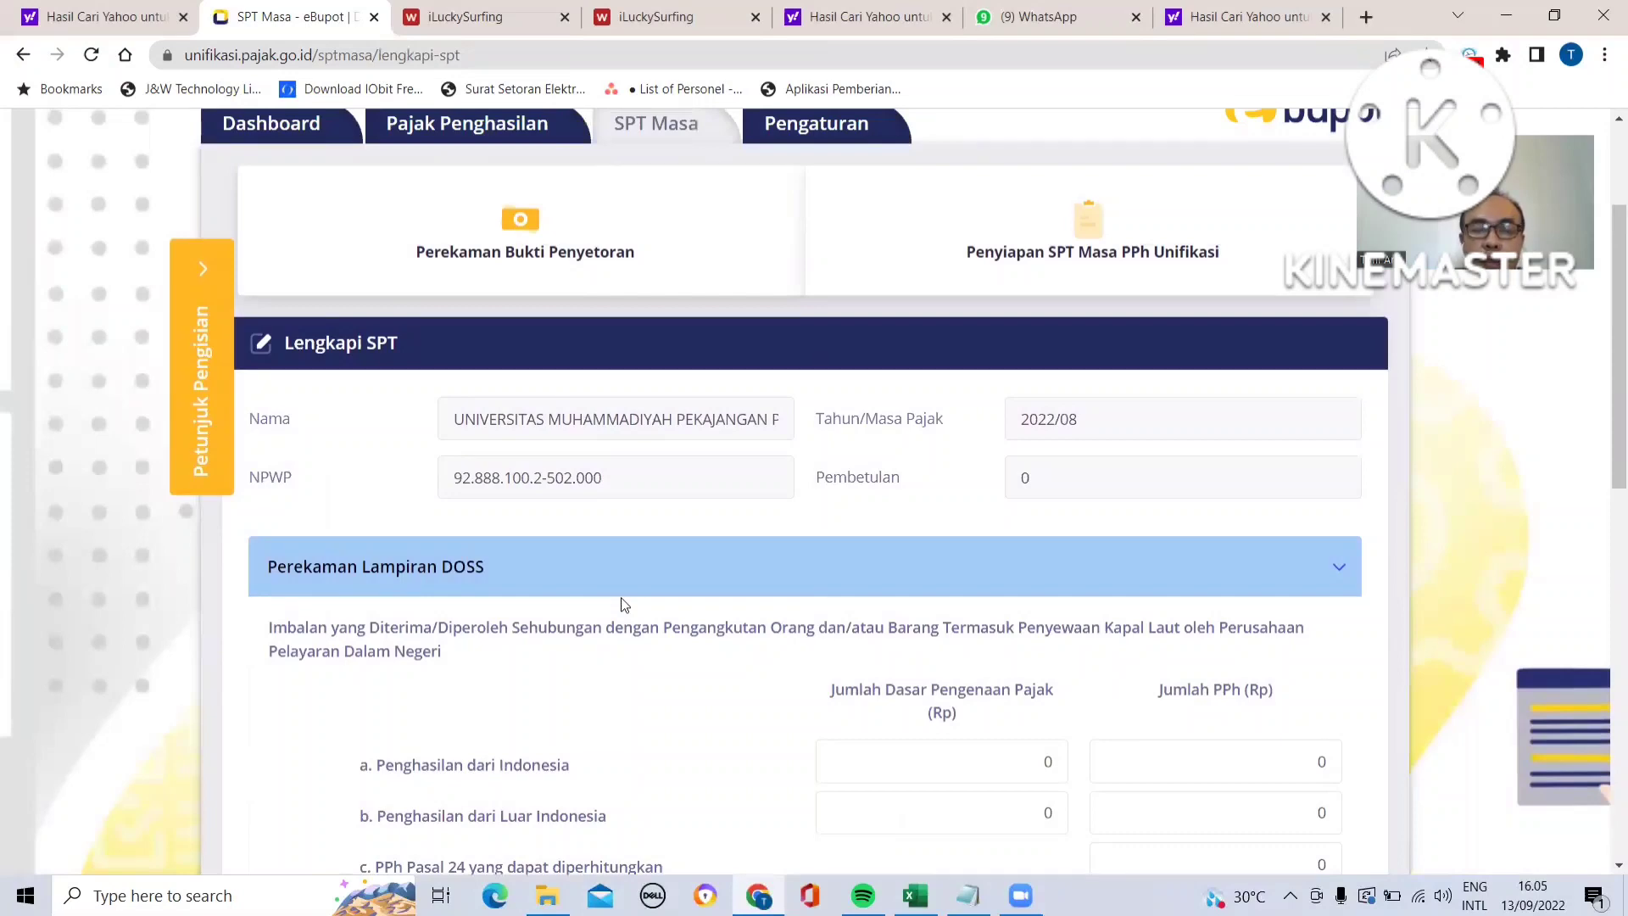
scroll(621, 602, "down", 6)
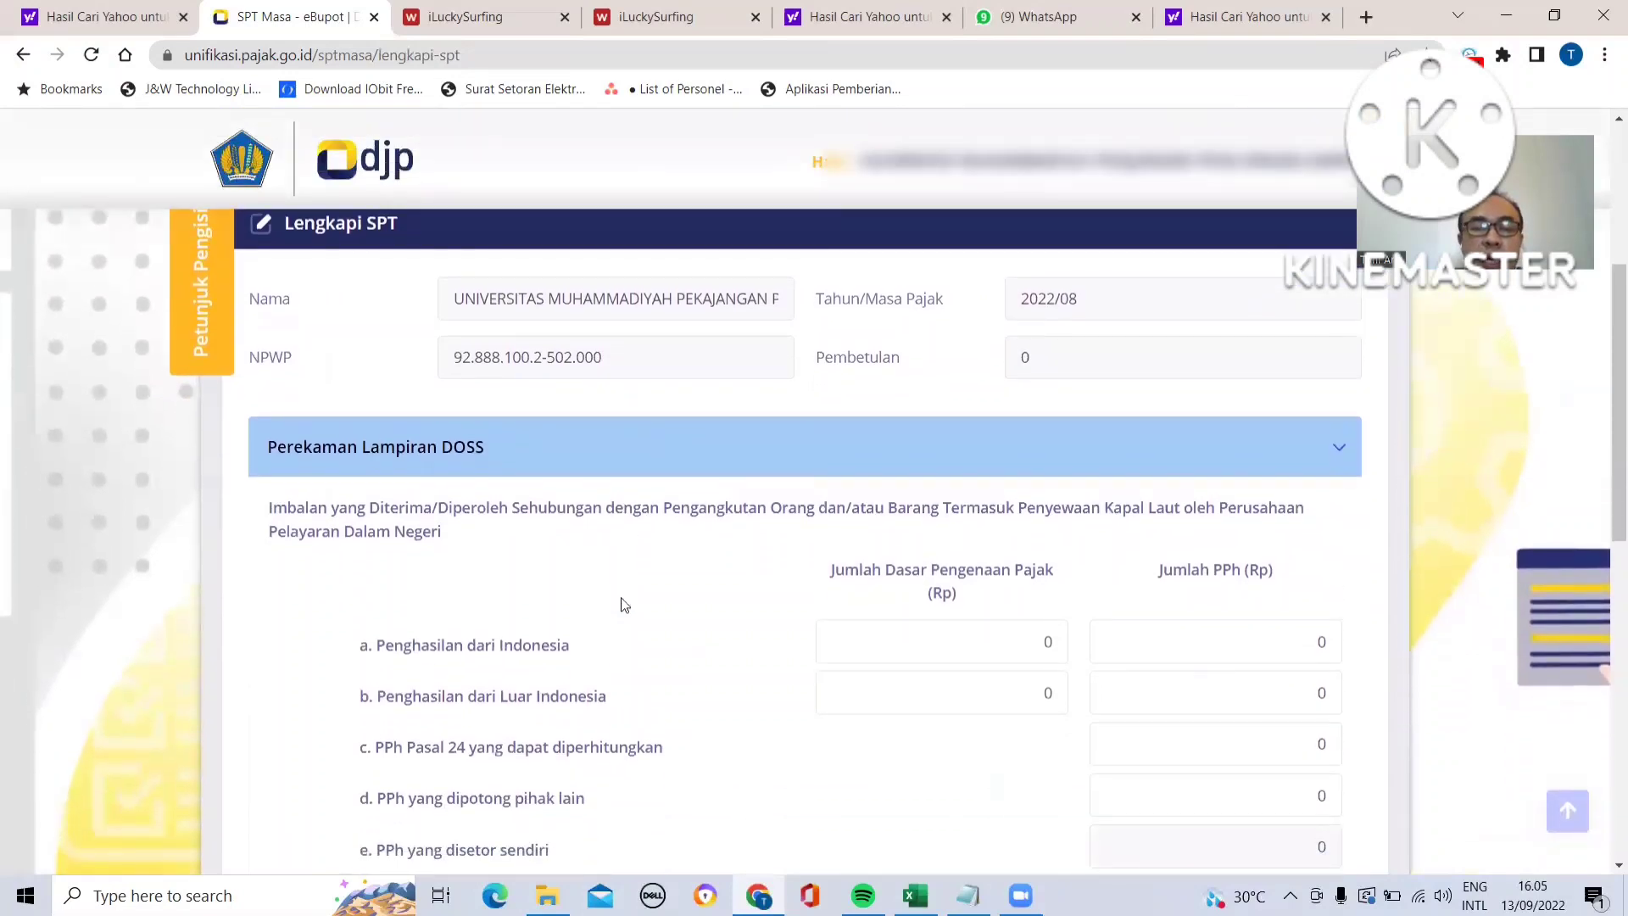
scroll(622, 603, "down", 3)
scroll(622, 603, "up", 1)
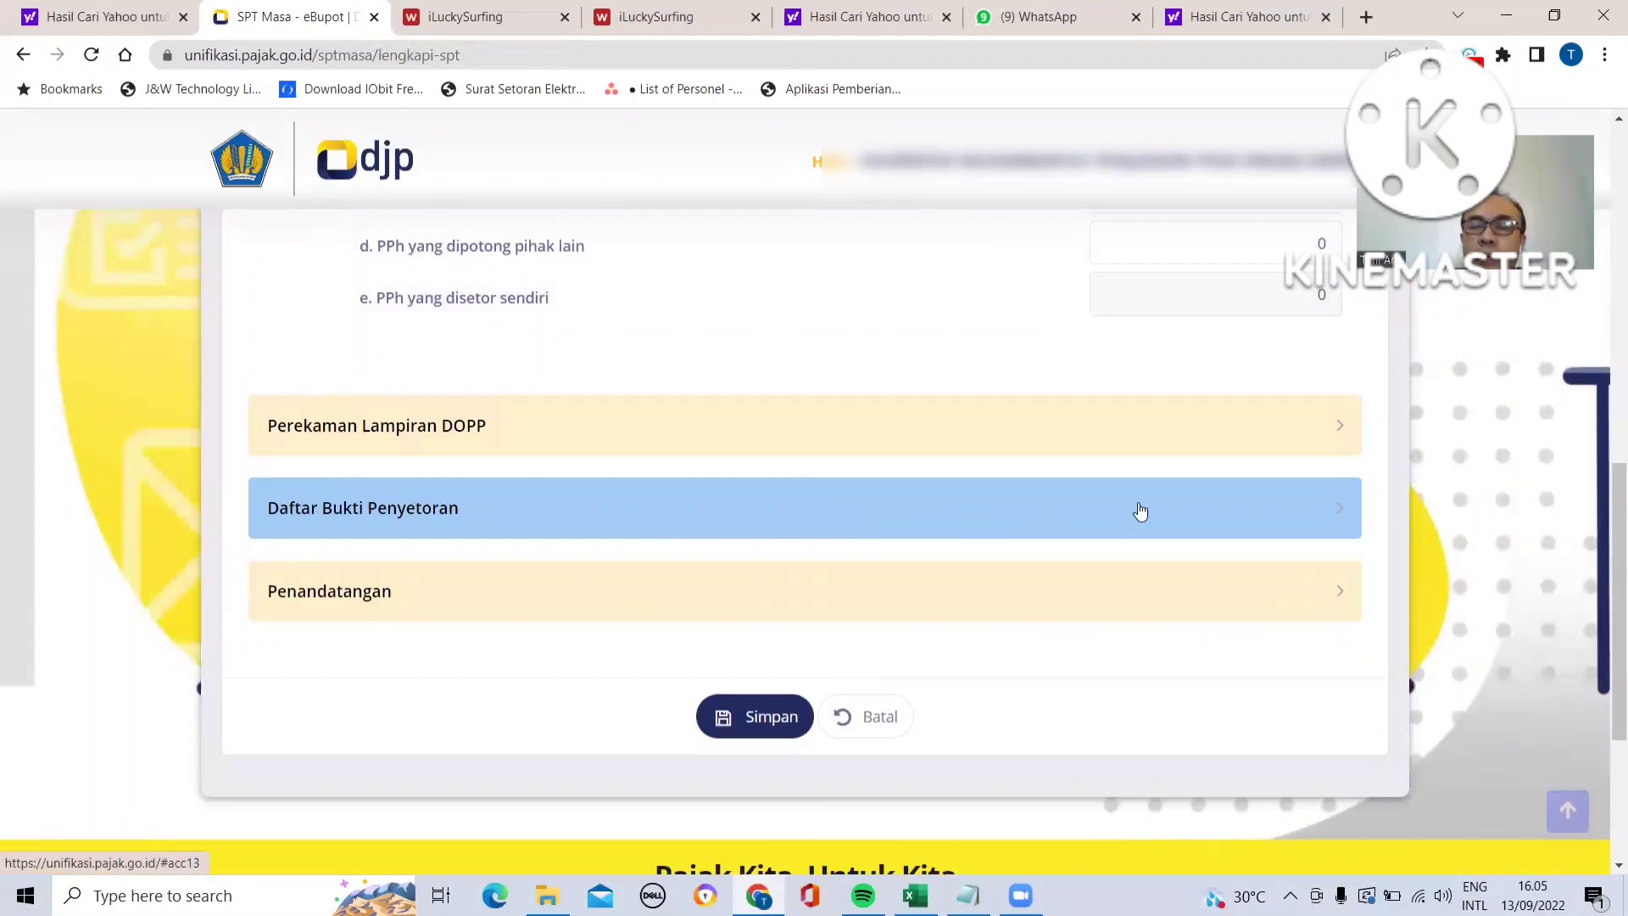
left_click(1195, 525)
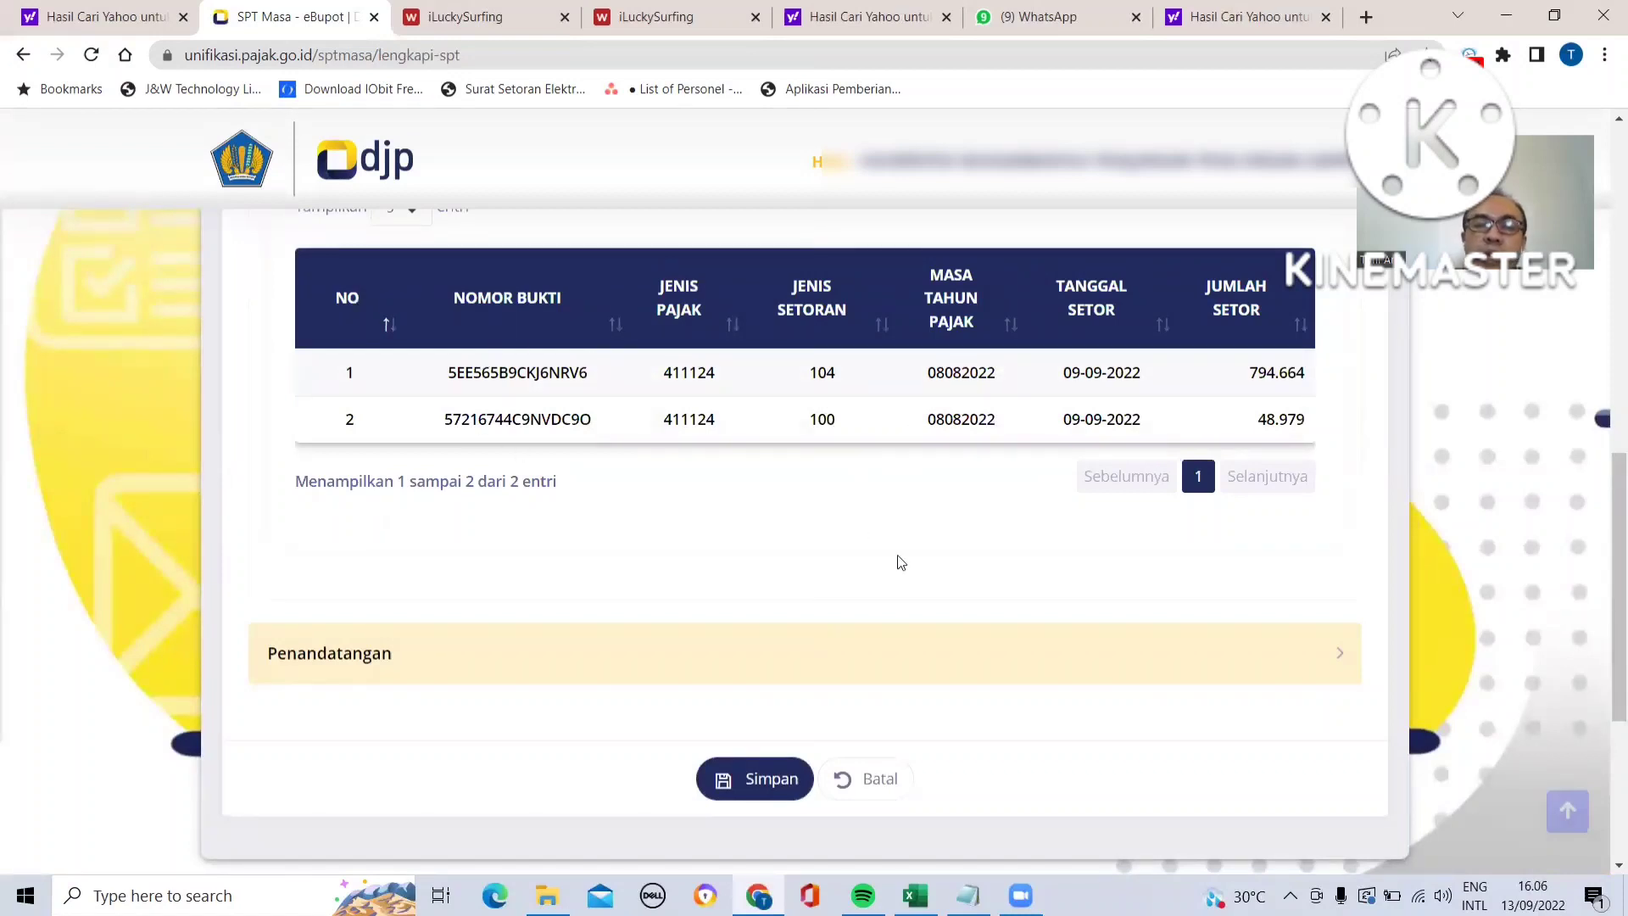
- Expand the signatory section, choose the signer for the withholding slips, and save the completed return
left_click(1283, 653)
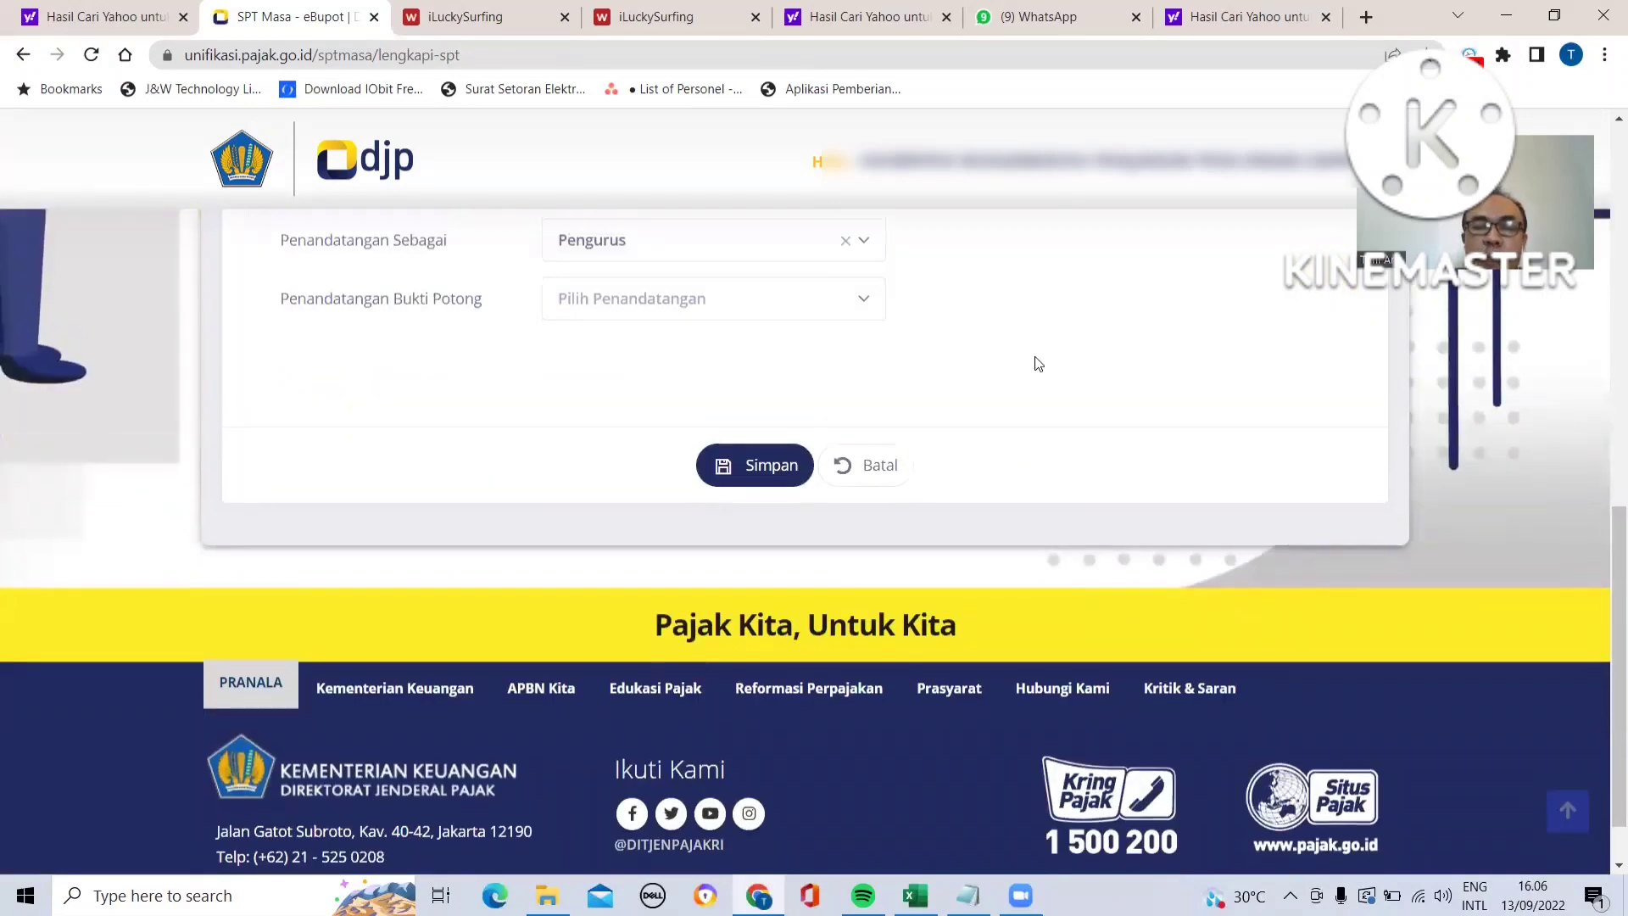
scroll(1038, 363, "up", 2)
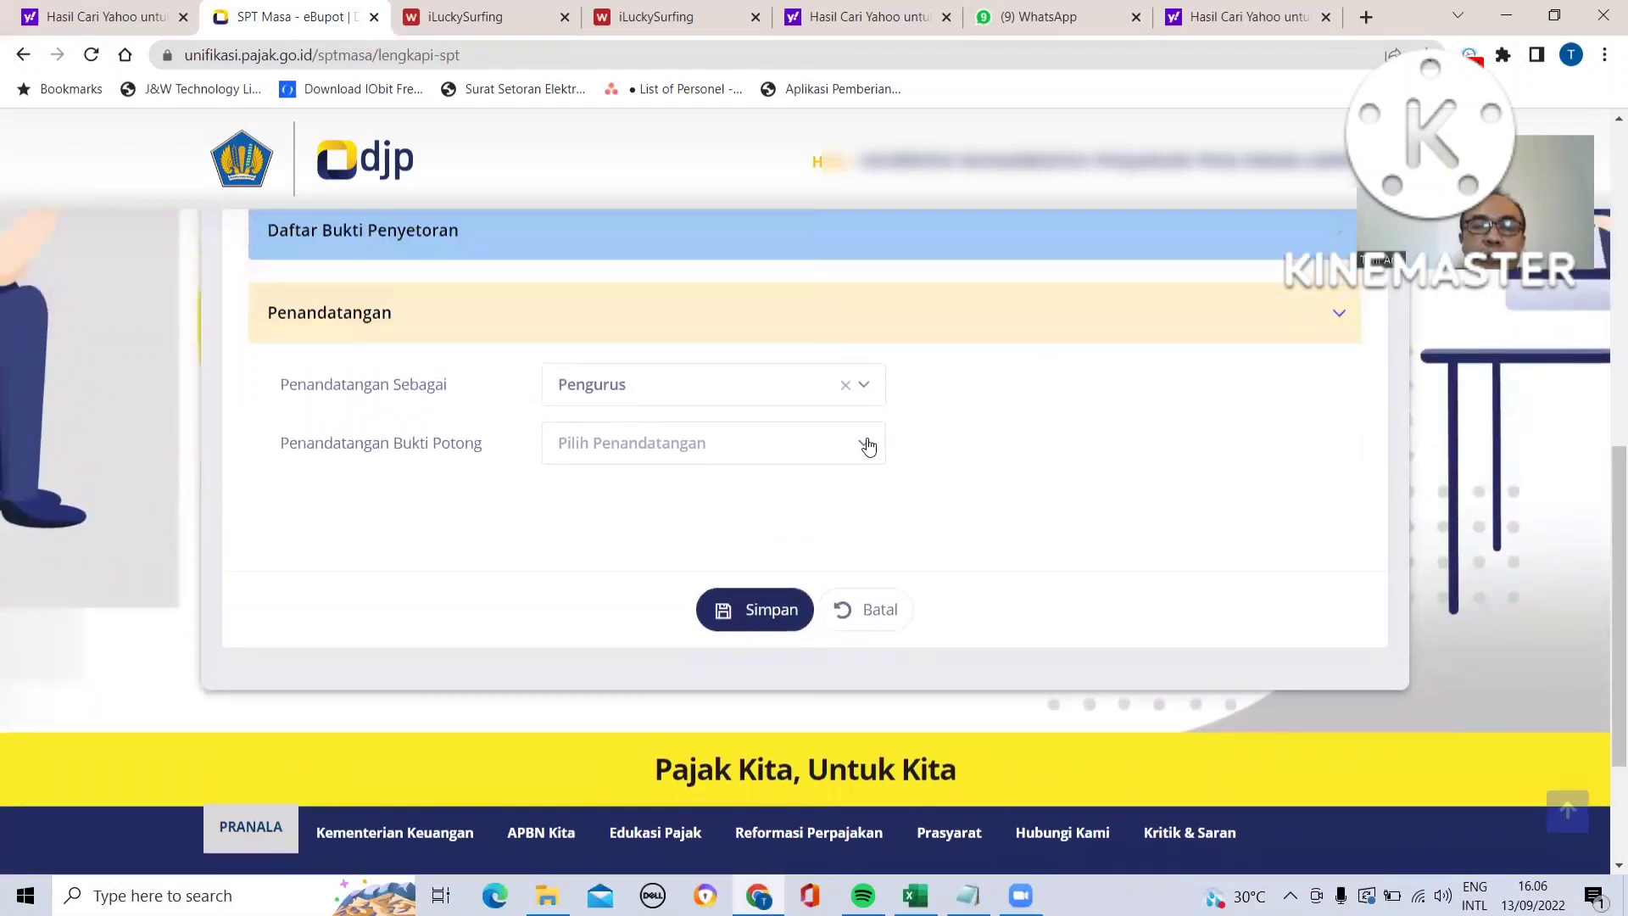
left_click(872, 451)
left_click(786, 551)
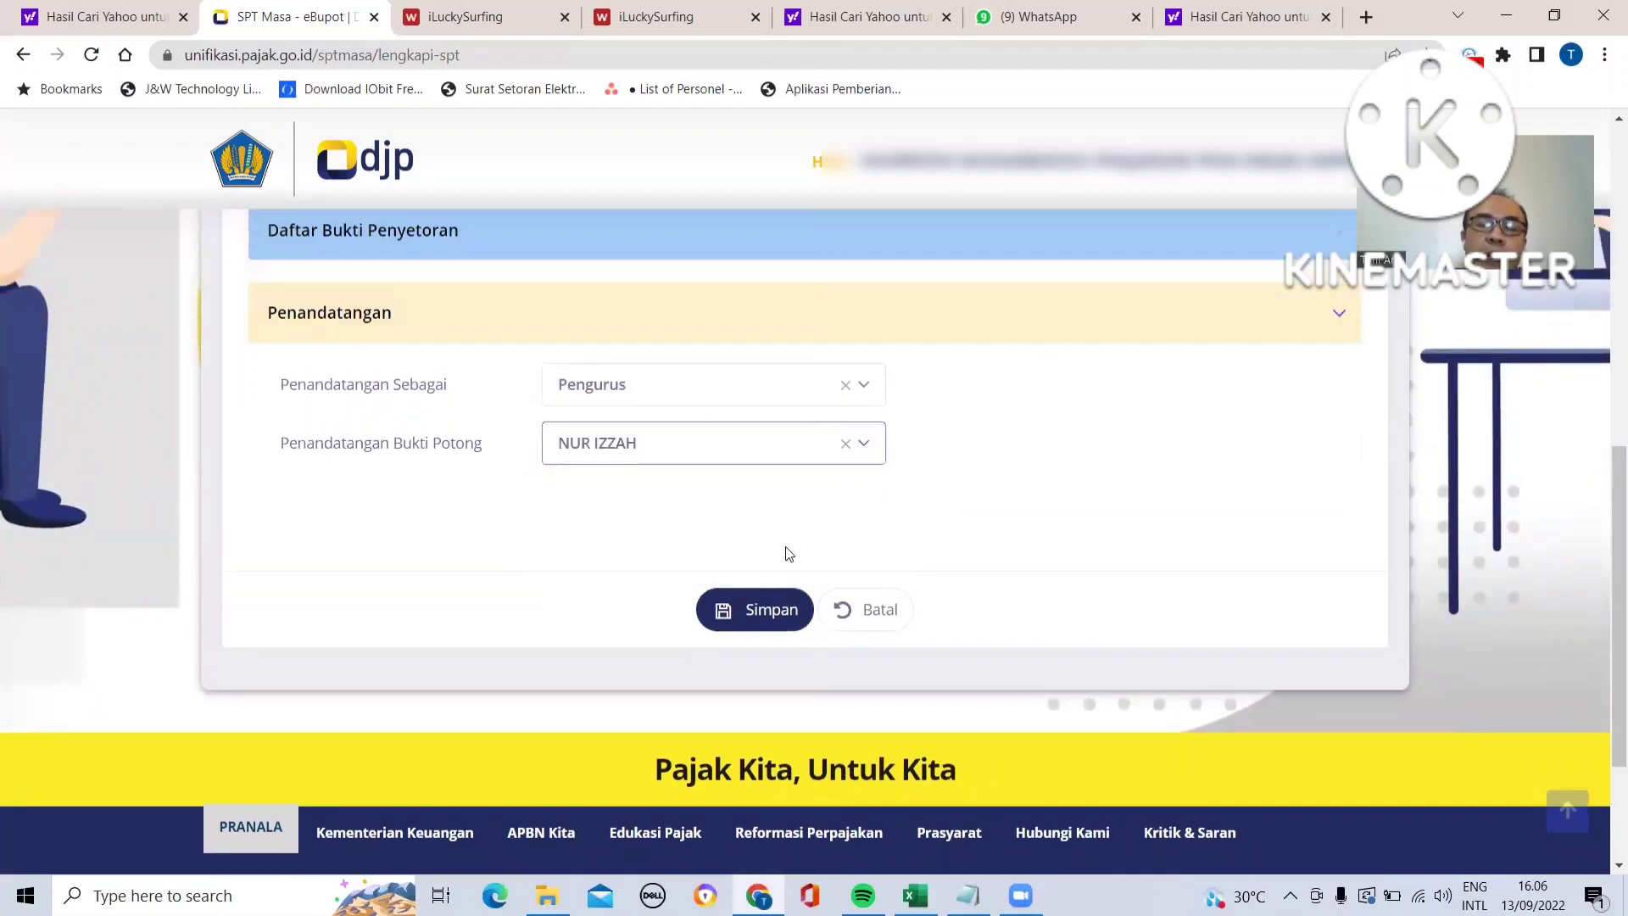
left_click(759, 614)
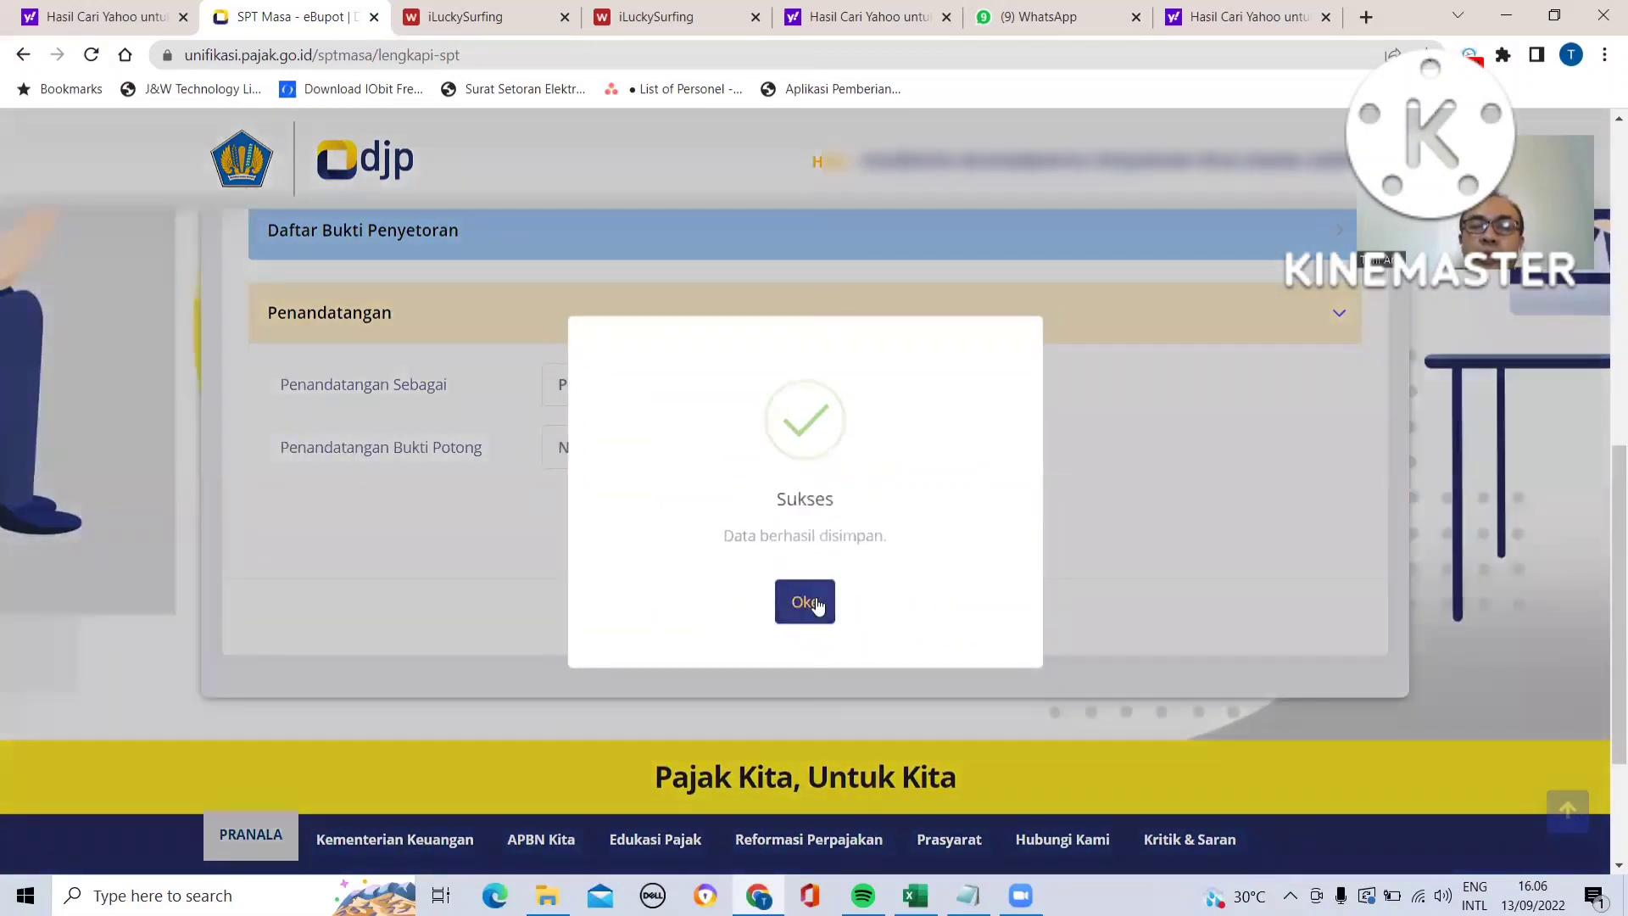
left_click(805, 603)
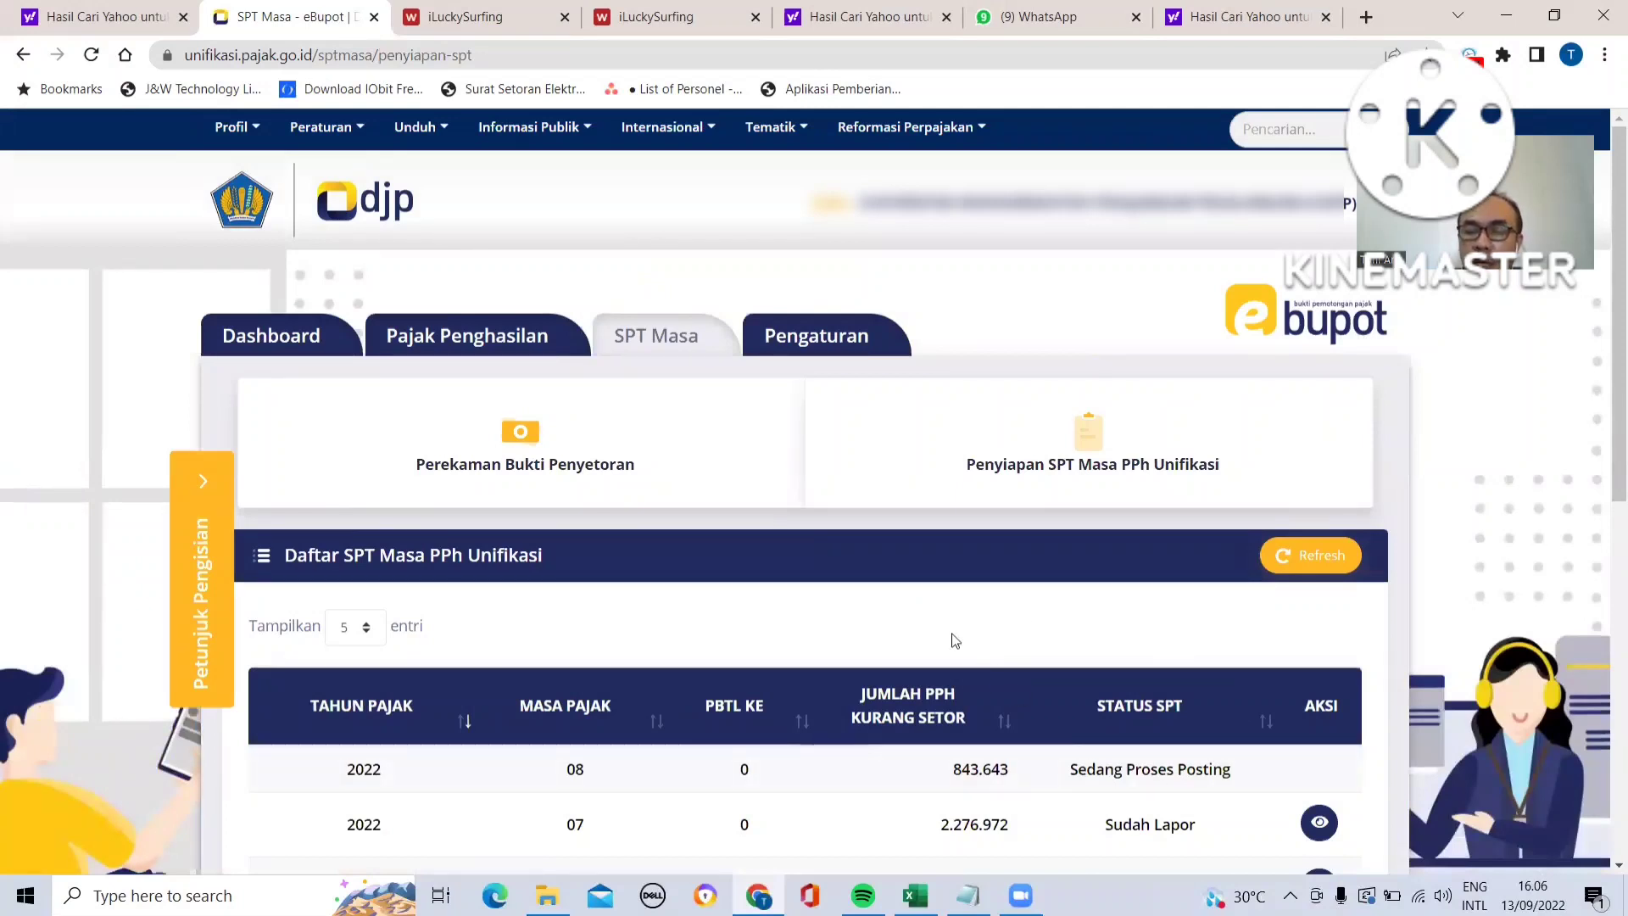
- Refresh the list of periodic returns and open the August 2022 return for sending
scroll(955, 640, "down", 2)
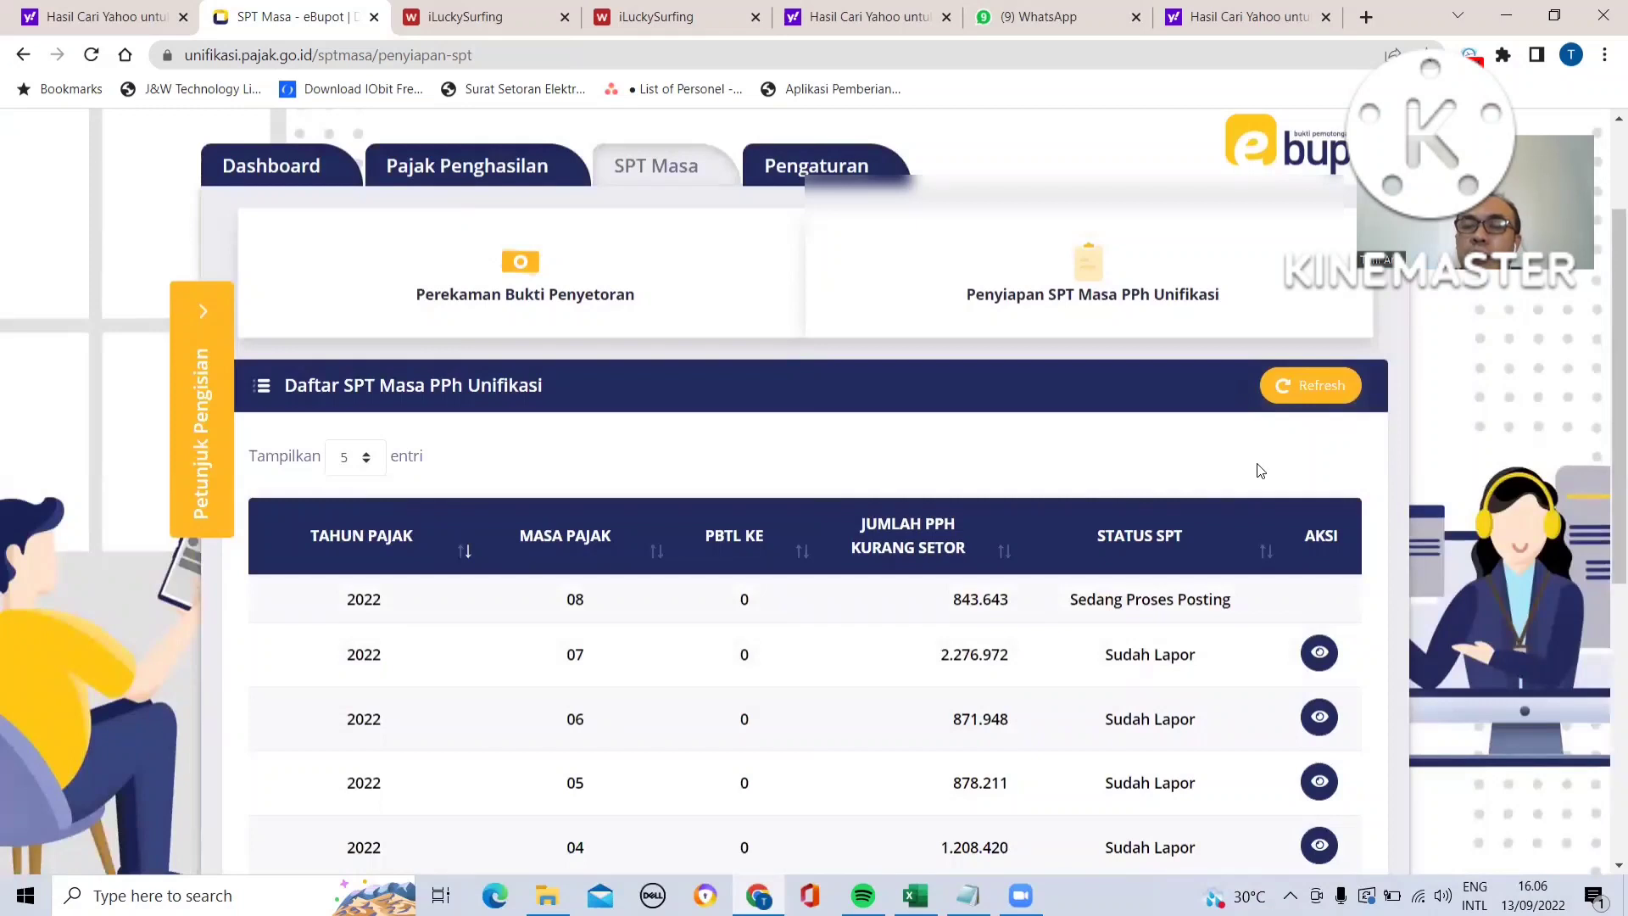
left_click(1306, 392)
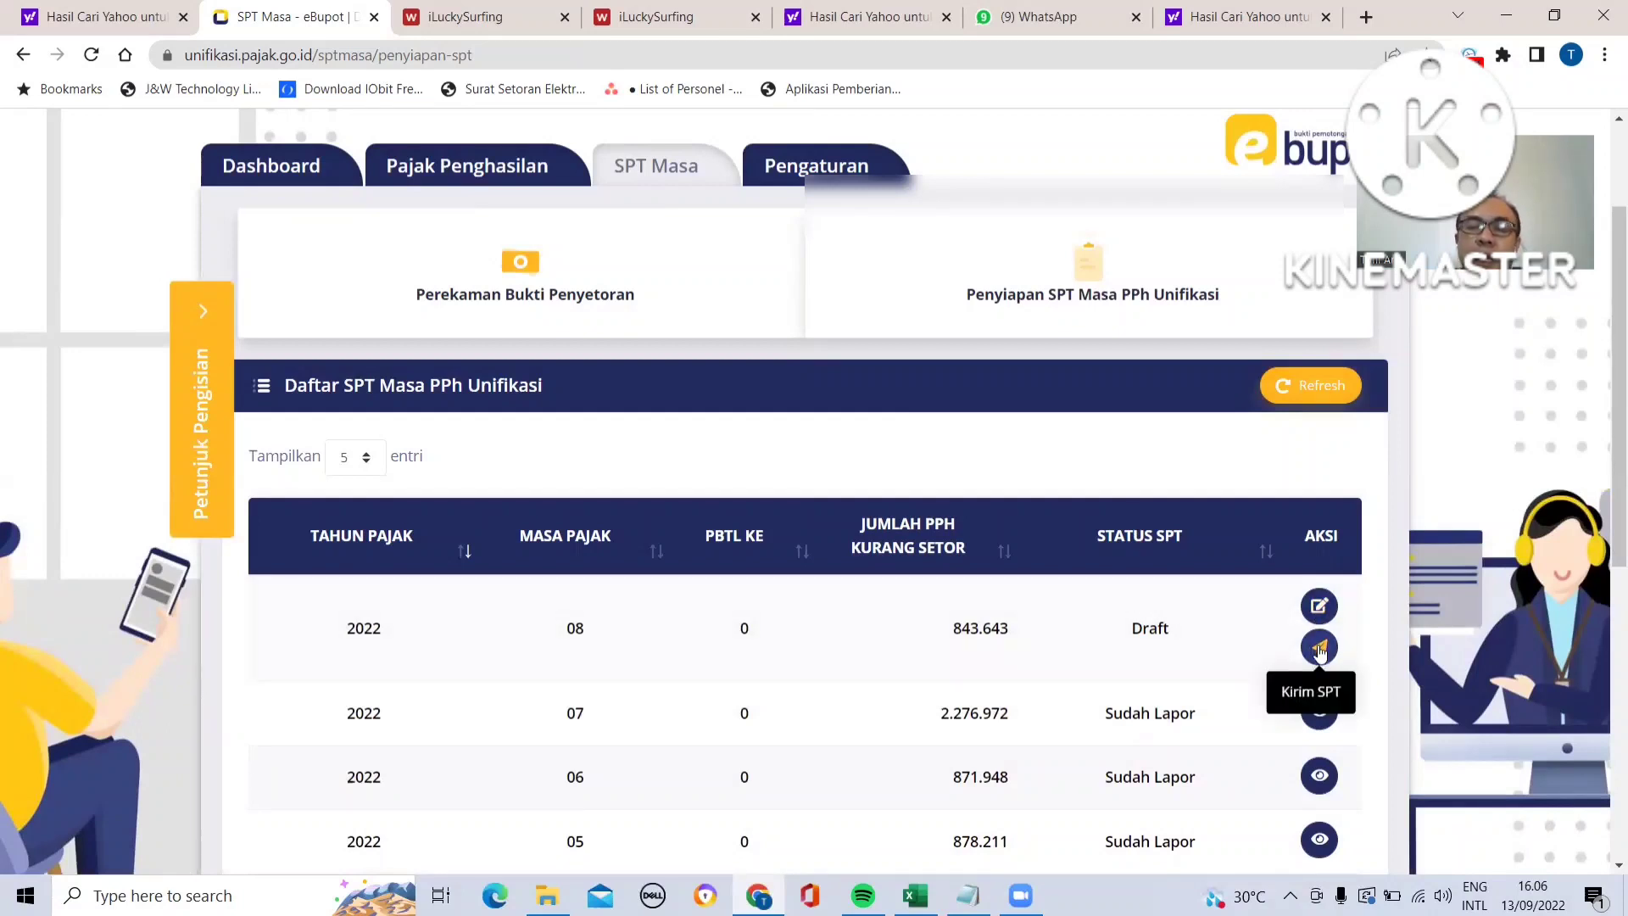
left_click(1319, 650)
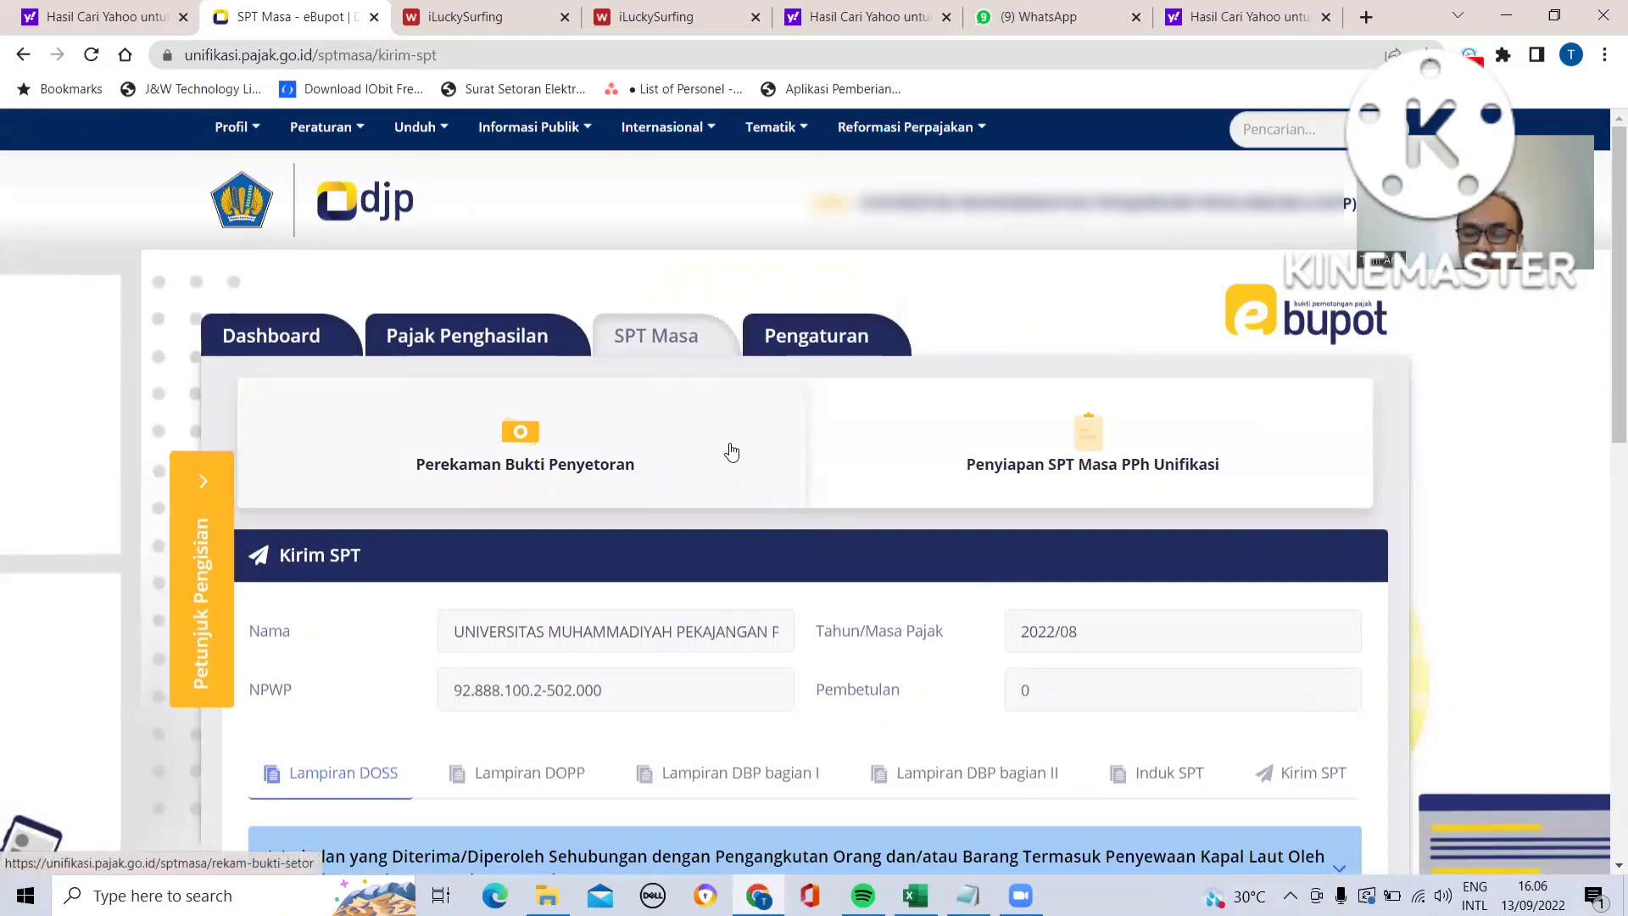
- Review the DOSS attachment of the return, then open the Kirim SPT section for the electronic certificate upload
scroll(732, 450, "down", 4)
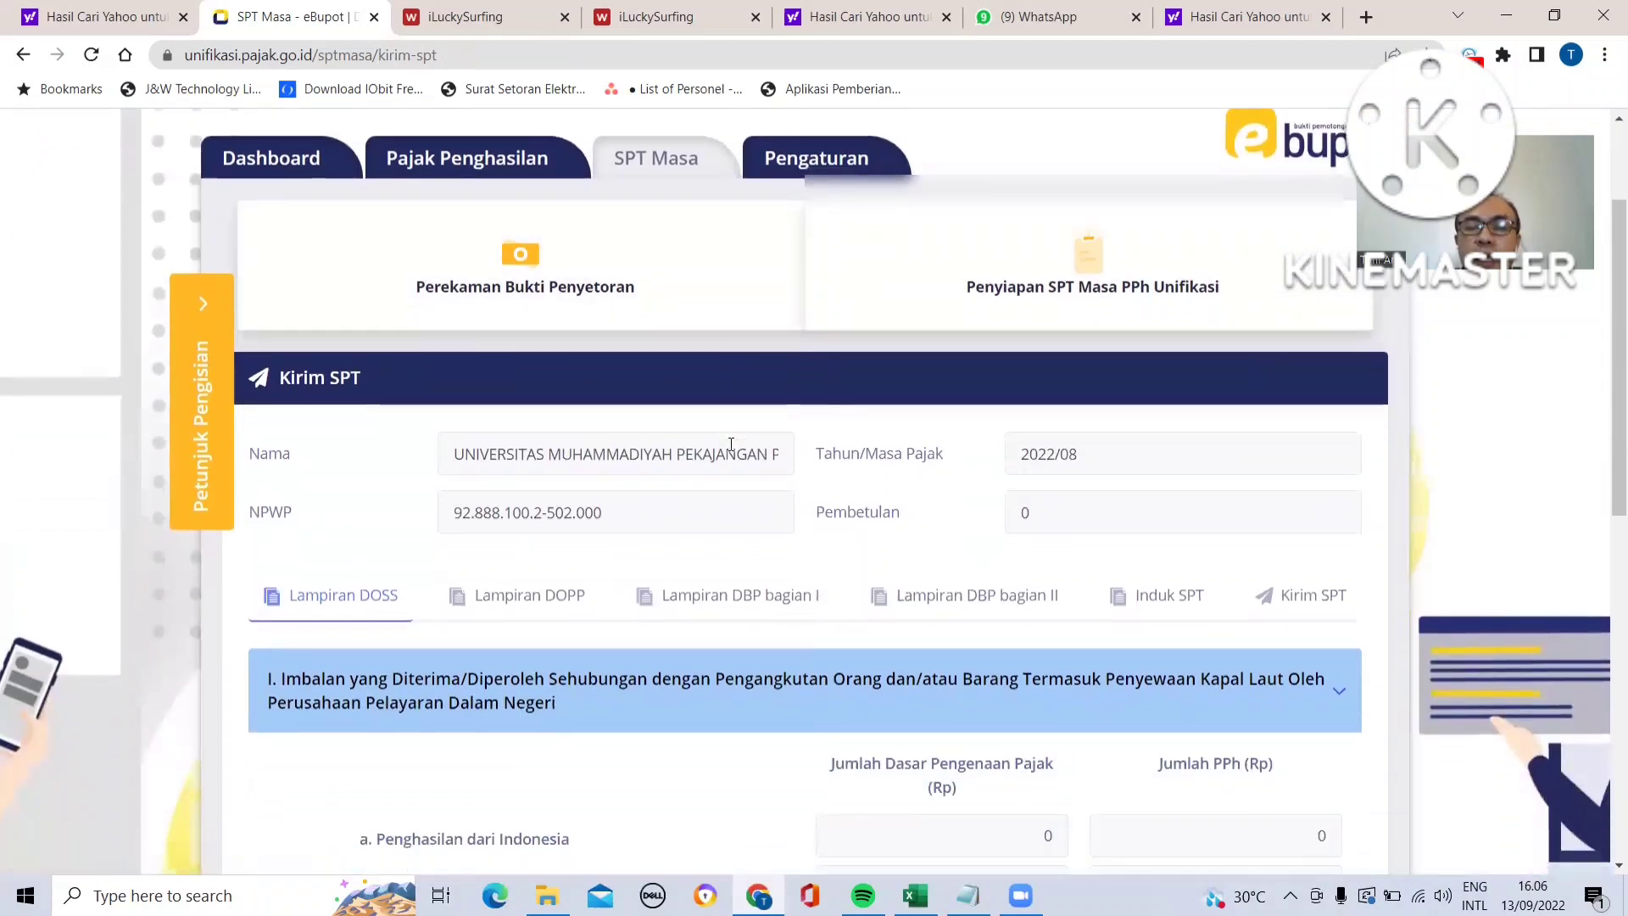
scroll(732, 450, "down", 5)
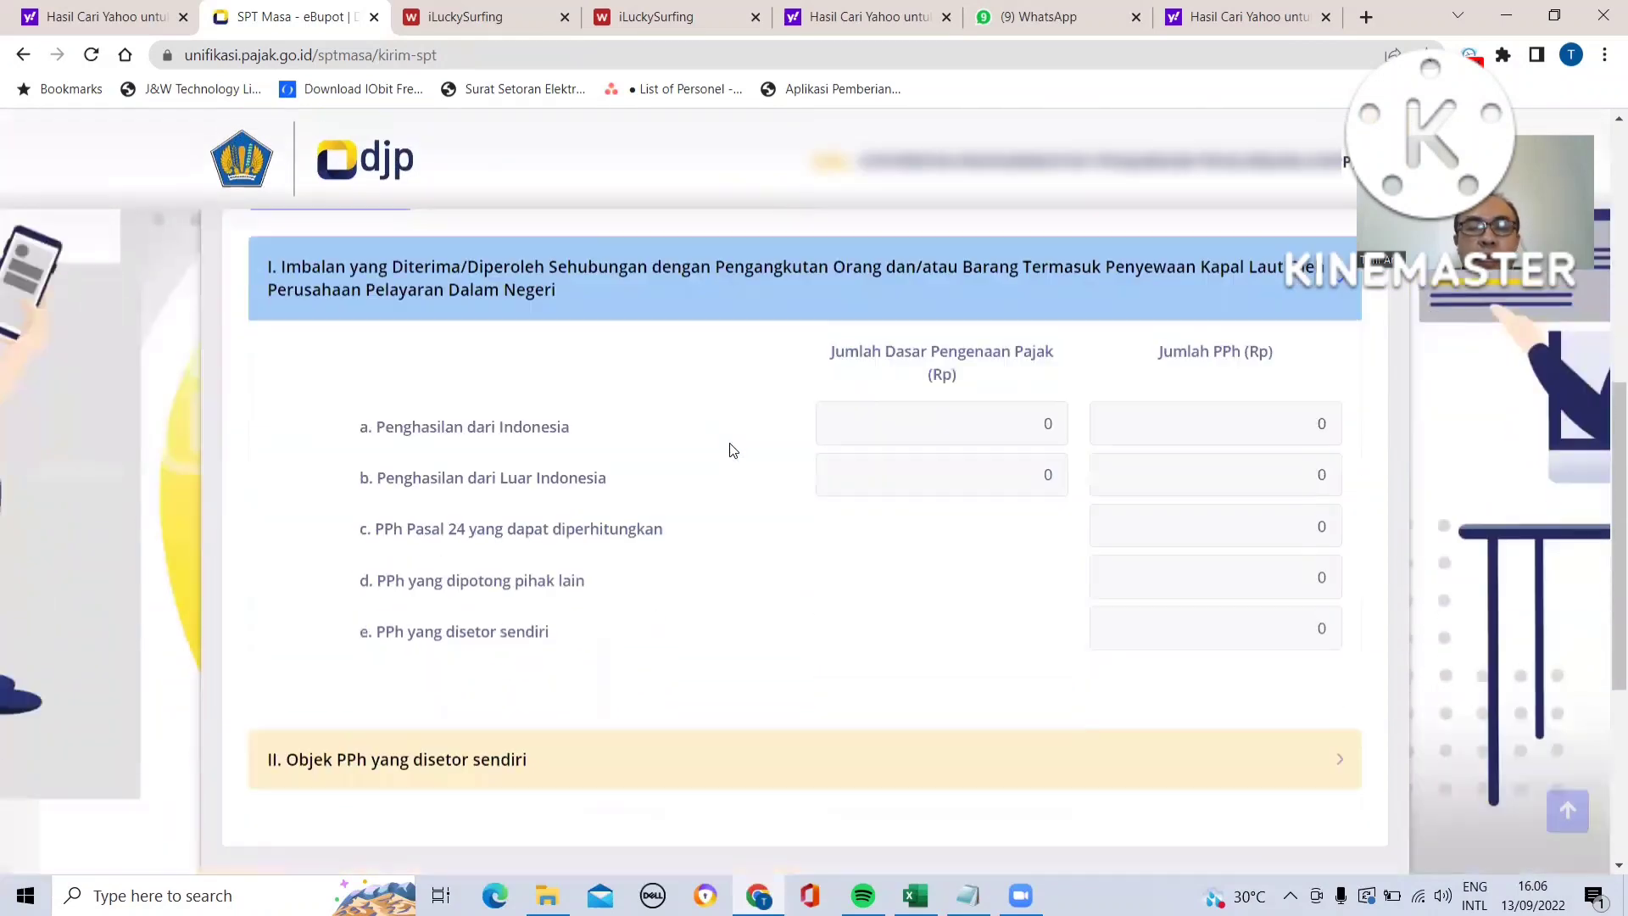
scroll(733, 450, "up", 4)
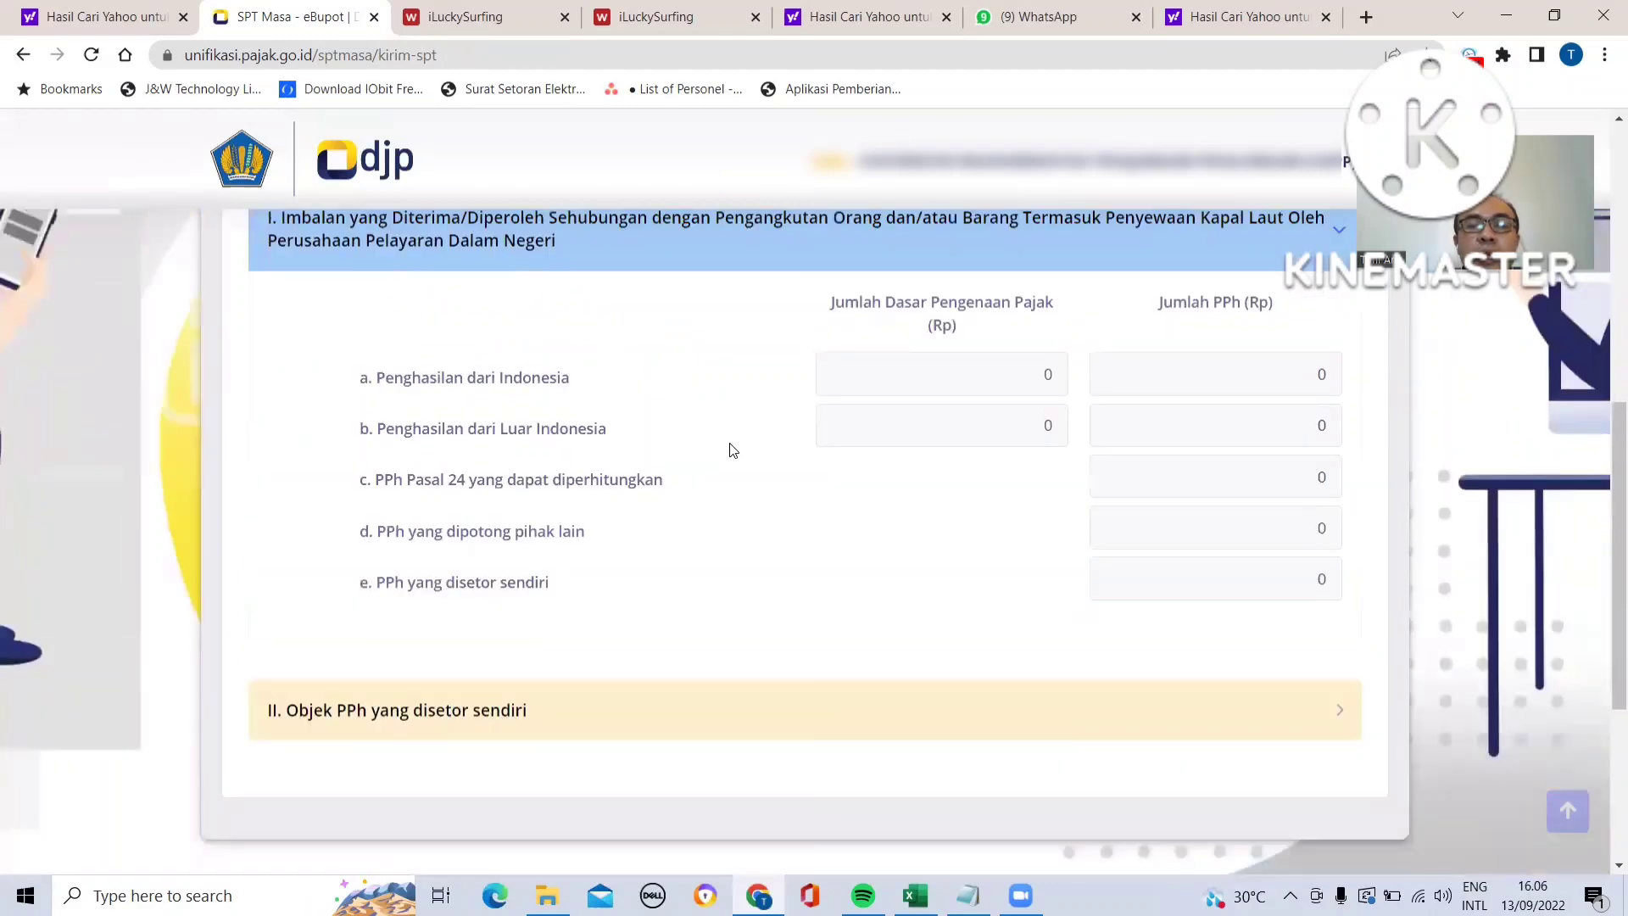
scroll(732, 451, "up", 1)
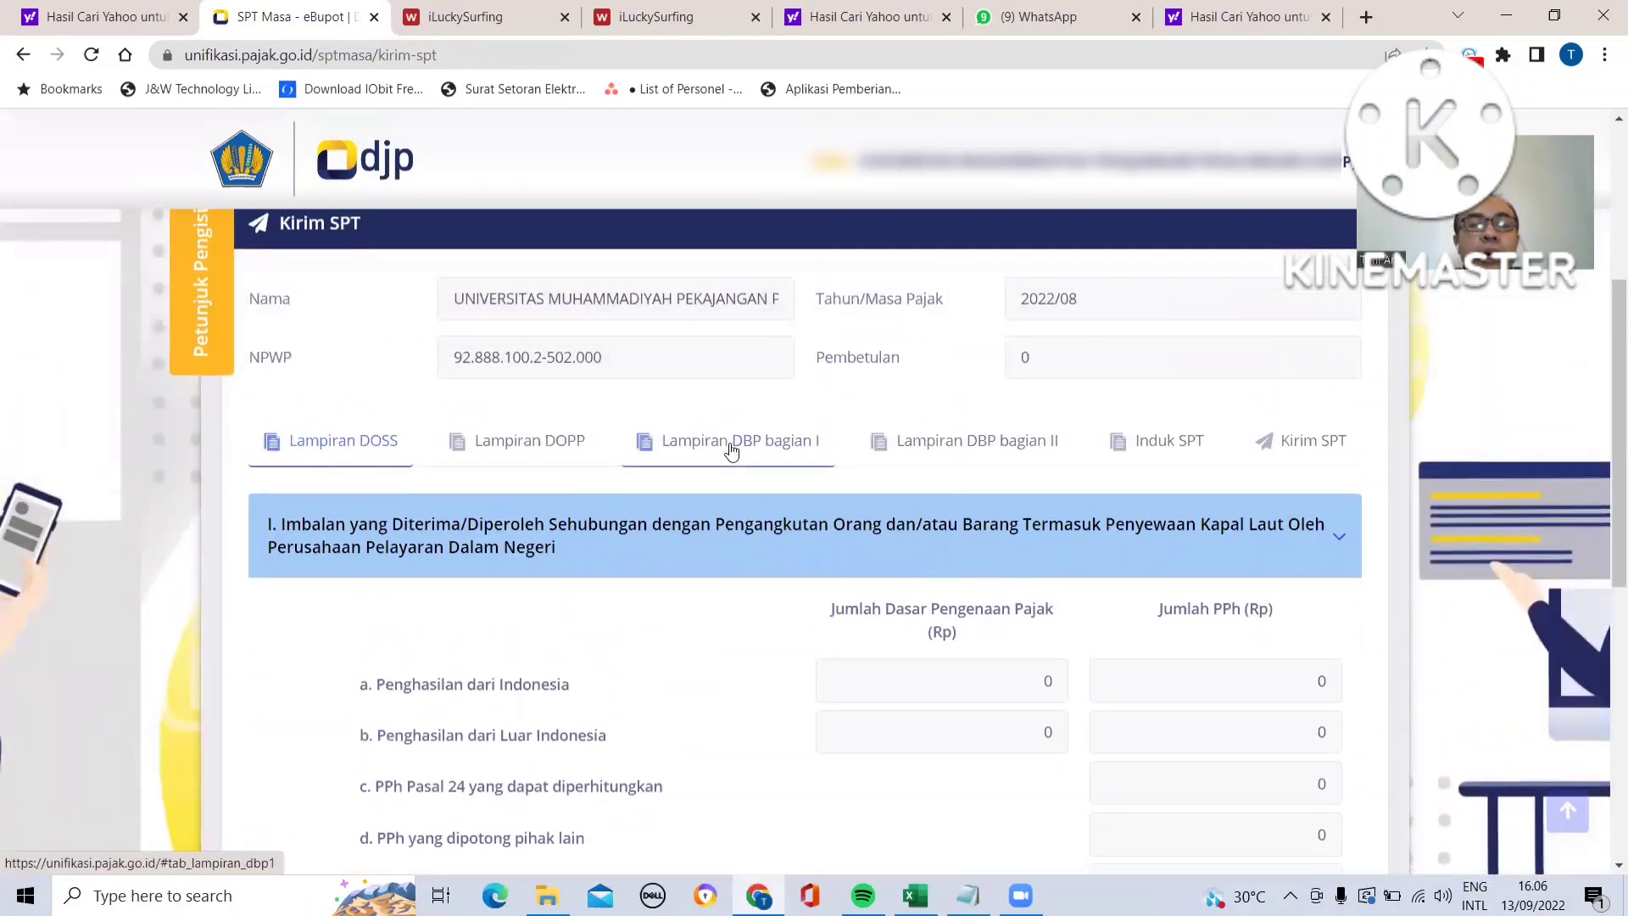
scroll(732, 450, "up", 1)
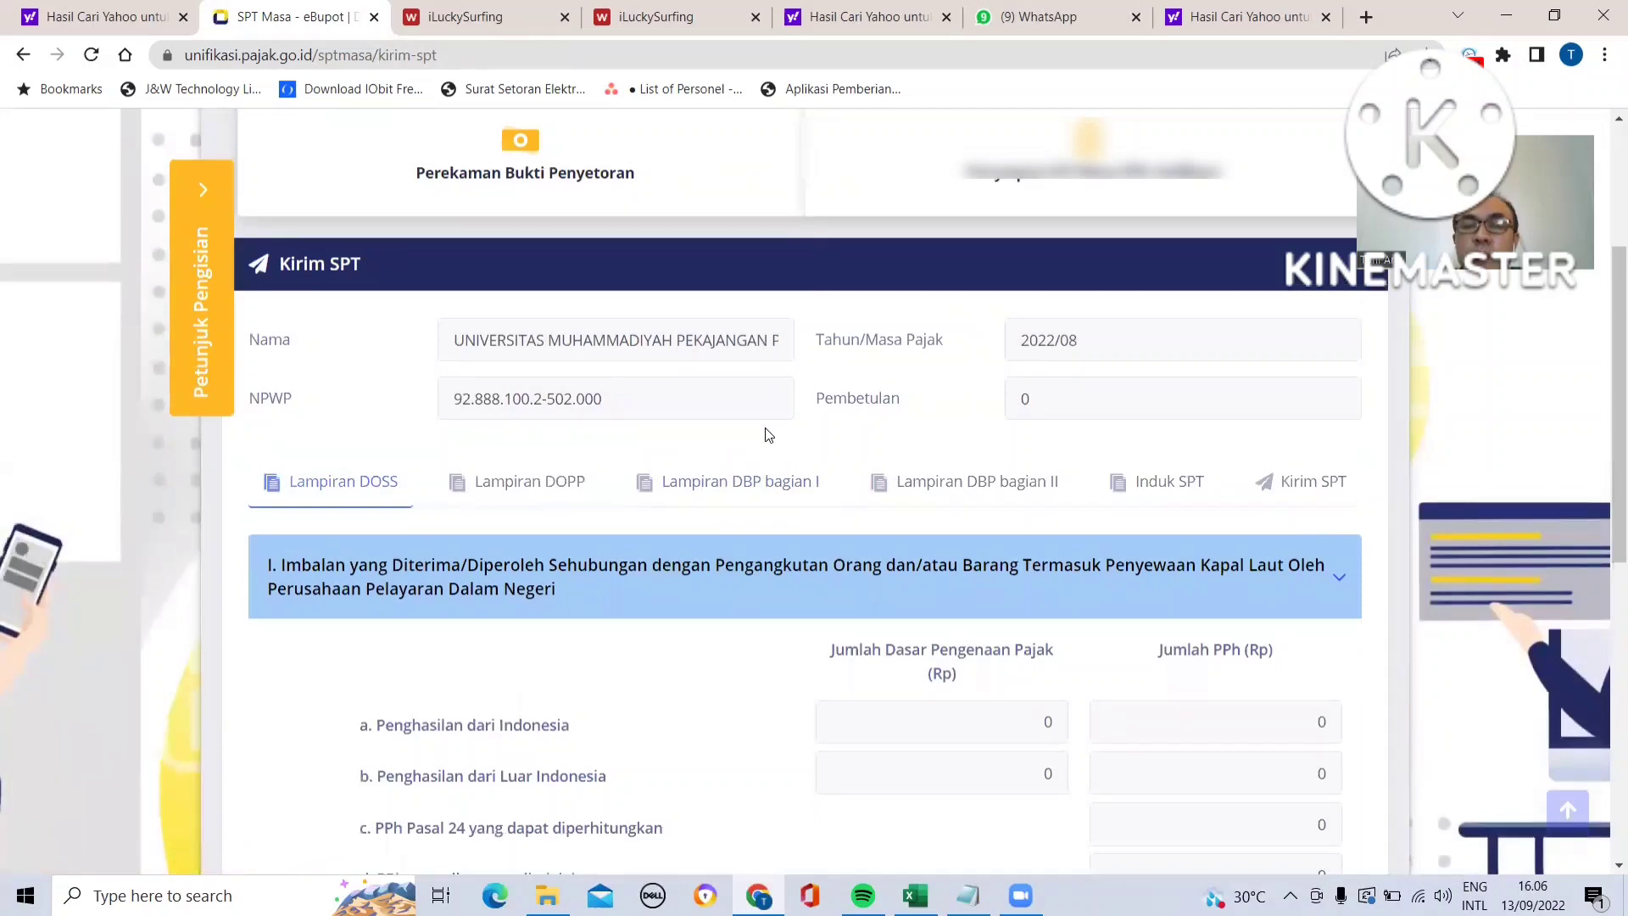
scroll(765, 432, "up", 1)
scroll(766, 432, "down", 6)
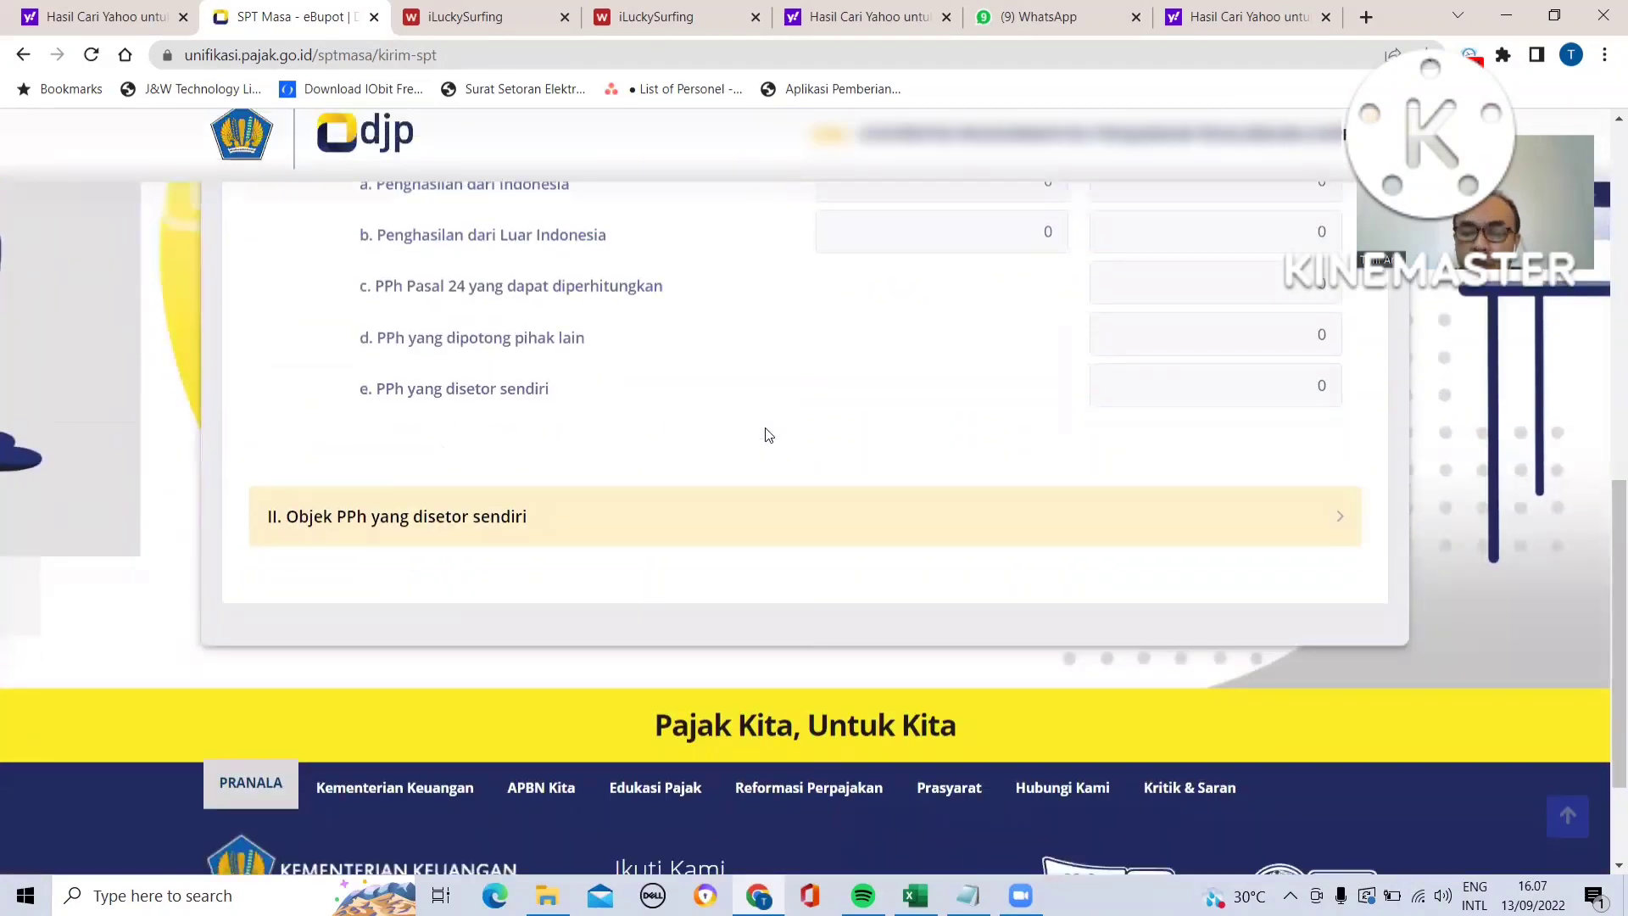
scroll(768, 435, "up", 6)
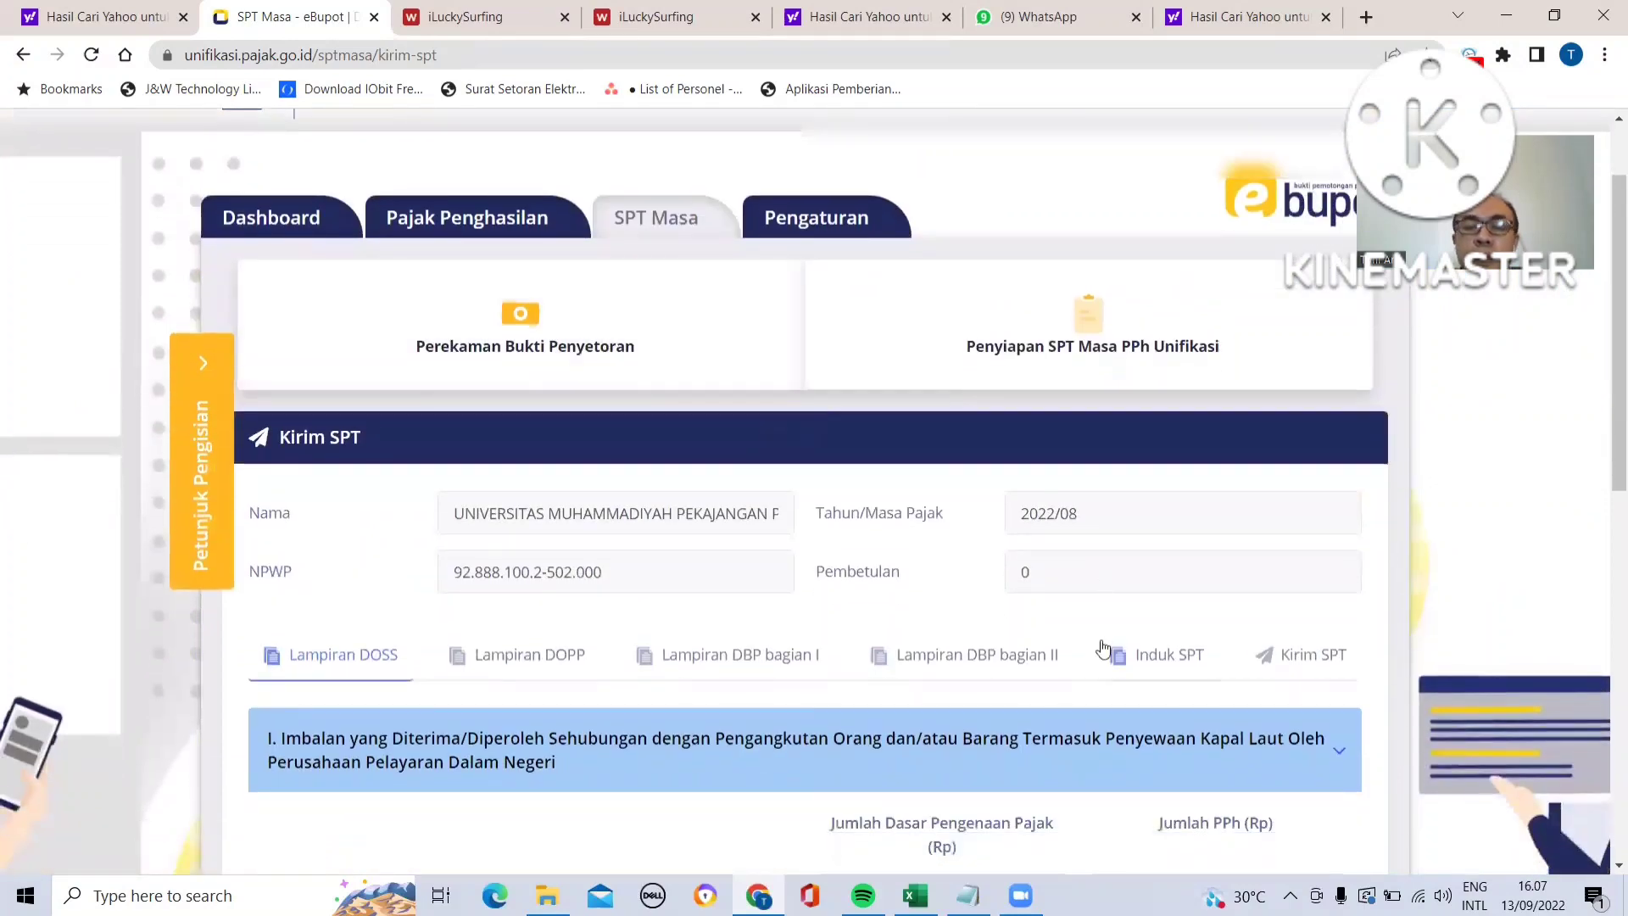
left_click(1278, 669)
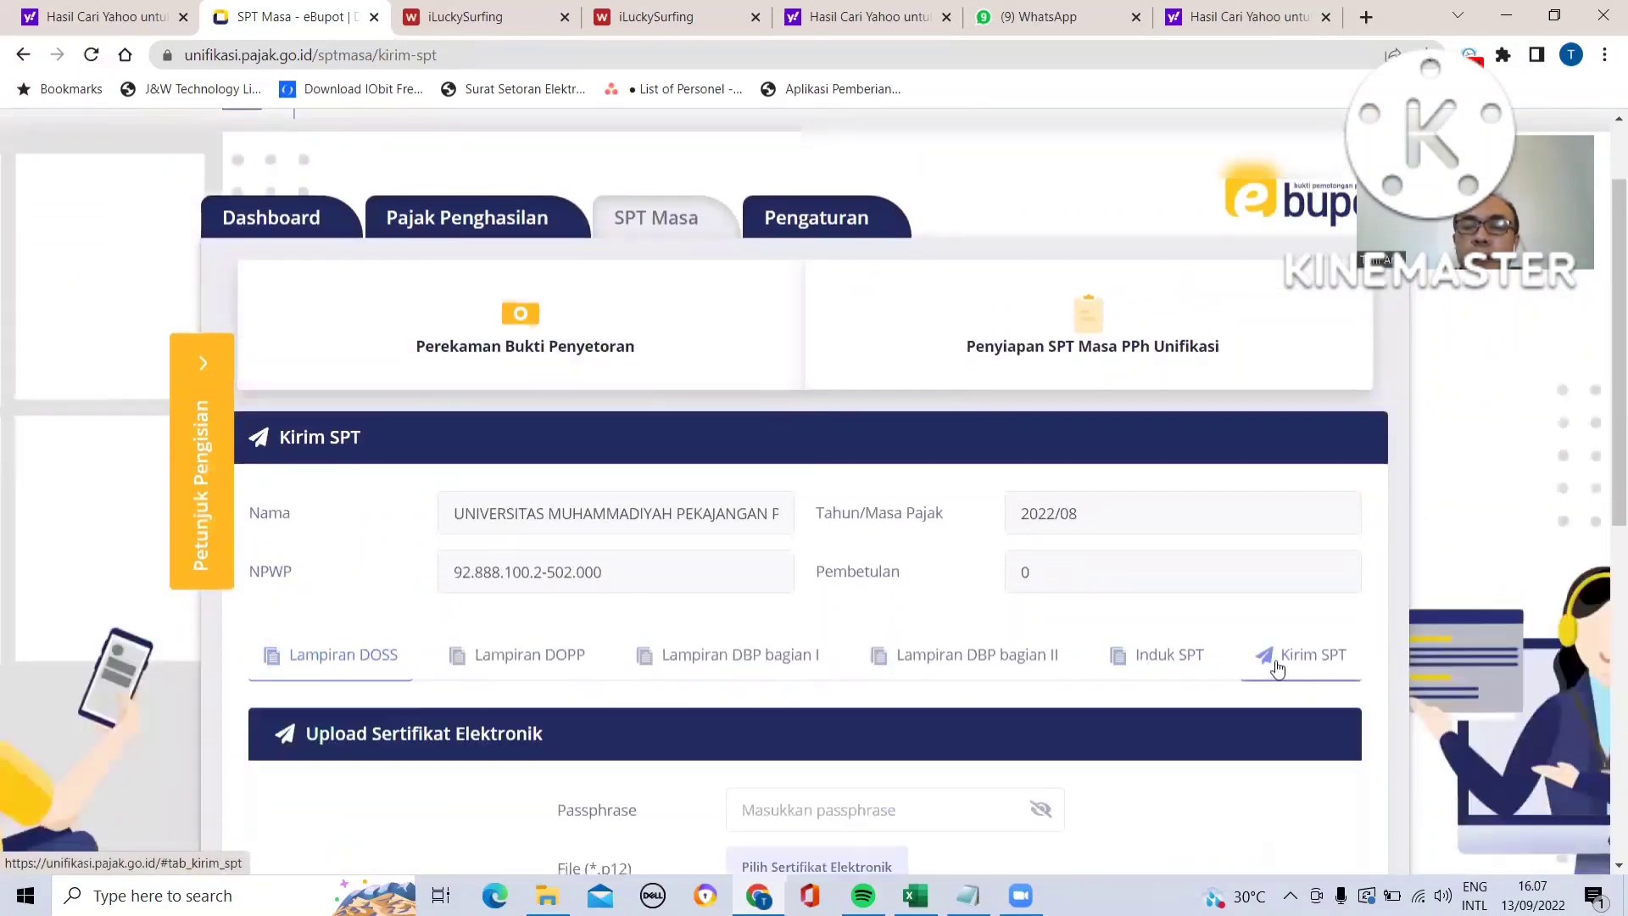
- Open File Explorer and browse the network server's shared folder to its 2022 folder
scroll(992, 628, "down", 3)
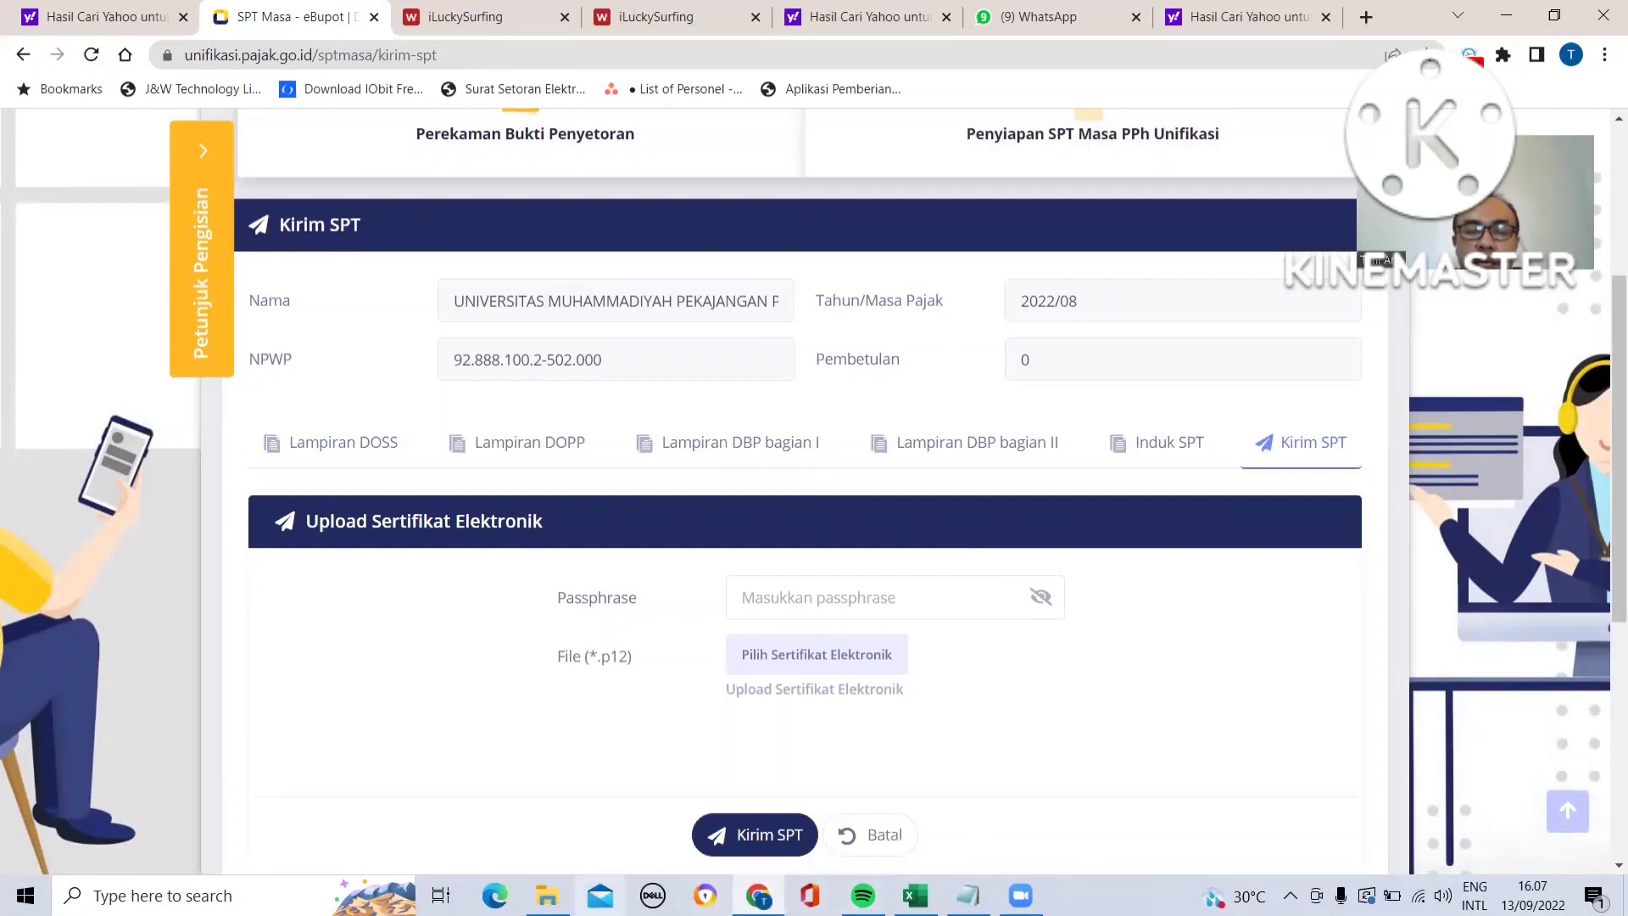
left_click(547, 895)
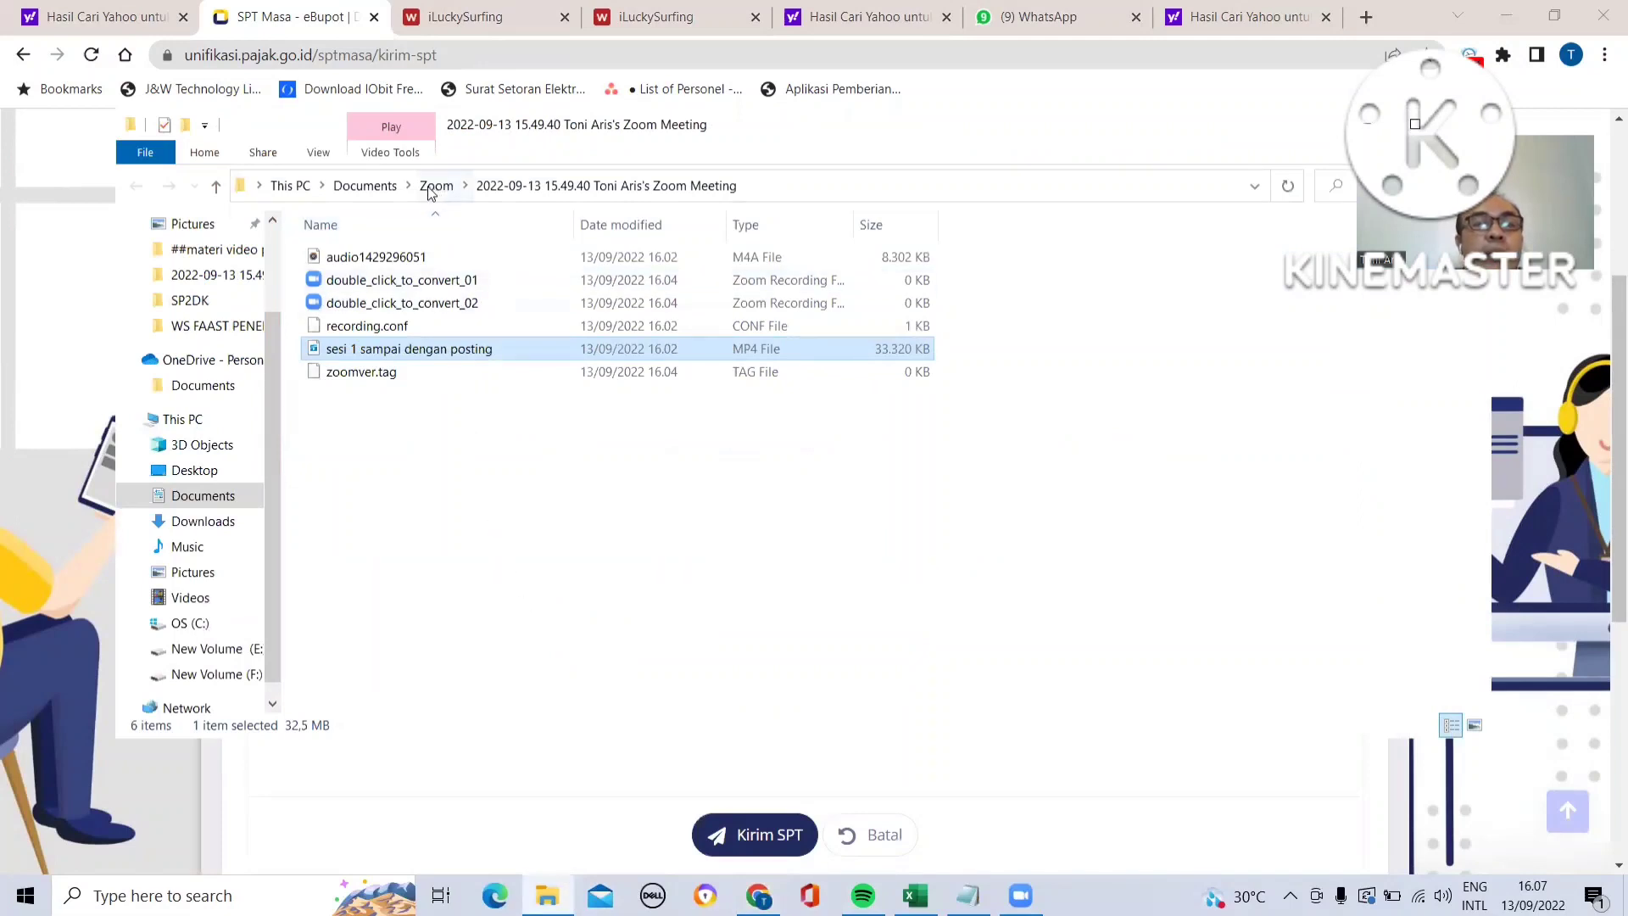
left_click(1263, 195)
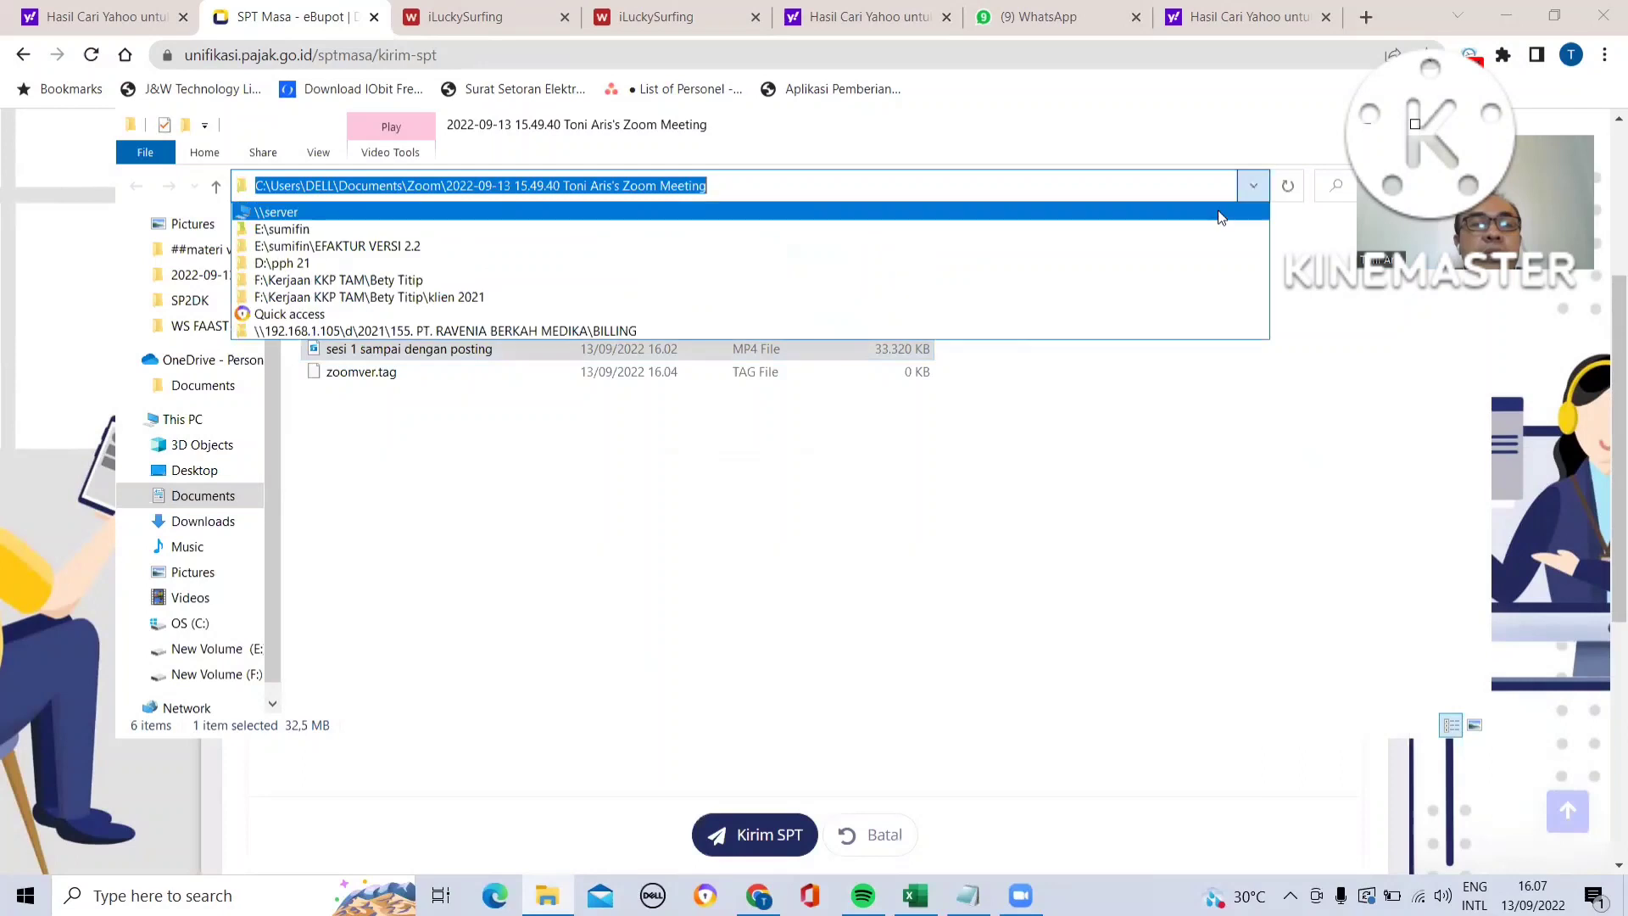
left_click(1140, 215)
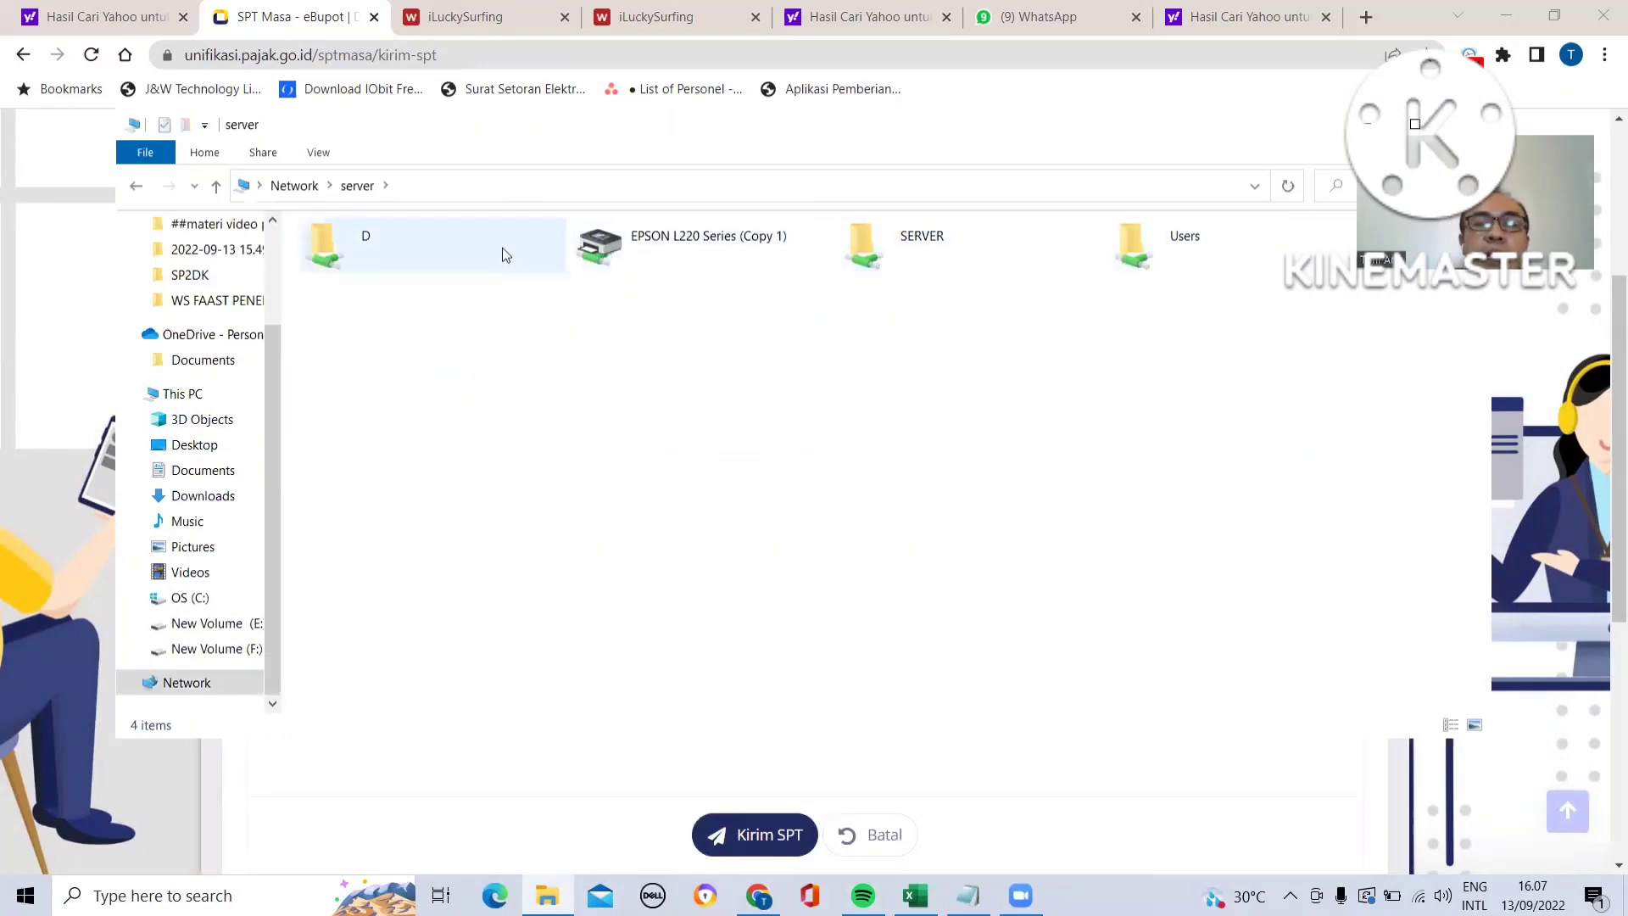
double_click(885, 242)
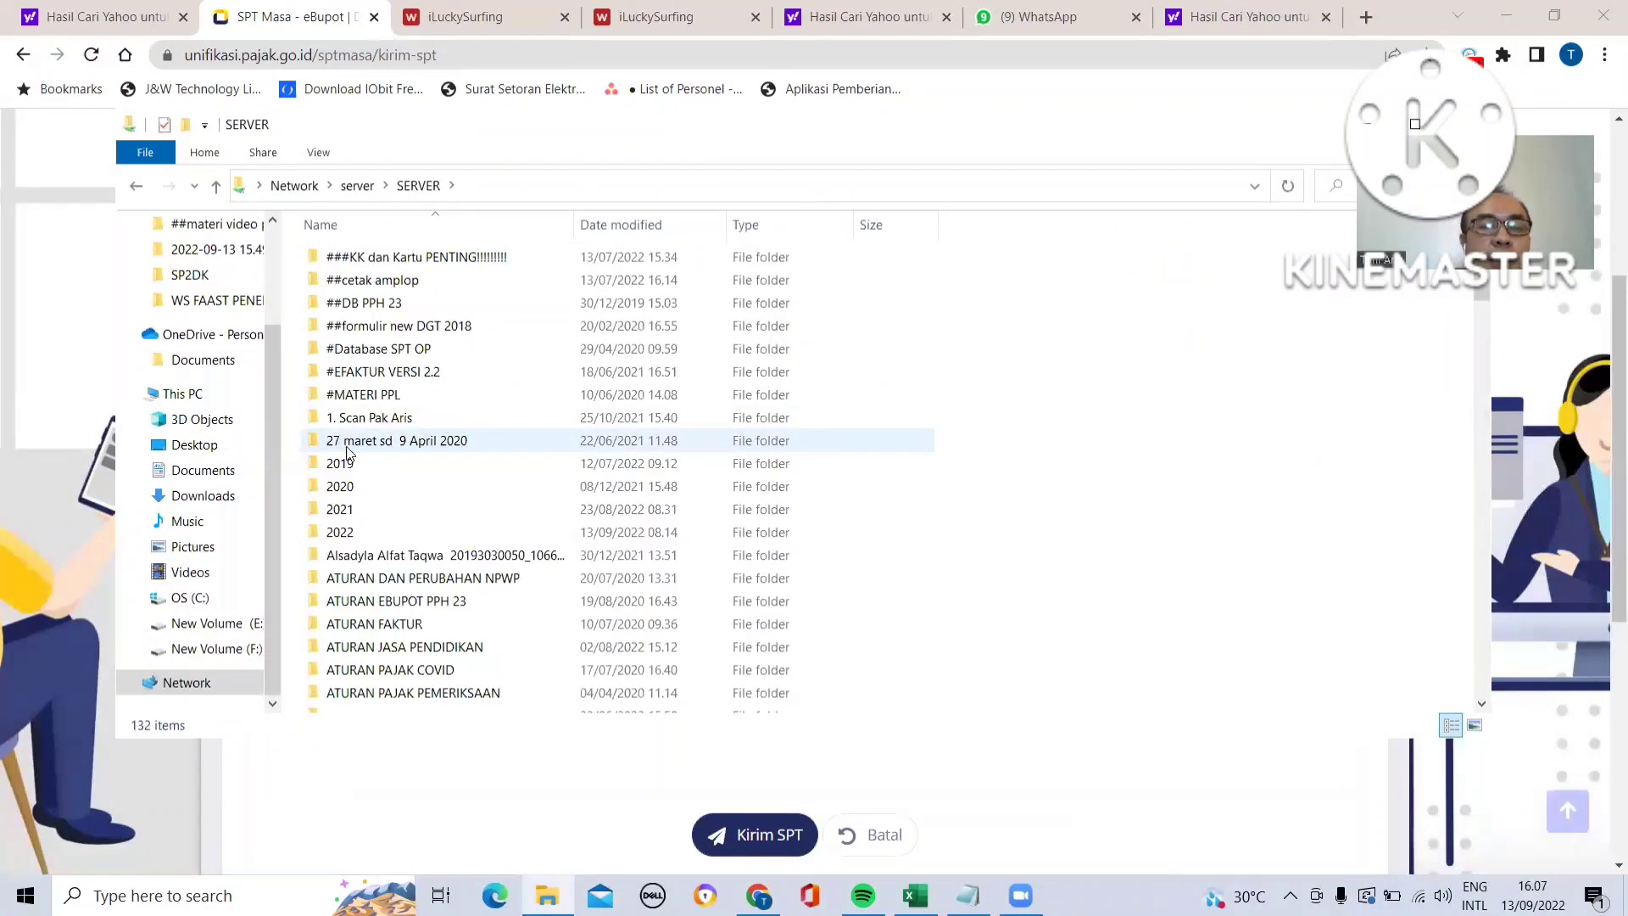
double_click(343, 534)
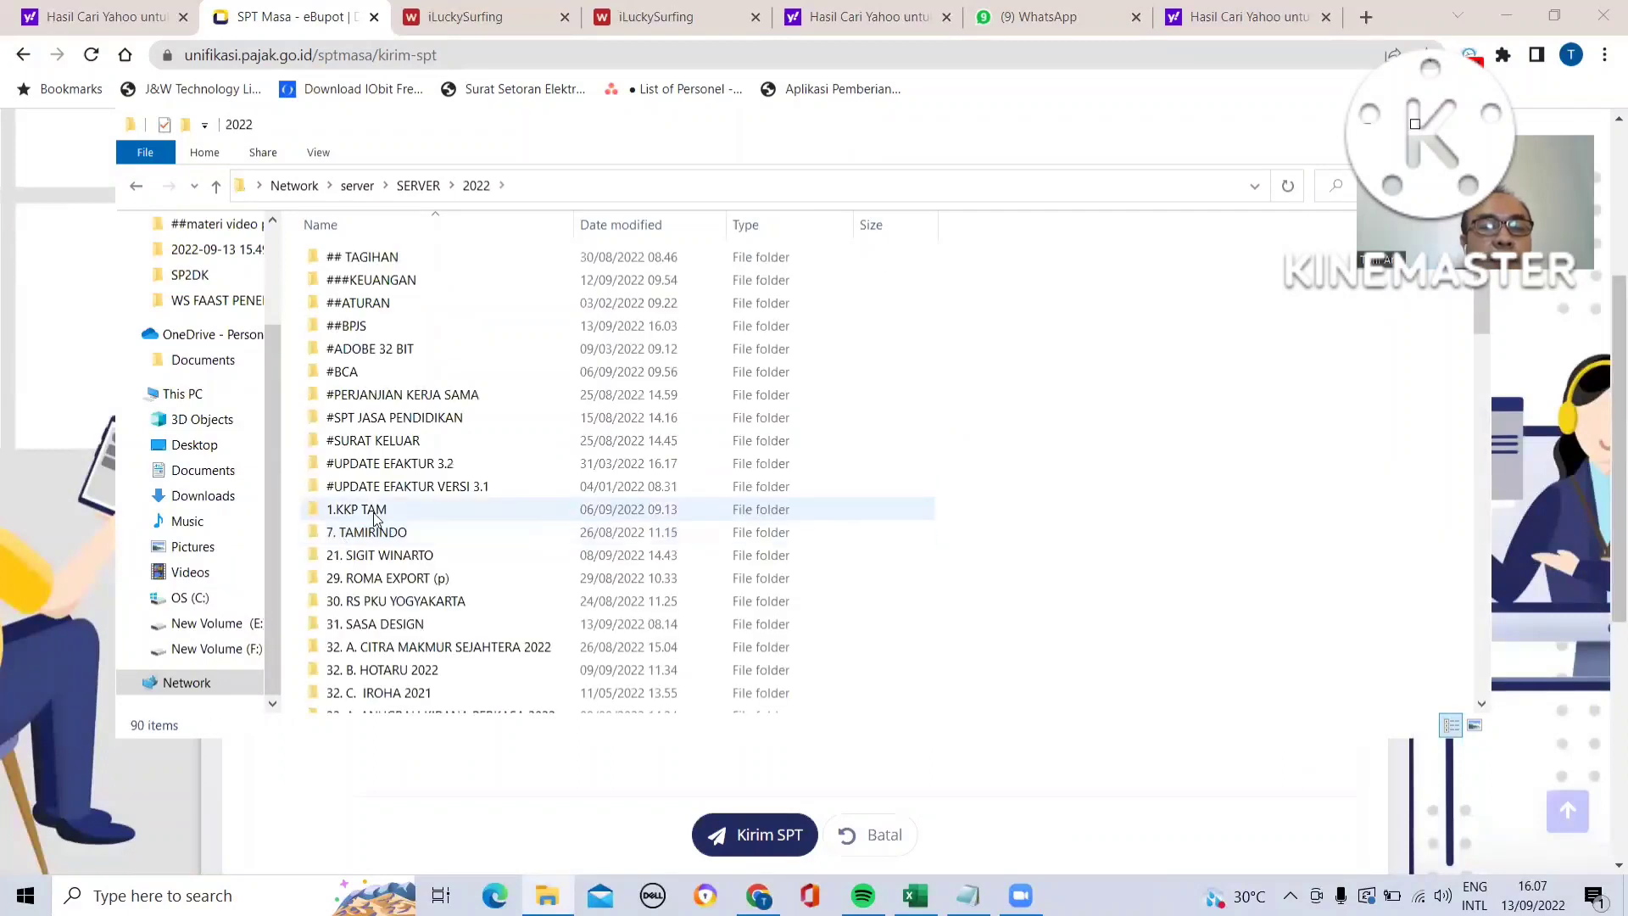
- Browse to the 158. UMPP client folder and open its PPH 23 subfolder
left_click(374, 516)
key("Down")
key("Down")
key("Down")
key("Down")
key("Down")
key("Down")
key("Down")
key("Down")
key("Down")
key("Down")
key("Down")
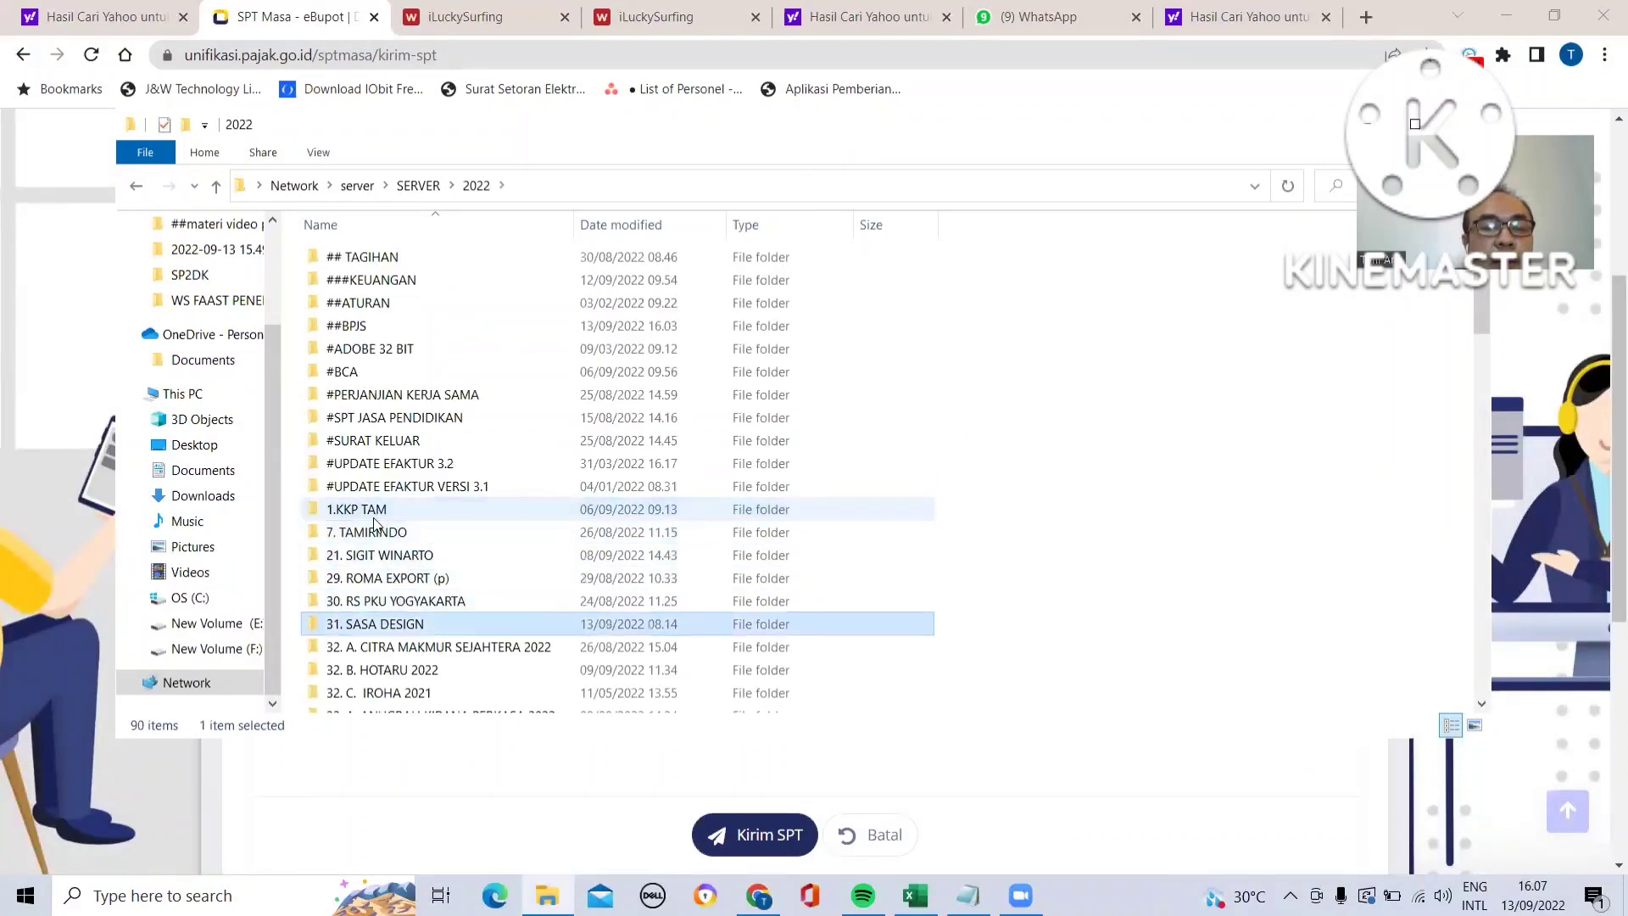
key("Down")
key("Down")
key("Down")
key("Down")
key("Down")
key("Down")
key("Down")
key("Down")
key("Down")
key("Down")
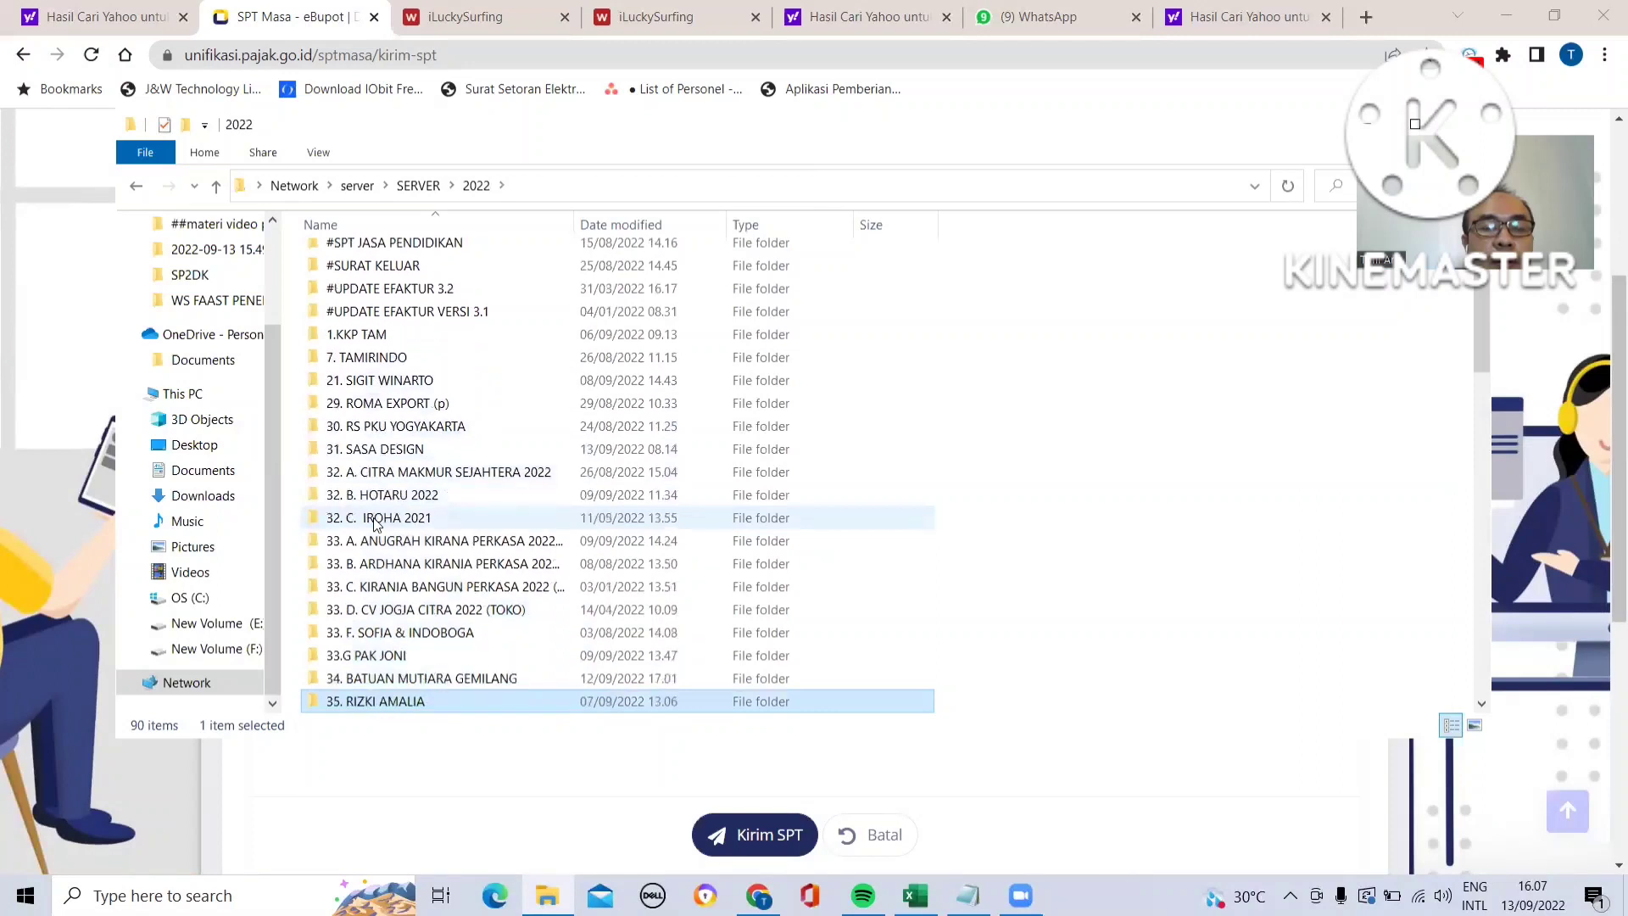
key("Down")
key("Down")
key("Down")
key("Down")
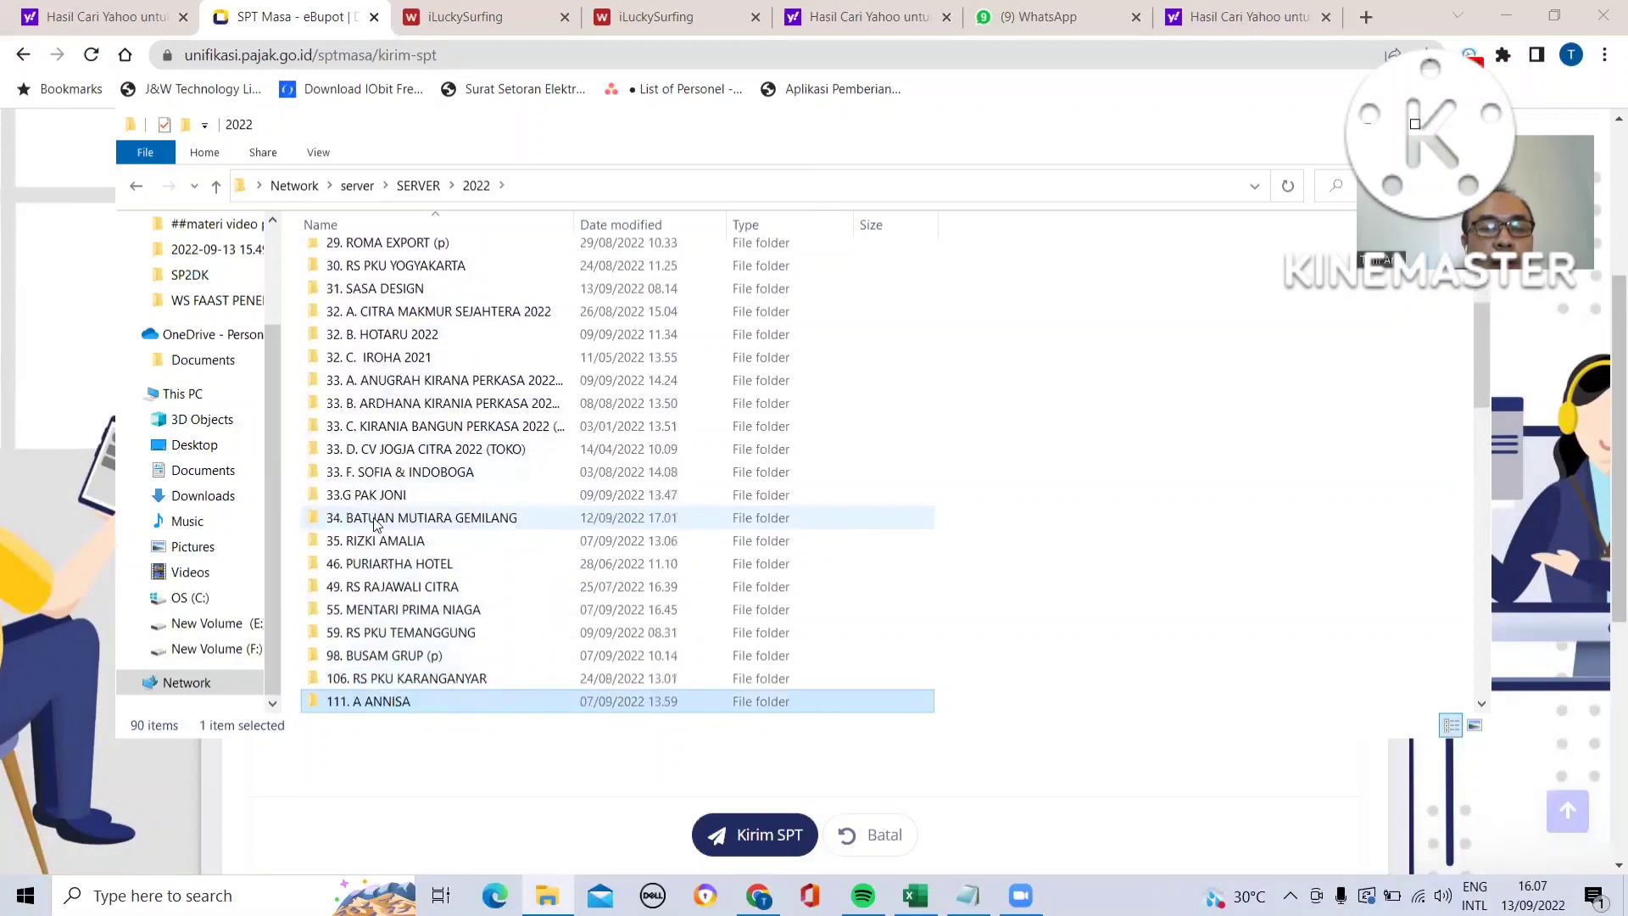
key("Down")
key("Down")
key("Down")
key("Down")
key("Down")
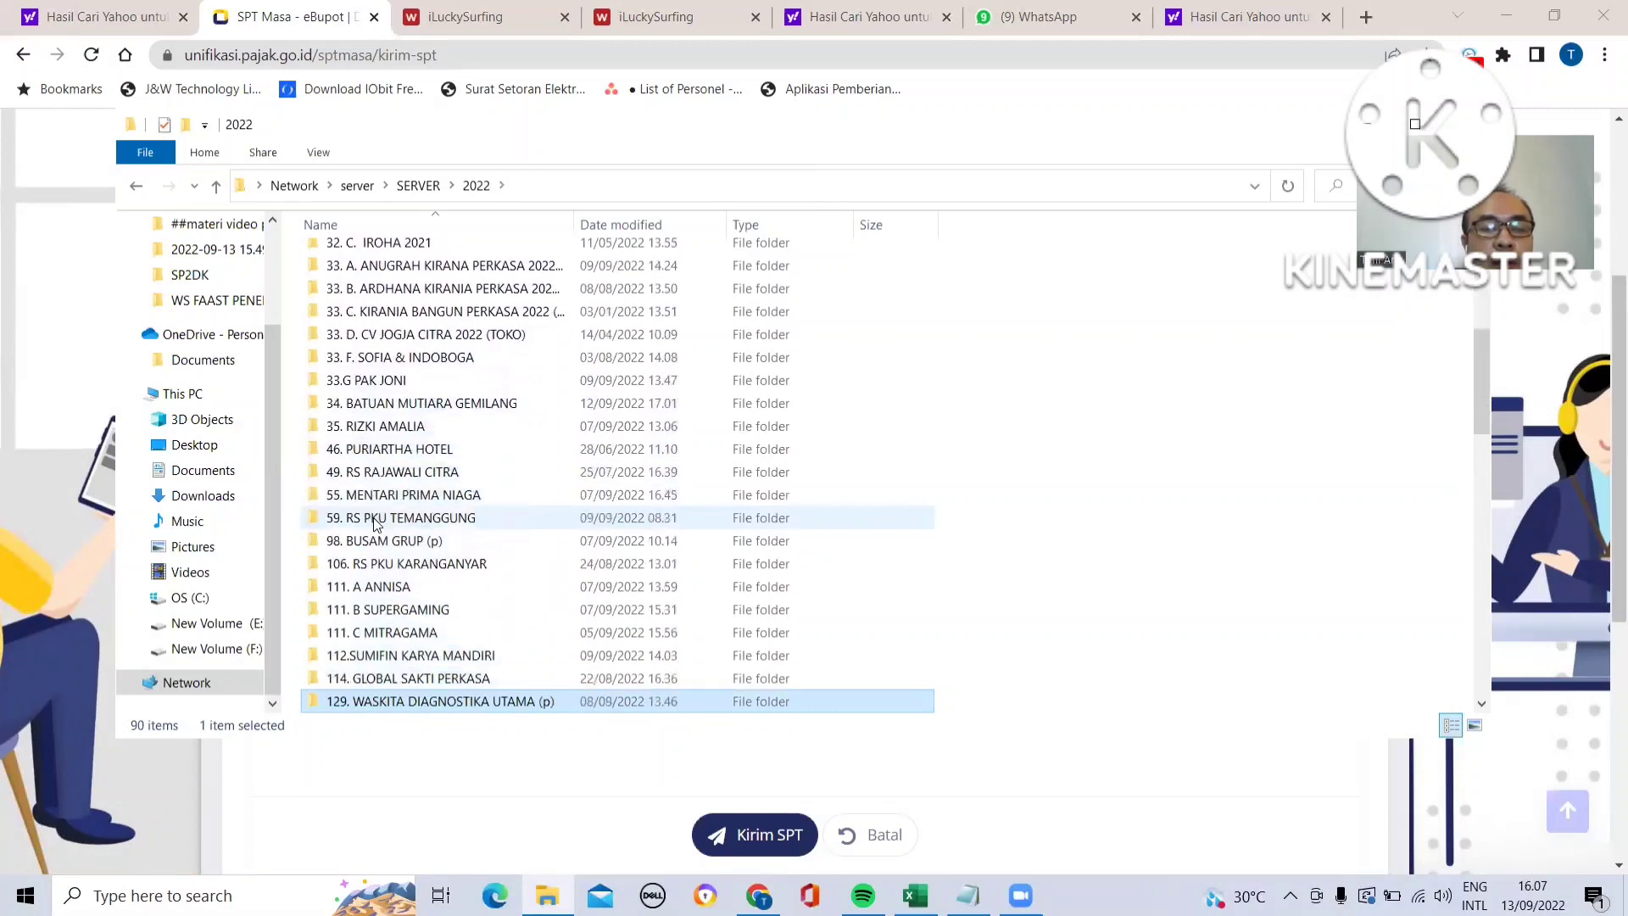
key("Down")
key("Down")
key("Up")
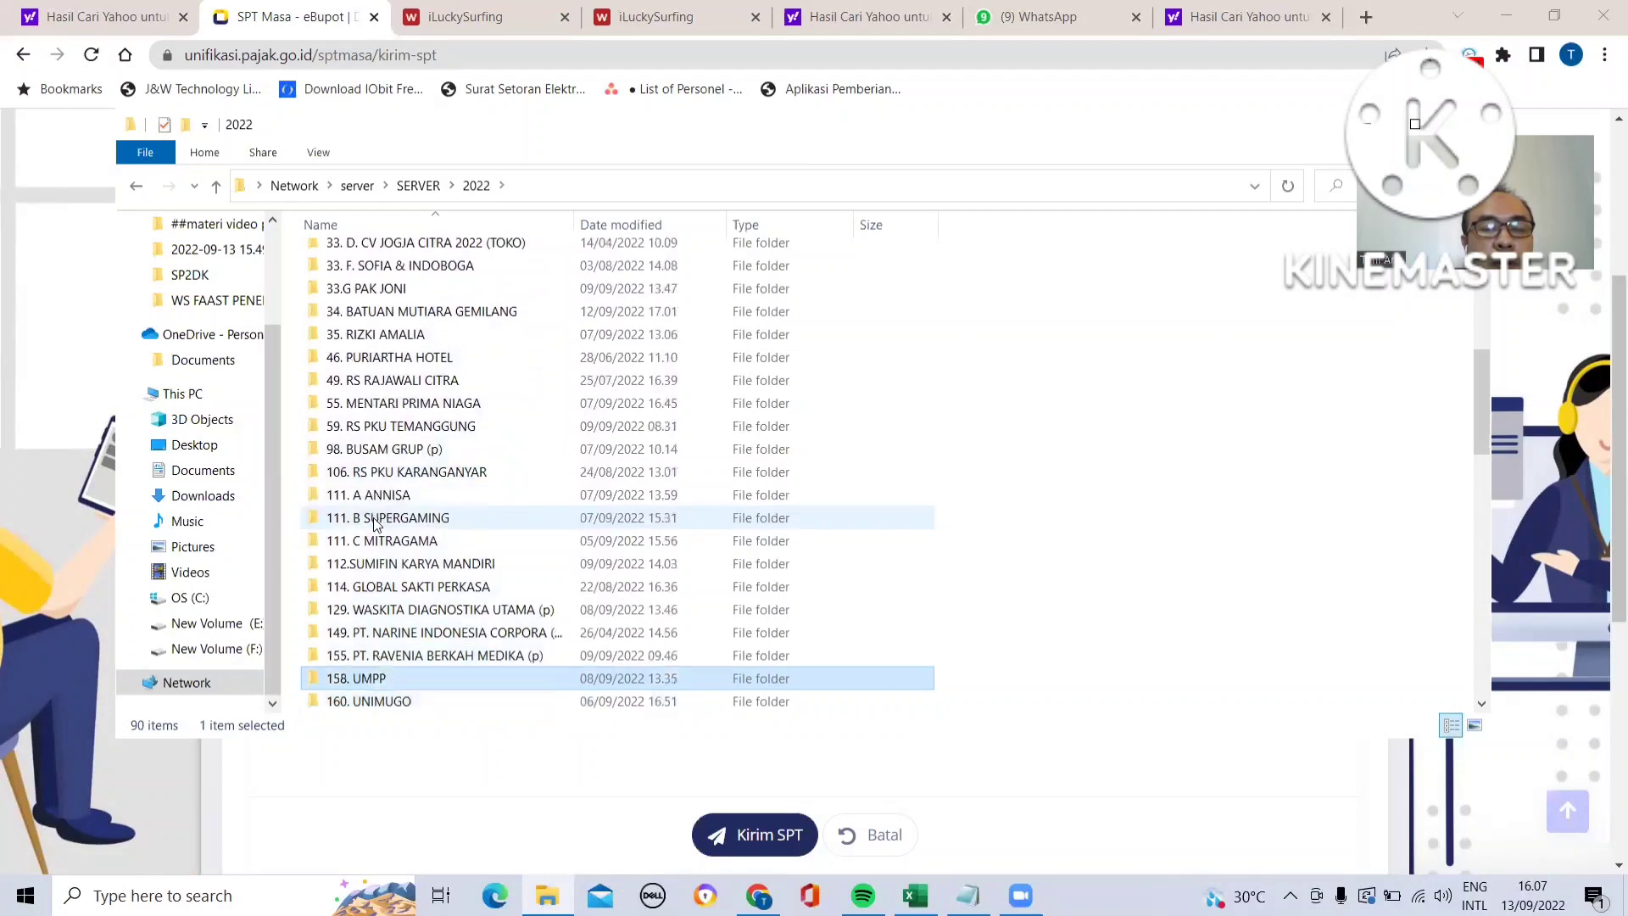
double_click(434, 685)
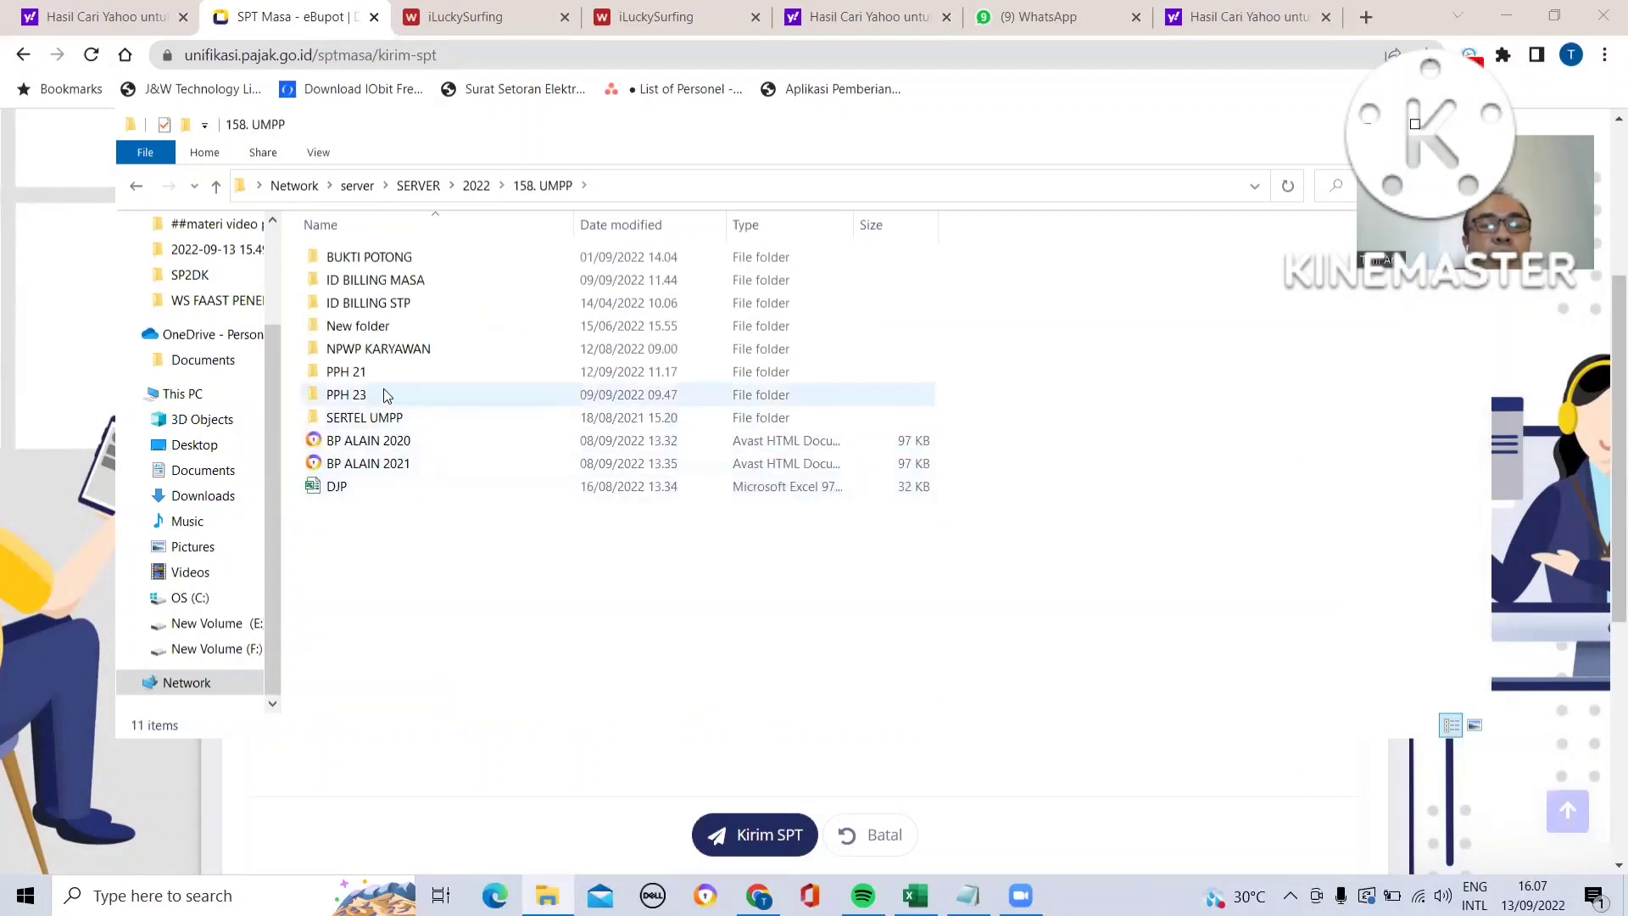
double_click(386, 396)
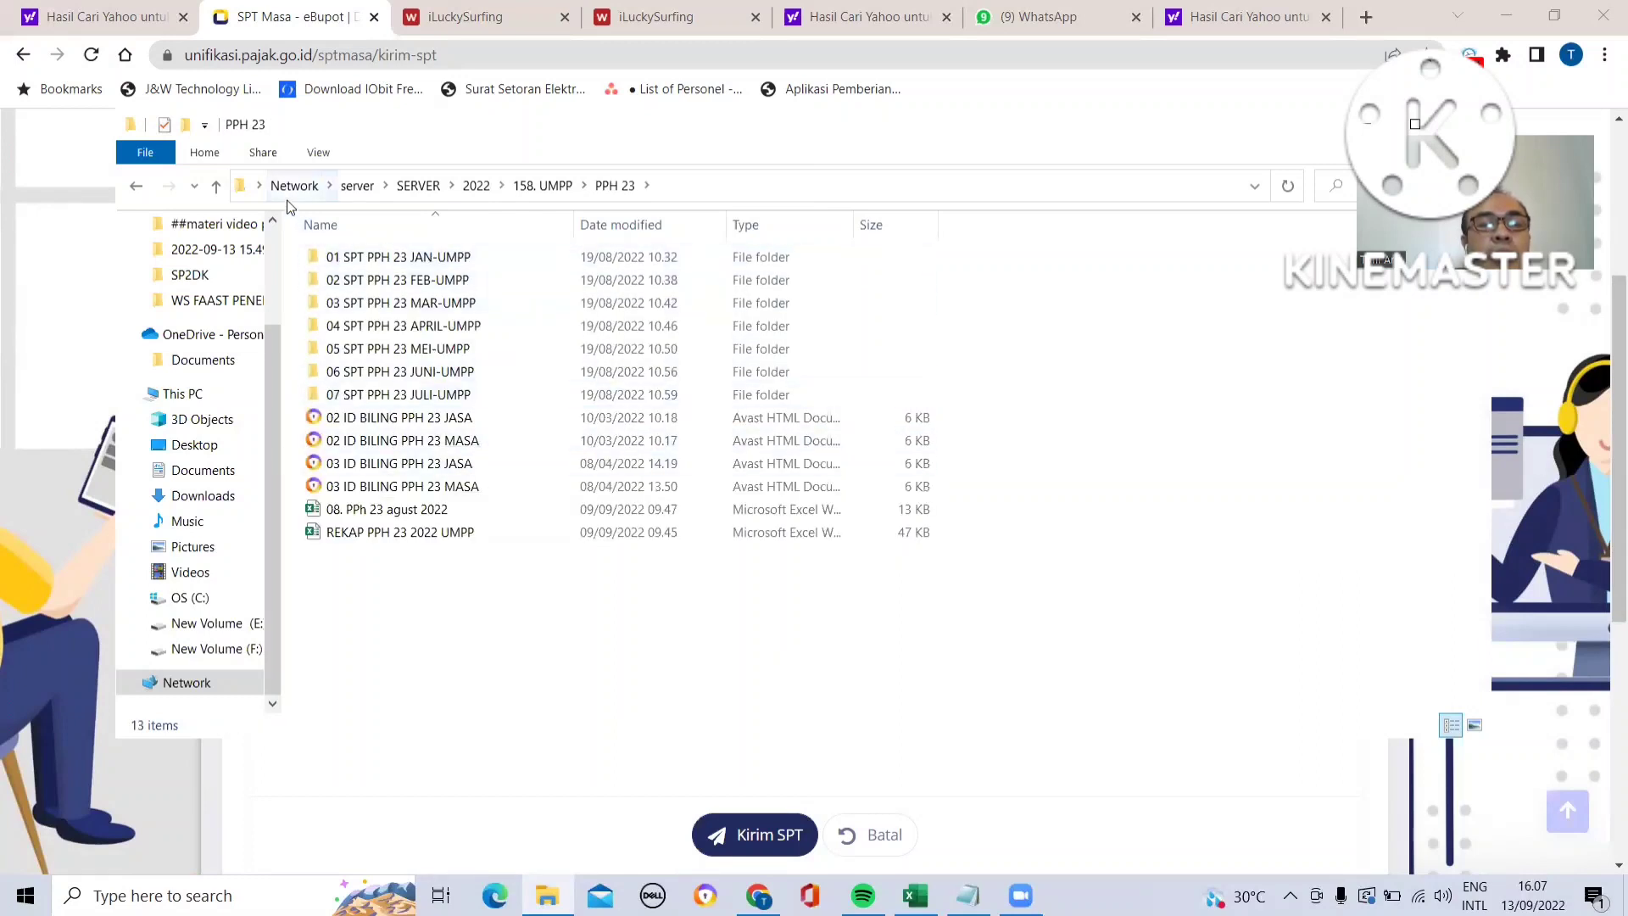
- Open the PASWORD text file in the client's SERTEL UMPP folder, copy the passphrase and paste it into the Passphrase field
left_click(555, 190)
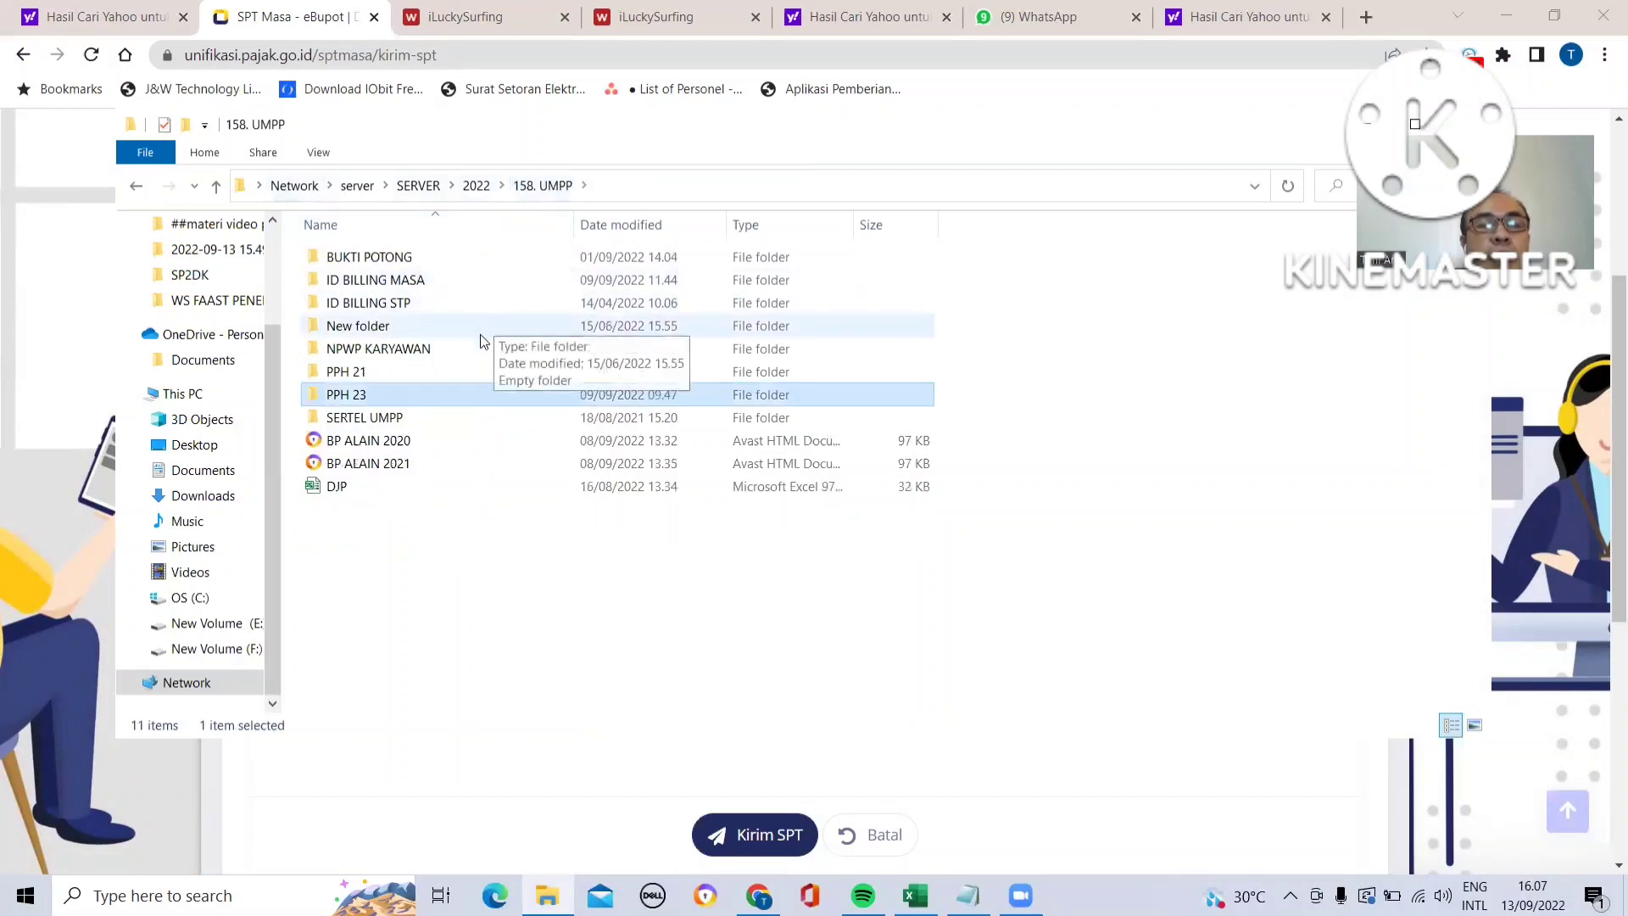
double_click(428, 419)
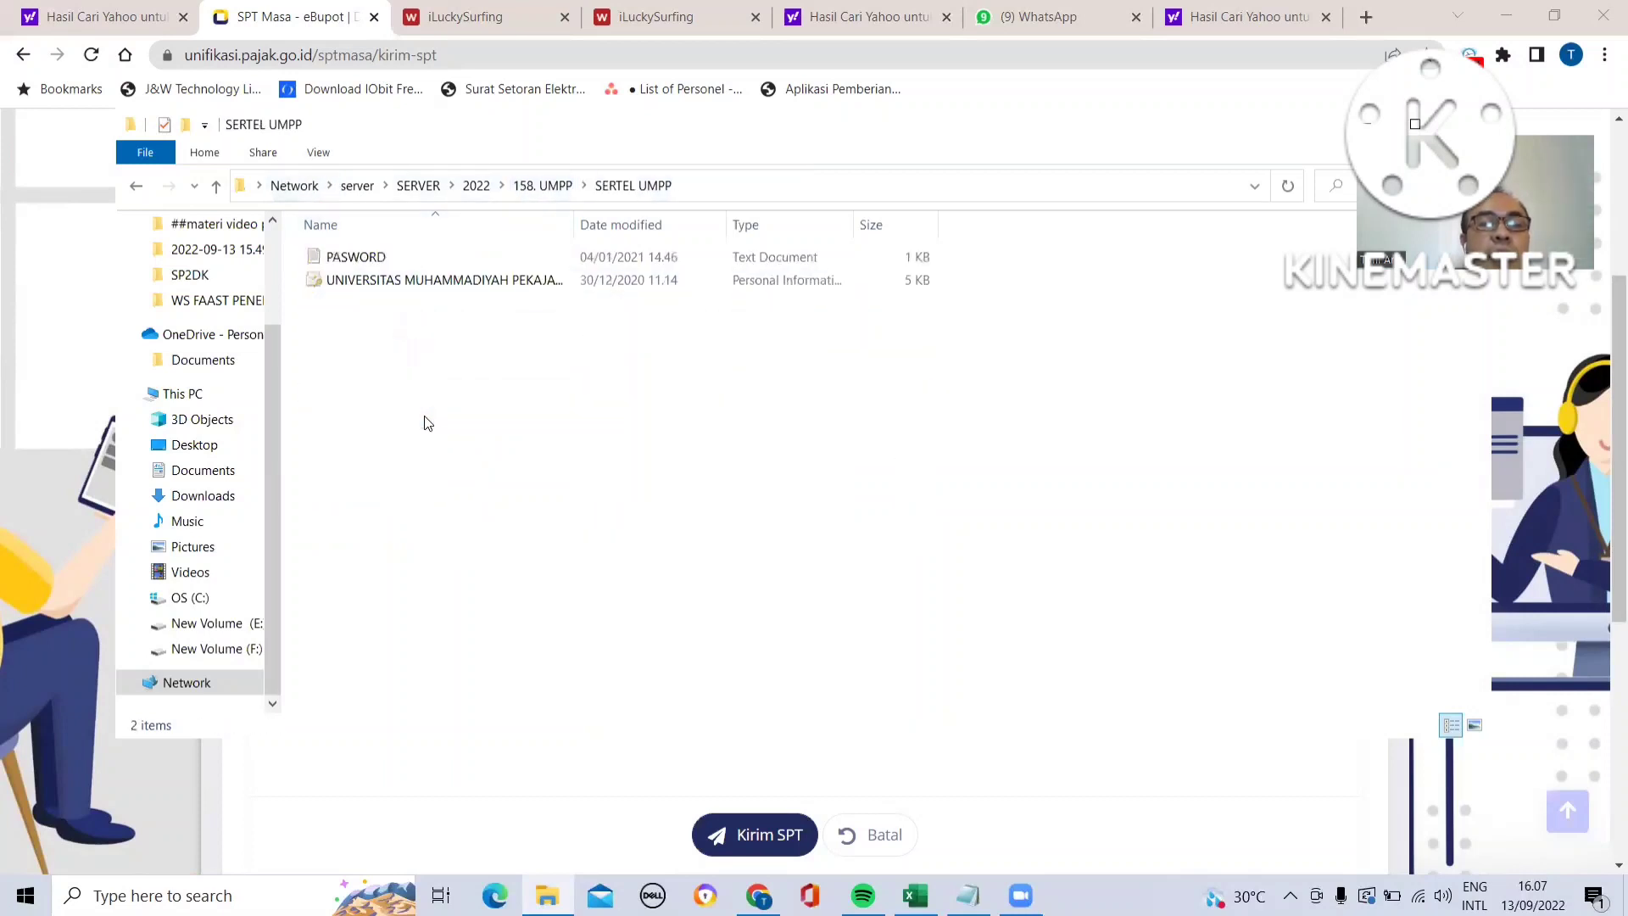
double_click(356, 257)
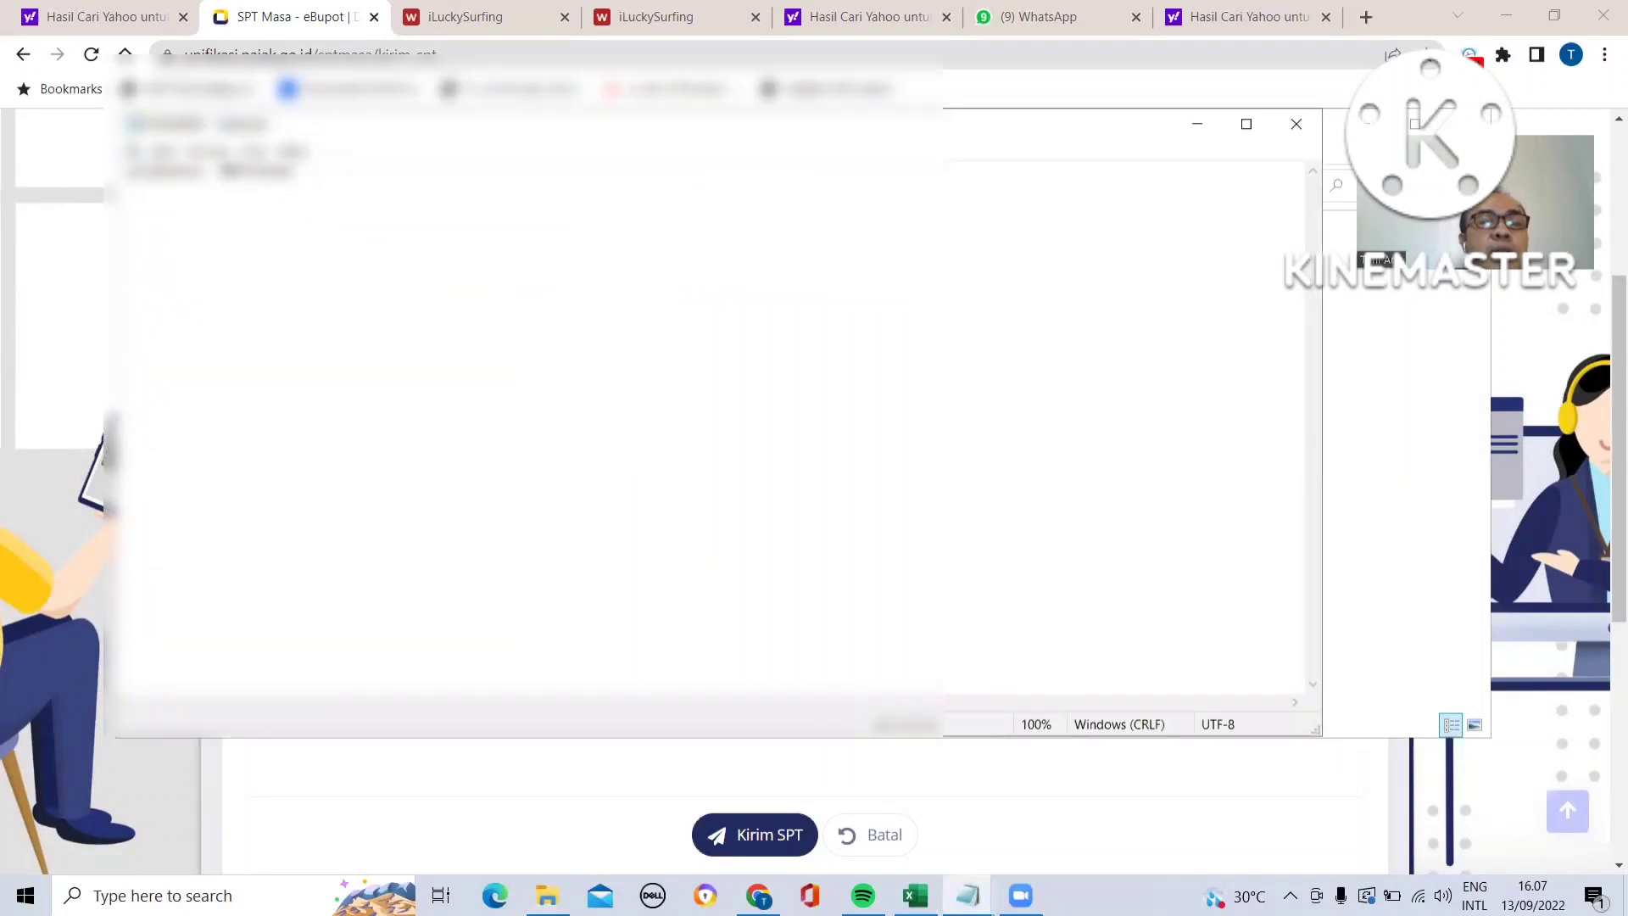
double_click(227, 170)
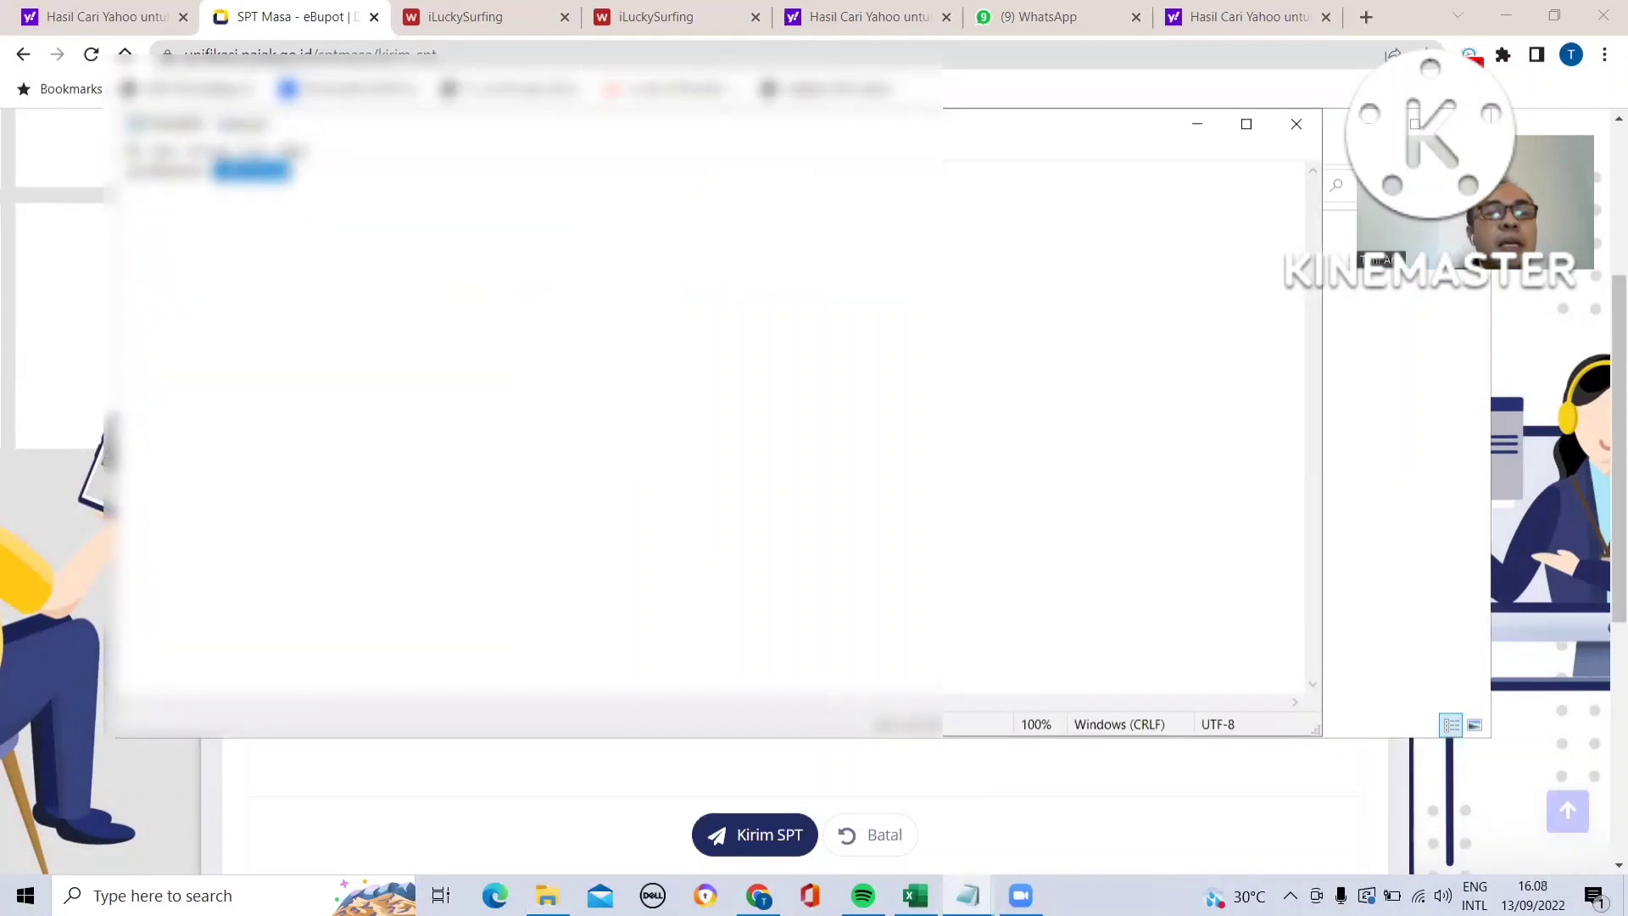
left_click(226, 172)
left_click_drag(225, 172, 290, 170)
left_click(256, 173)
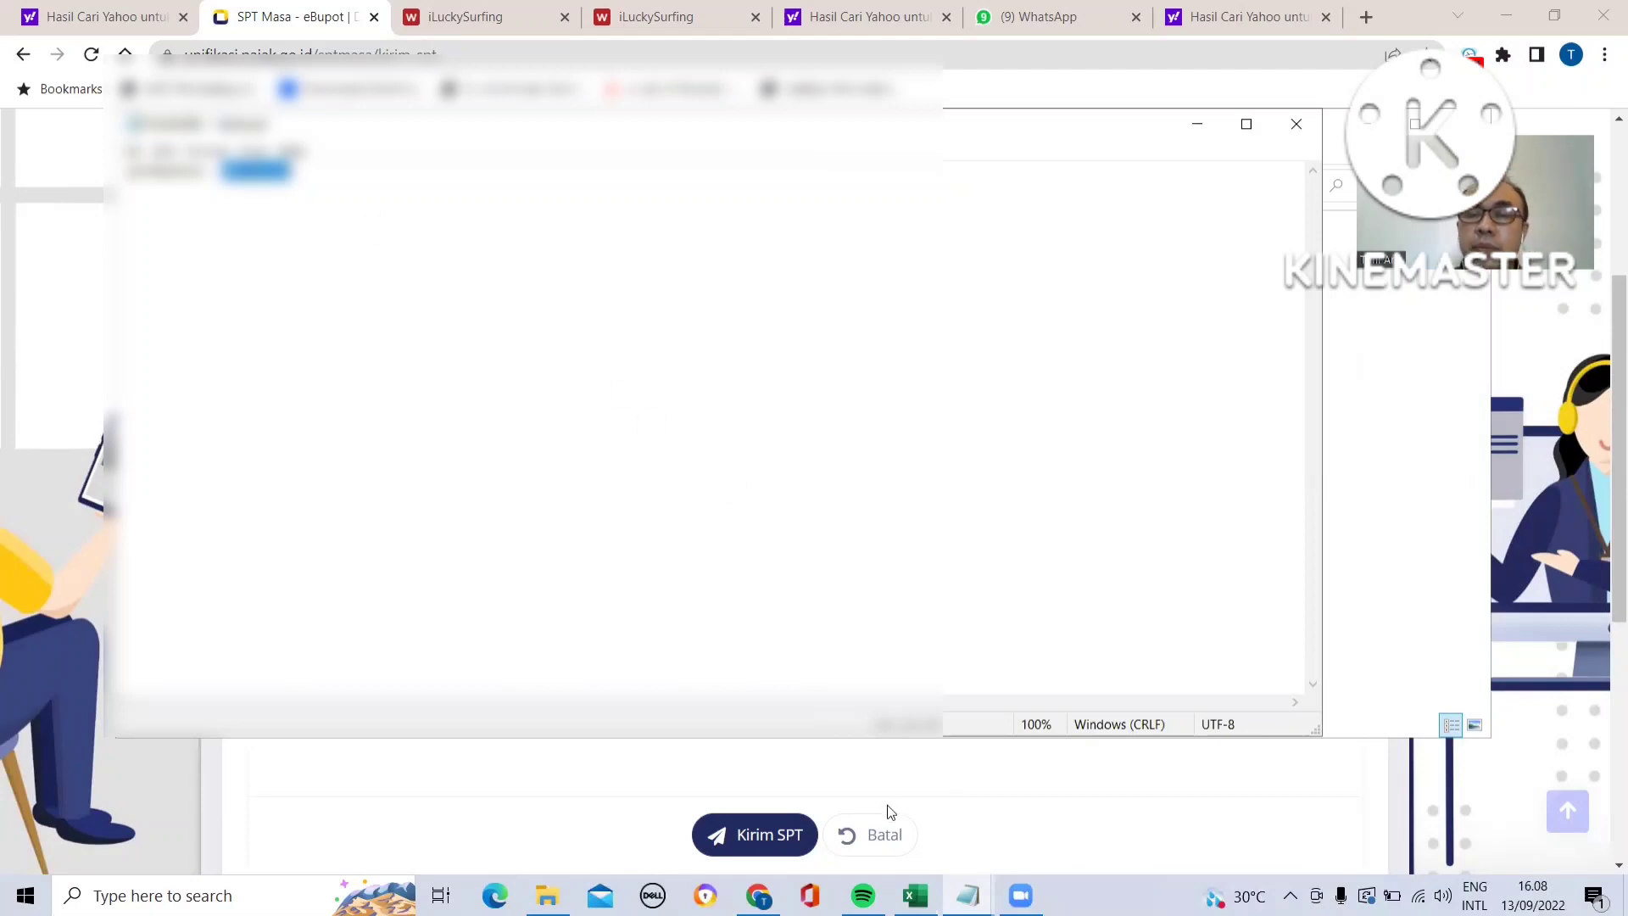
left_click(976, 772)
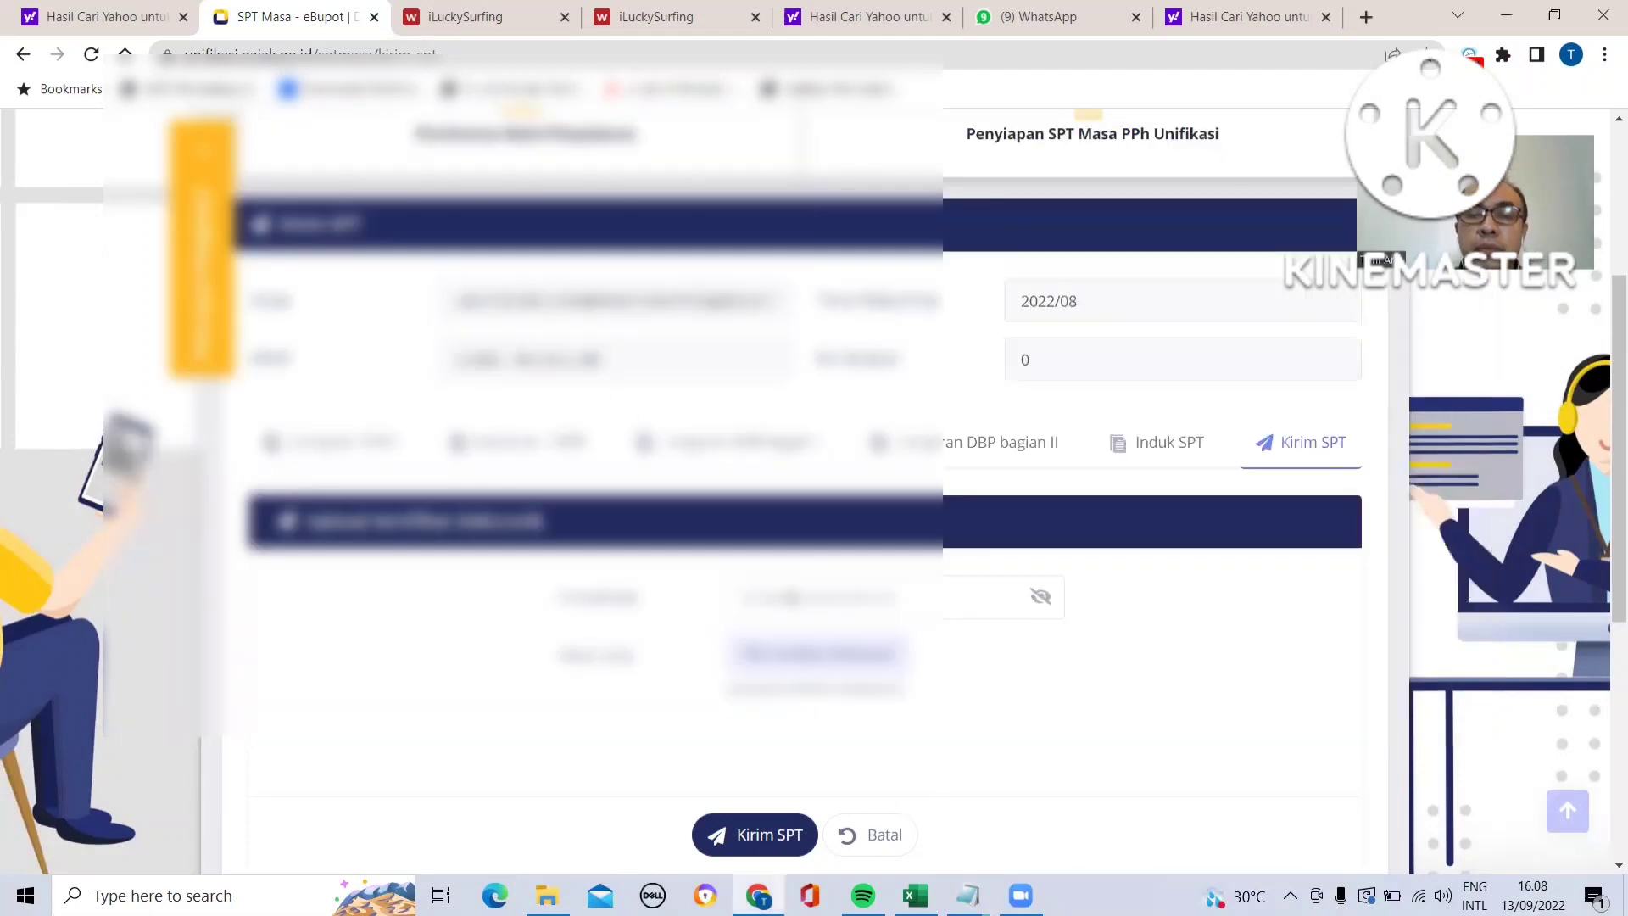
left_click(790, 598)
key("ctrl+v")
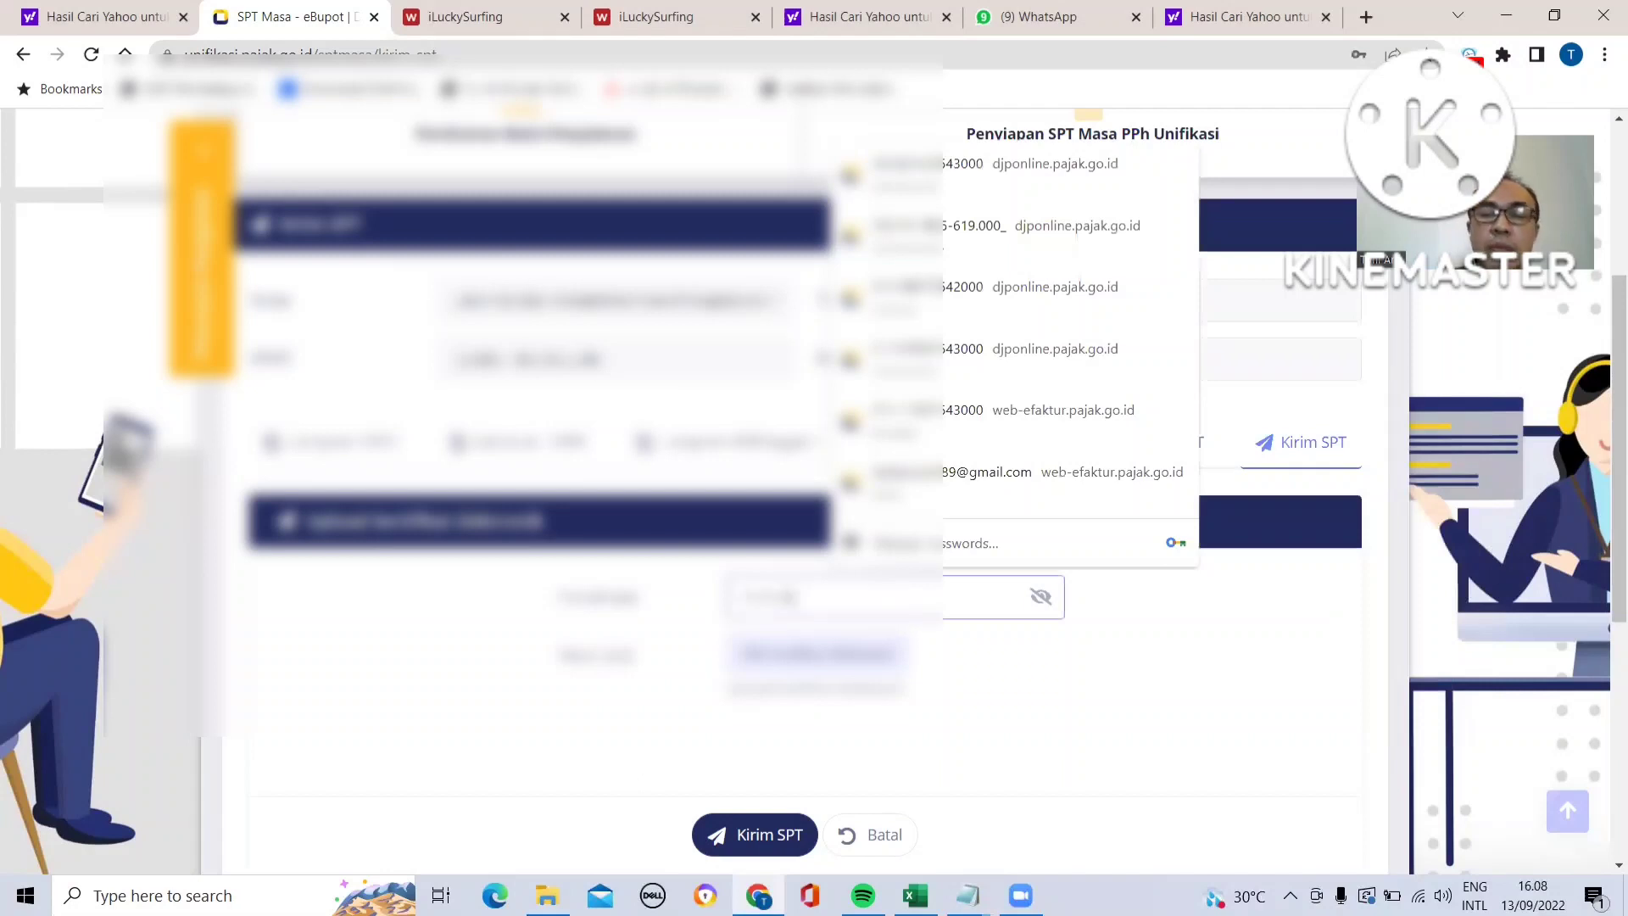
- Open the certificate file picker and browse to the server's SERVER share and its 2022 folder
left_click(839, 662)
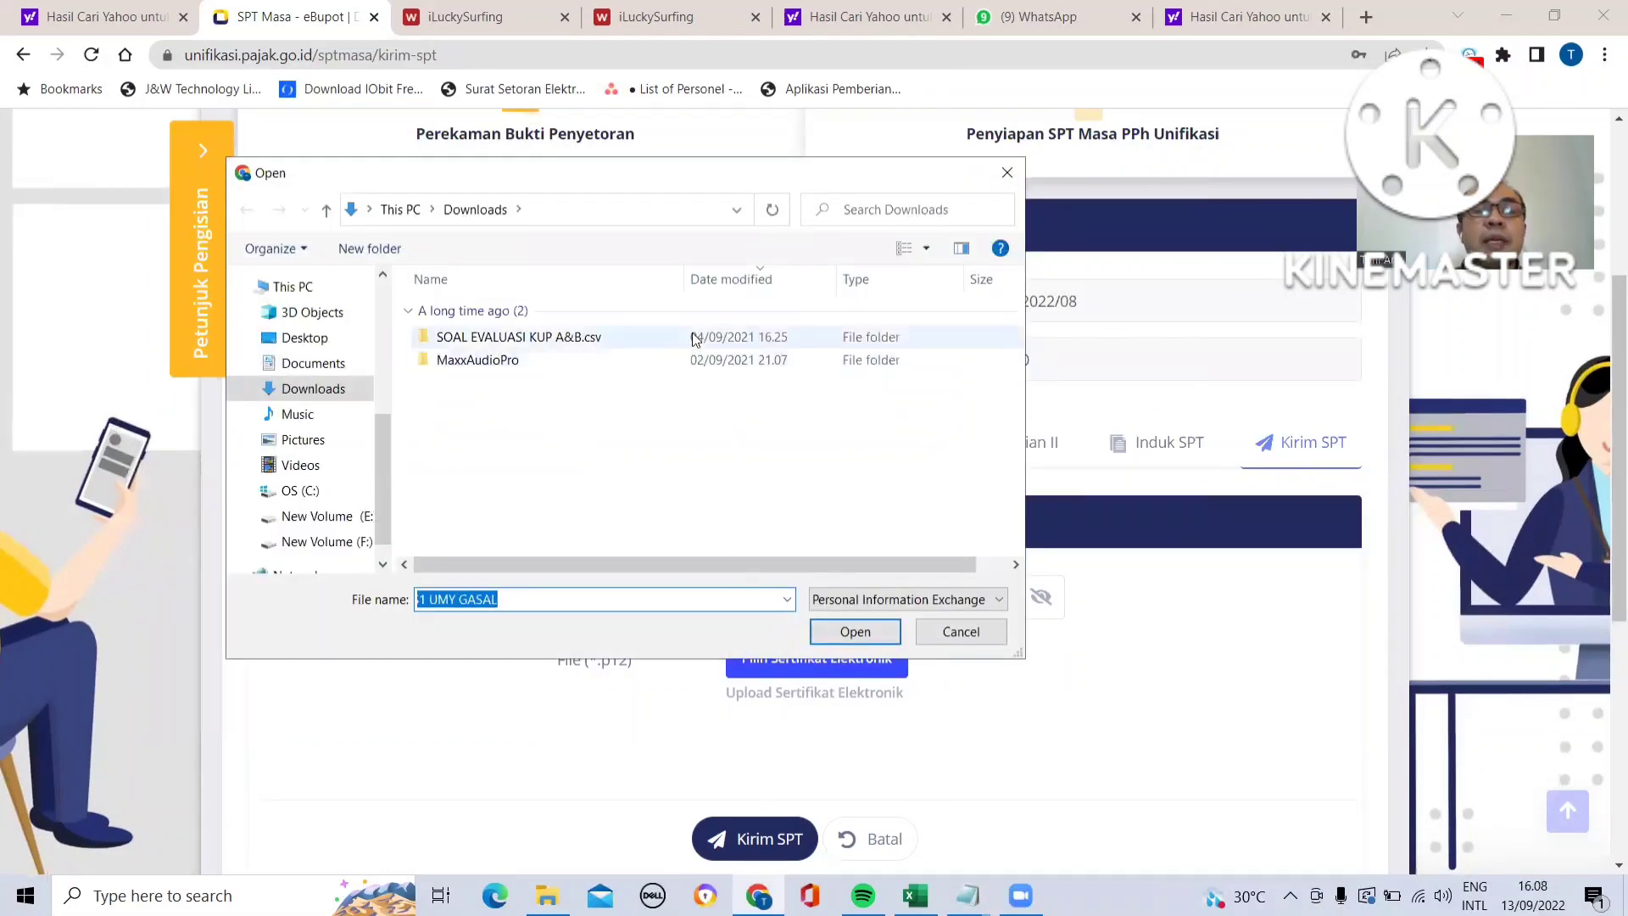
left_click(736, 209)
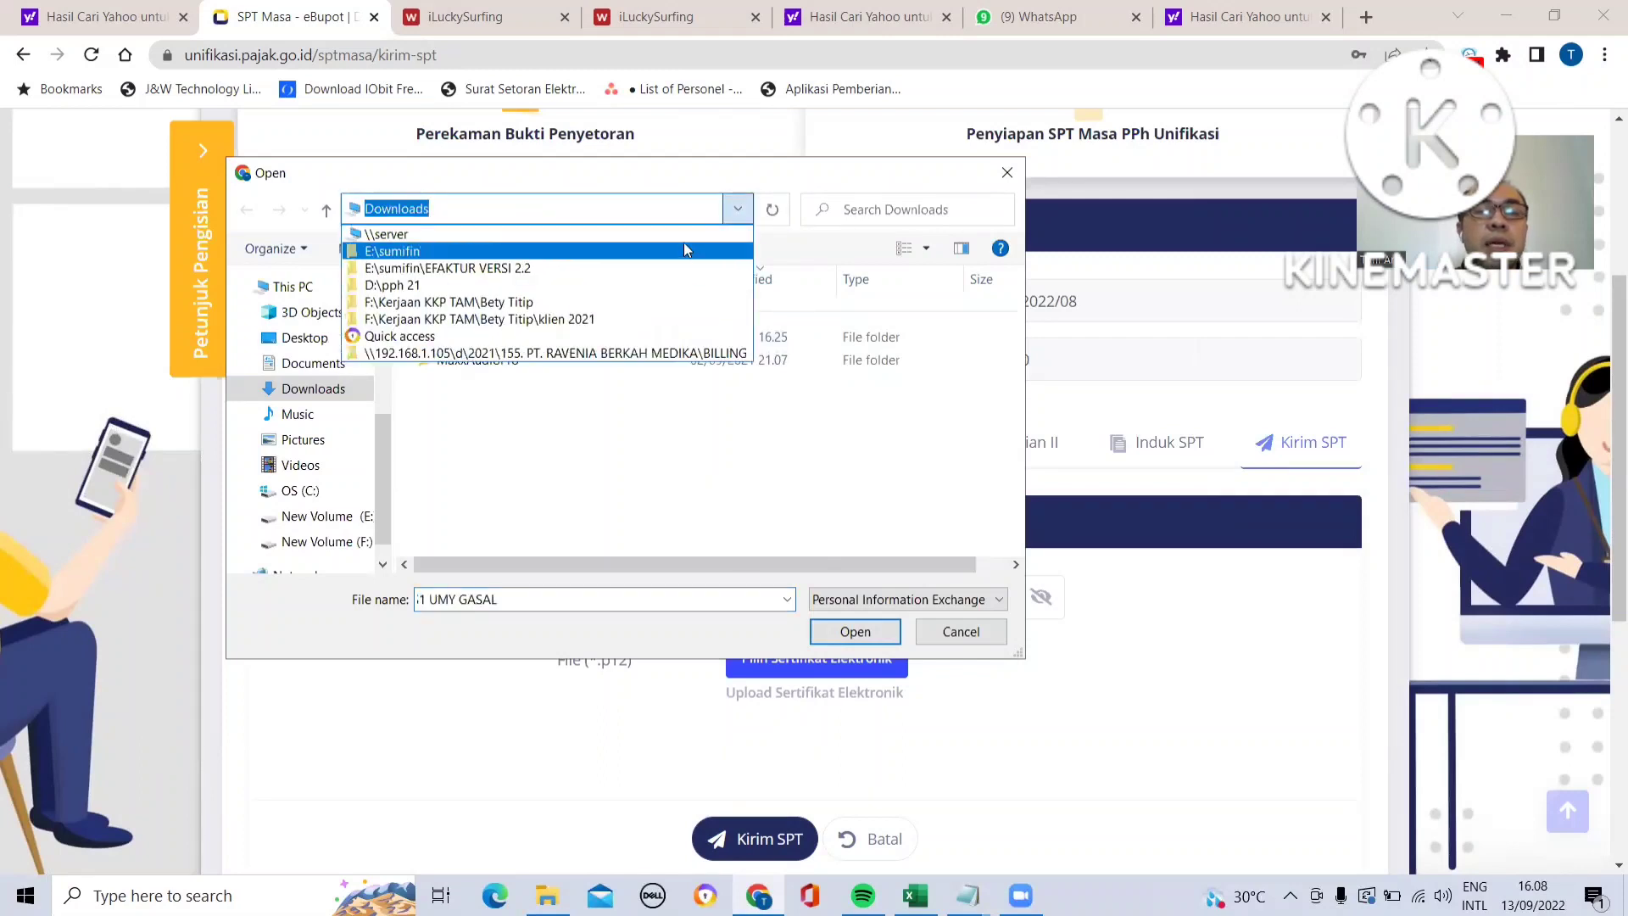
left_click(683, 239)
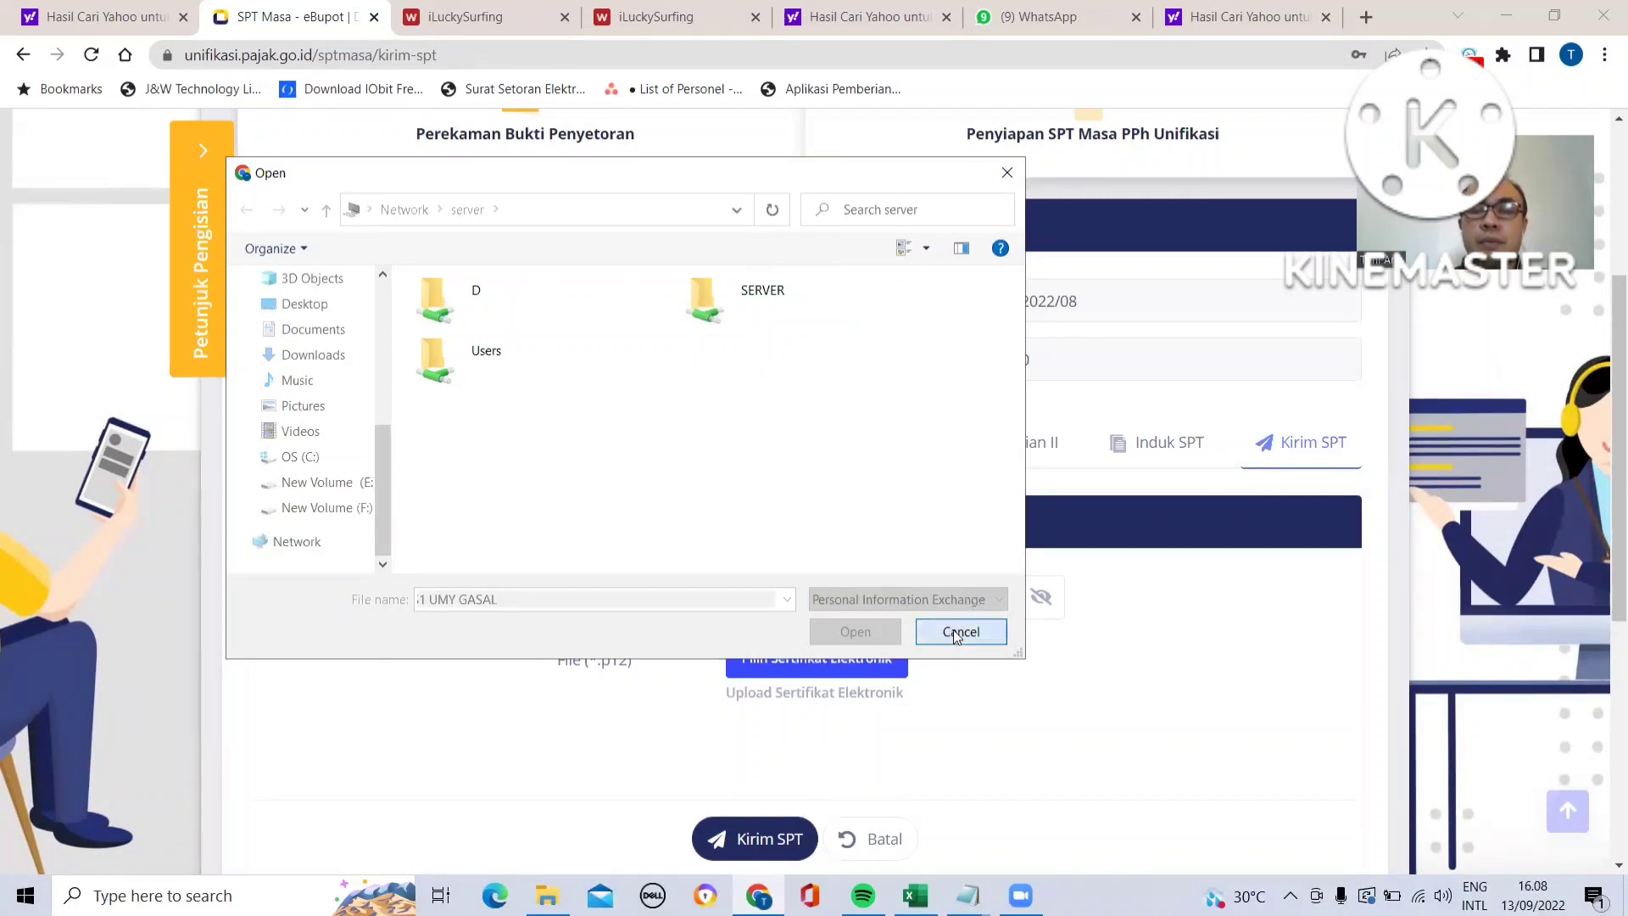
left_click(713, 304)
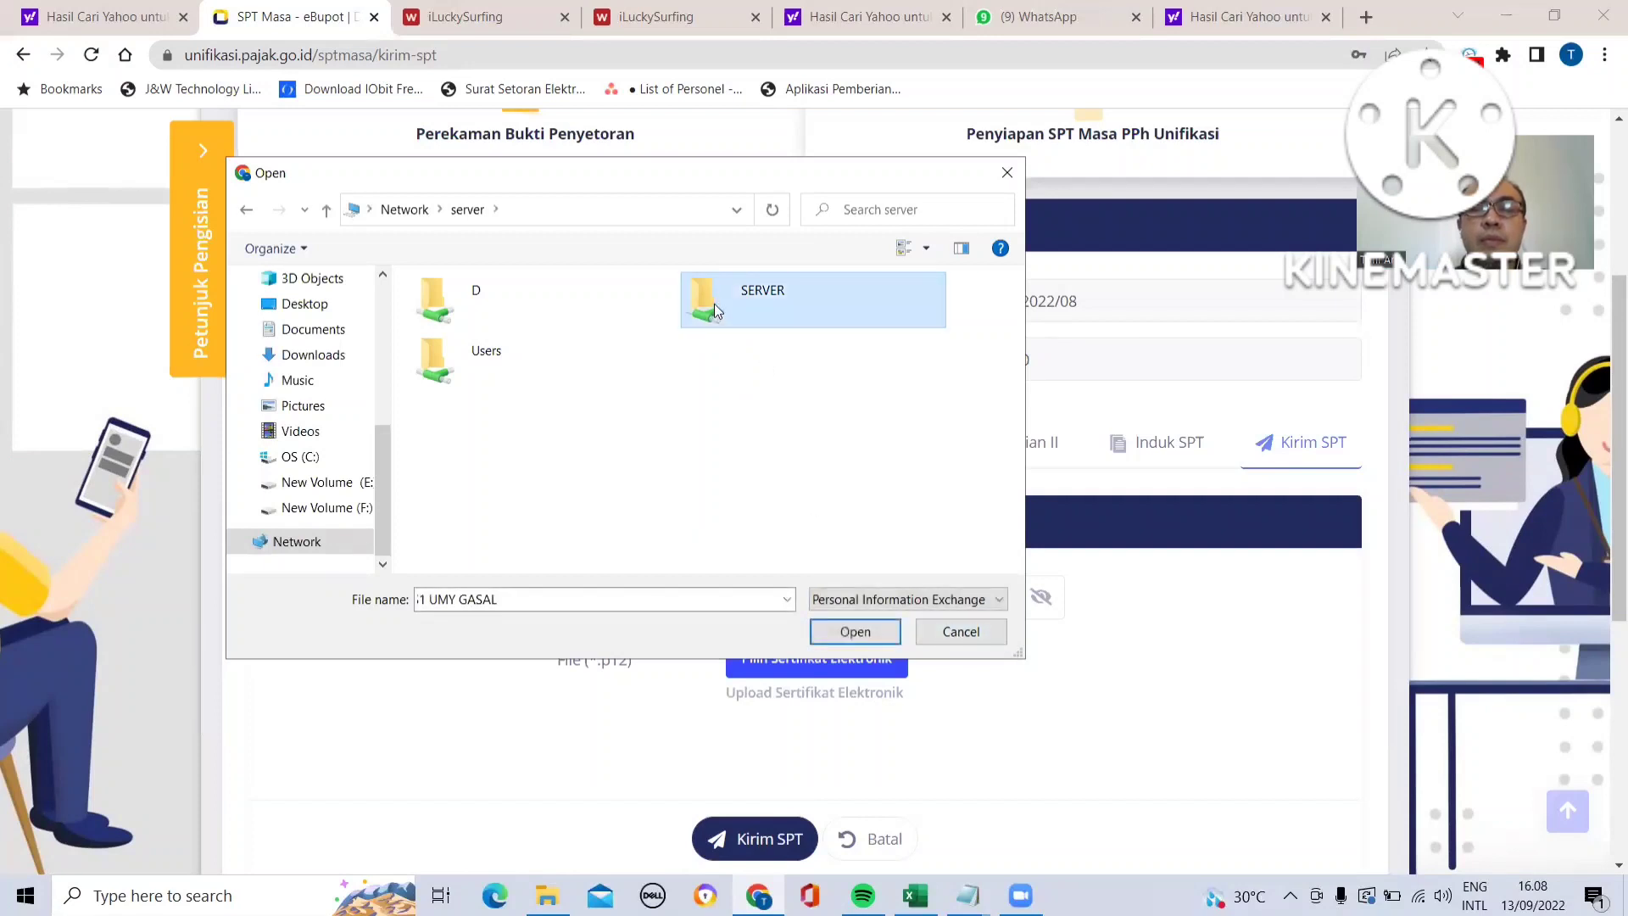
left_click(860, 632)
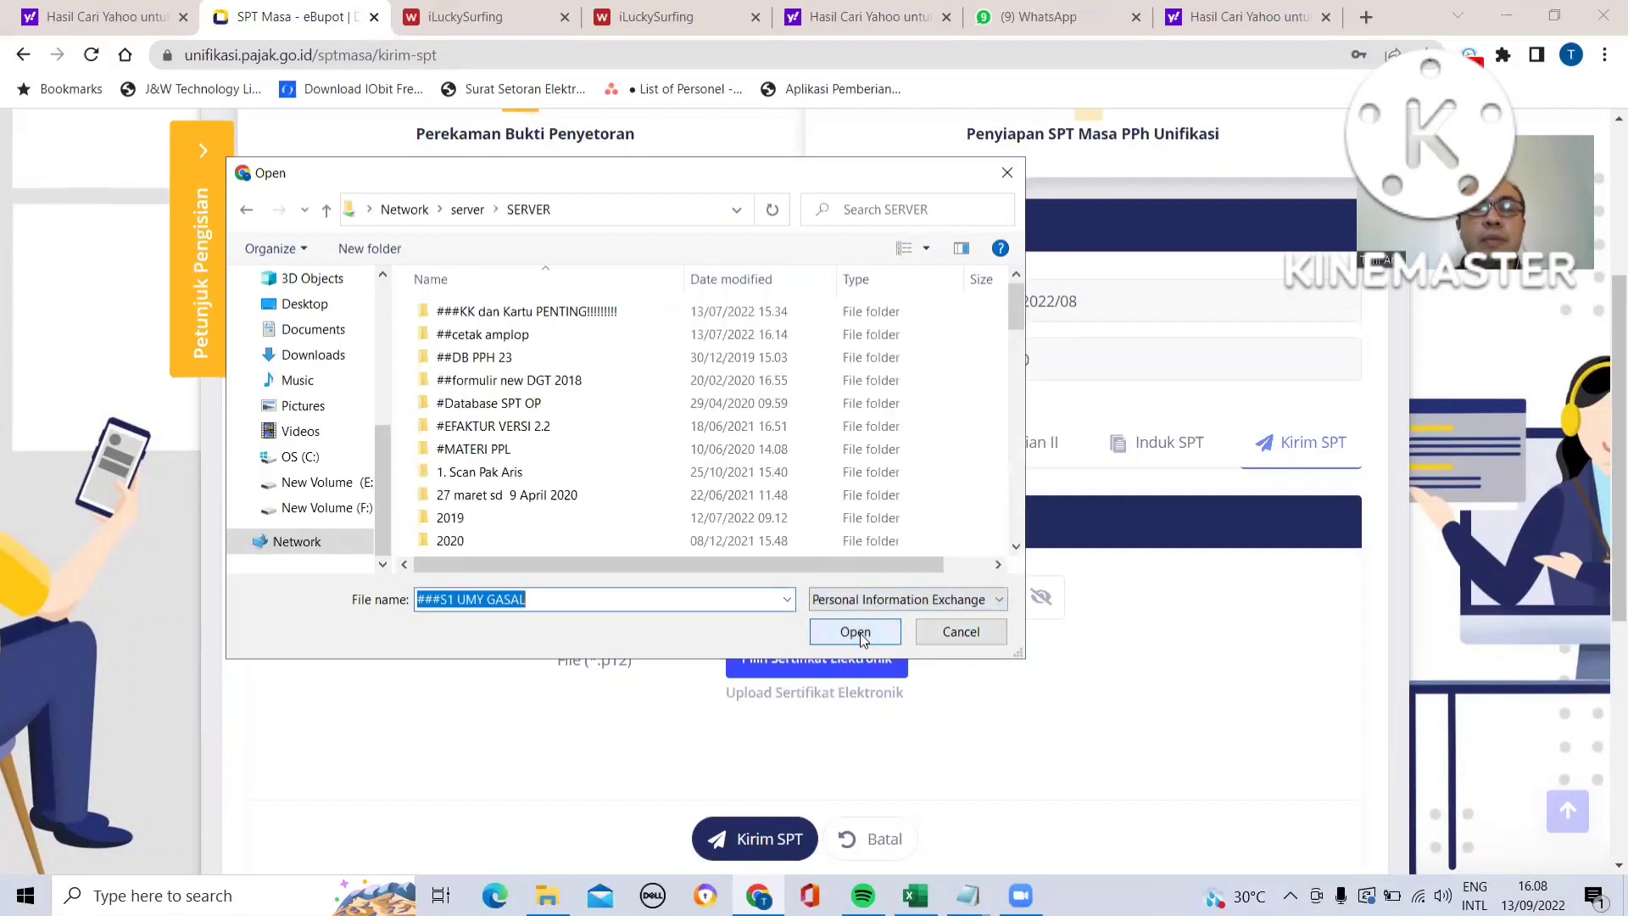
left_click(535, 450)
key("Down")
key("Down")
key("Down")
key("Down")
key("Down")
key("Down")
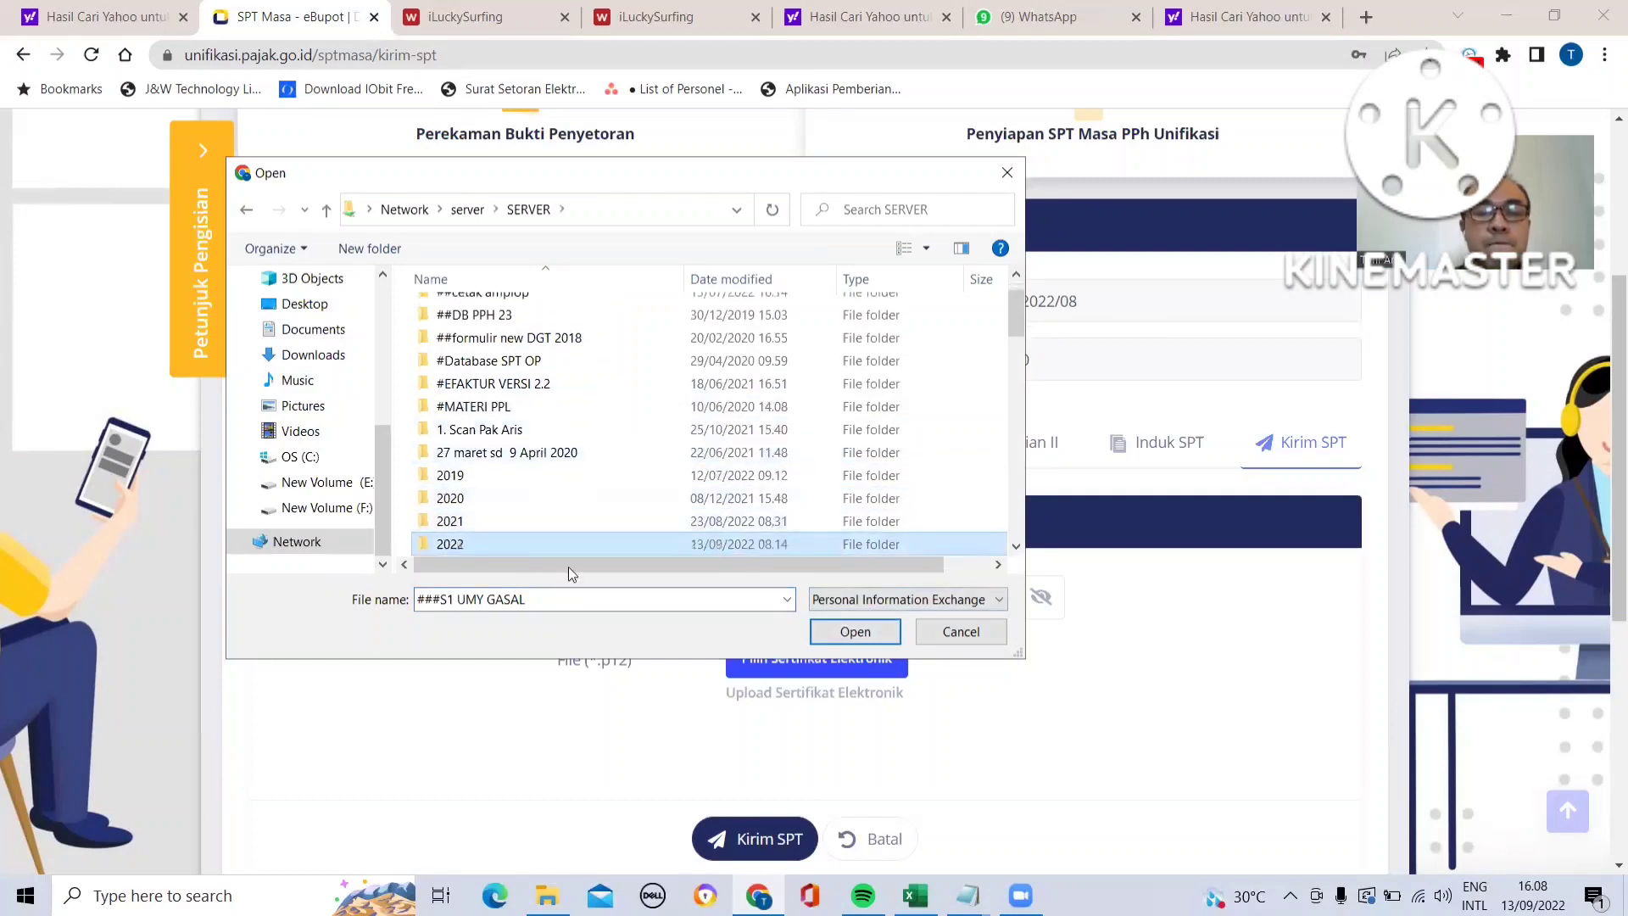
left_click(857, 634)
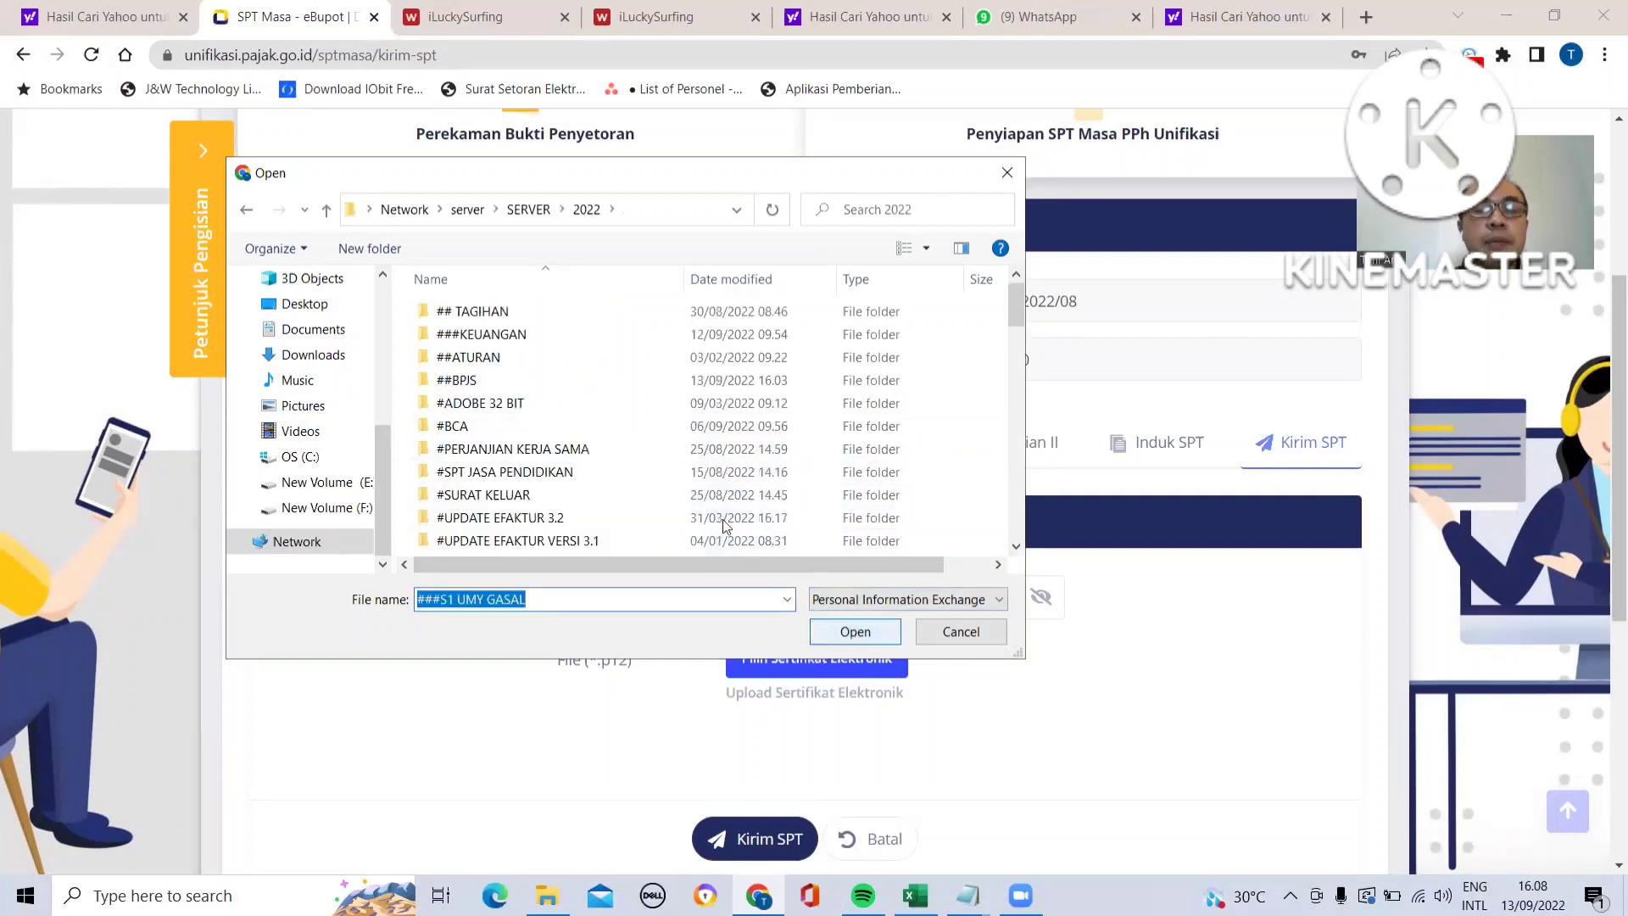
- Open the 158. UMPP folder's SERTEL UMPP subfolder and select the university's .p12 electronic certificate file
left_click(574, 472)
key("Down")
key("Down")
key("Down")
key("Down")
key("Down")
key("Down")
key("Down")
key("Down")
key("Down")
key("Down")
key("Down")
key("Down")
key("Down")
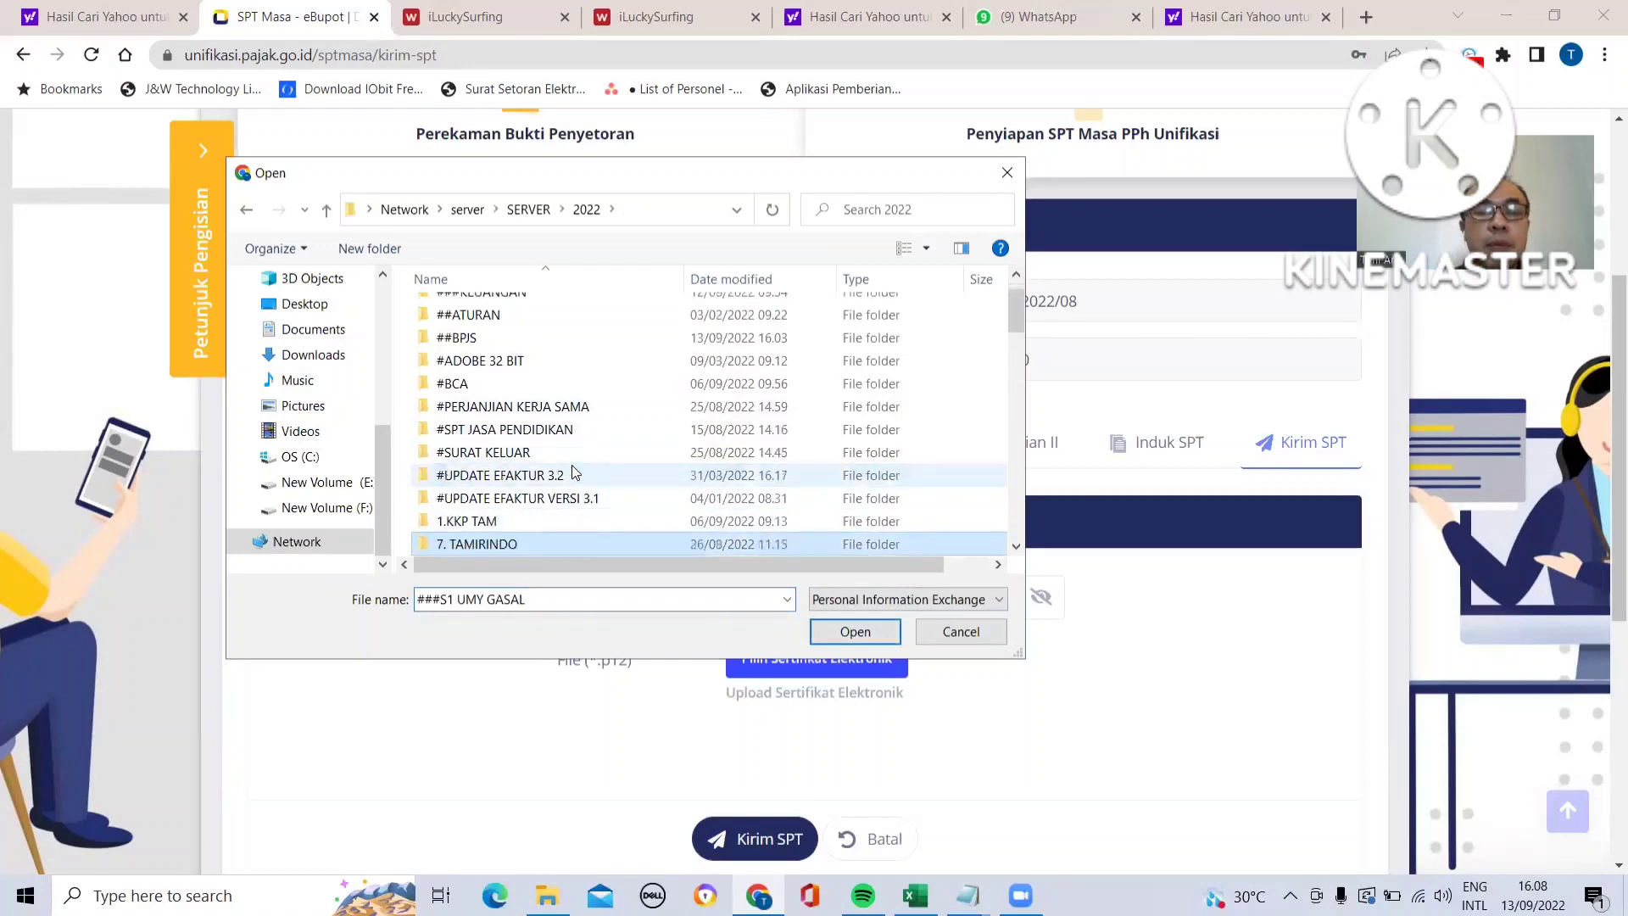
key("Down")
key("Down")
key("Down")
key("Down")
key("Down")
key("Down")
key("Down")
key("Down")
key("Down")
key("Down")
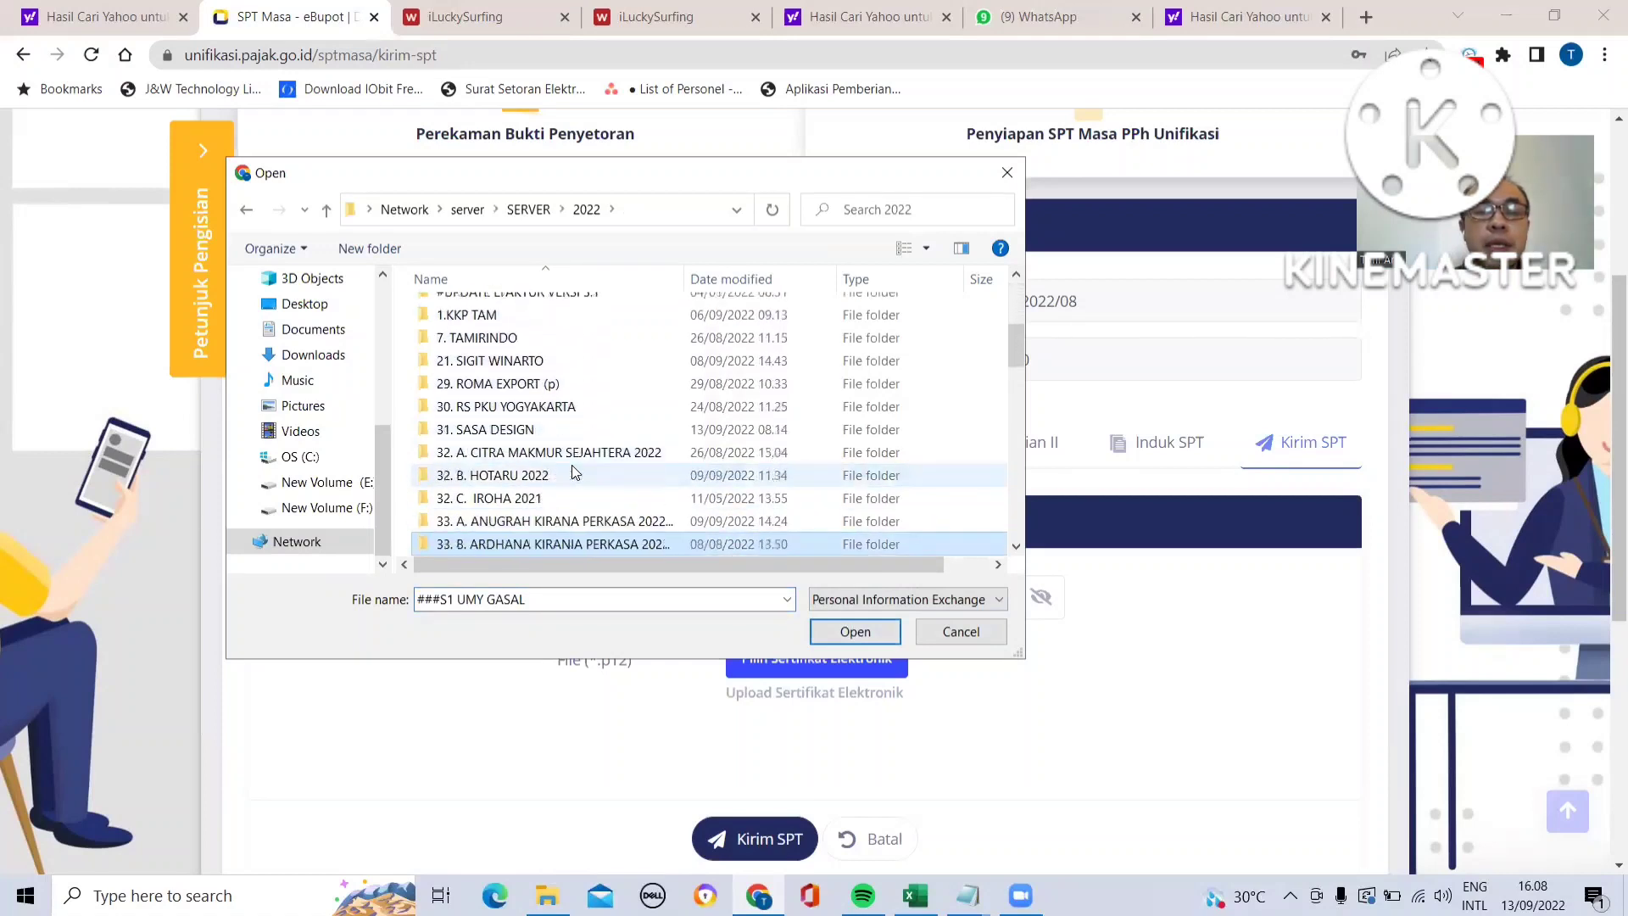
key("Down")
key("Down")
key("Down")
key("Down")
key("Down")
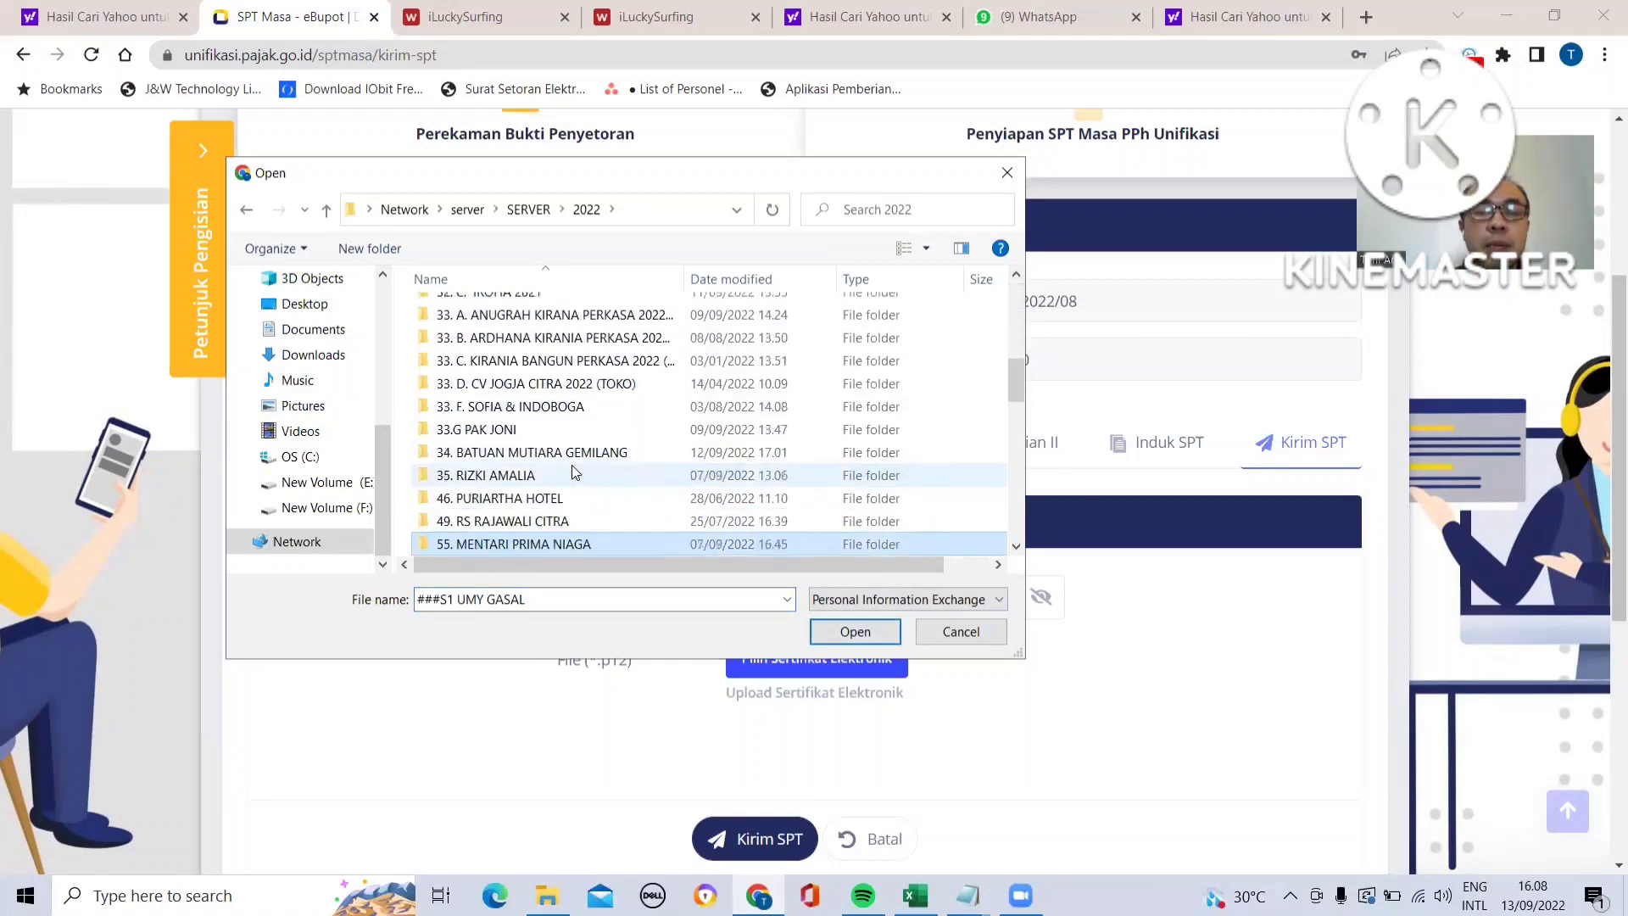
key("Down")
key("Down")
key("Down")
key("Down")
key("Down")
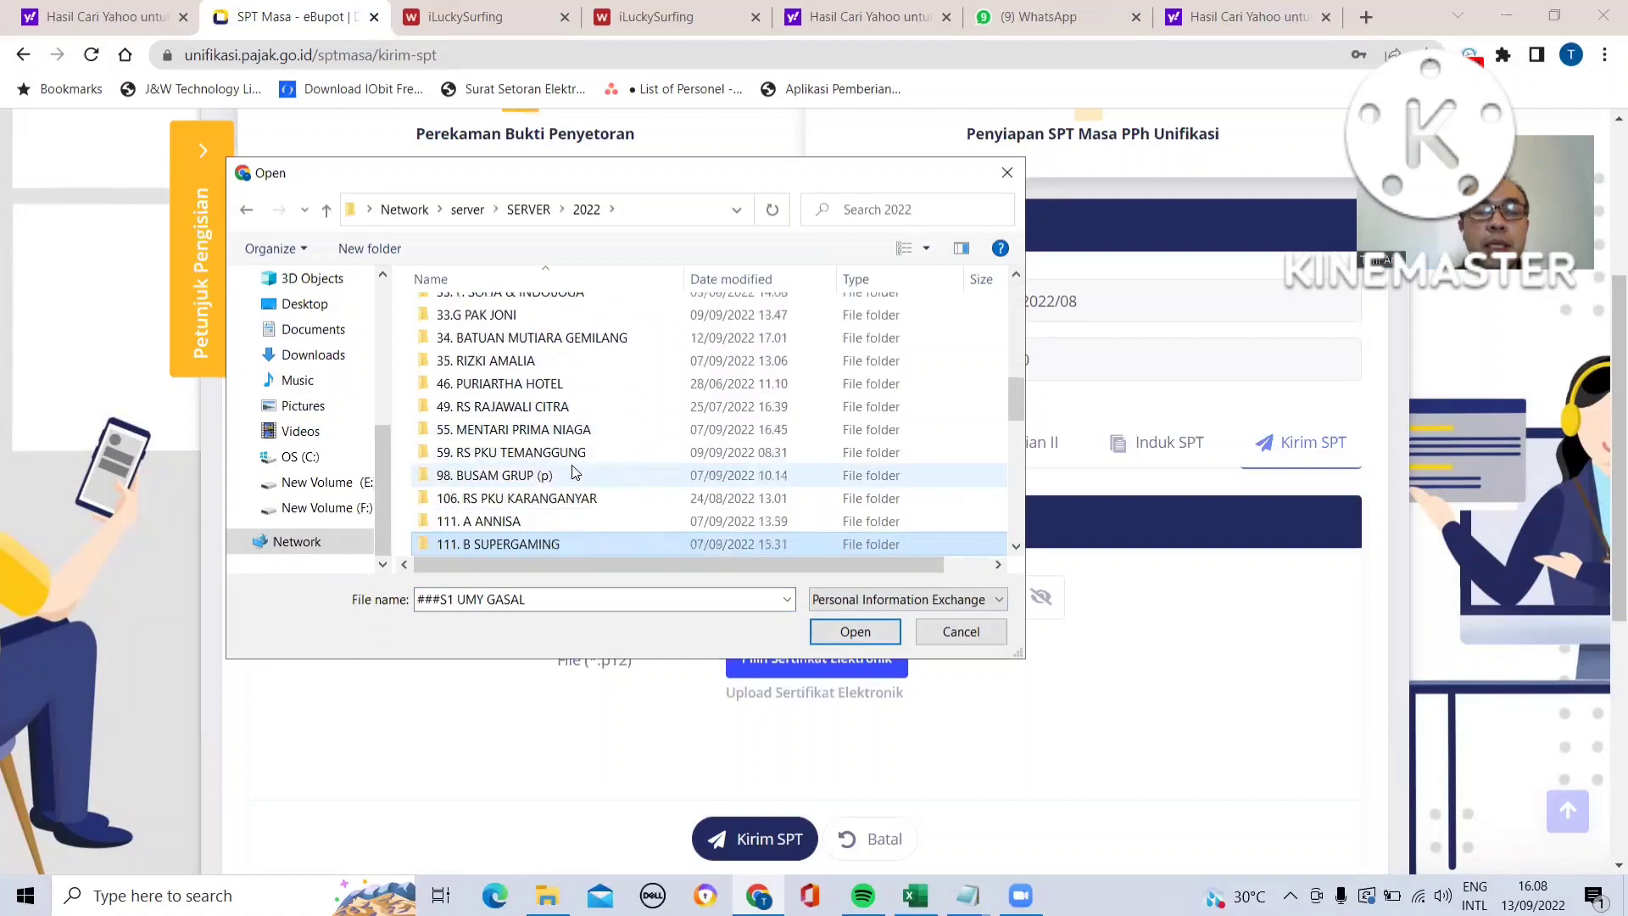
key("Down")
key("Down")
key("Down")
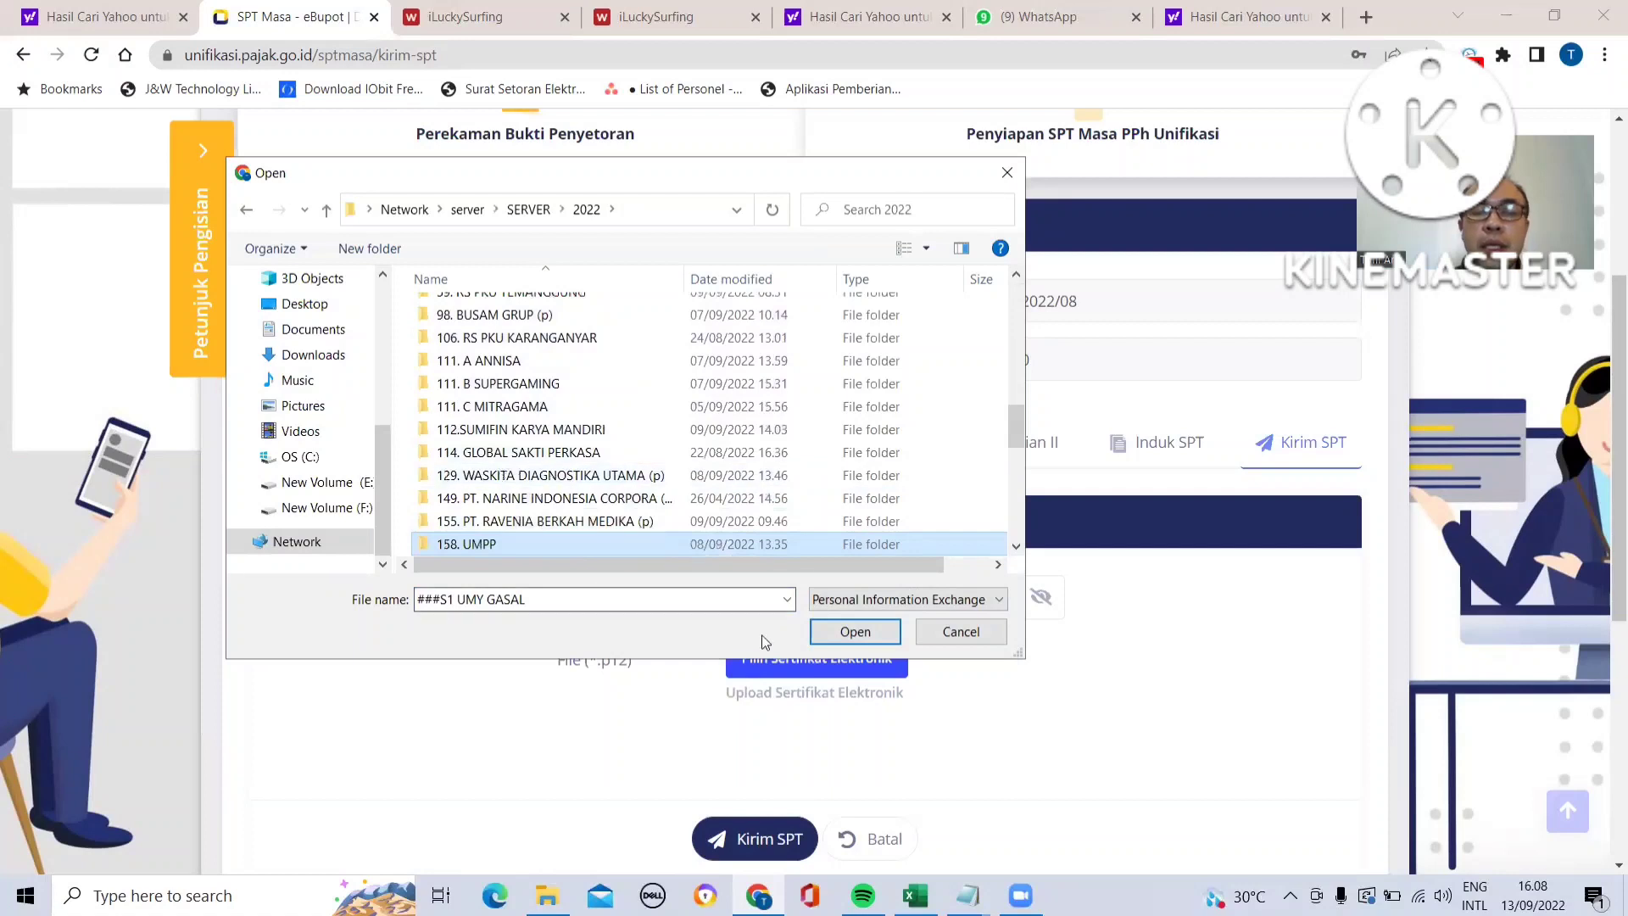
left_click(842, 636)
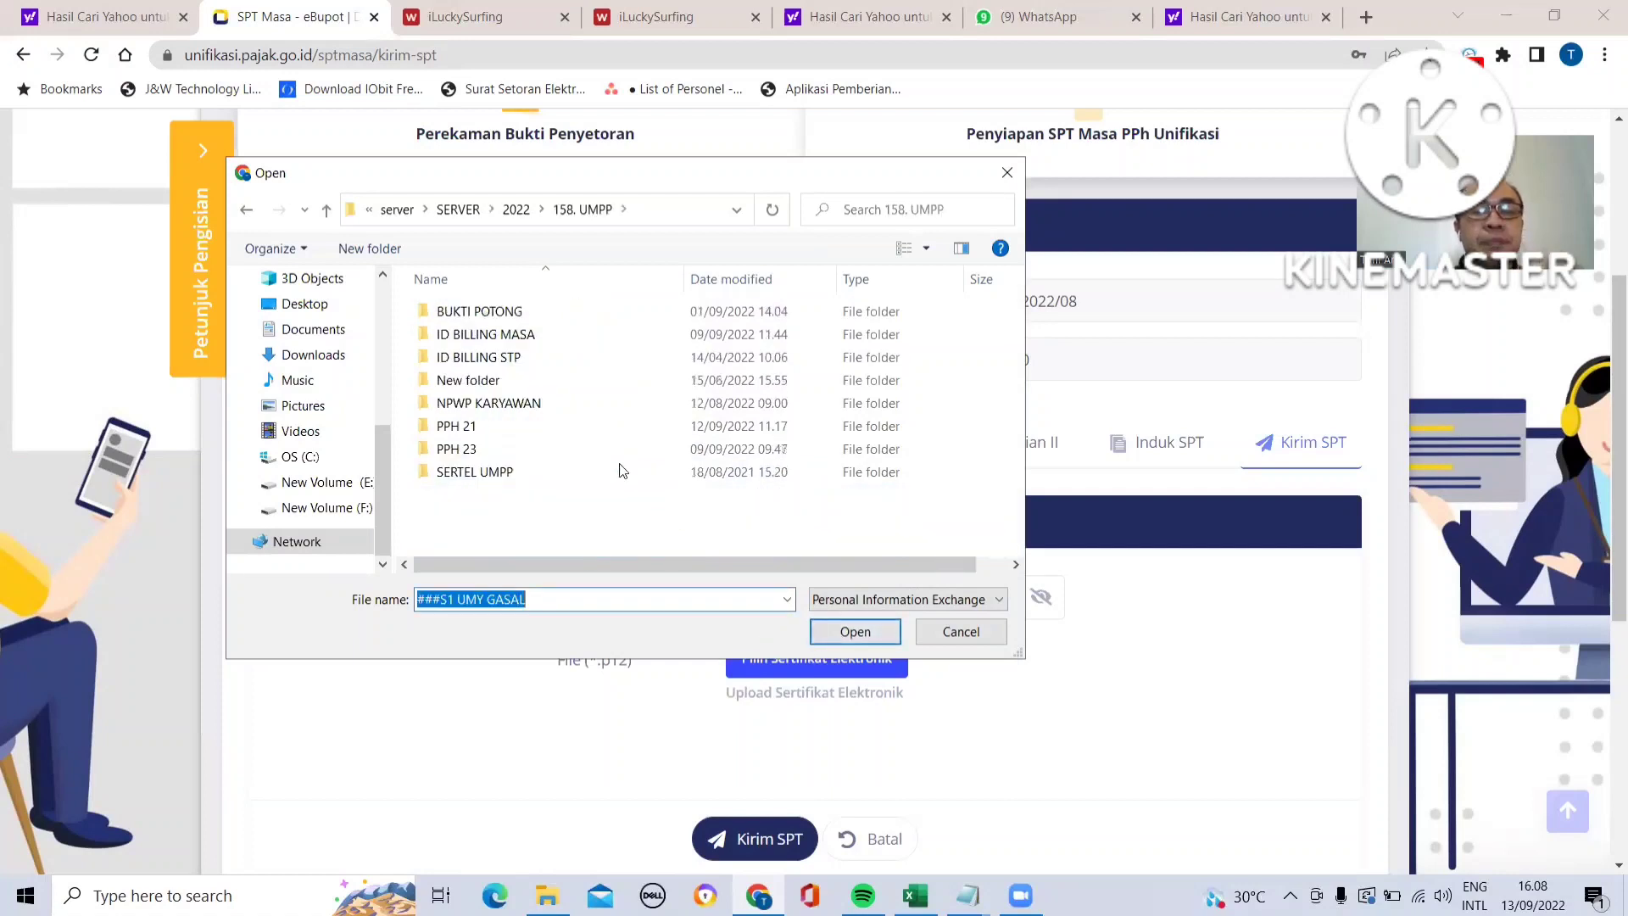
double_click(531, 472)
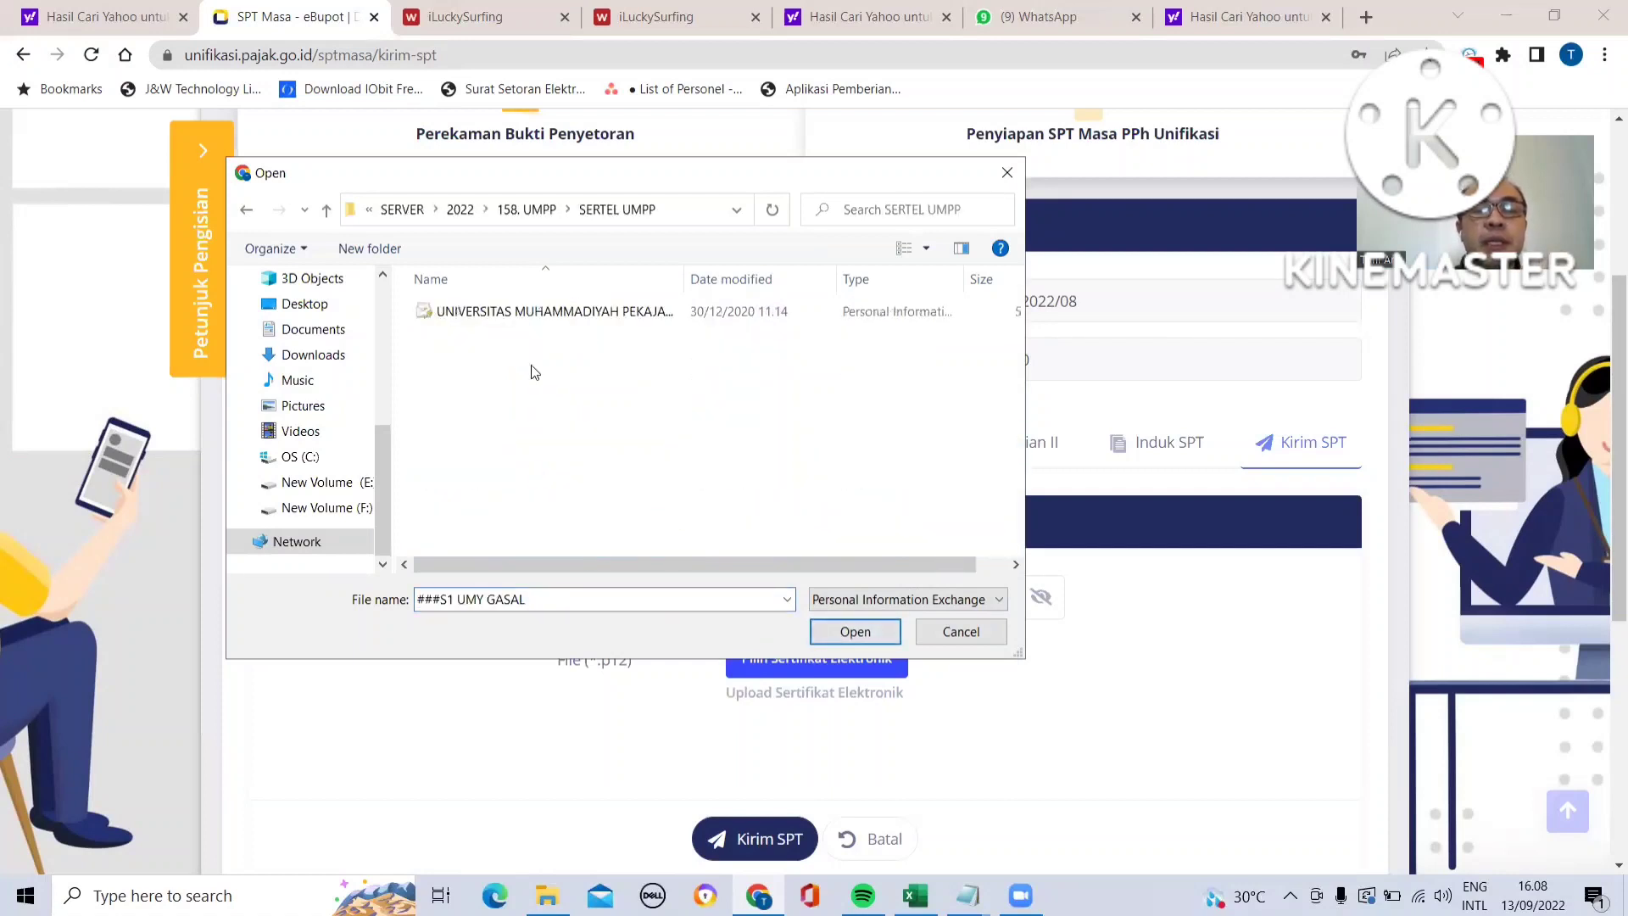
left_click(536, 314)
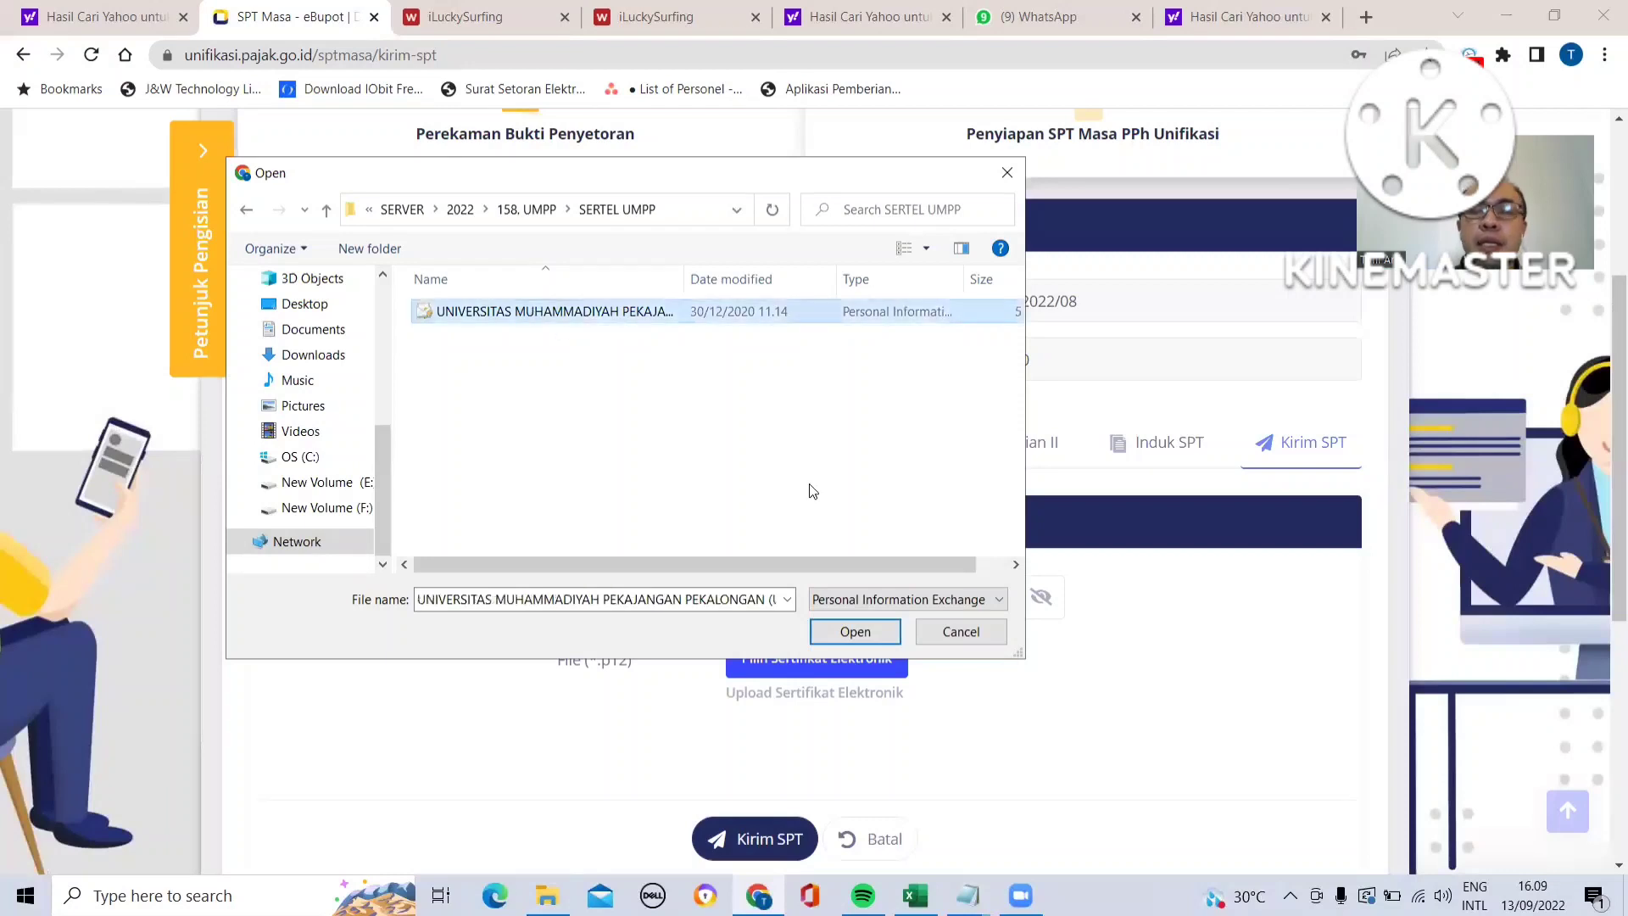
left_click(854, 632)
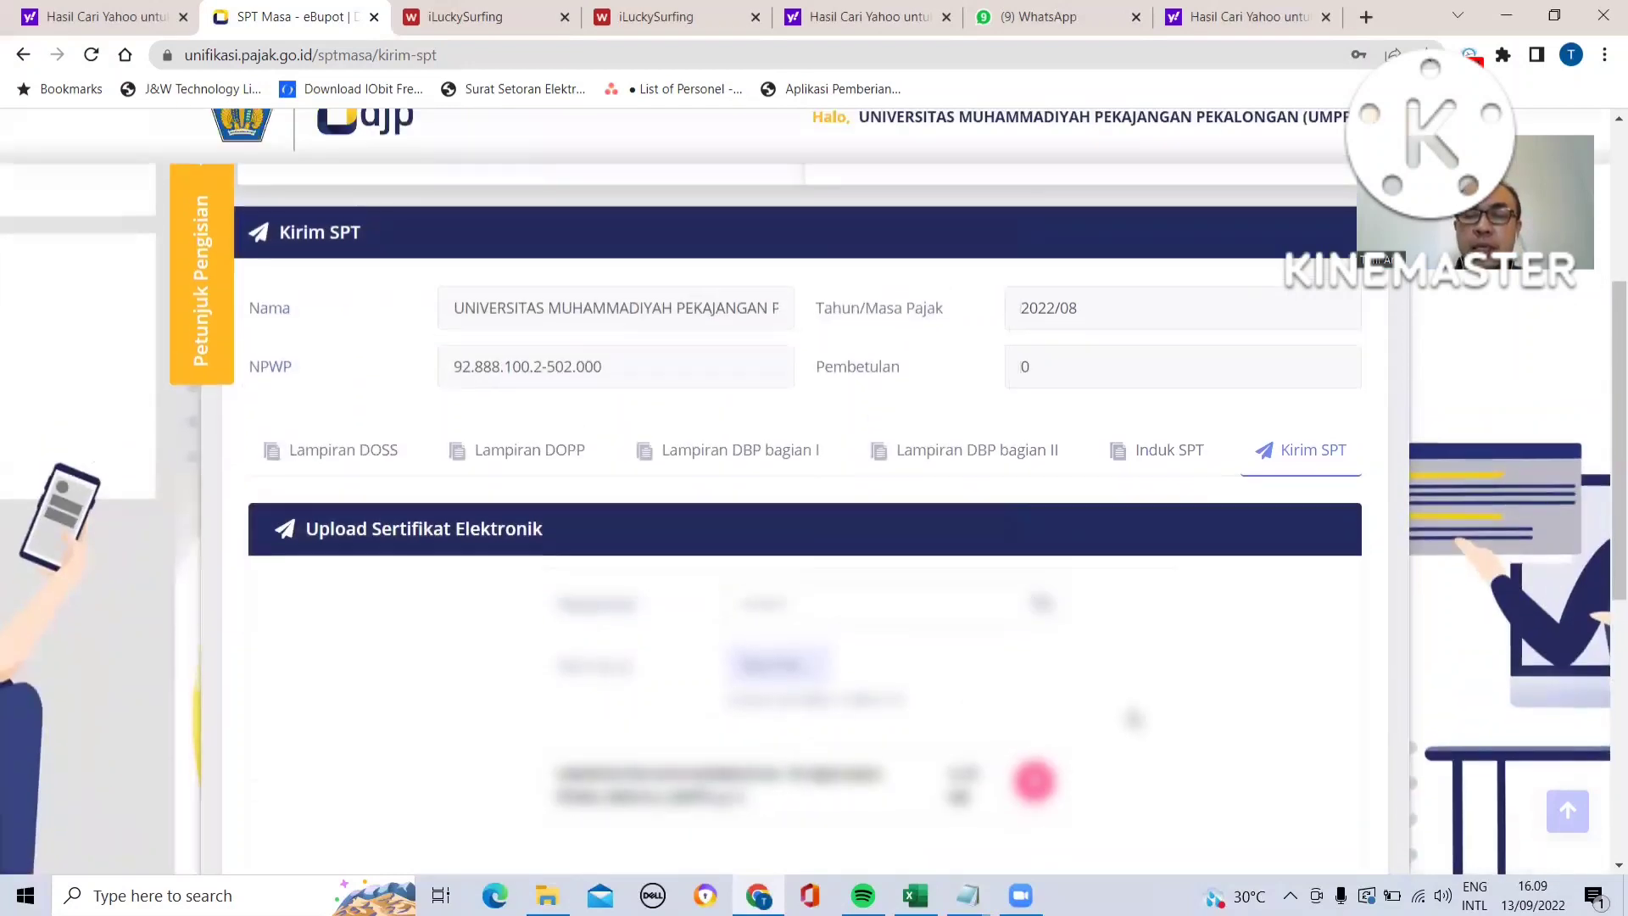
- Send the August 2022 SPT Masa, acknowledge the confirmation and save the passphrase in the browser
scroll(1134, 719, "down", 2)
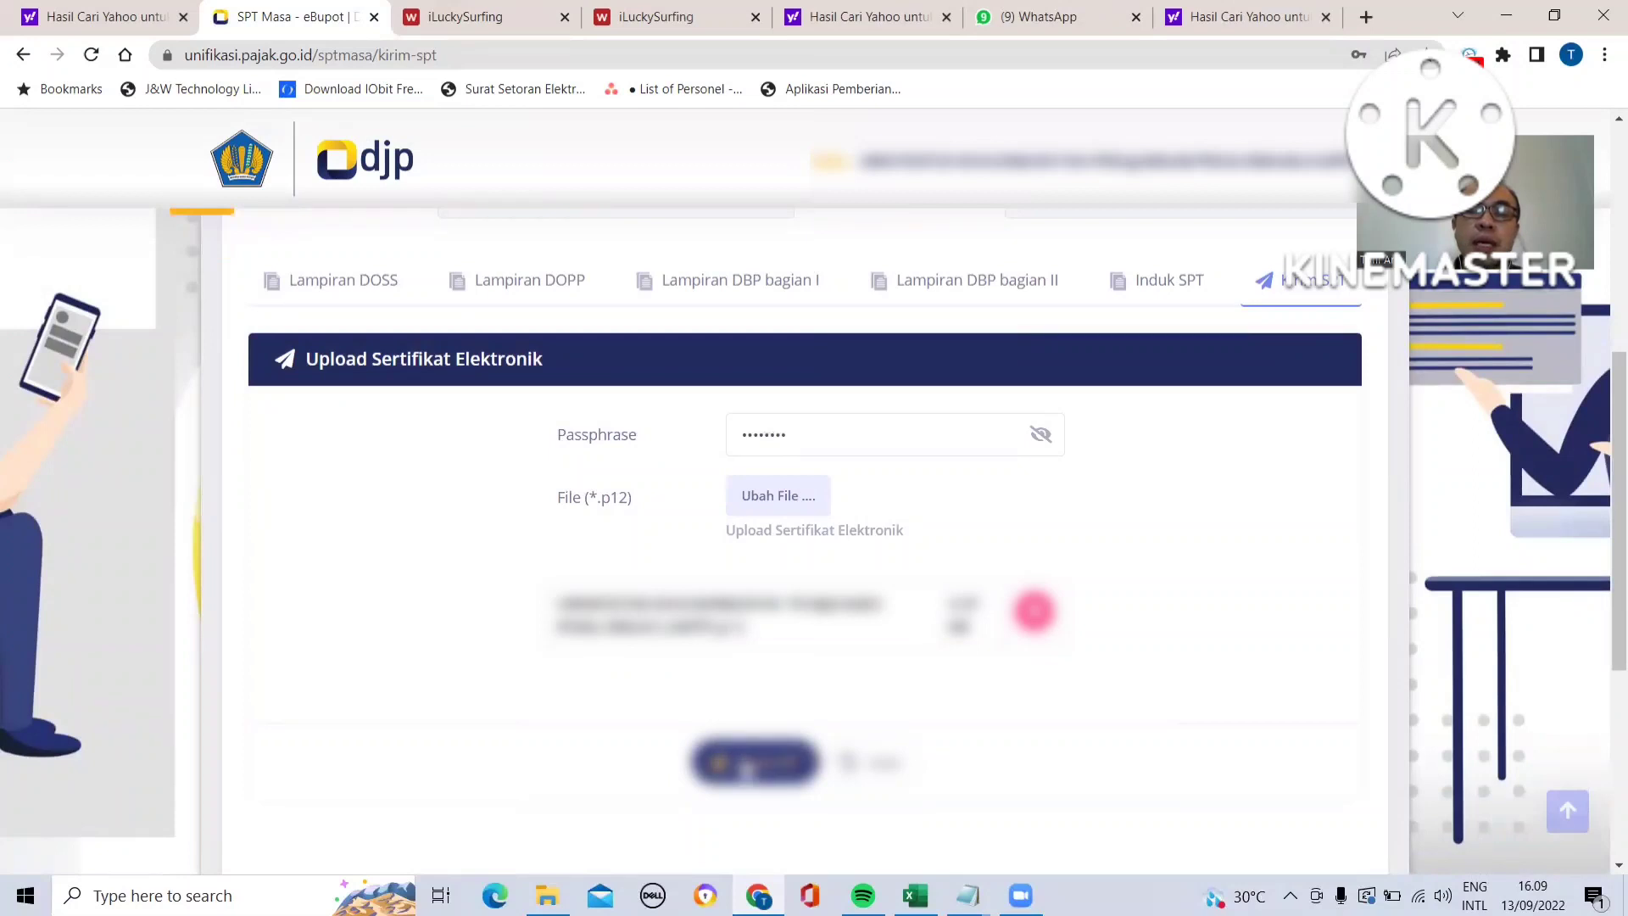
left_click(749, 767)
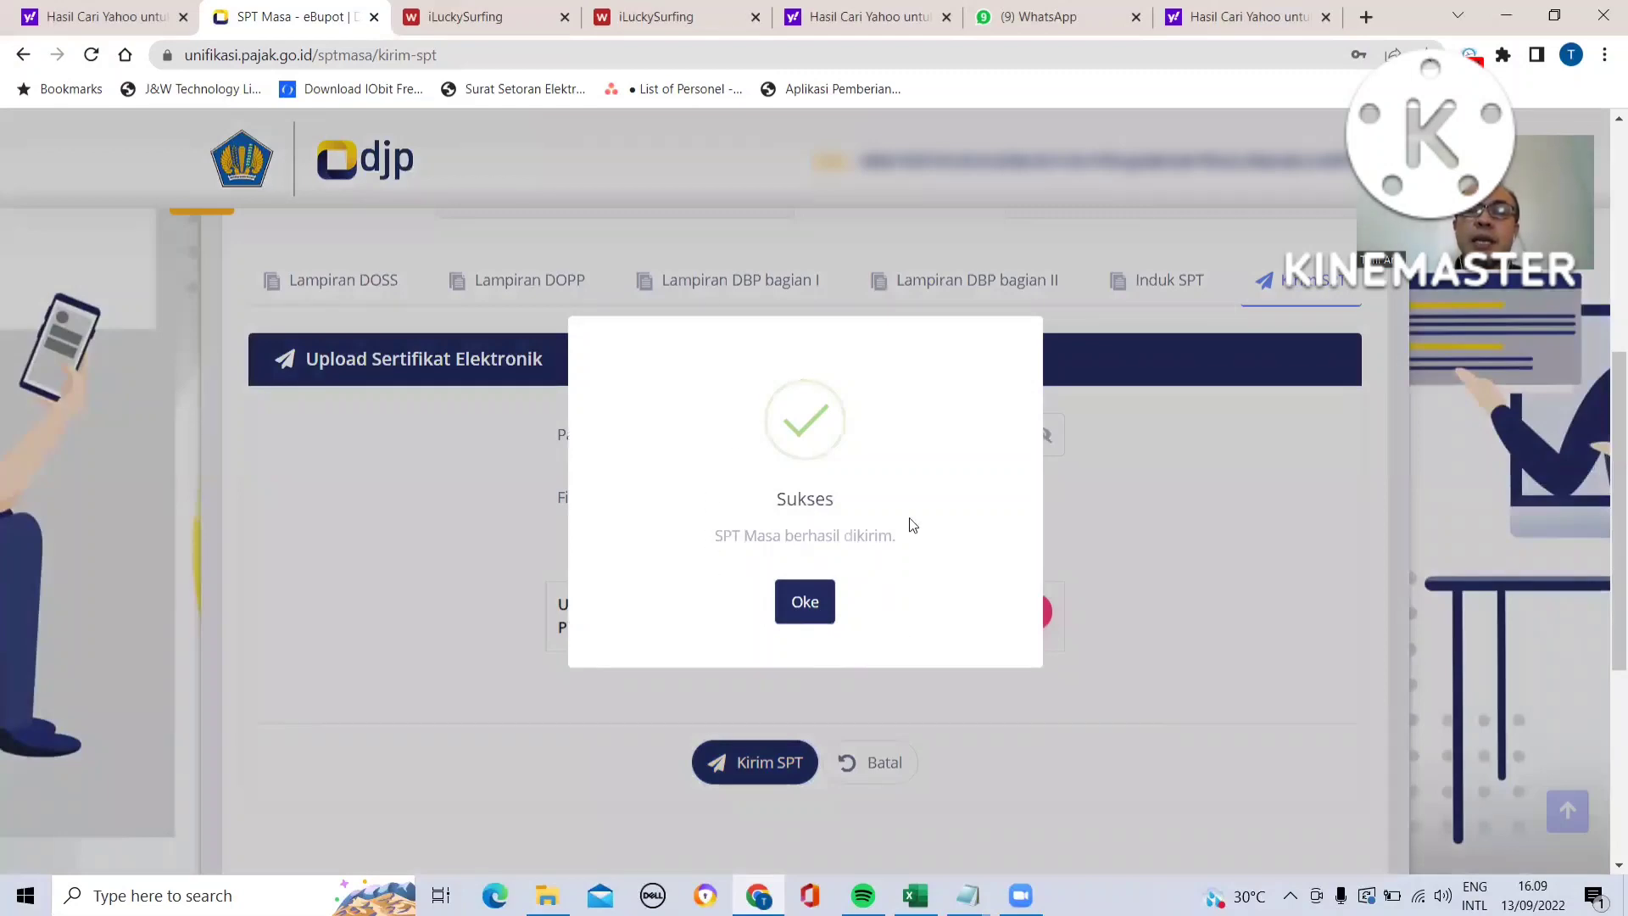
left_click(806, 602)
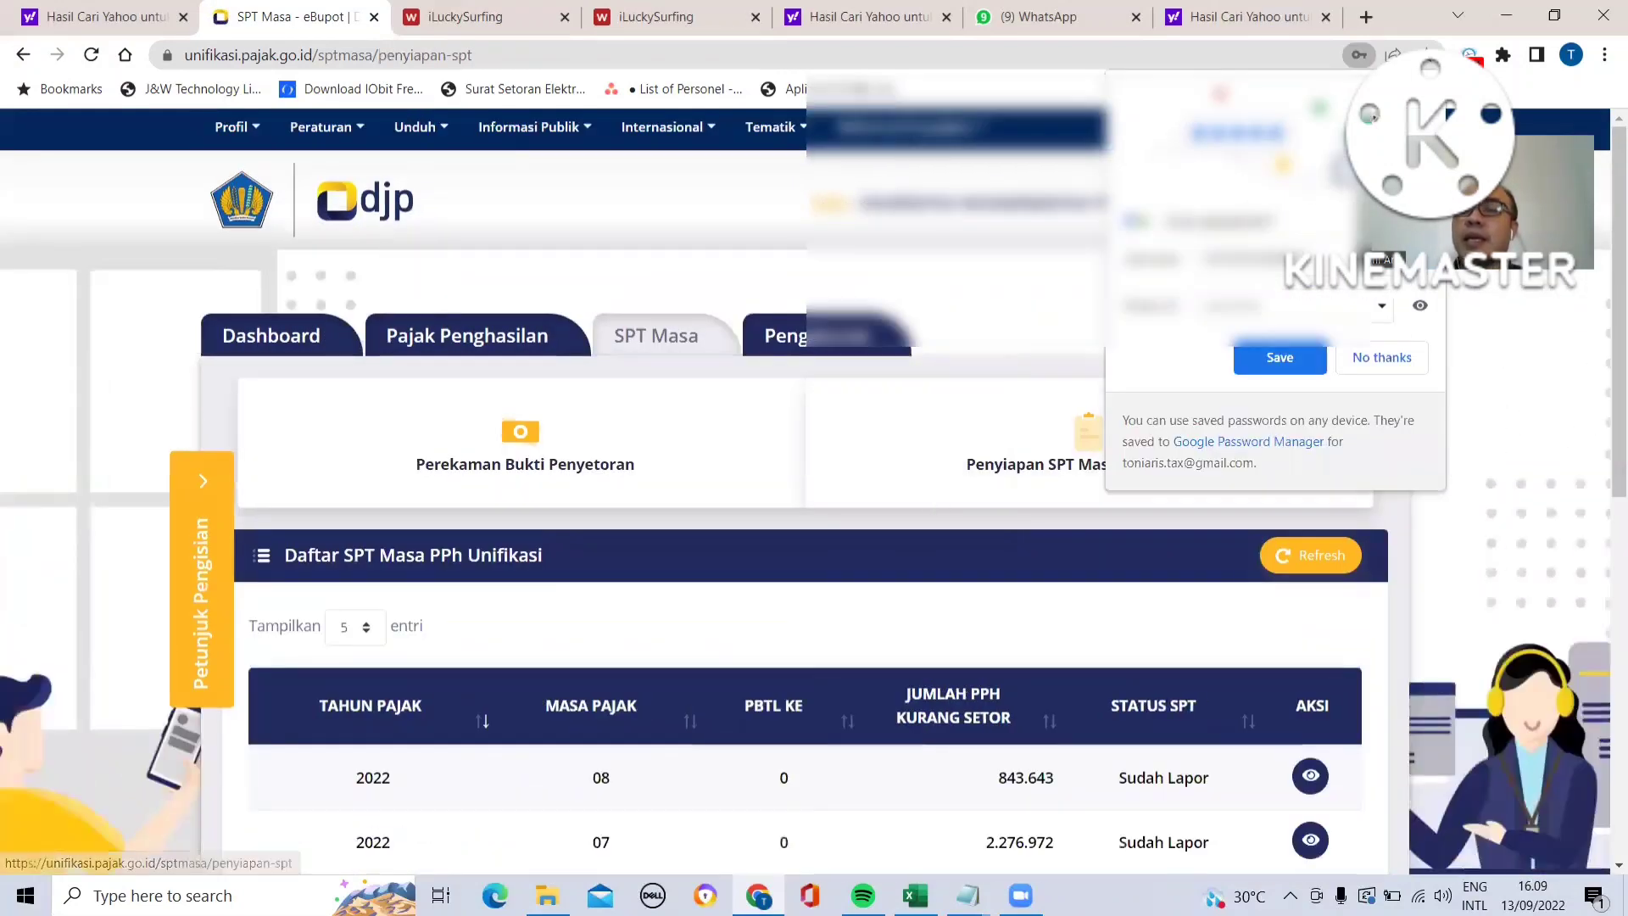
left_click(1281, 359)
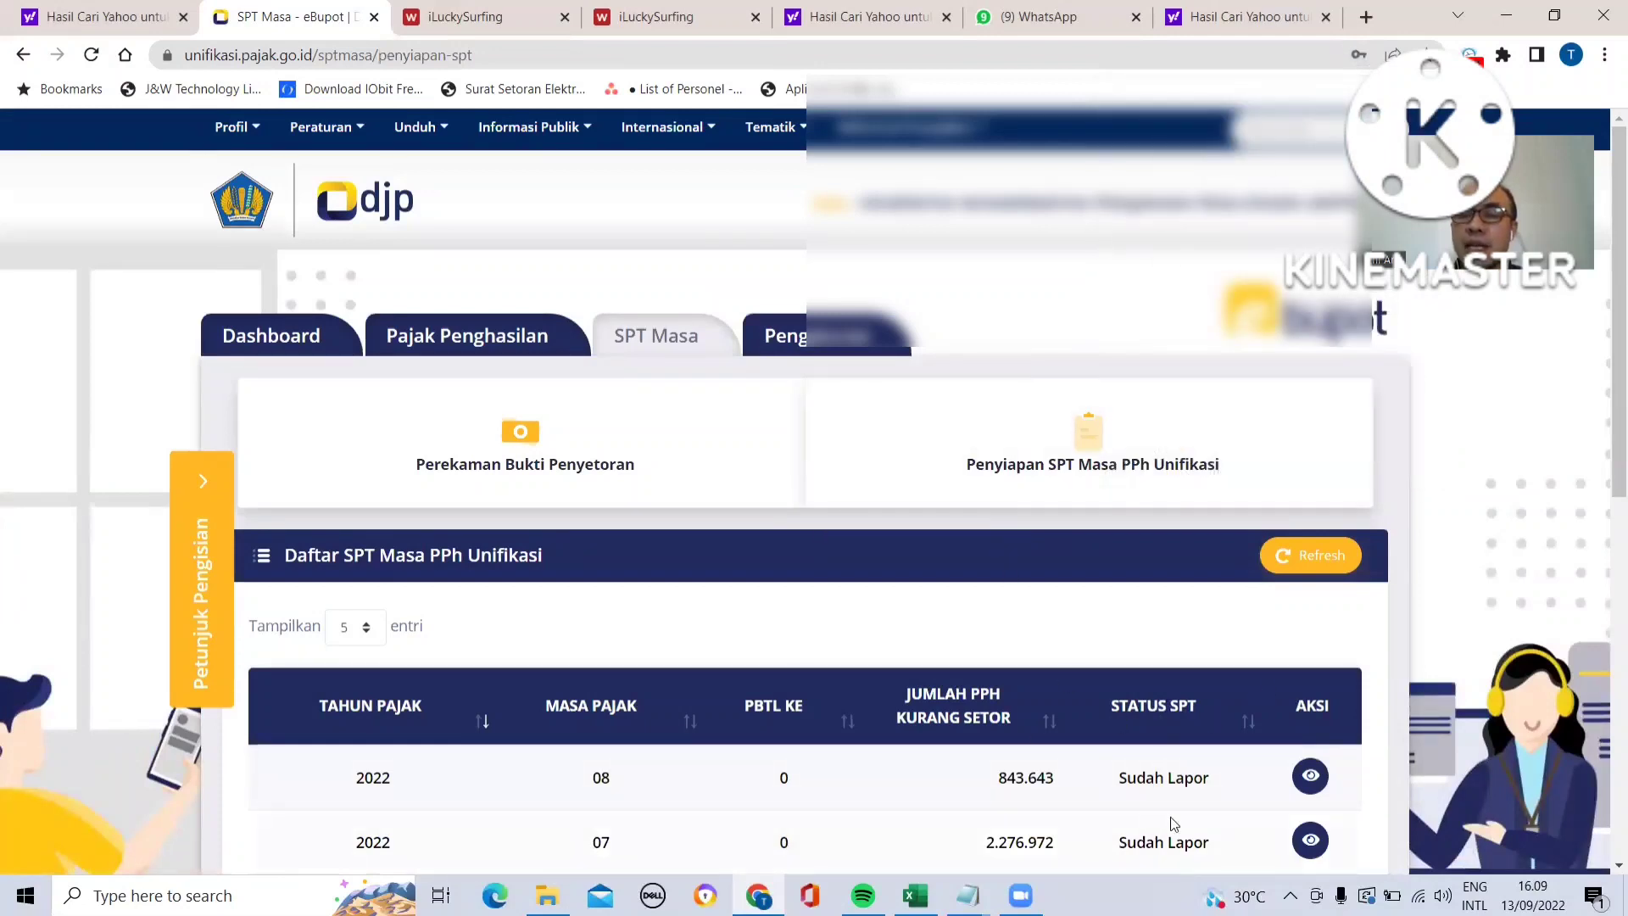
- Open the sent August 2022 return and review the totals on its Induk SPT section
scroll(1121, 772, "down", 1)
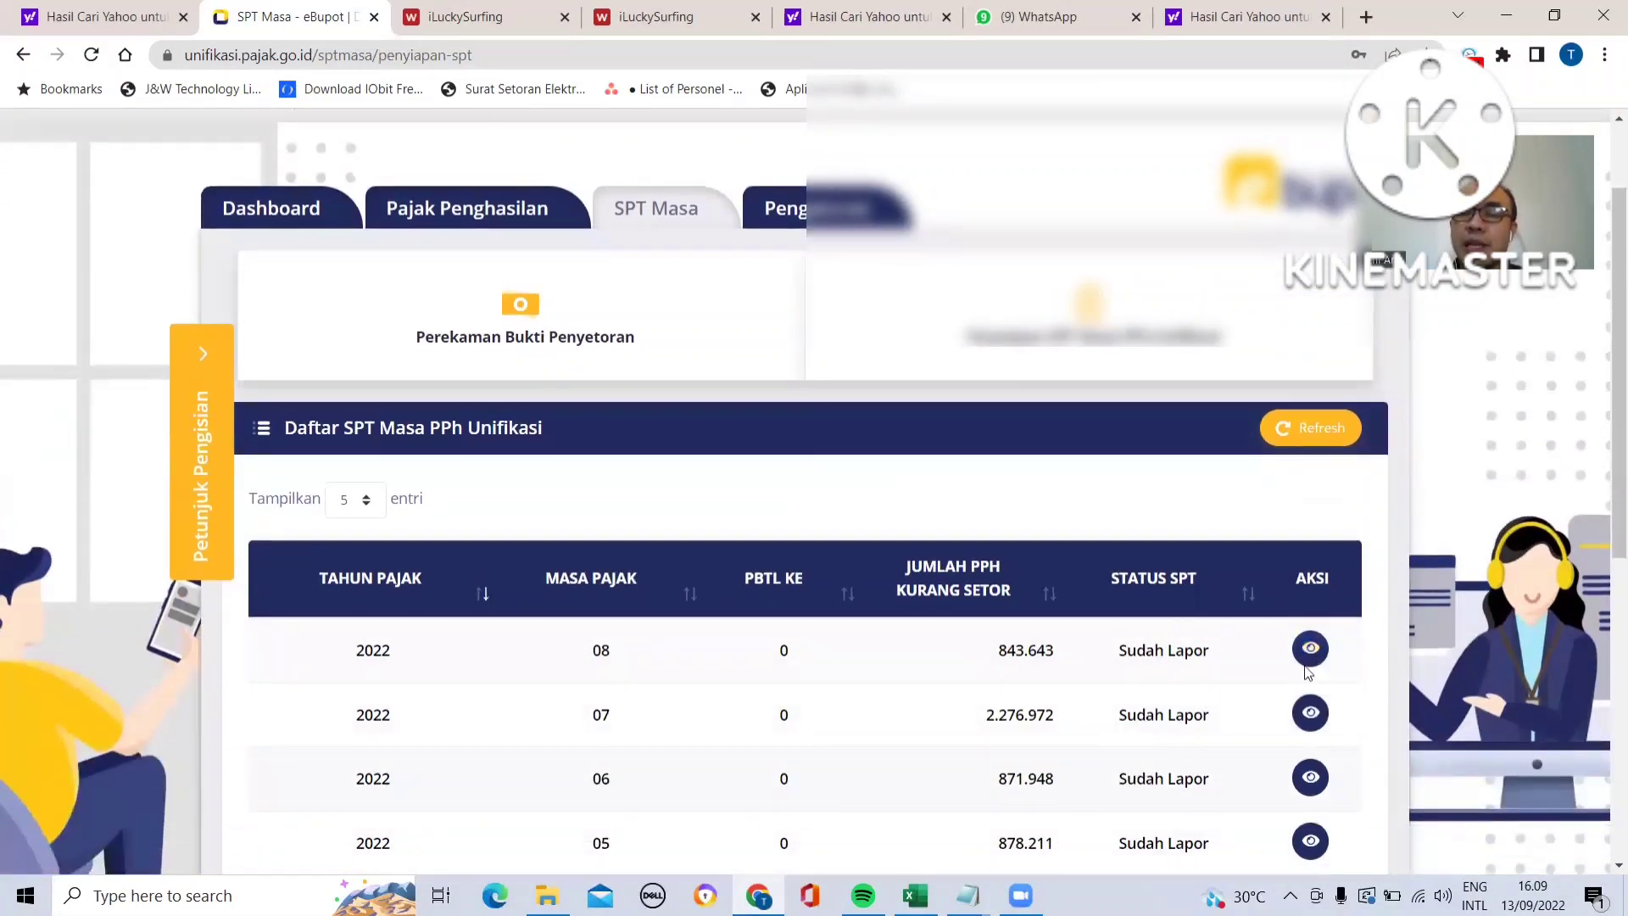
left_click(1310, 650)
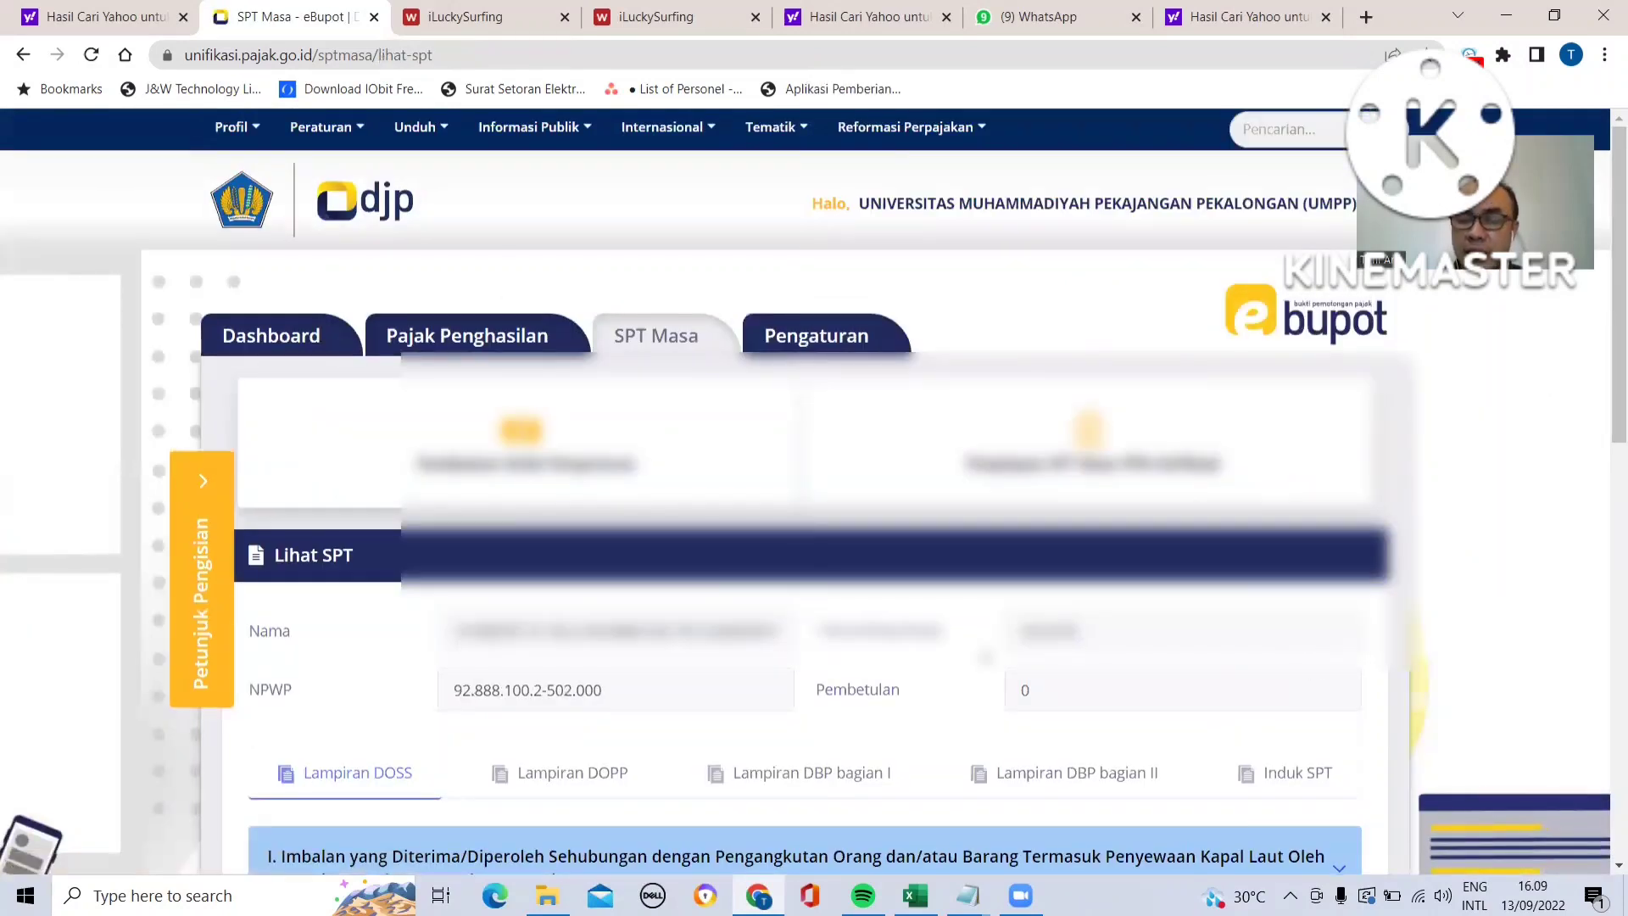
scroll(983, 657, "down", 3)
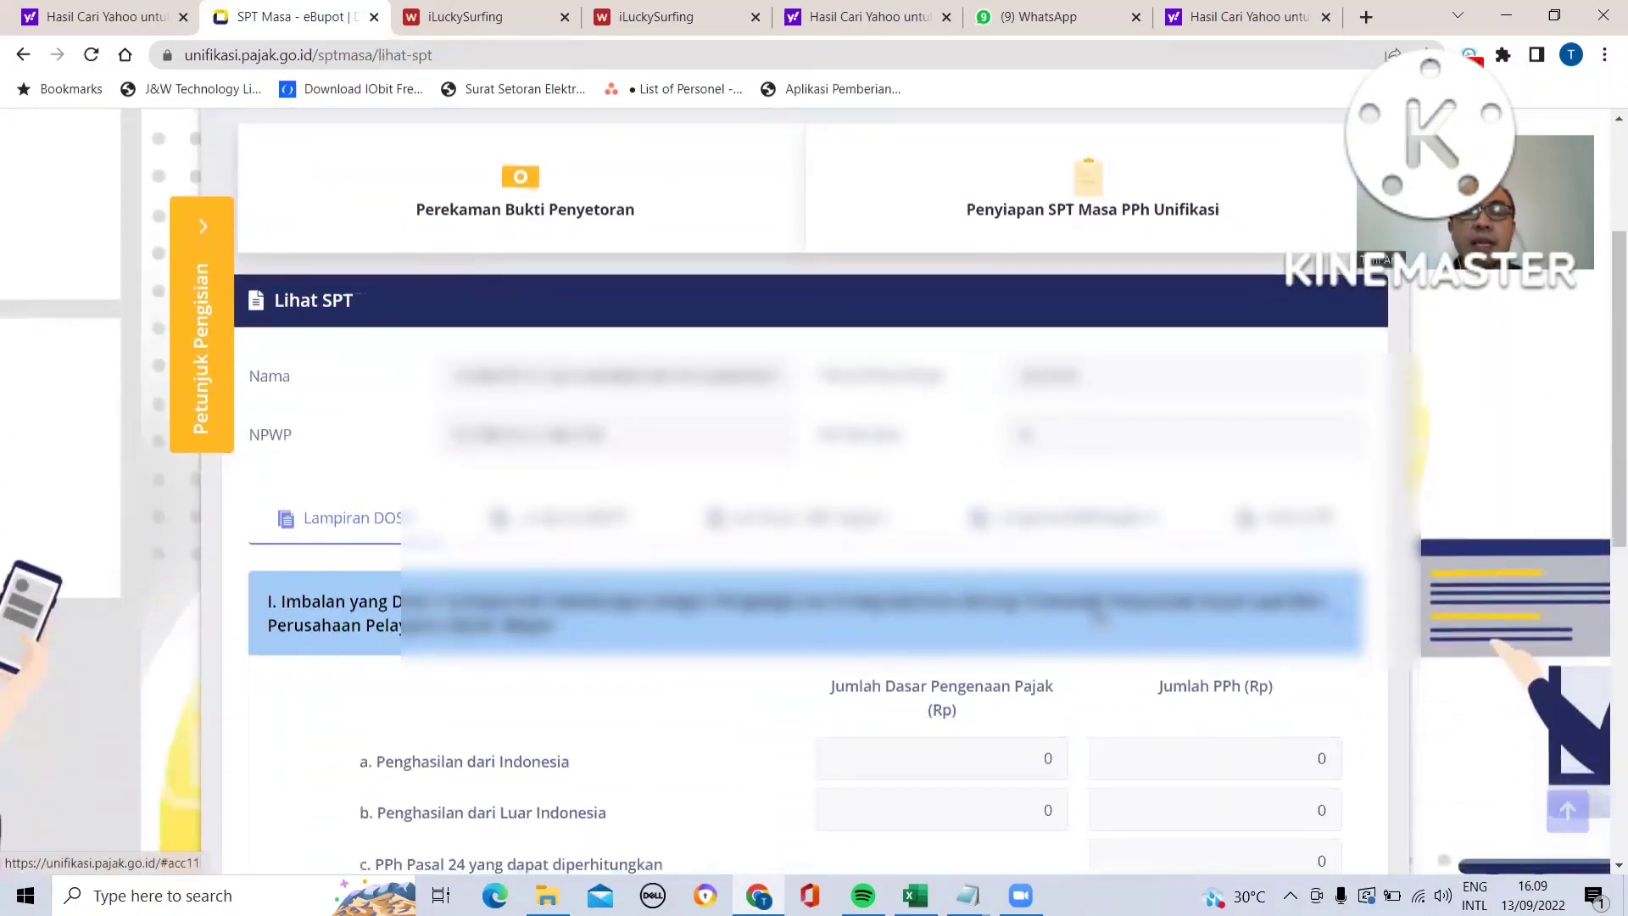
left_click(1274, 524)
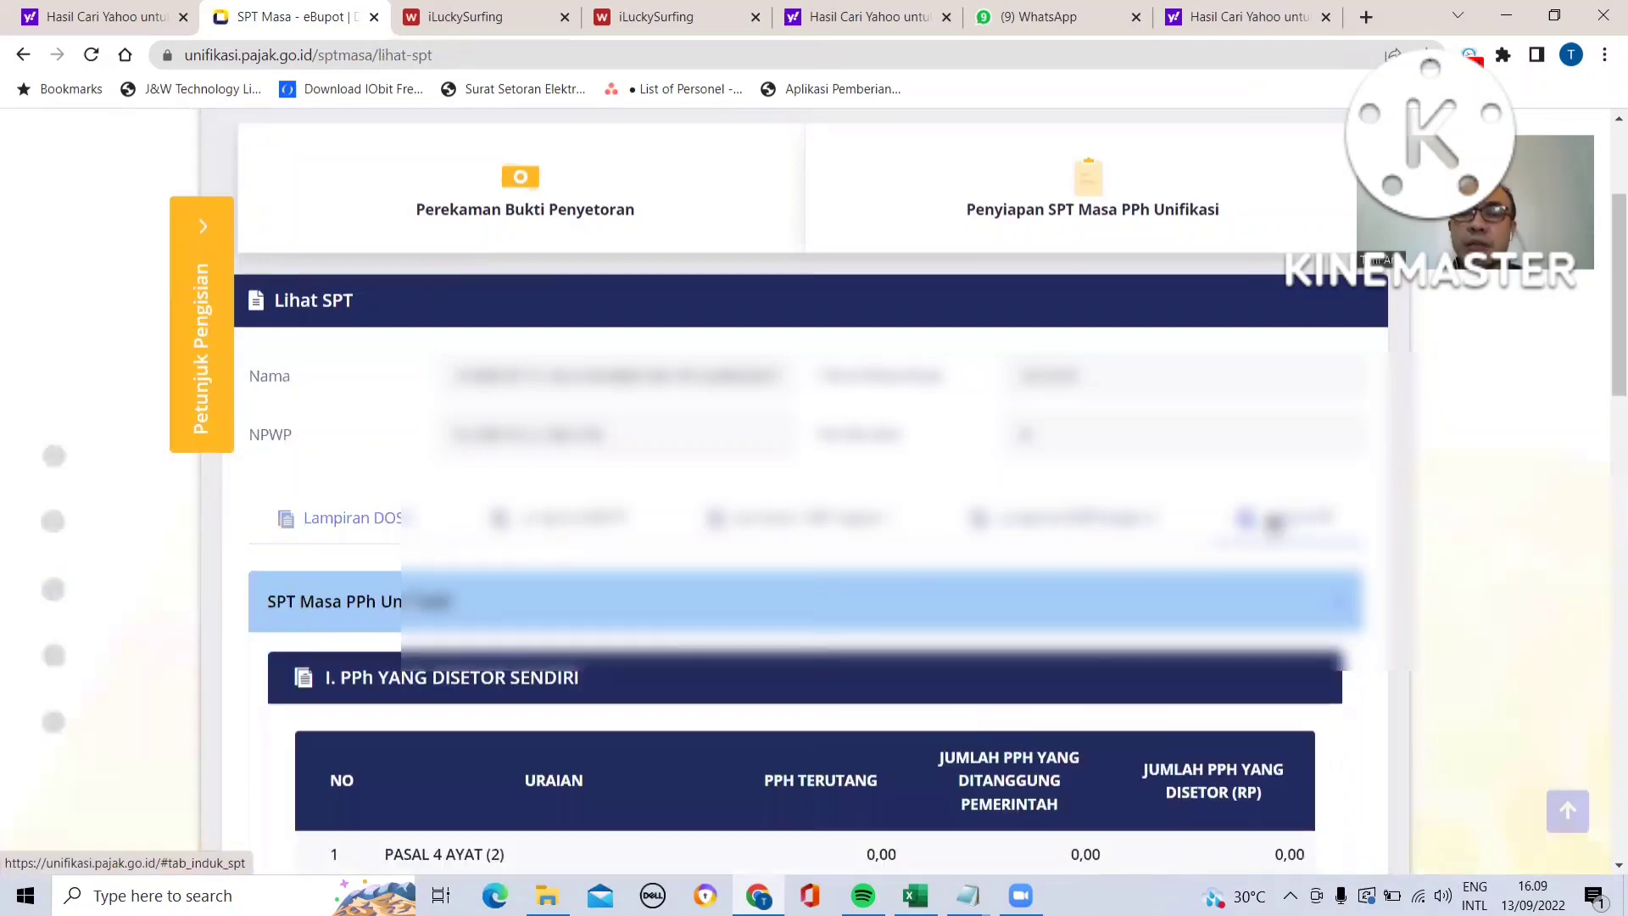
scroll(1275, 523, "down", 1)
scroll(979, 532, "down", 8)
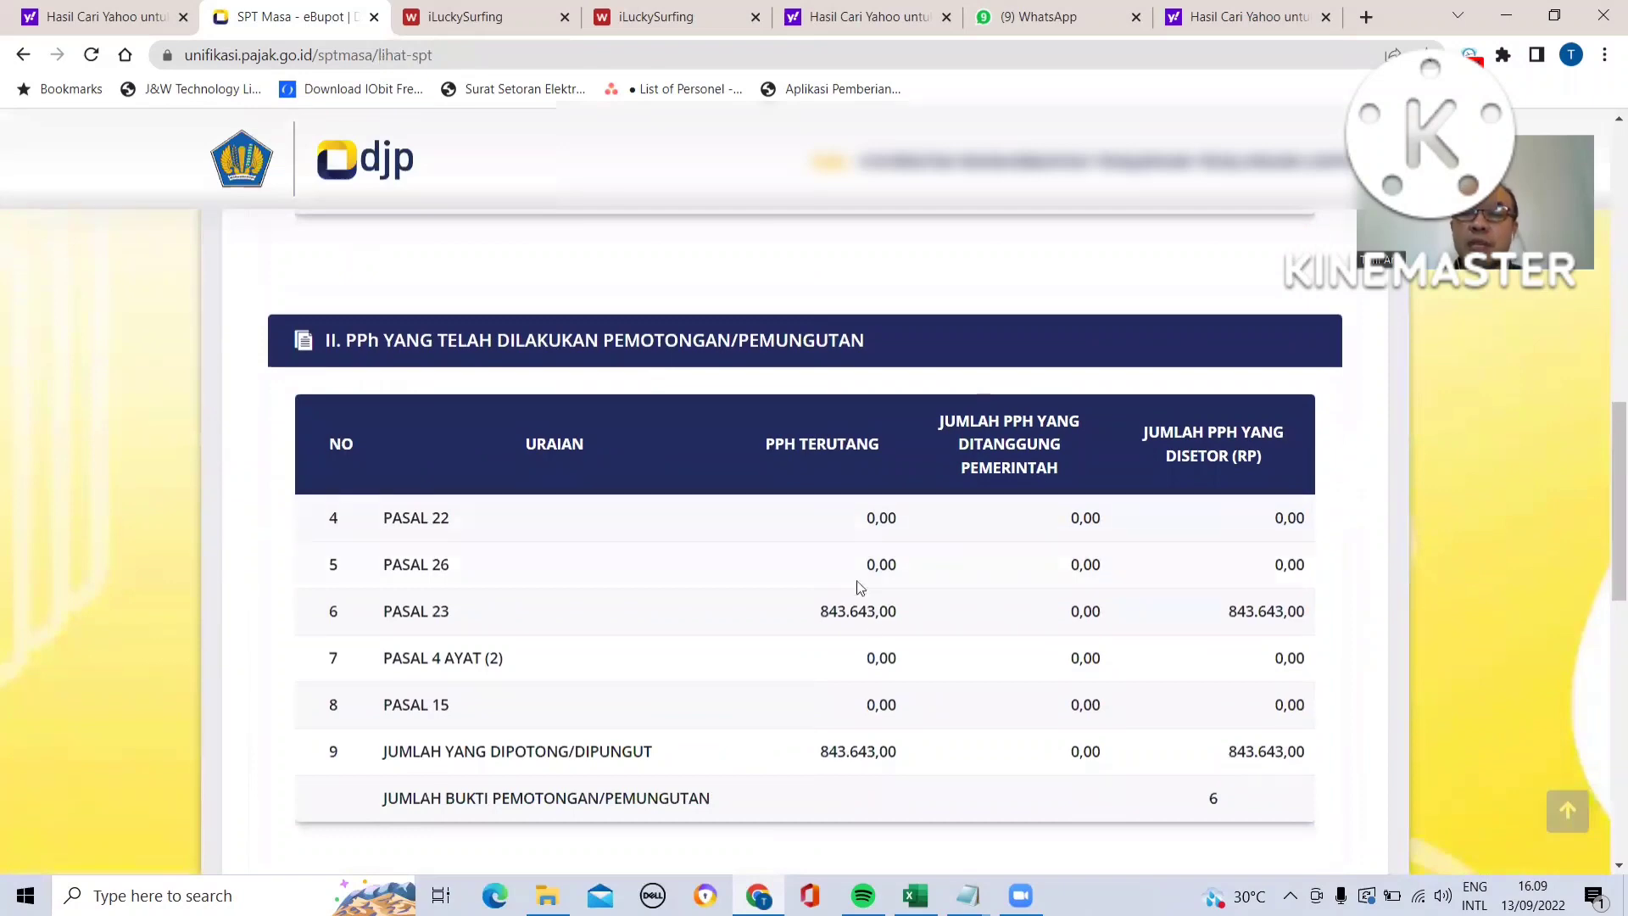
scroll(806, 578, "down", 4)
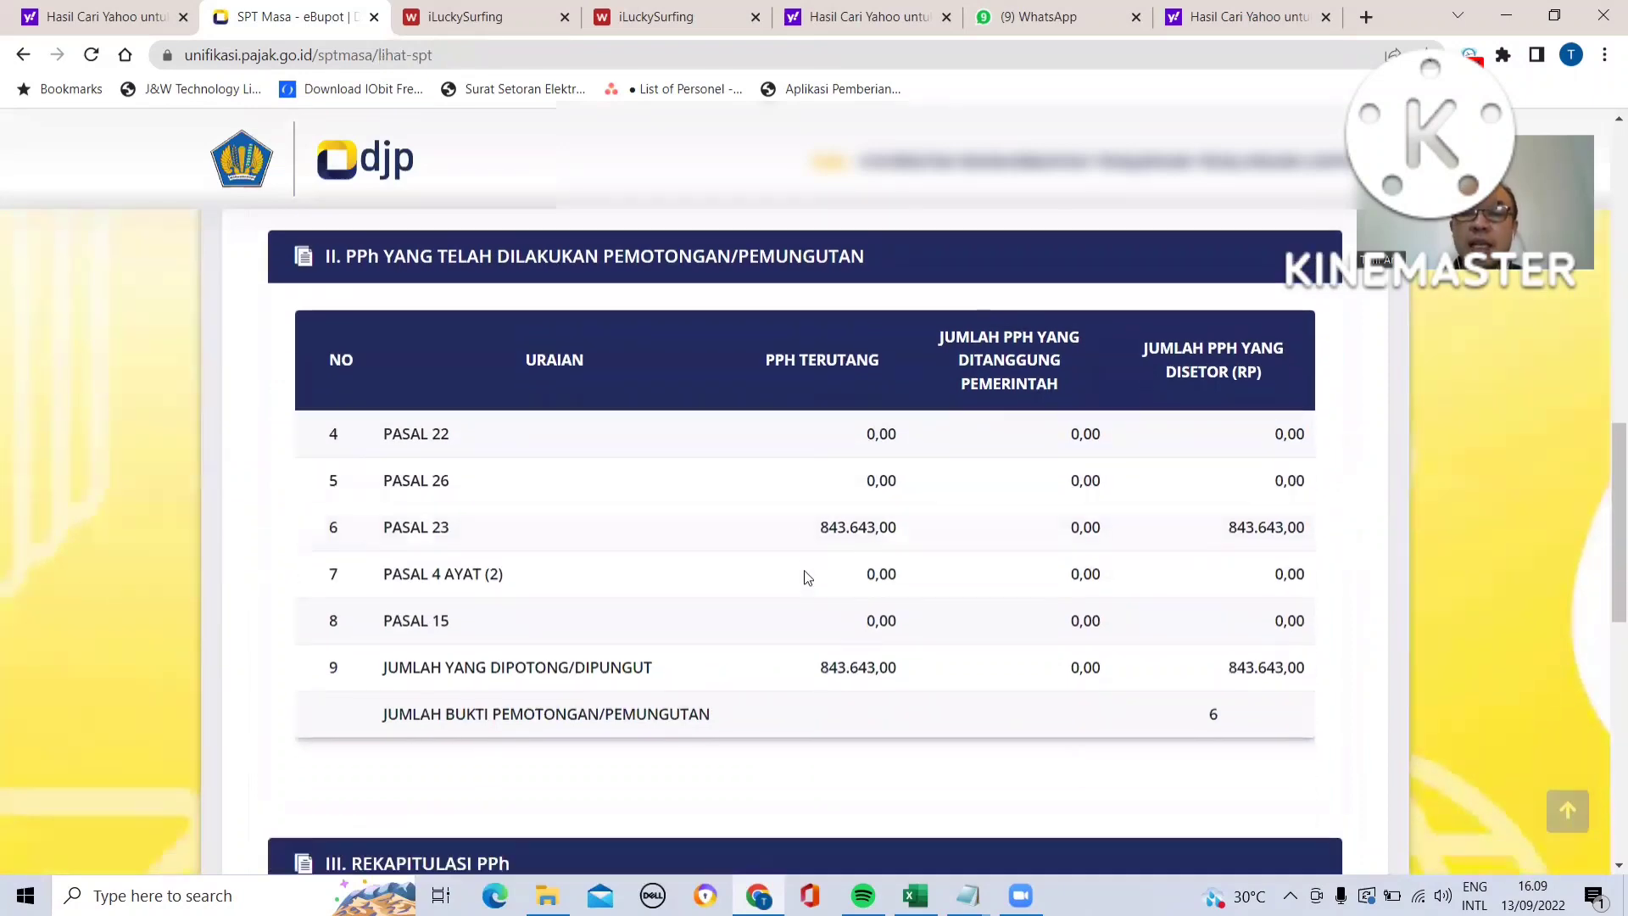
scroll(804, 570, "down", 3)
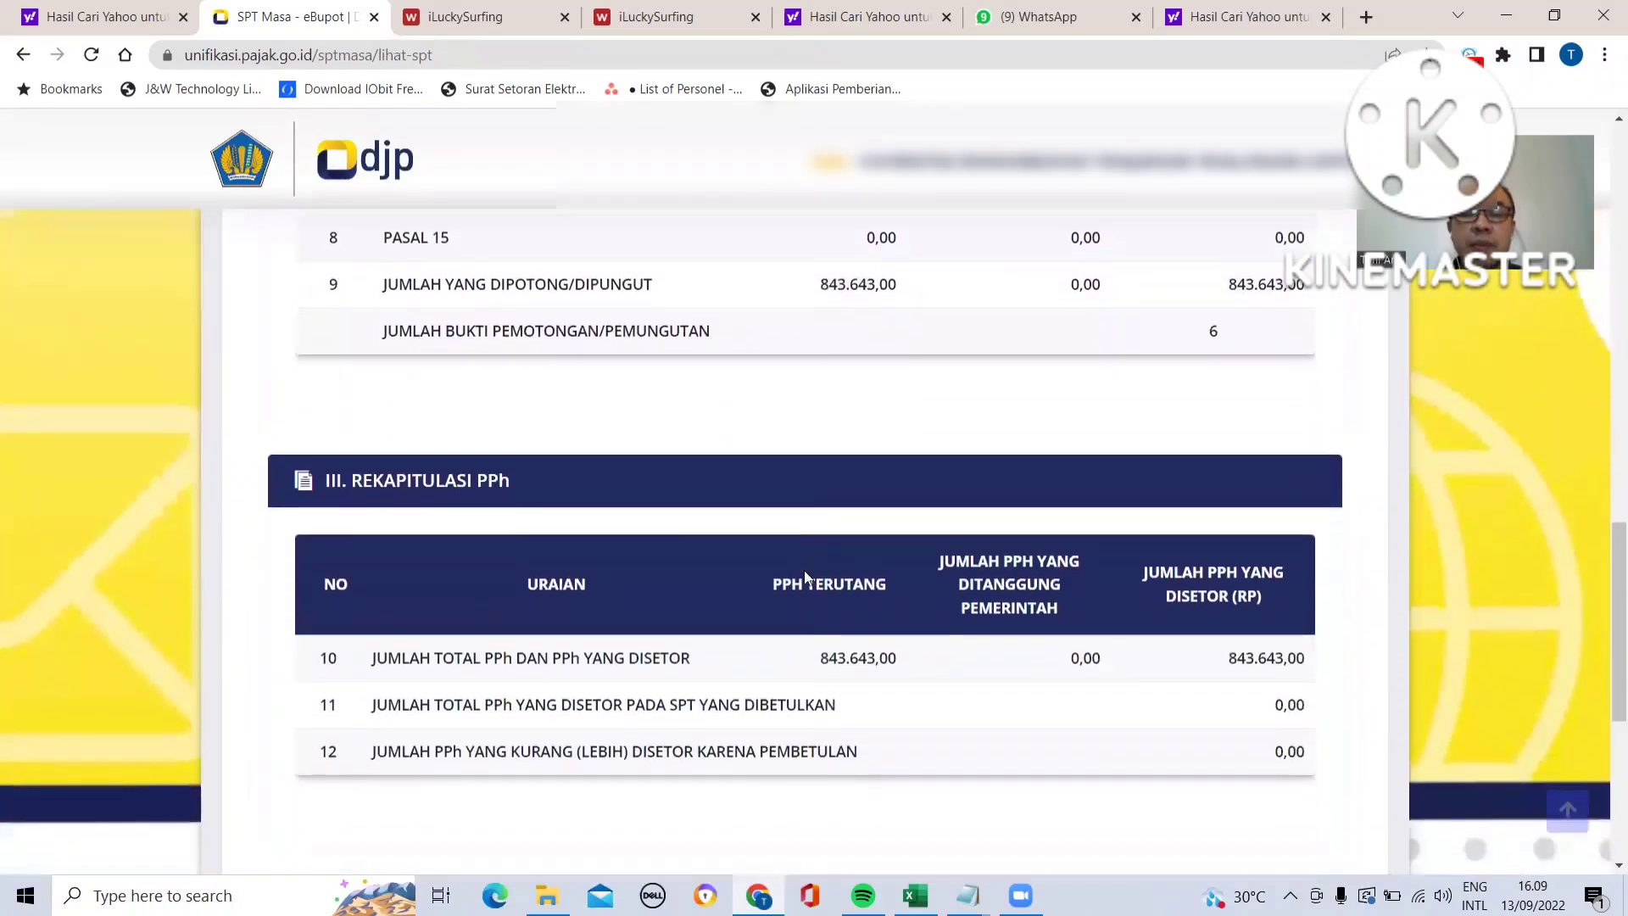
scroll(806, 570, "up", 6)
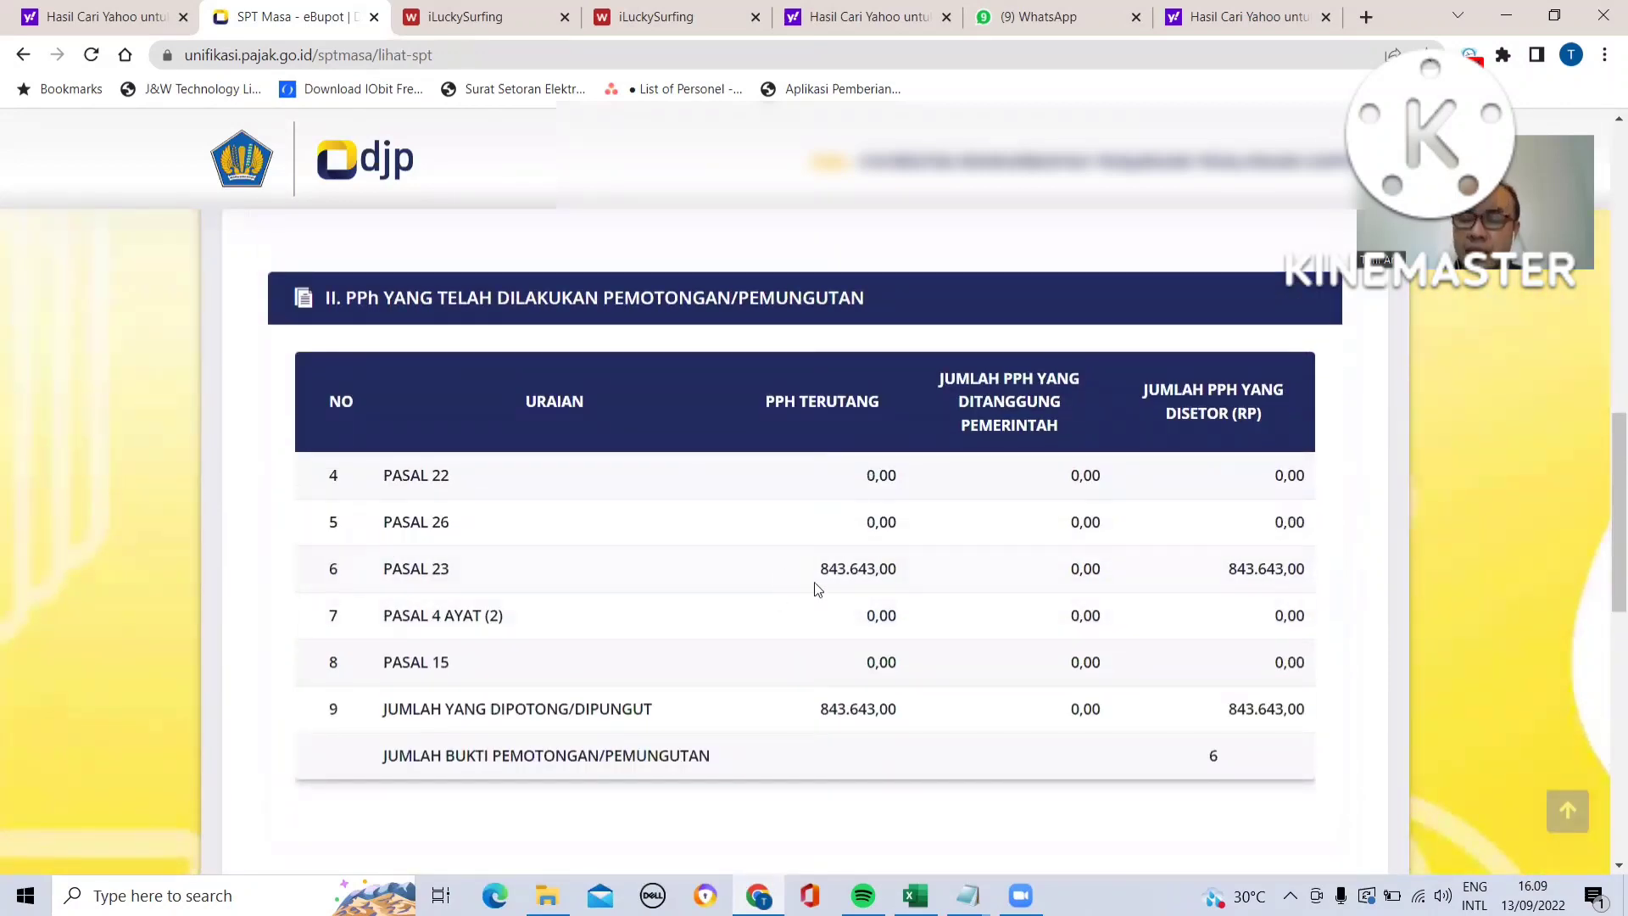
- Collapse and re-expand the SPT Masa PPh Unifikasi summary, then scroll through its self-deposited and withheld PPh tables again
scroll(814, 582, "up", 9)
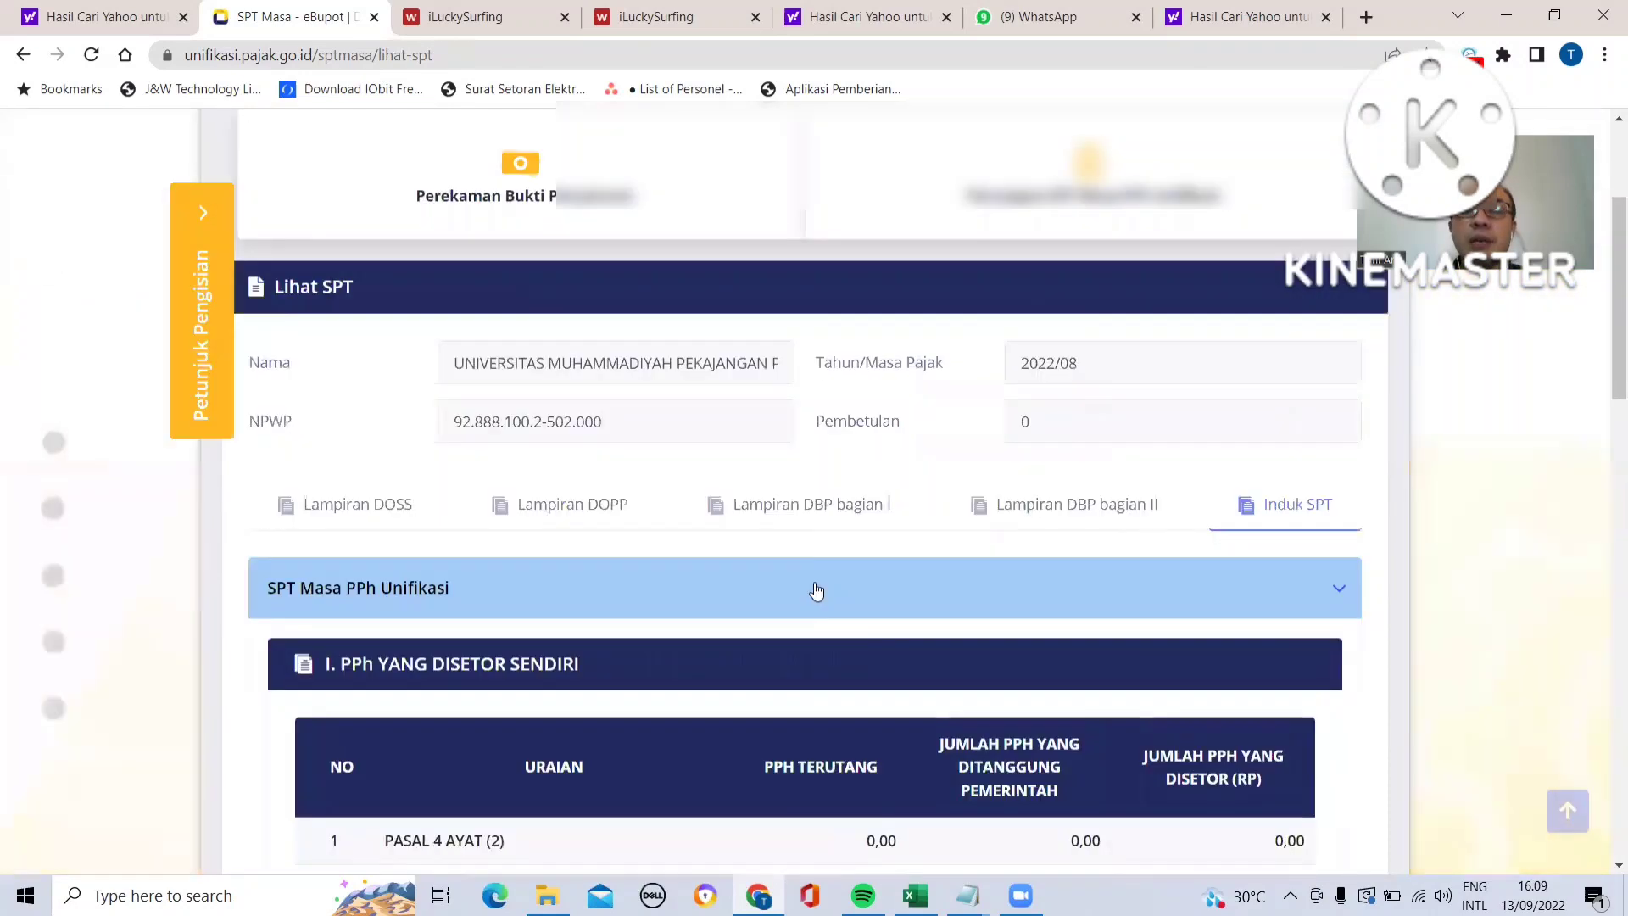
scroll(816, 591, "up", 1)
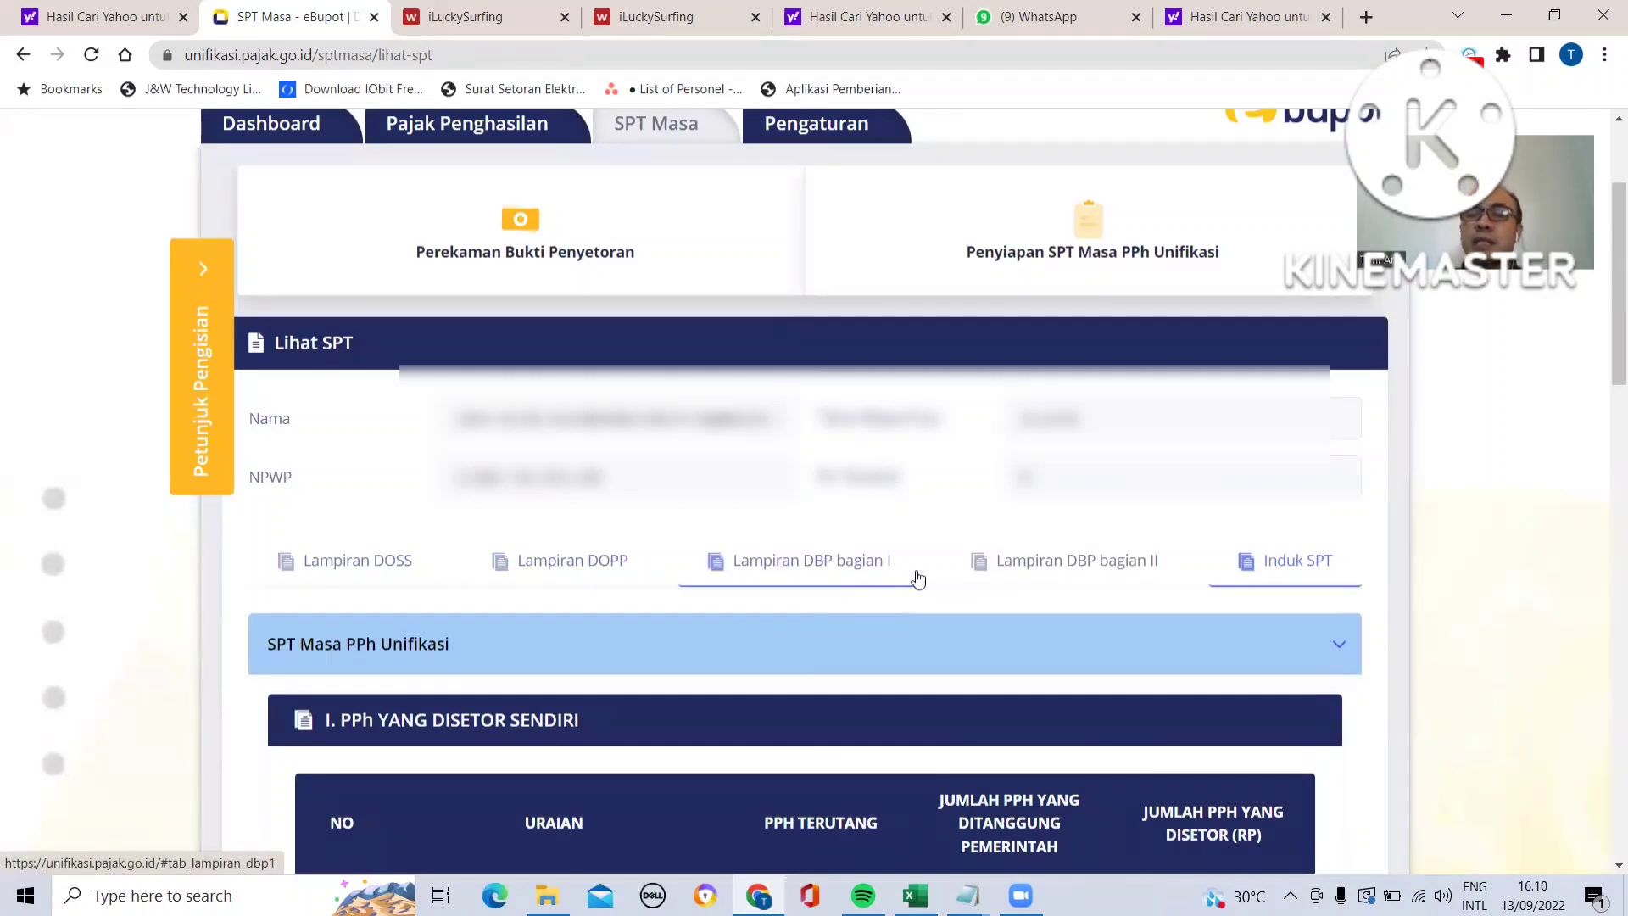
left_click(1339, 650)
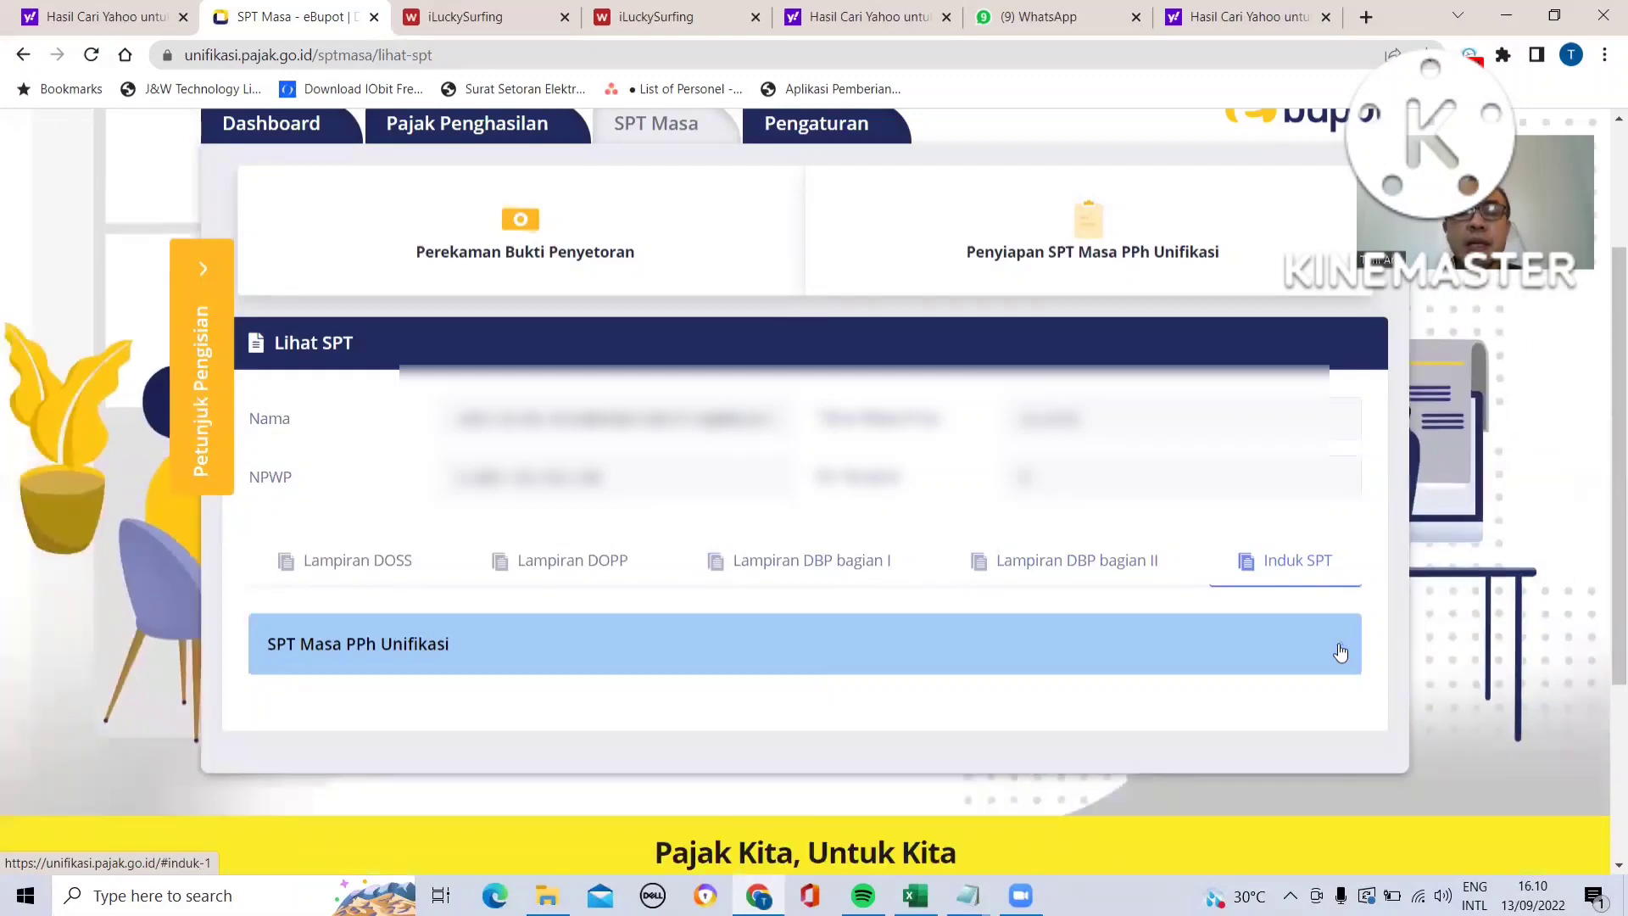
scroll(1014, 623, "down", 2)
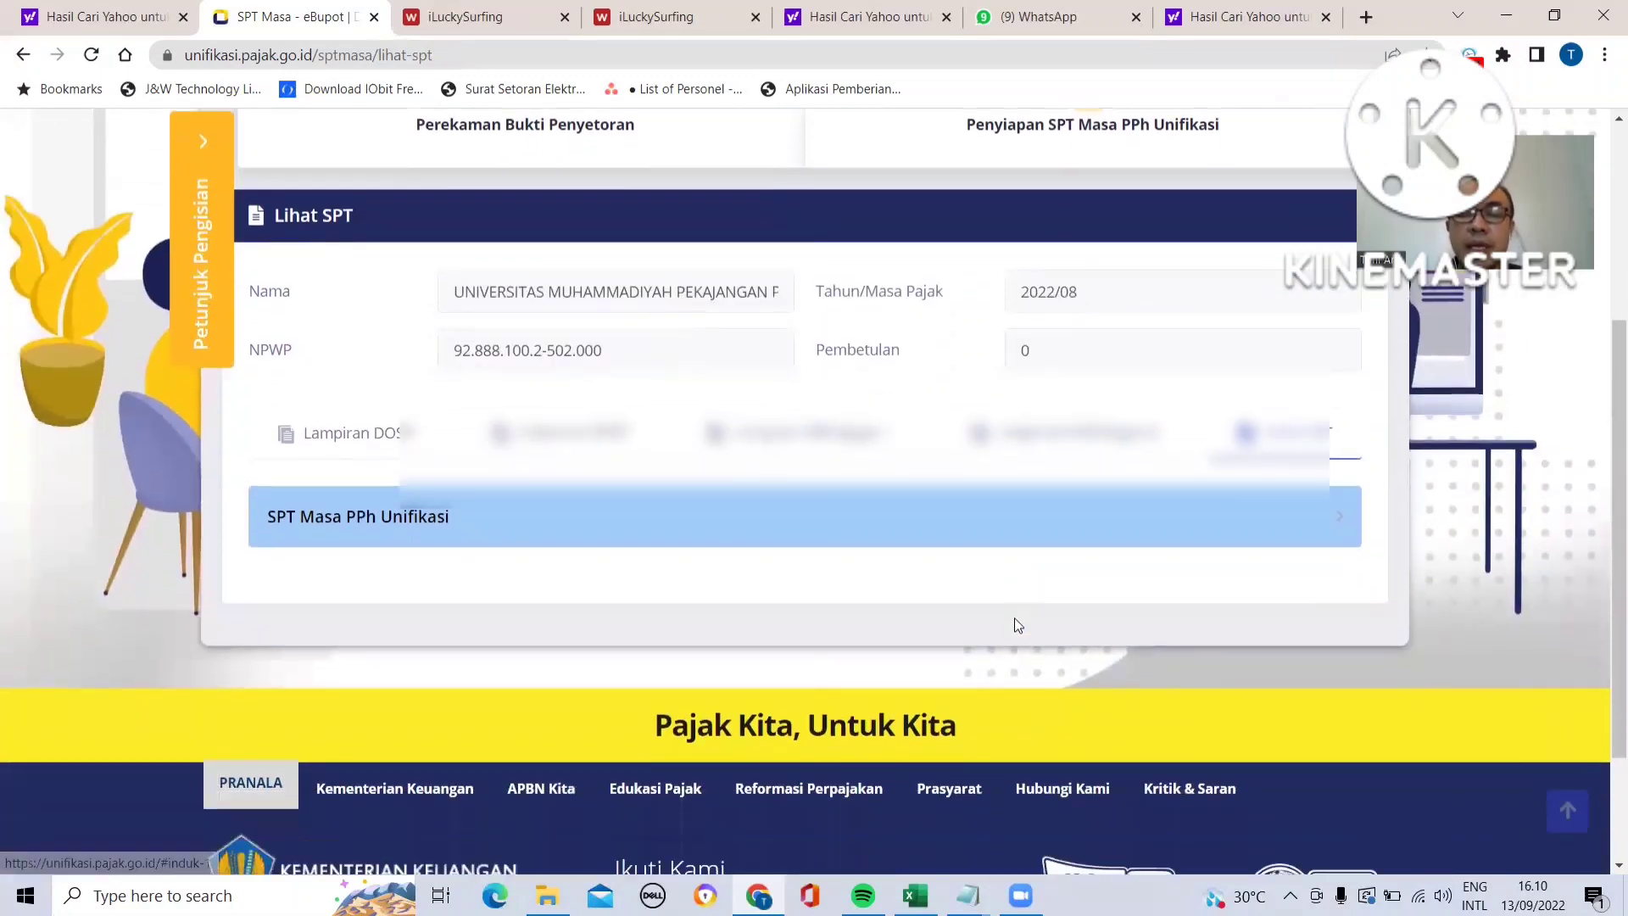
scroll(1014, 617, "up", 3)
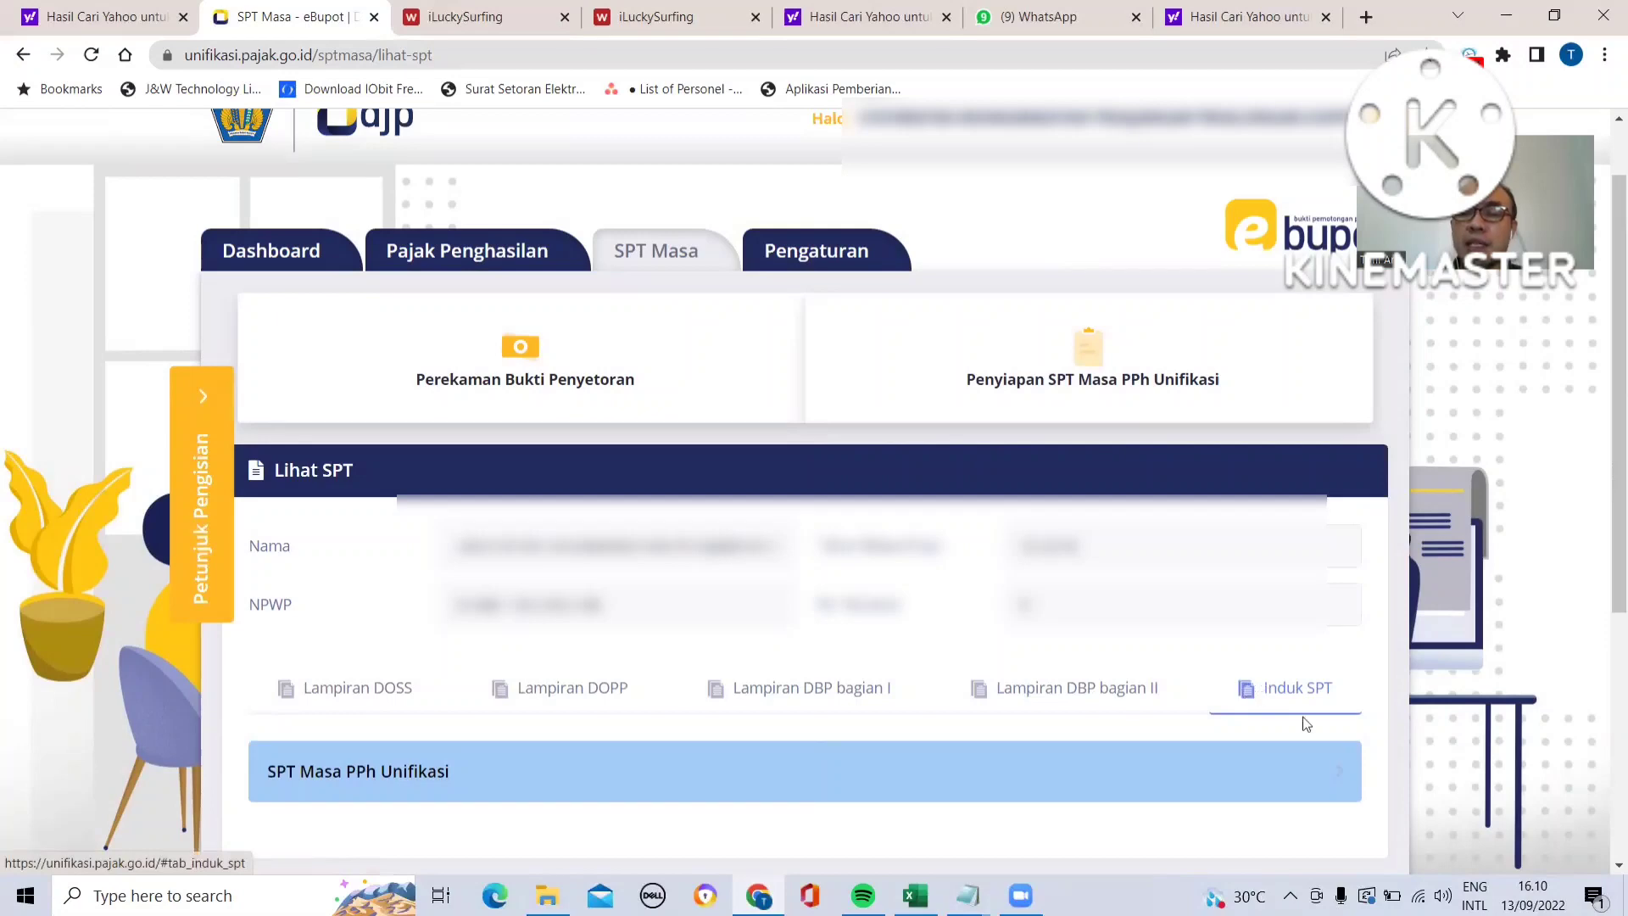
left_click(1342, 781)
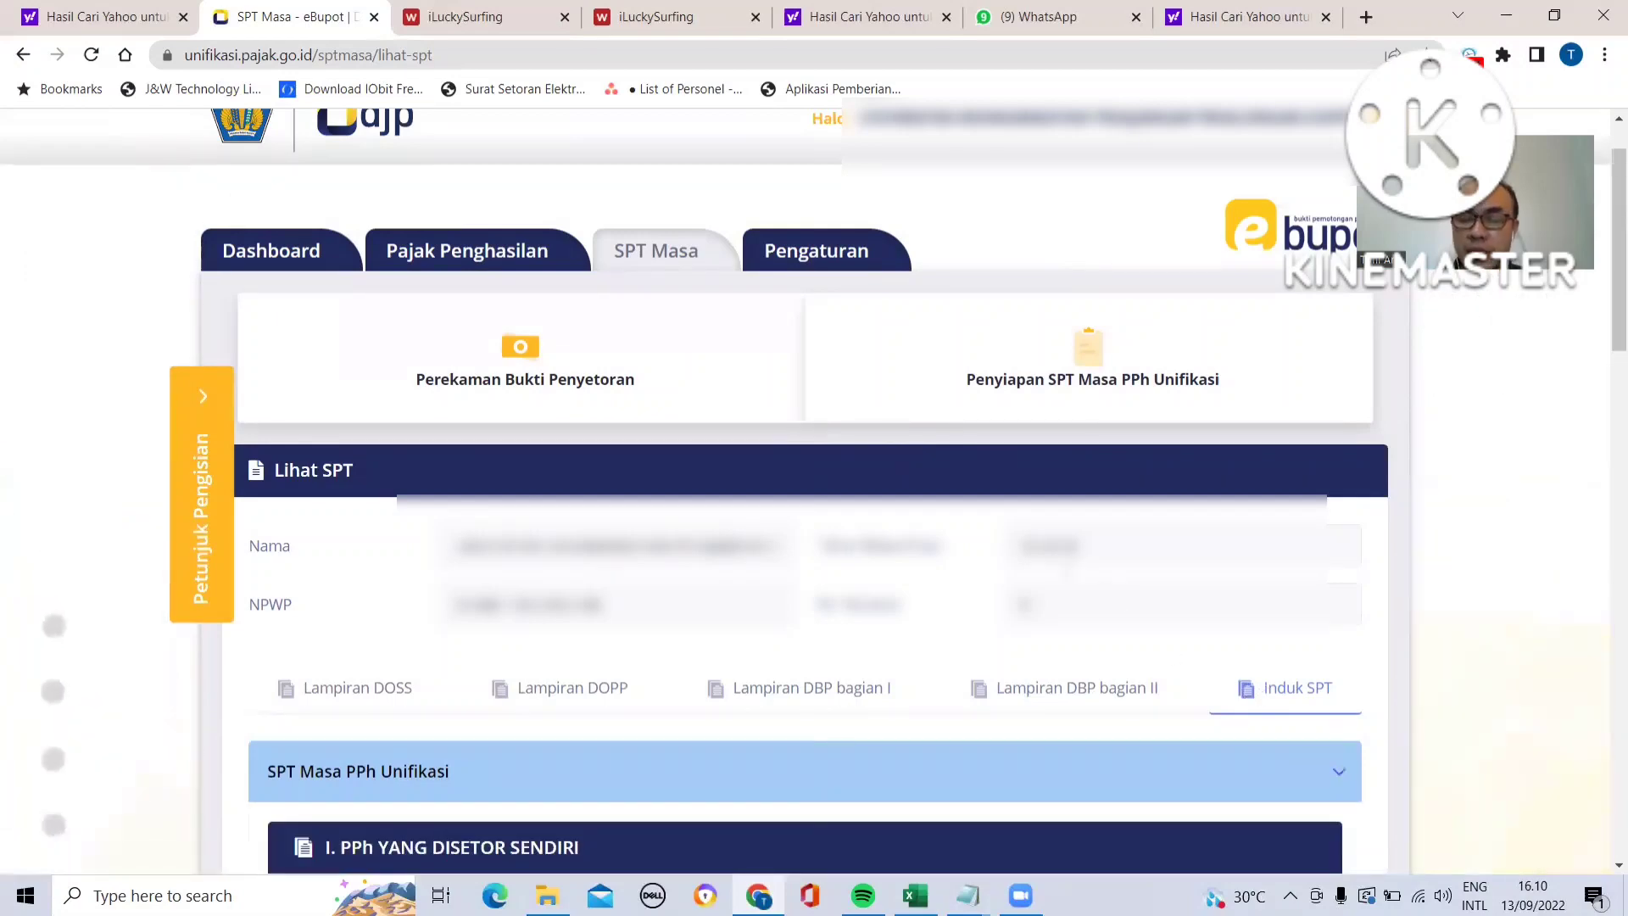
scroll(1342, 781, "down", 3)
scroll(1066, 568, "down", 5)
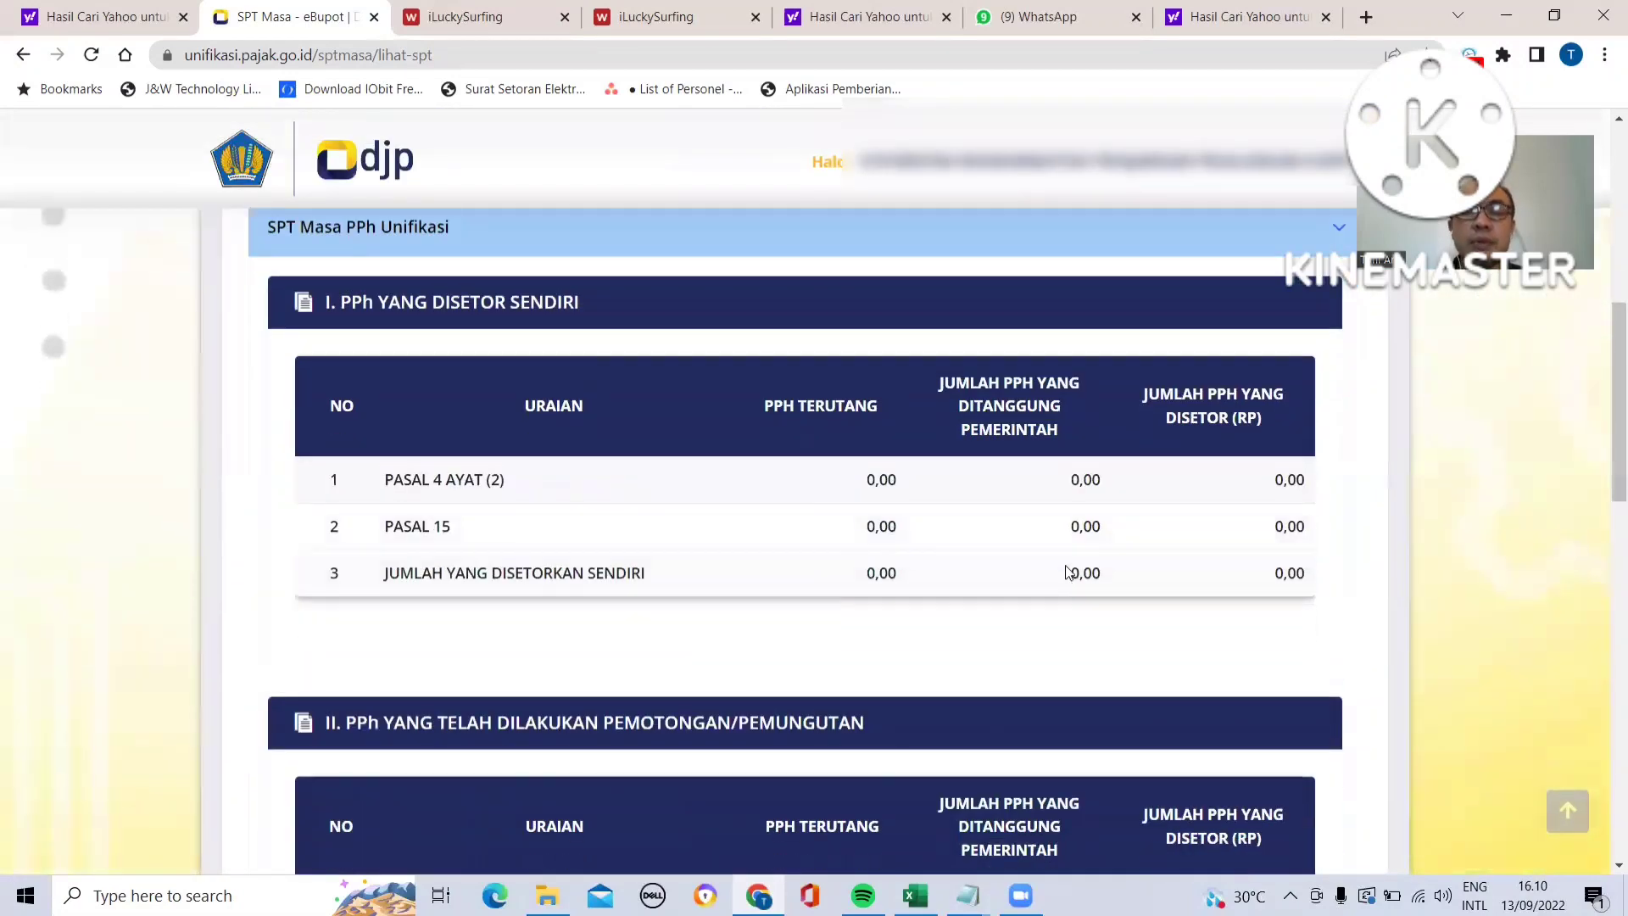
scroll(1066, 568, "down", 2)
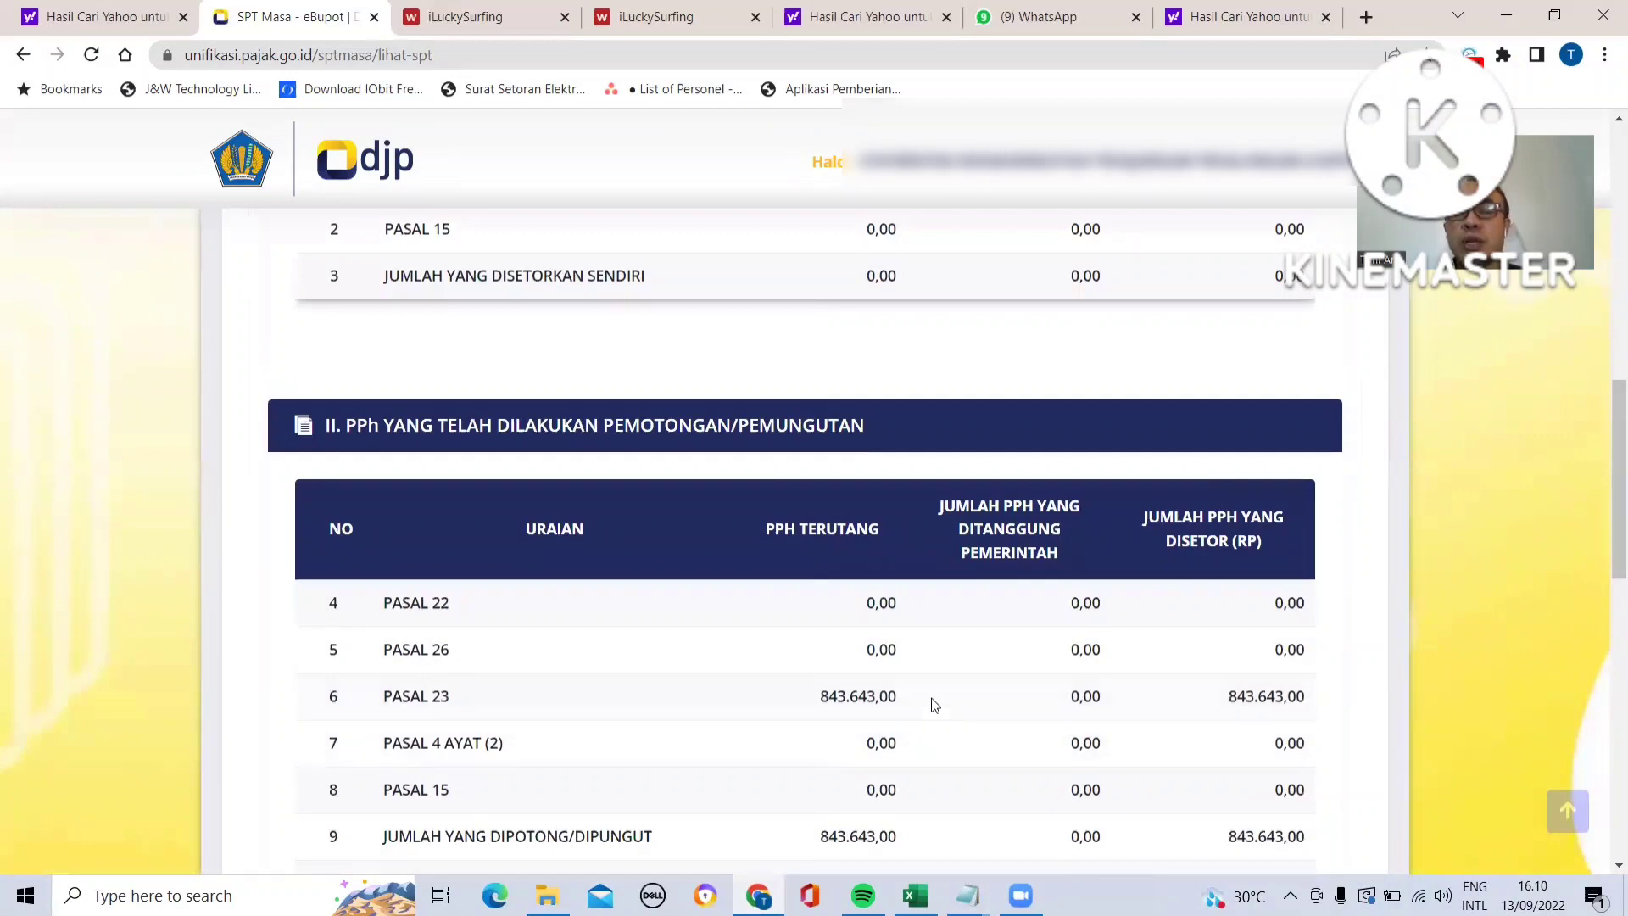
scroll(800, 672, "up", 5)
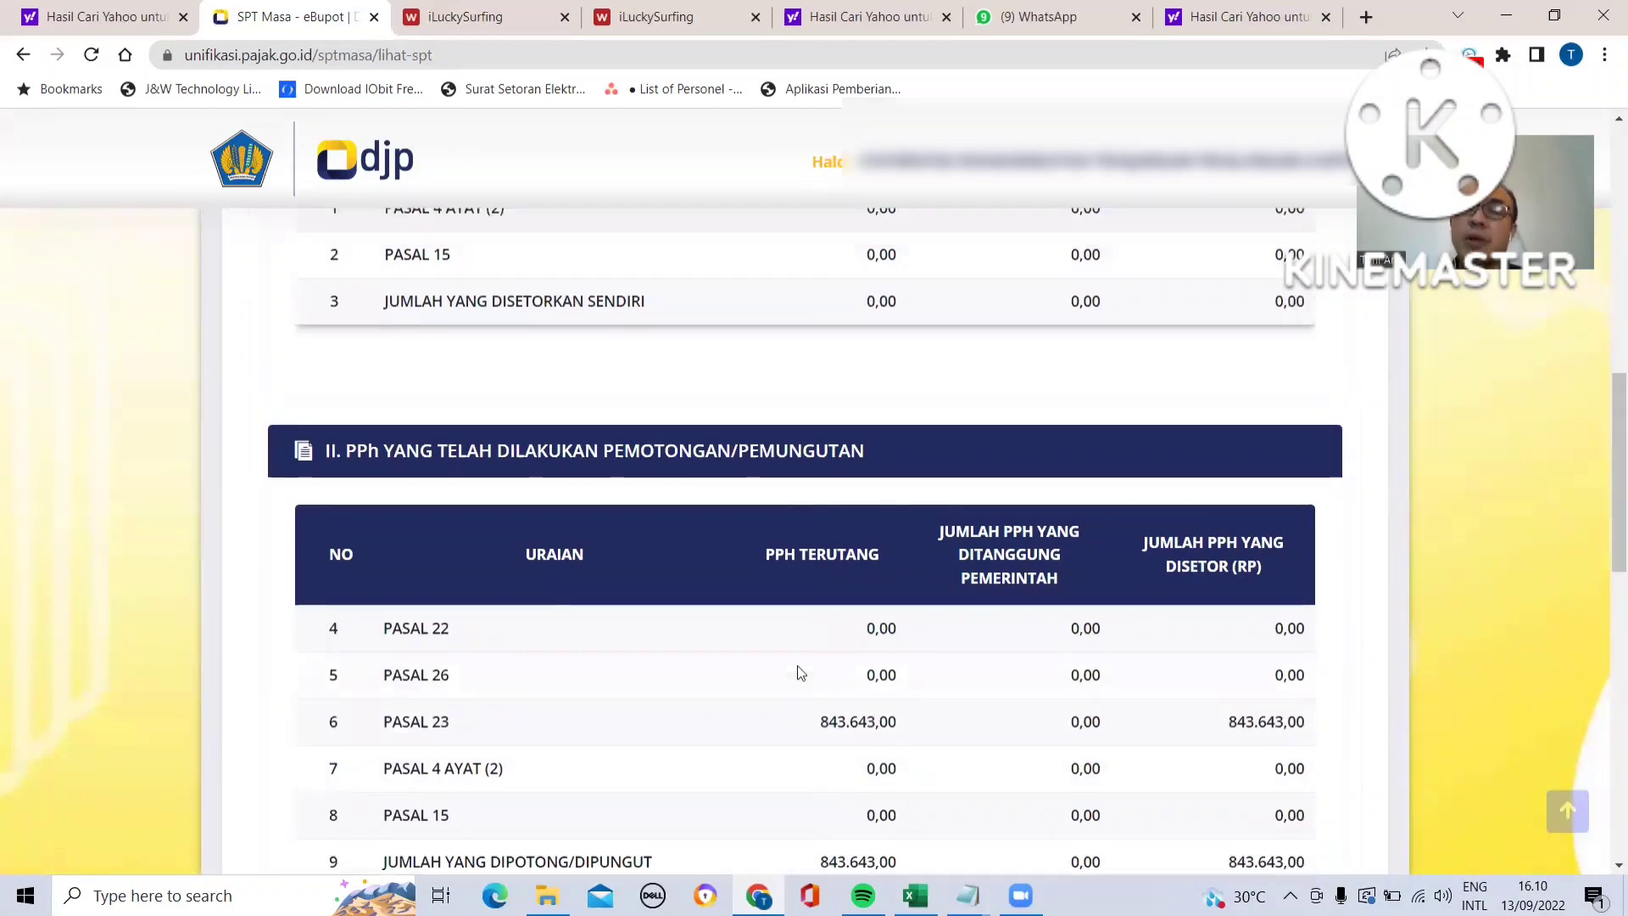
scroll(797, 672, "up", 3)
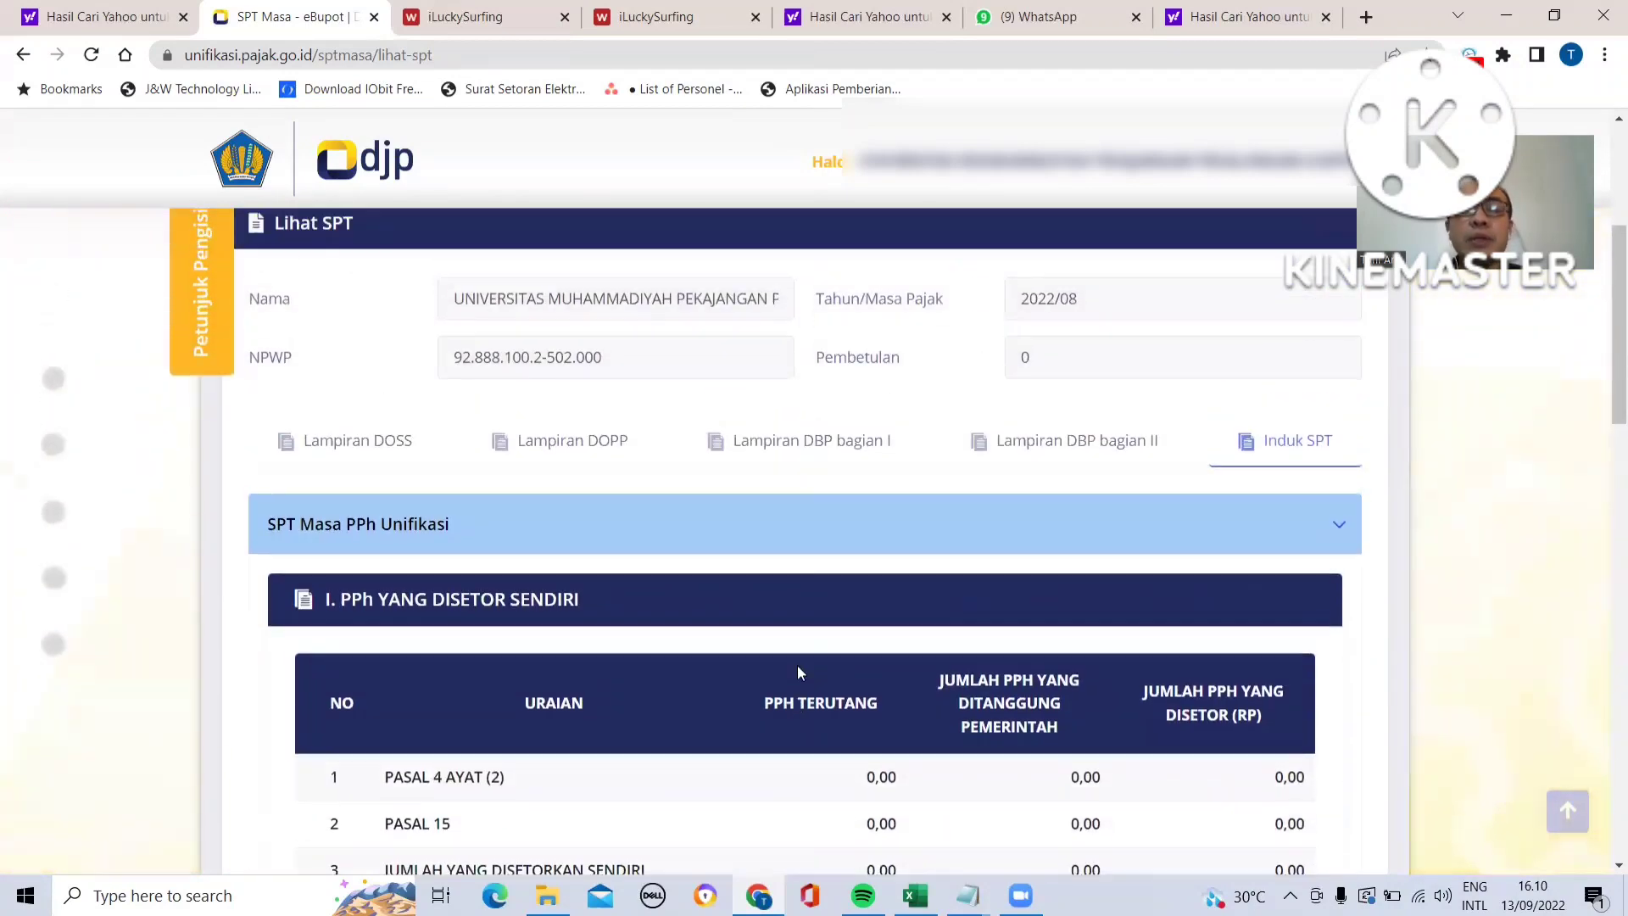